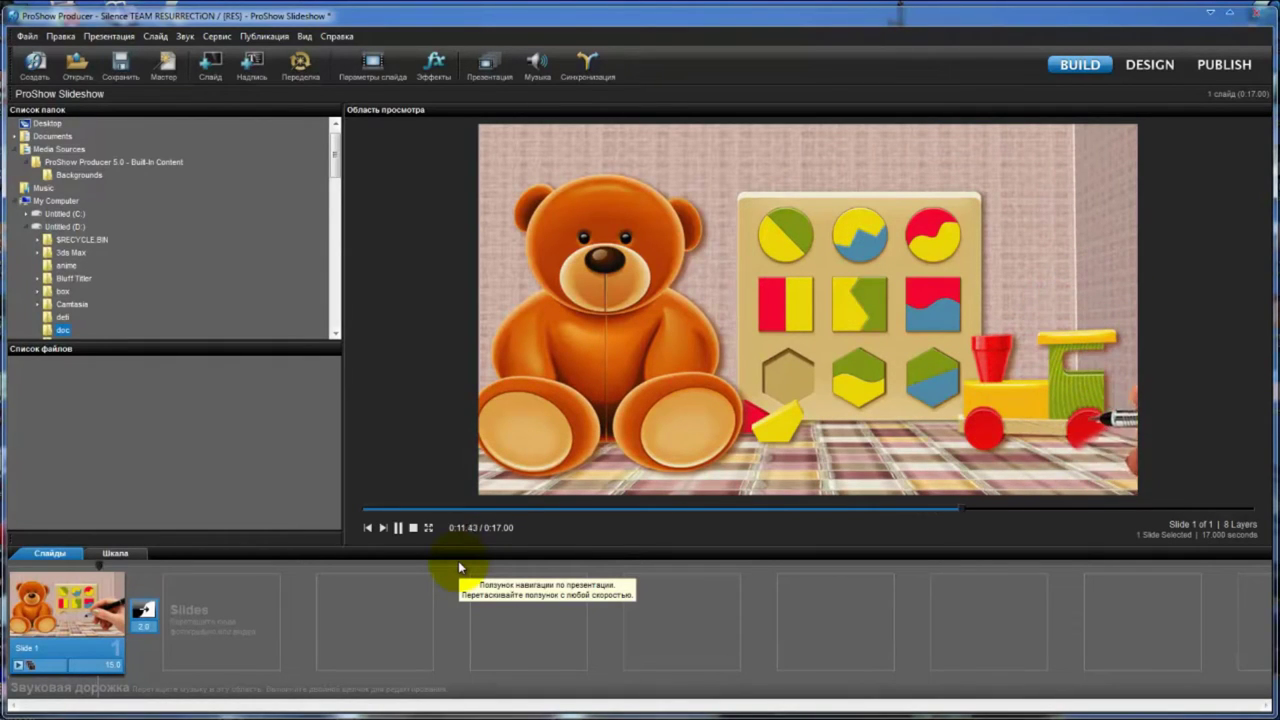
# Step: Stop the slideshow preview and insert a blank slide after the first slide
pyautogui.click(414, 528)
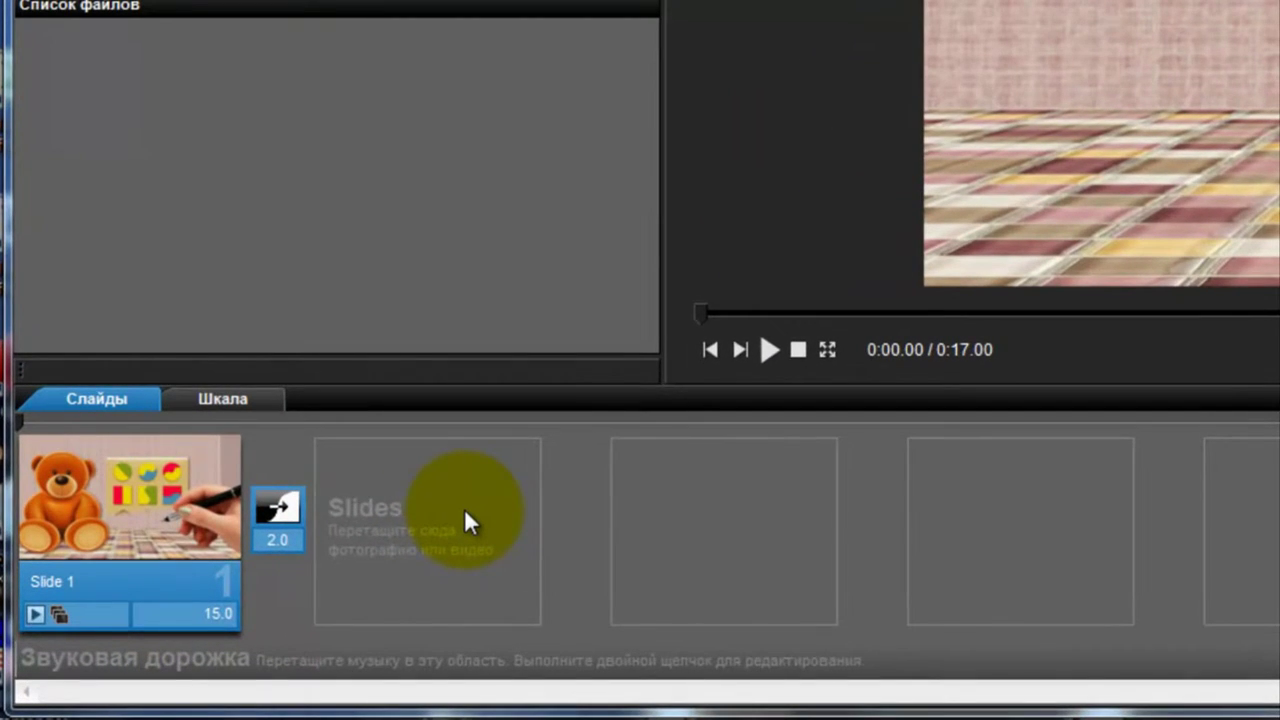
pyautogui.rightClick(465, 512)
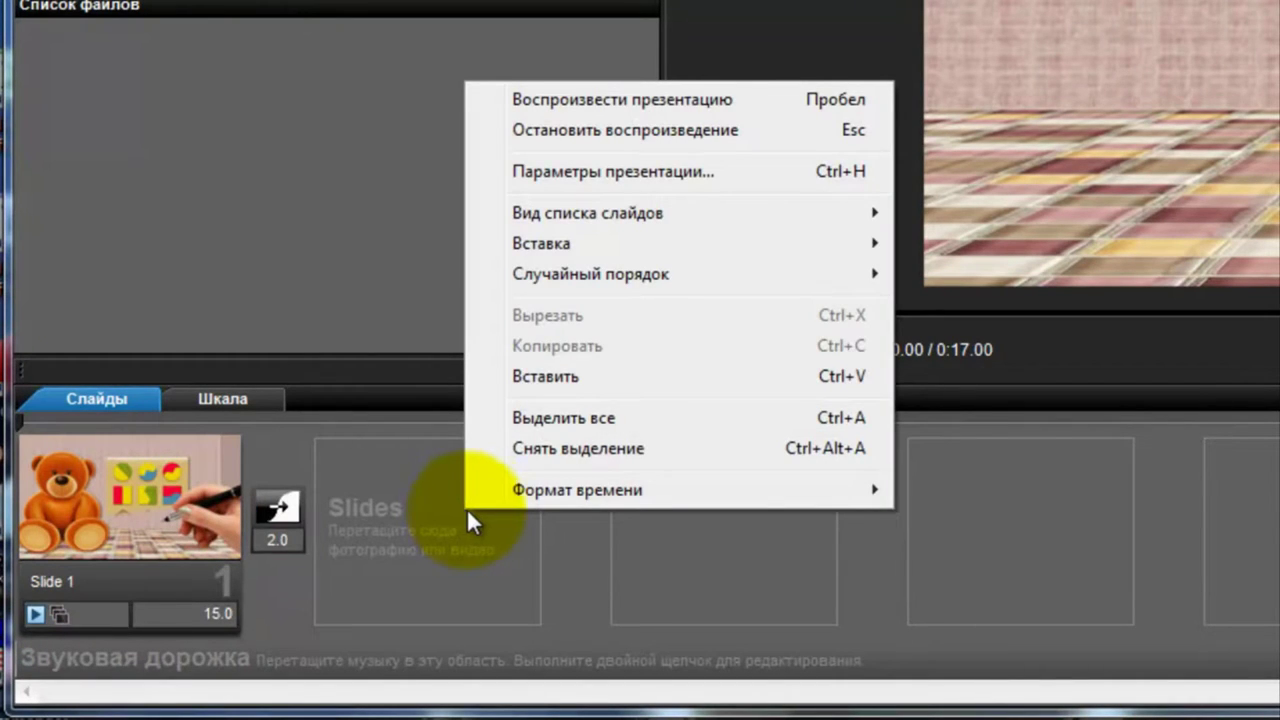
pyautogui.moveTo(544, 244)
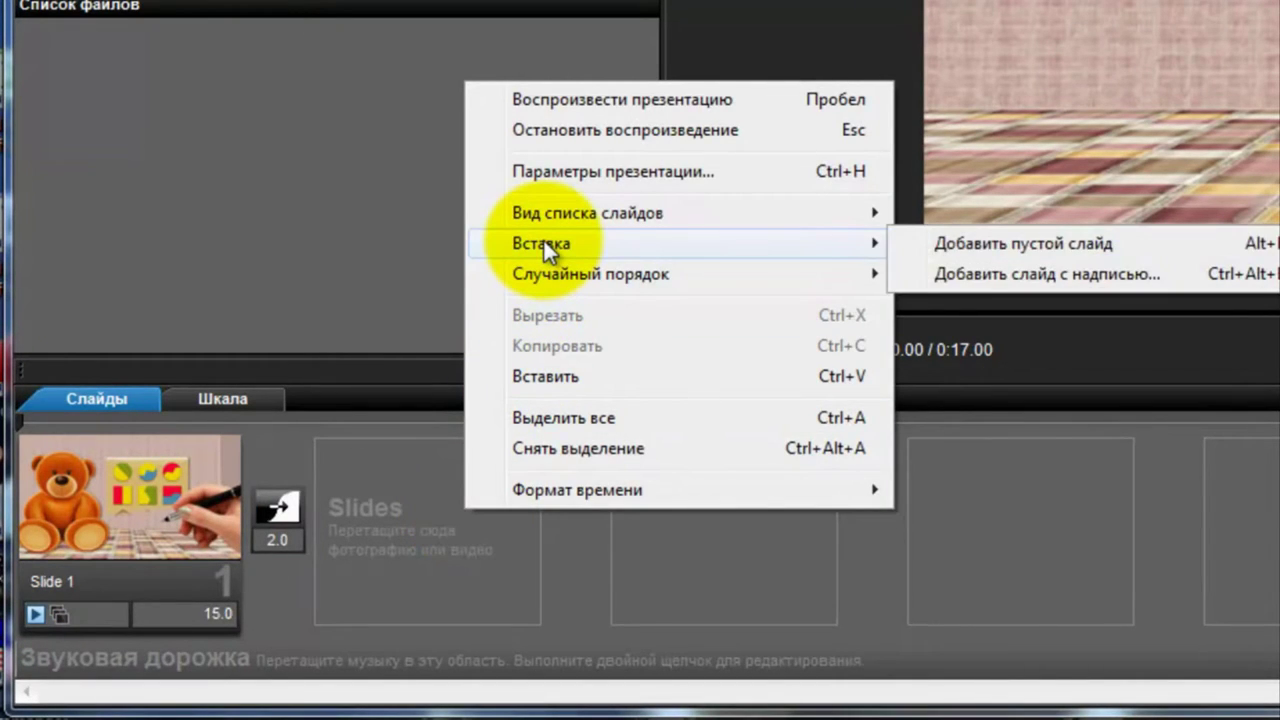
pyautogui.click(984, 248)
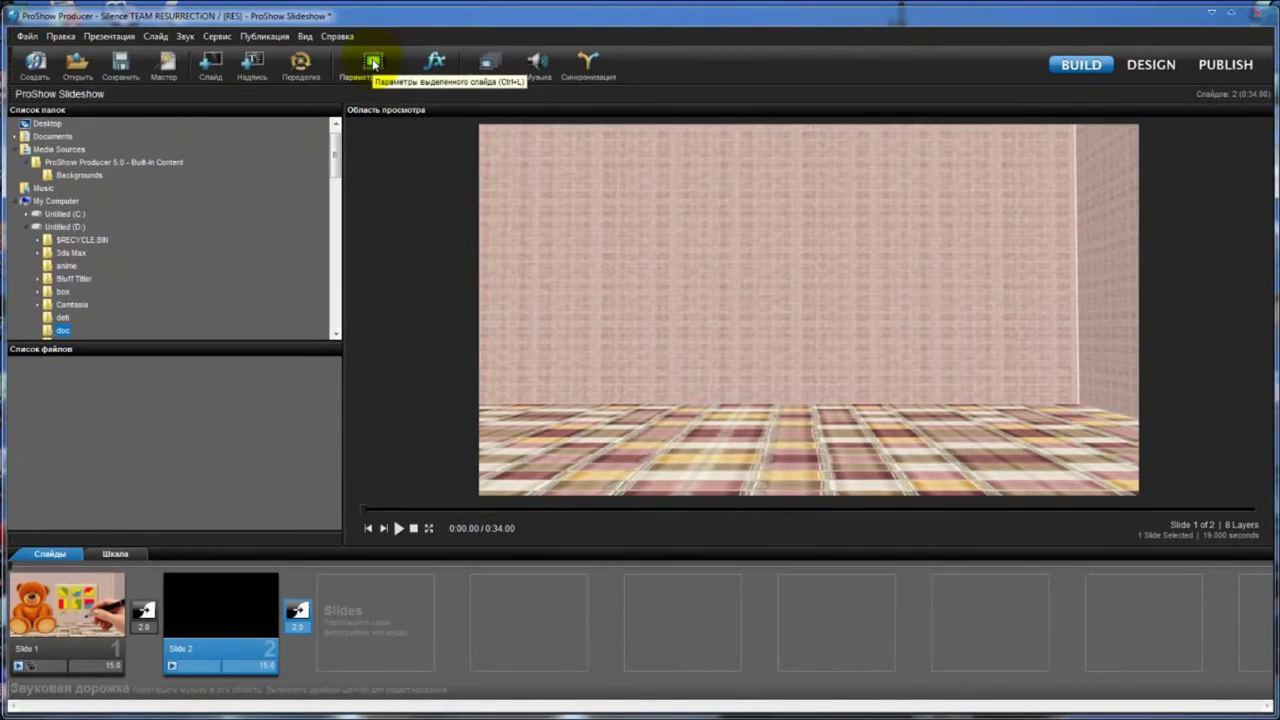
# Step: Open the blank slide's options and add the background image 1.png as its first layer
pyautogui.click(373, 63)
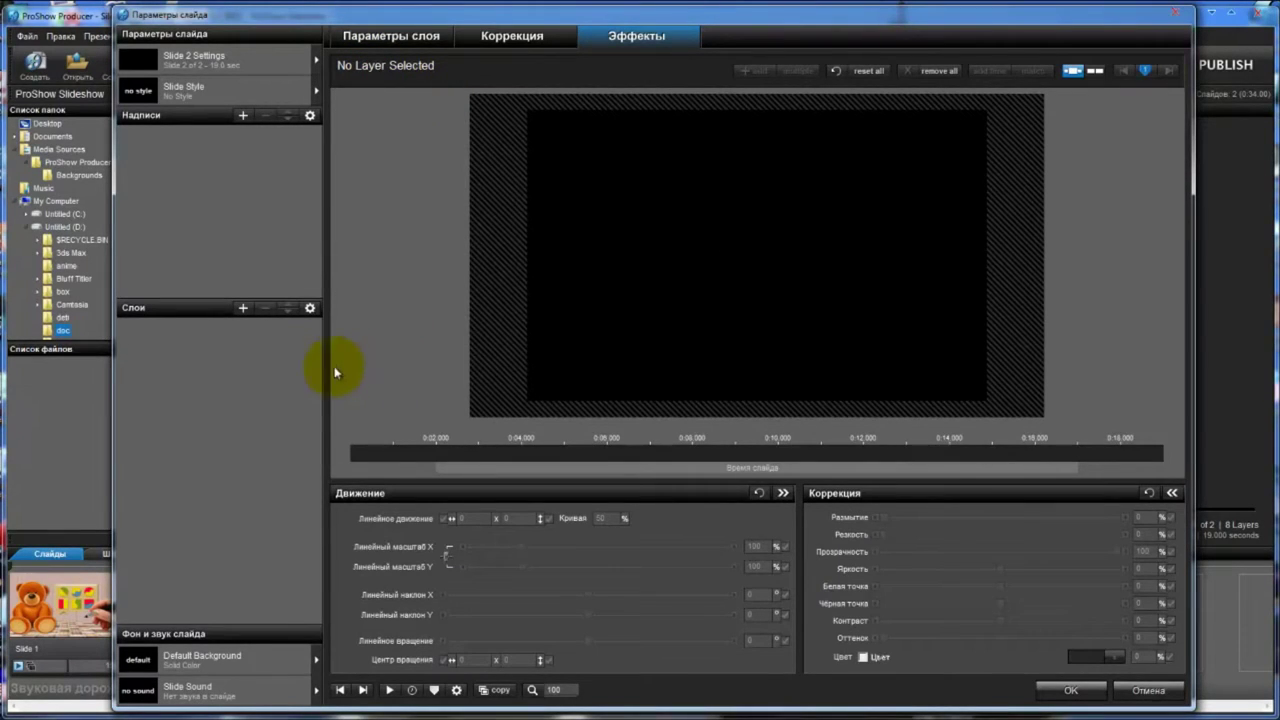
pyautogui.click(243, 309)
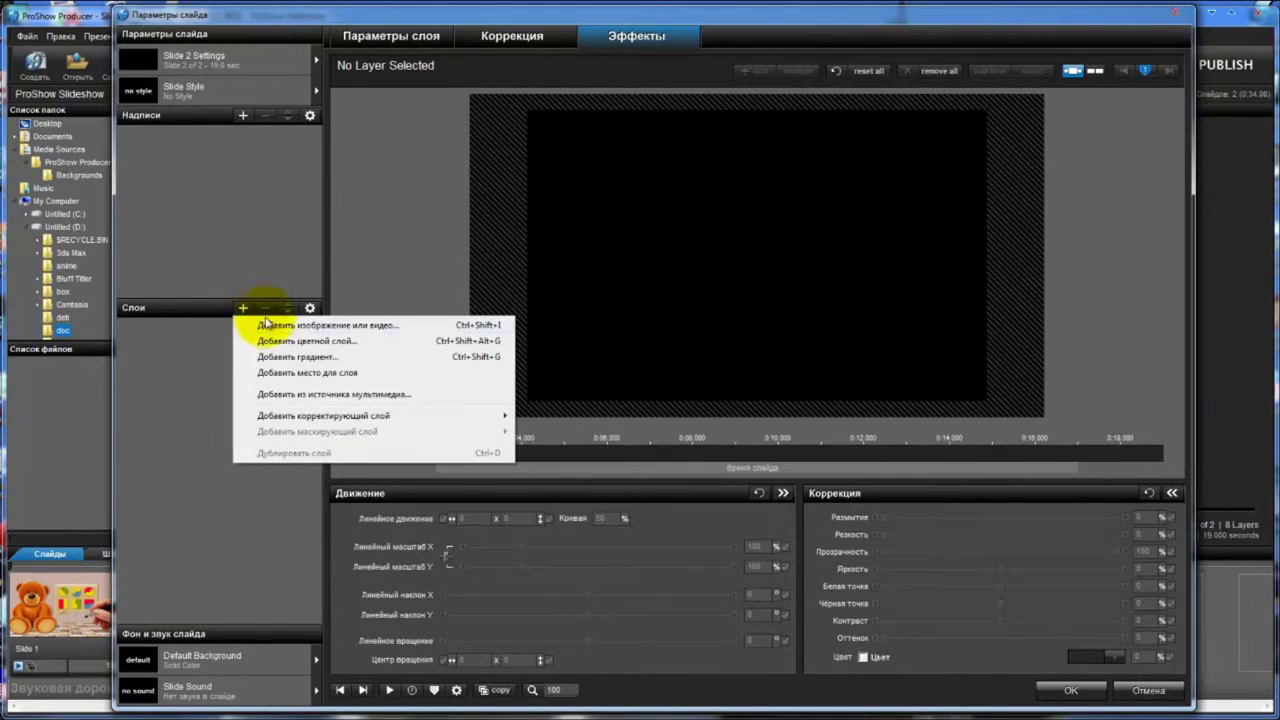
pyautogui.click(270, 141)
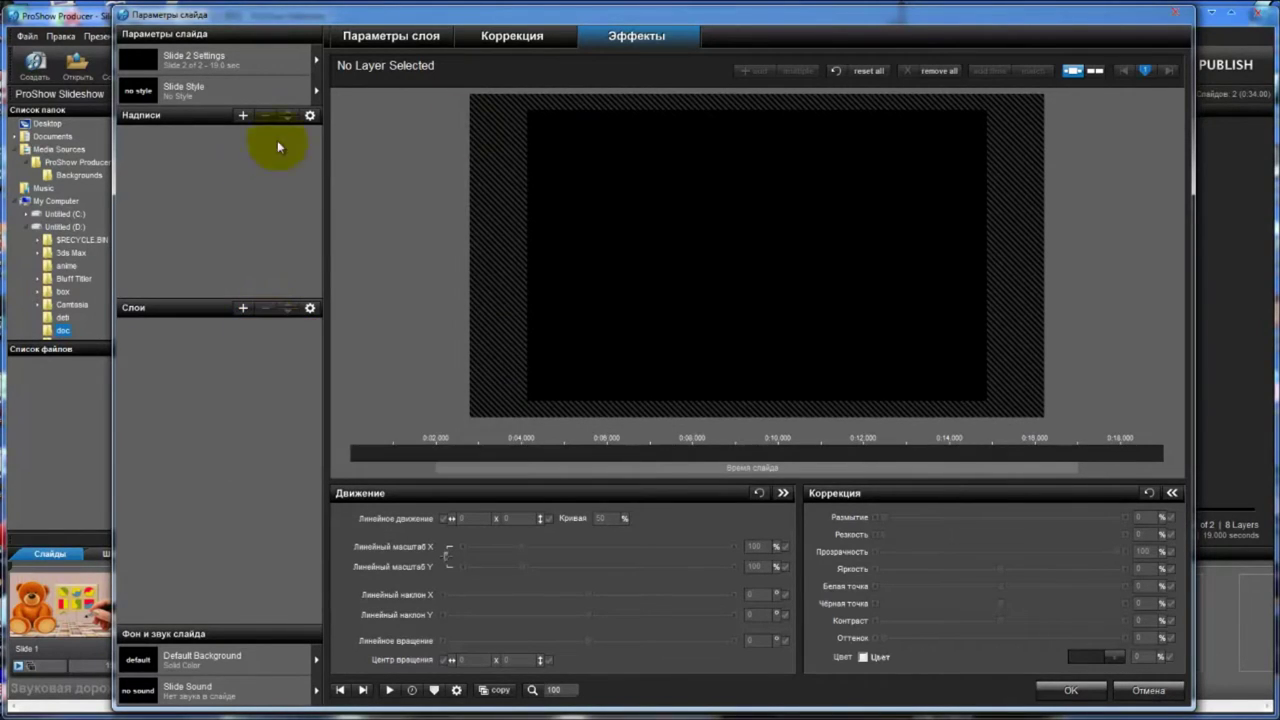
pyautogui.click(243, 310)
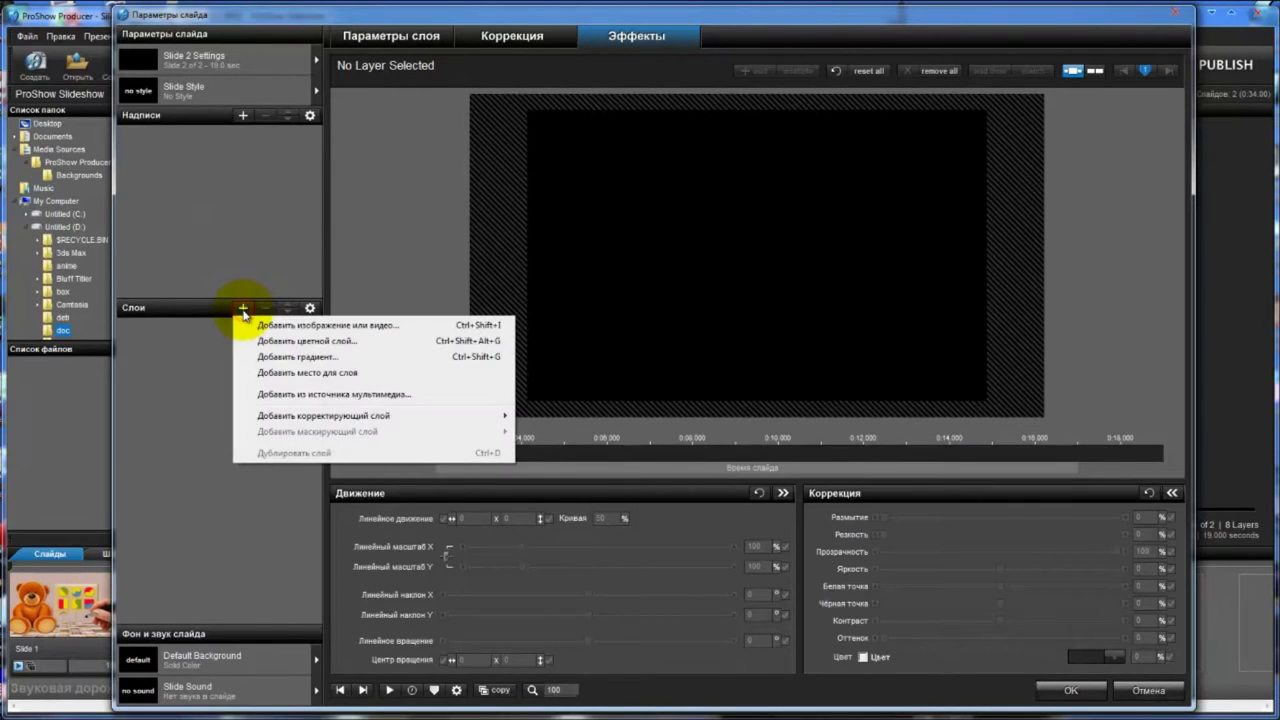
pyautogui.click(311, 327)
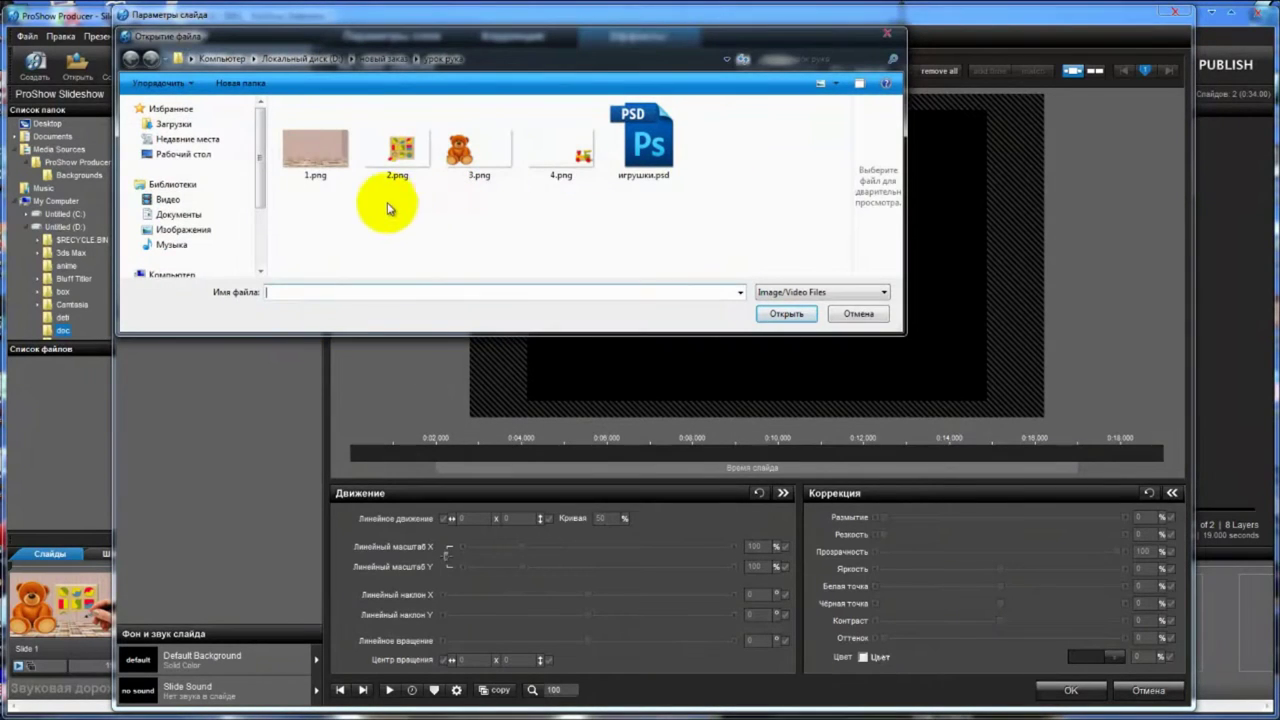
pyautogui.click(316, 158)
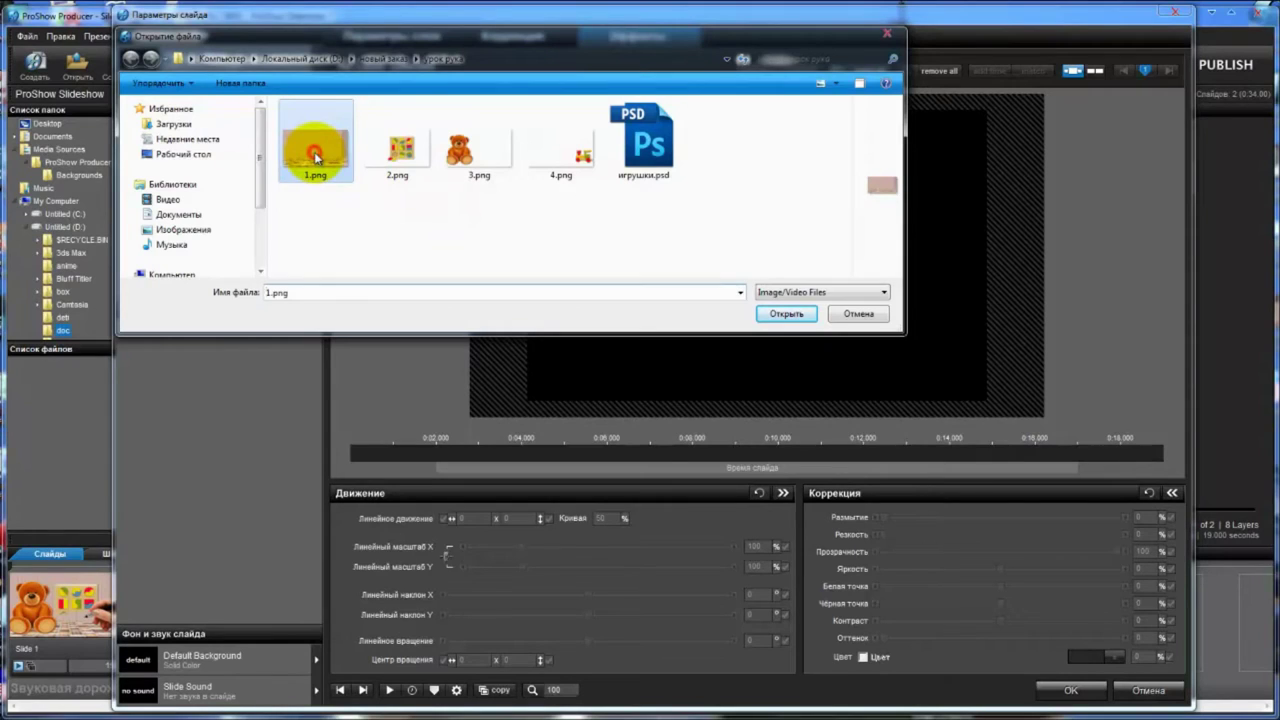
pyautogui.click(786, 314)
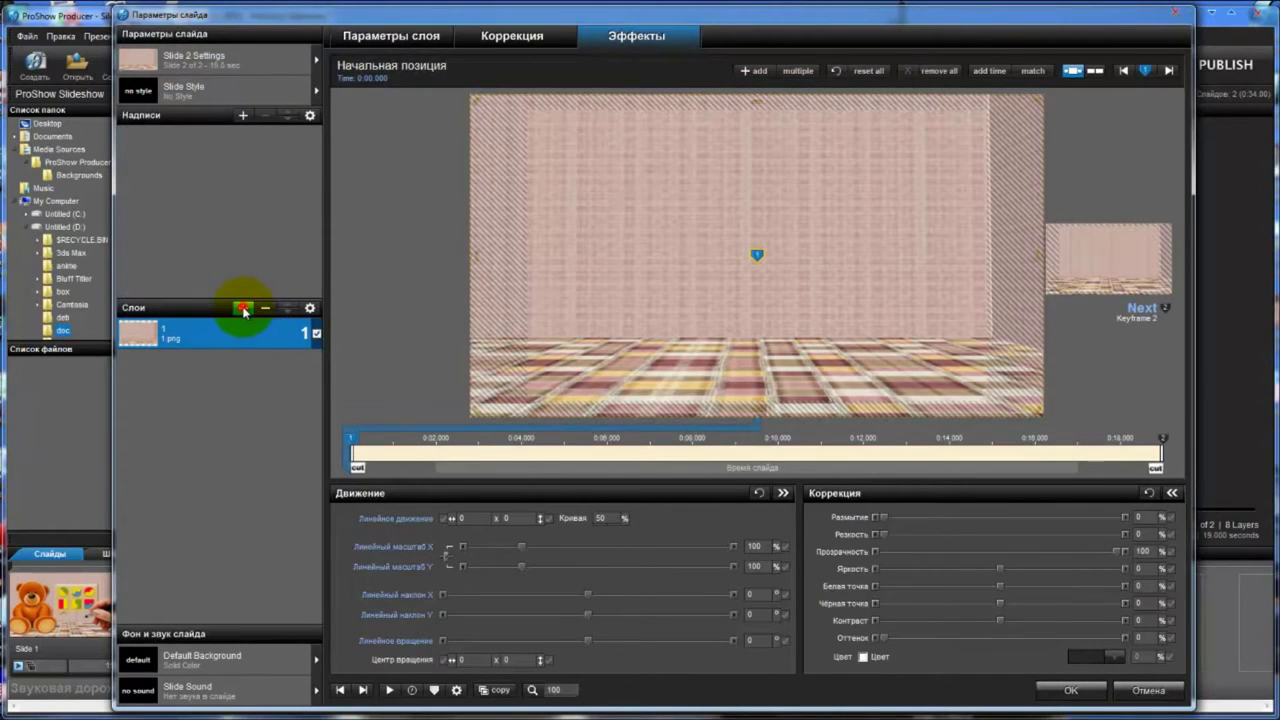
# Step: Add the puzzle board image 2.png as a new layer above the background
pyautogui.click(244, 312)
pyautogui.click(275, 328)
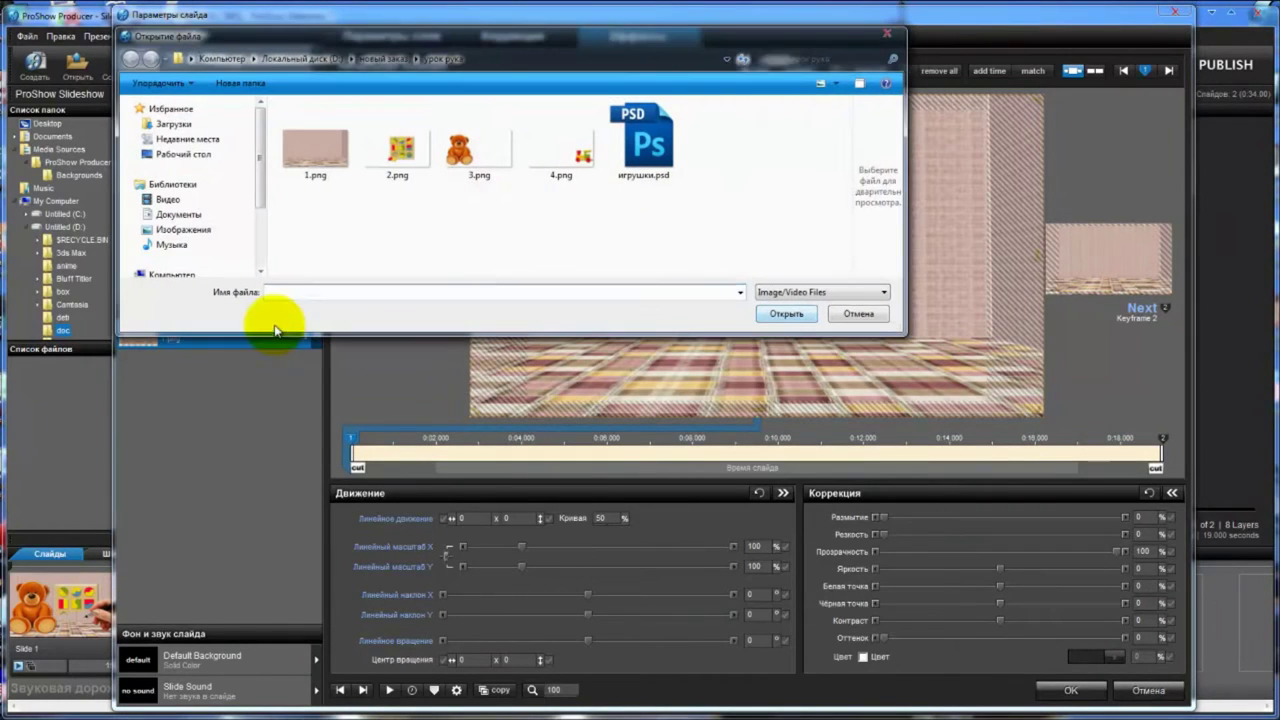
pyautogui.click(398, 148)
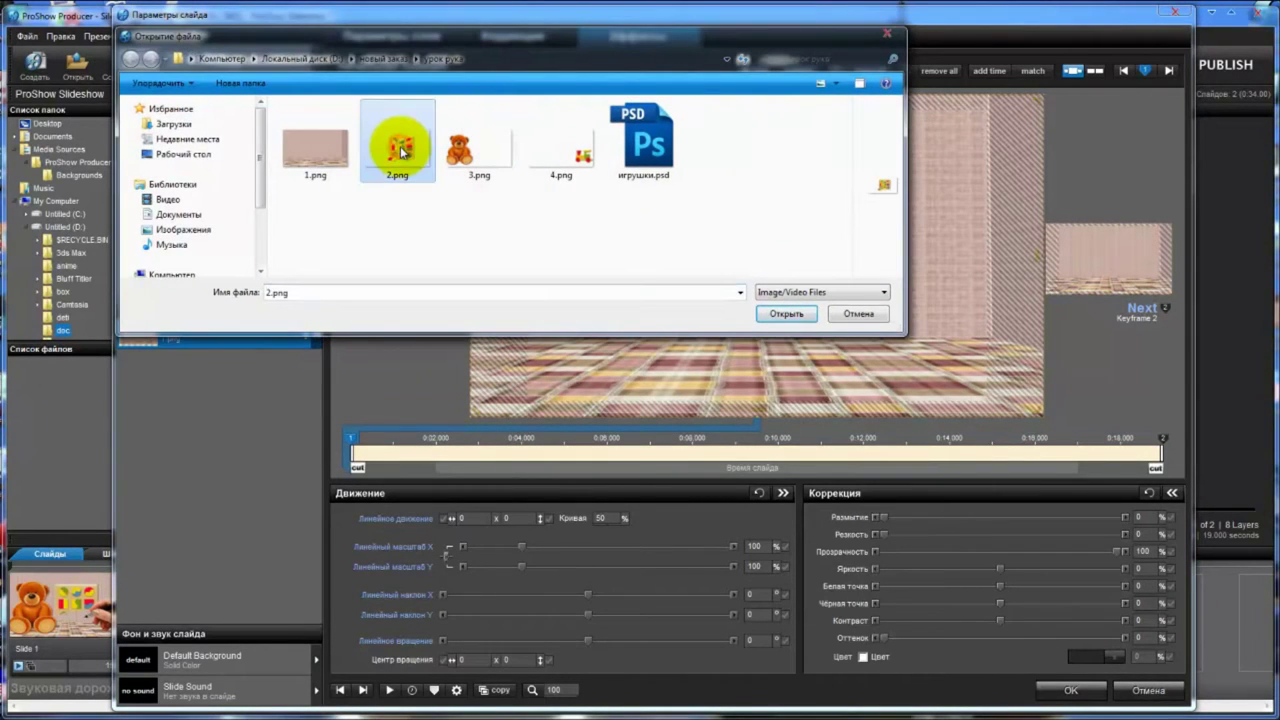
pyautogui.click(788, 313)
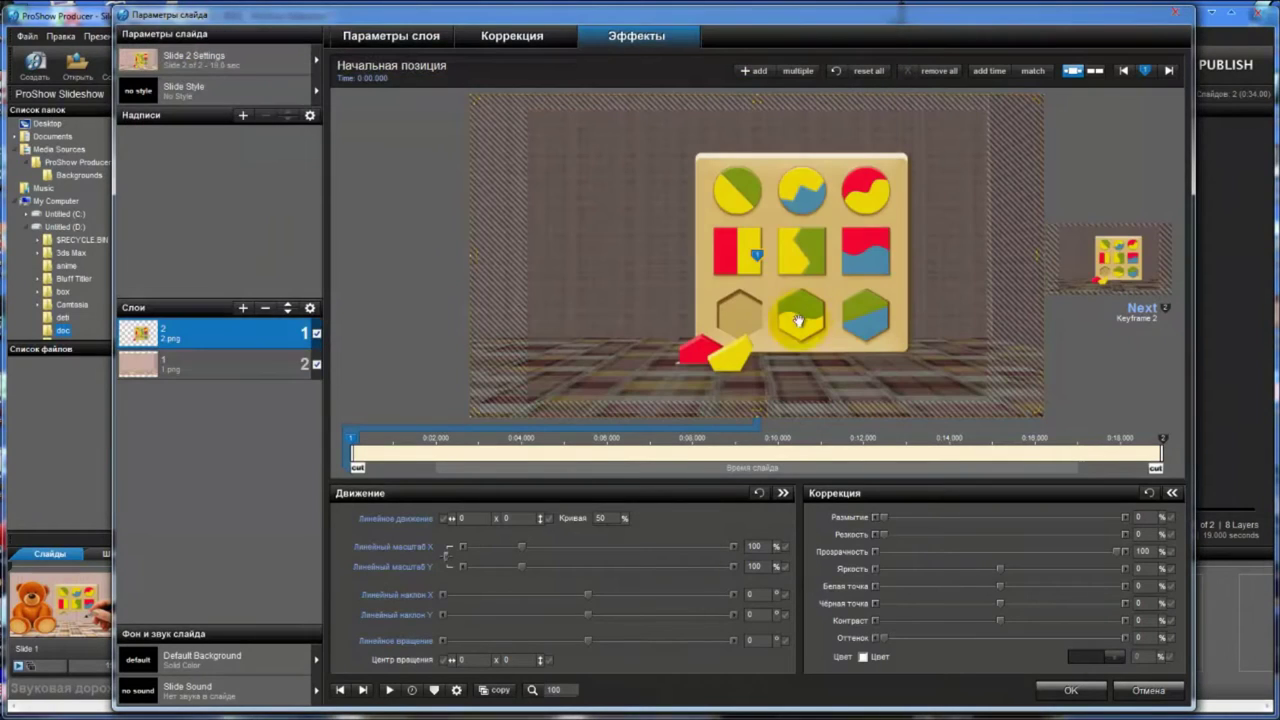
# Step: Add the teddy bear image 3.png as a new layer above the puzzle board
pyautogui.click(243, 308)
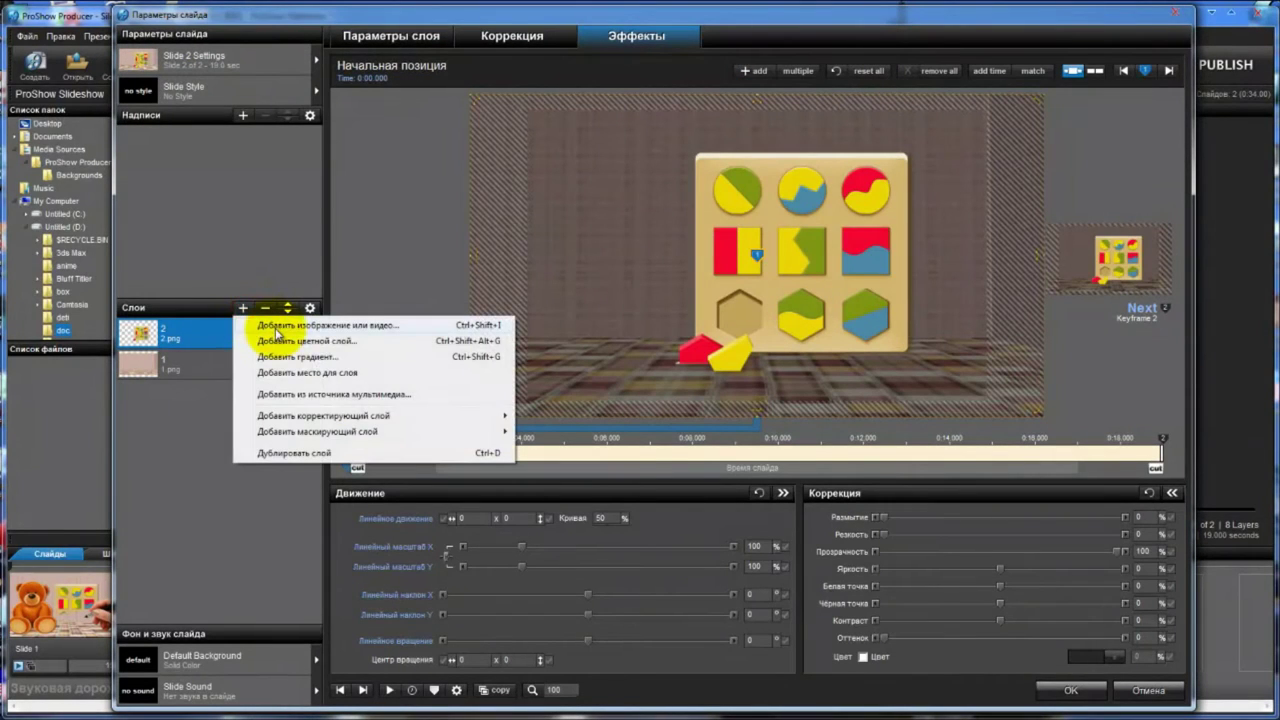
pyautogui.click(276, 330)
pyautogui.click(465, 150)
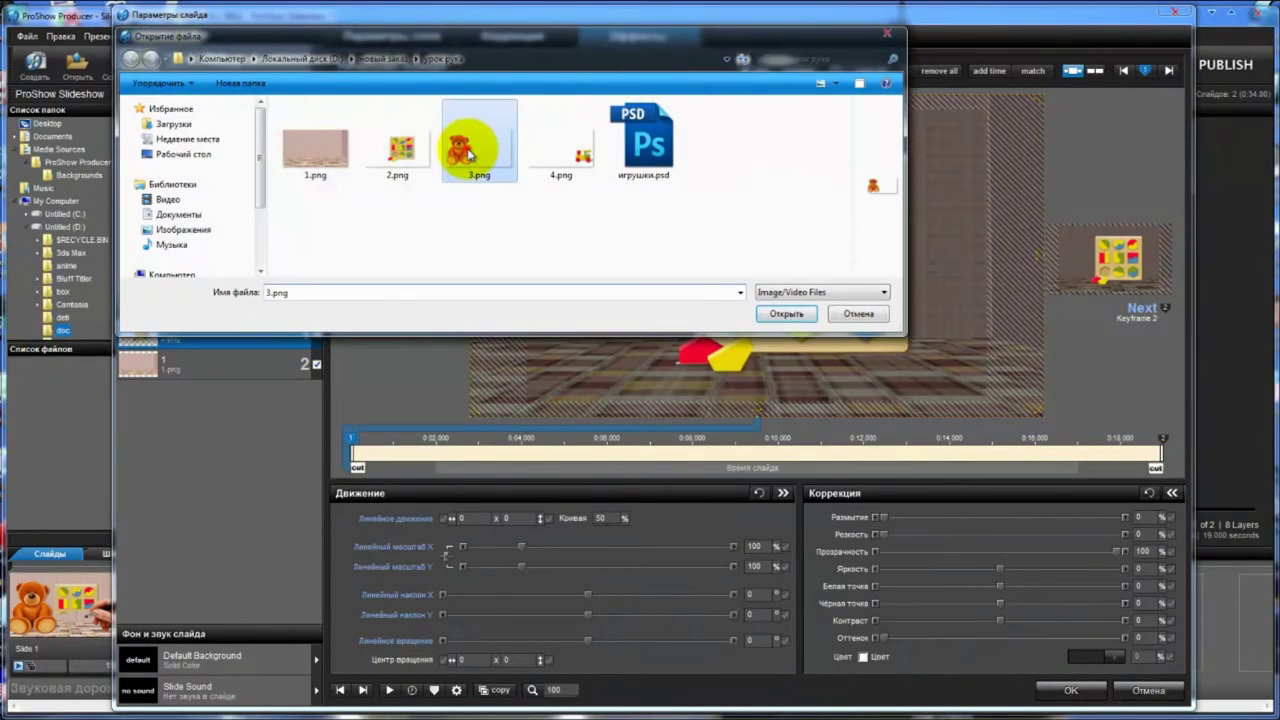
pyautogui.click(784, 312)
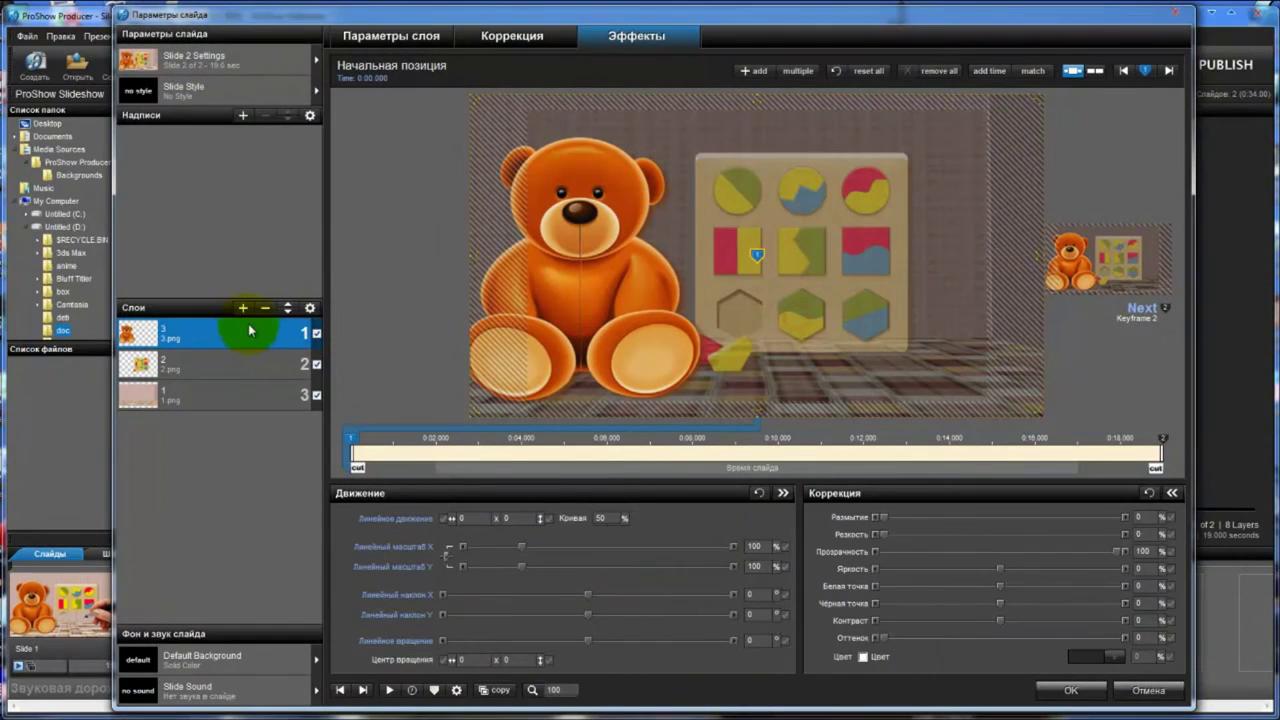
# Step: Add the toy train image 4.png as the uppermost layer and briefly preview the slide
pyautogui.click(246, 311)
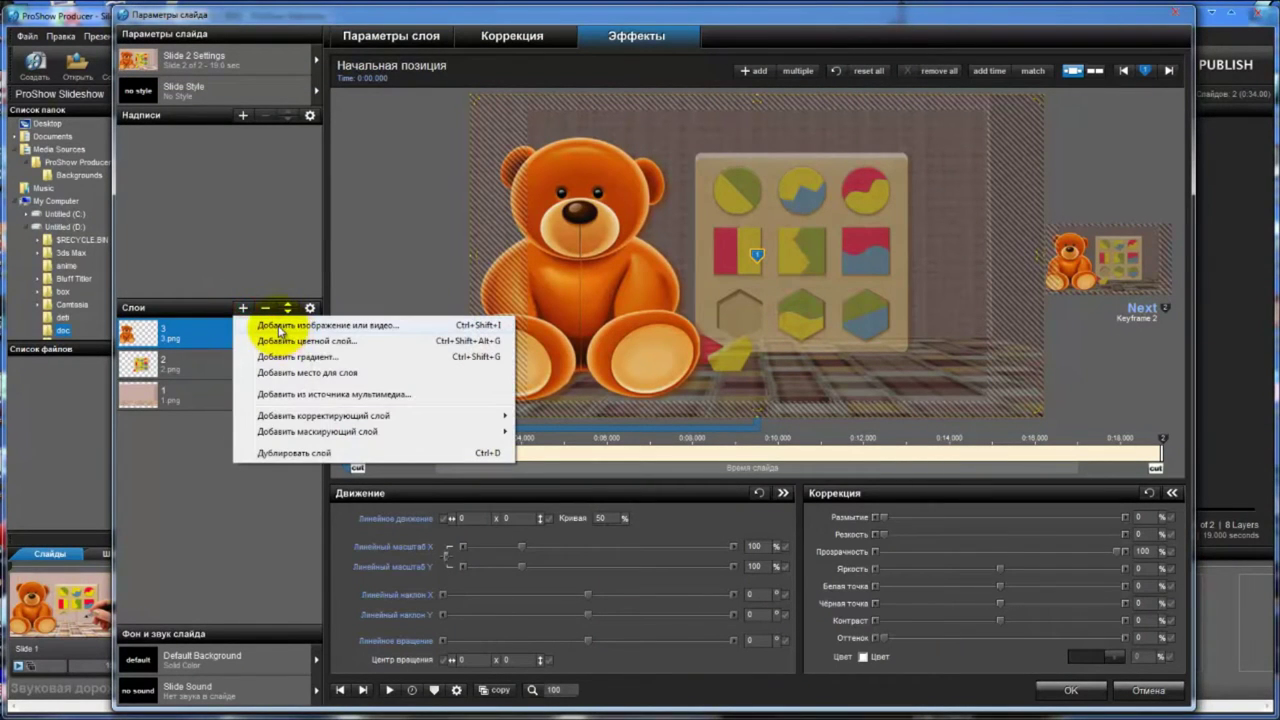
pyautogui.click(276, 330)
pyautogui.click(563, 155)
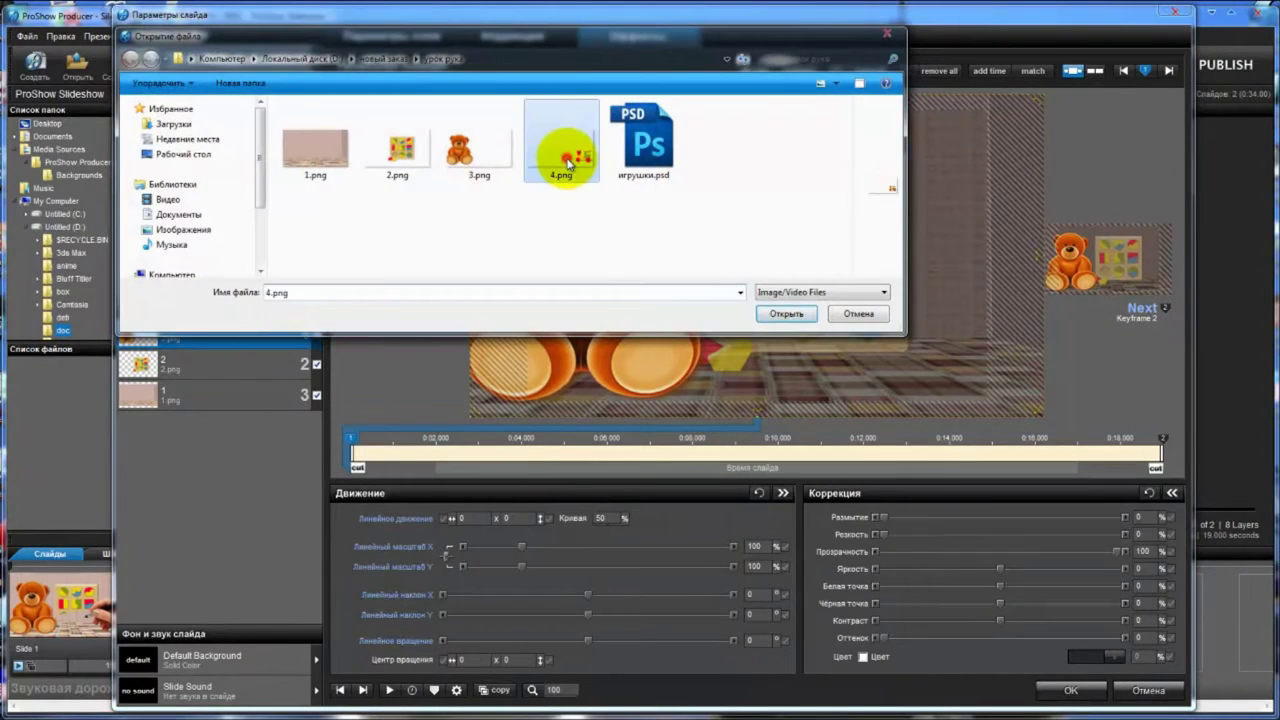
pyautogui.click(783, 314)
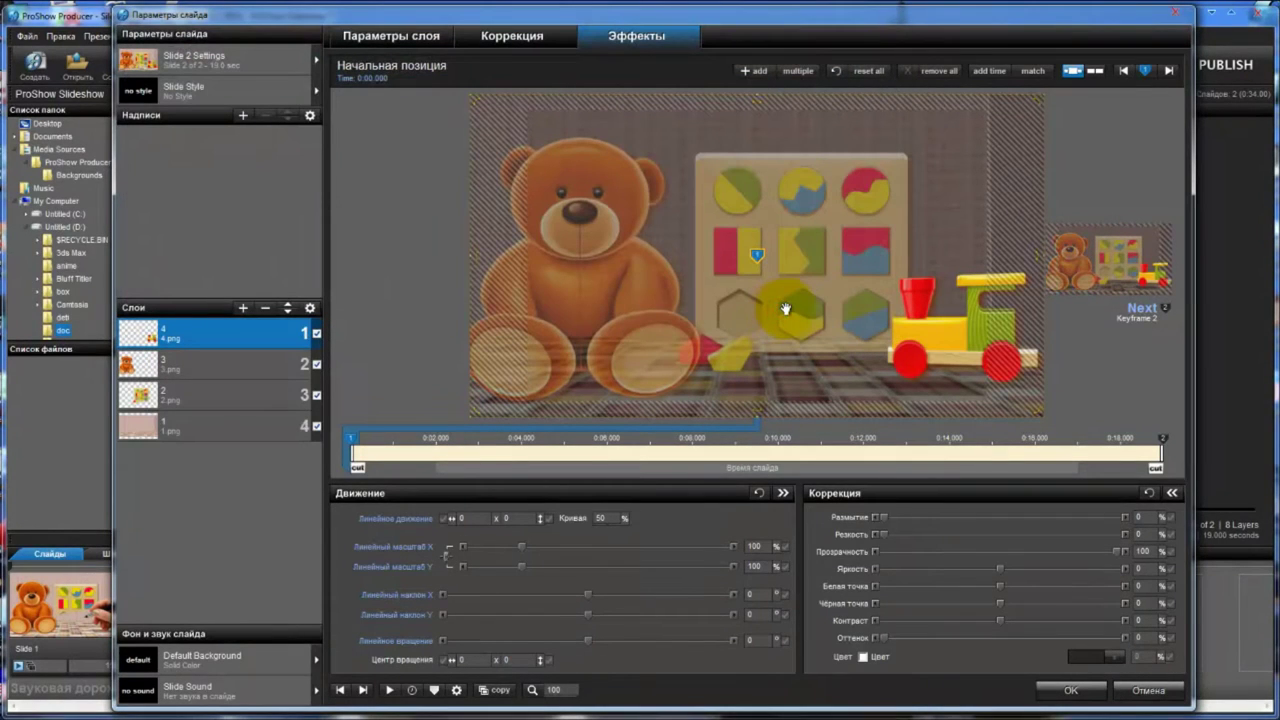
pyautogui.click(388, 691)
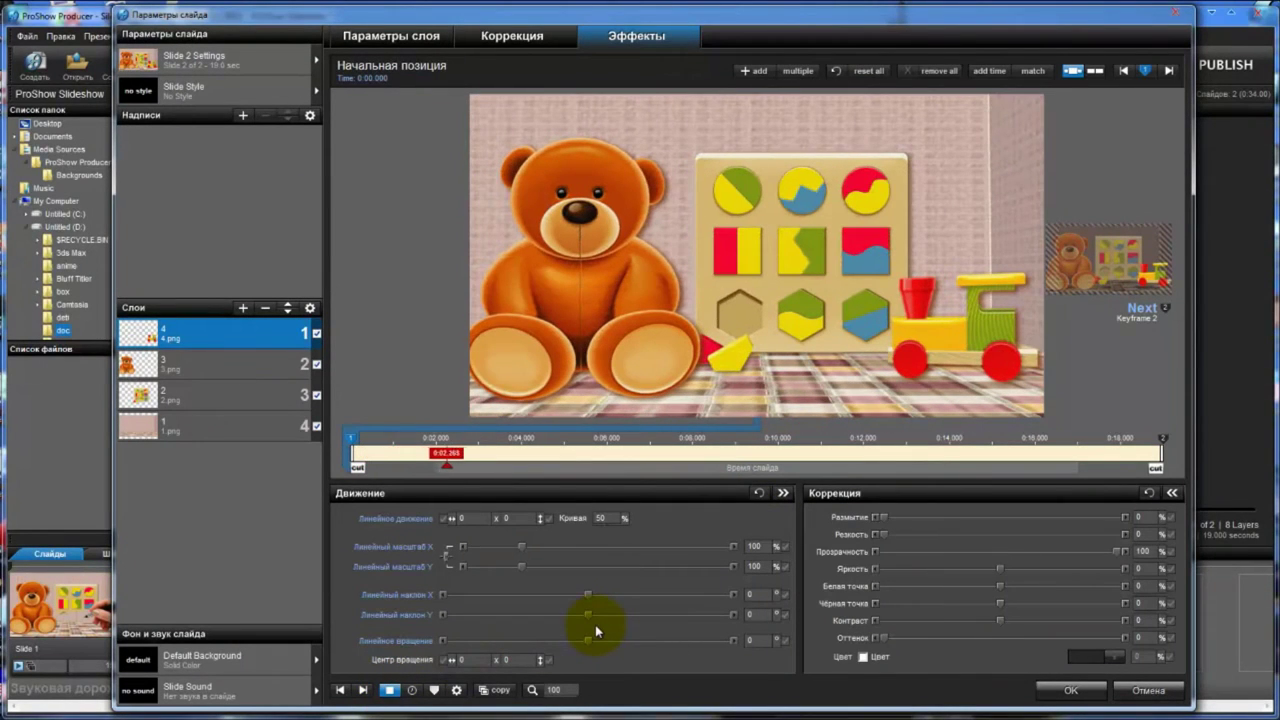
pyautogui.click(391, 691)
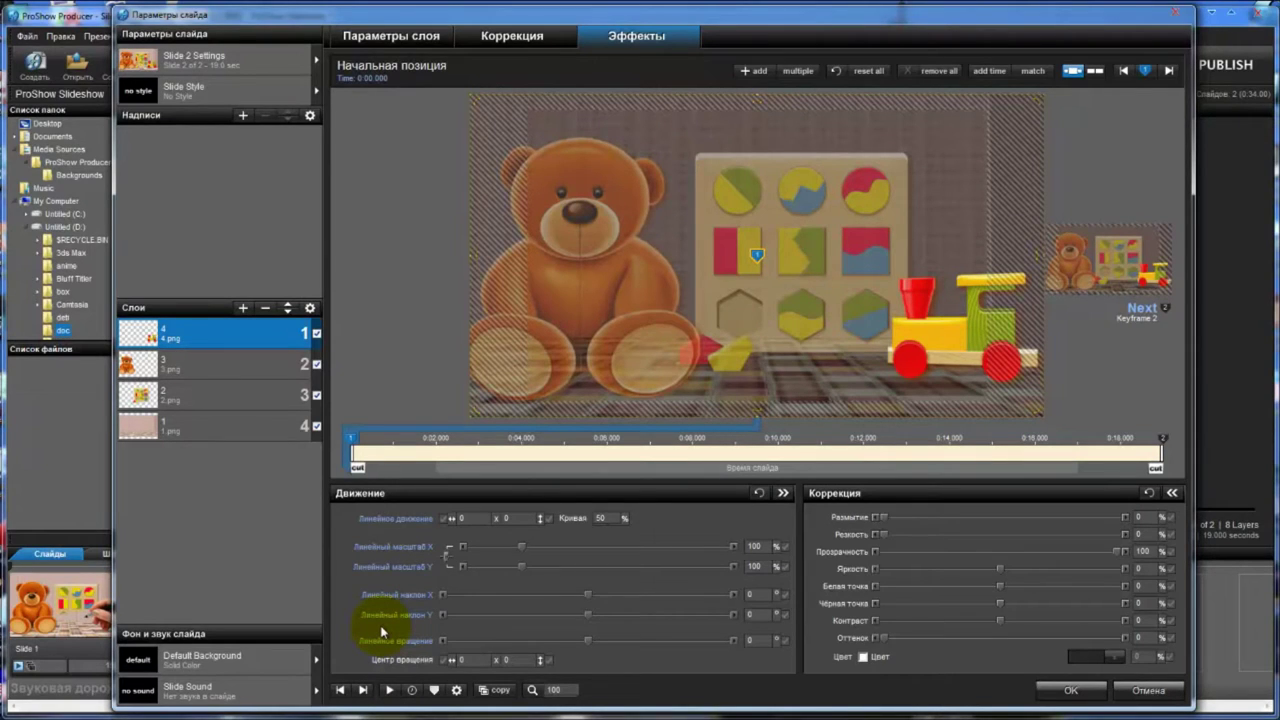
# Step: Start a new gradient layer from the first Masks preset, a linear white-to-black gradient, and set its angle to 360°
pyautogui.click(232, 346)
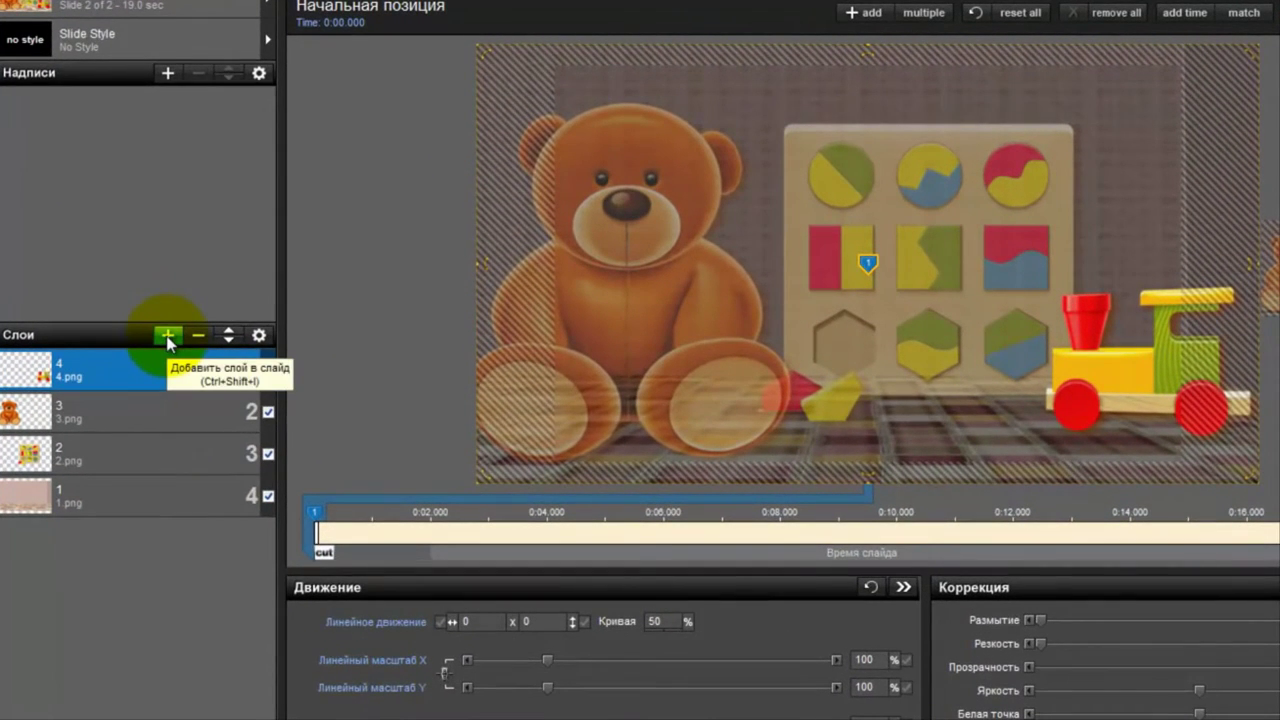
pyautogui.click(168, 338)
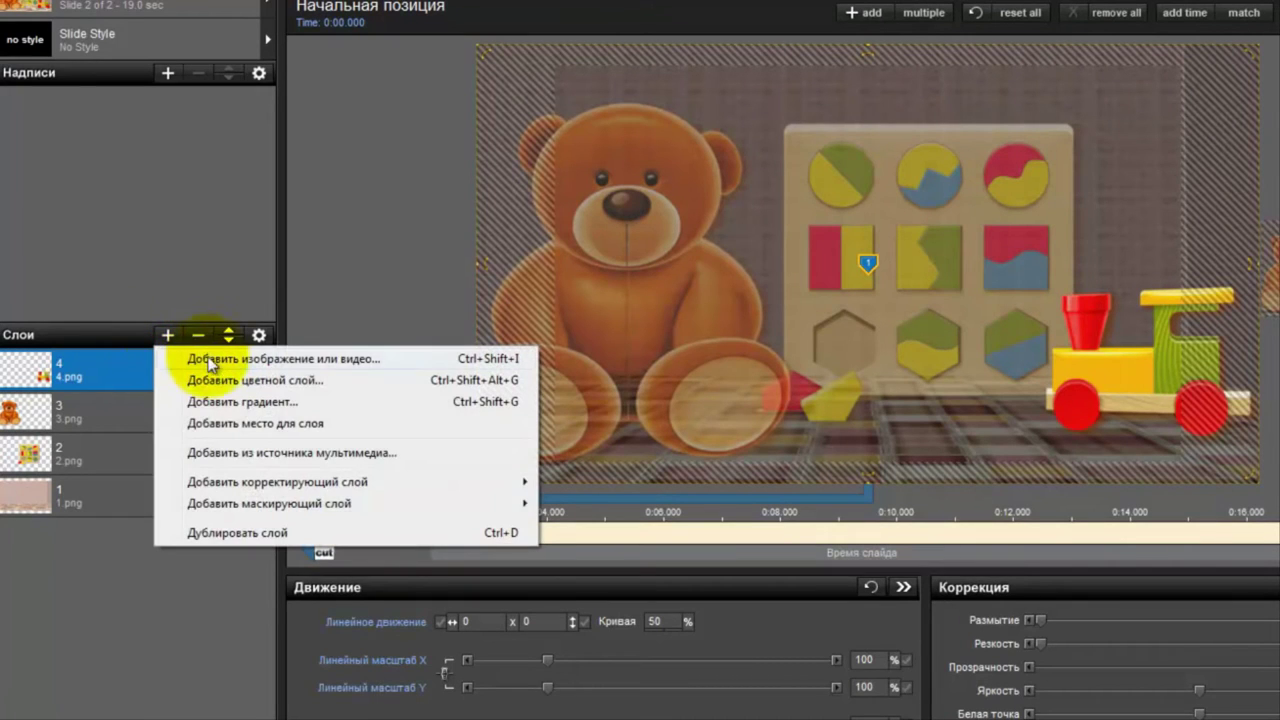
pyautogui.click(213, 404)
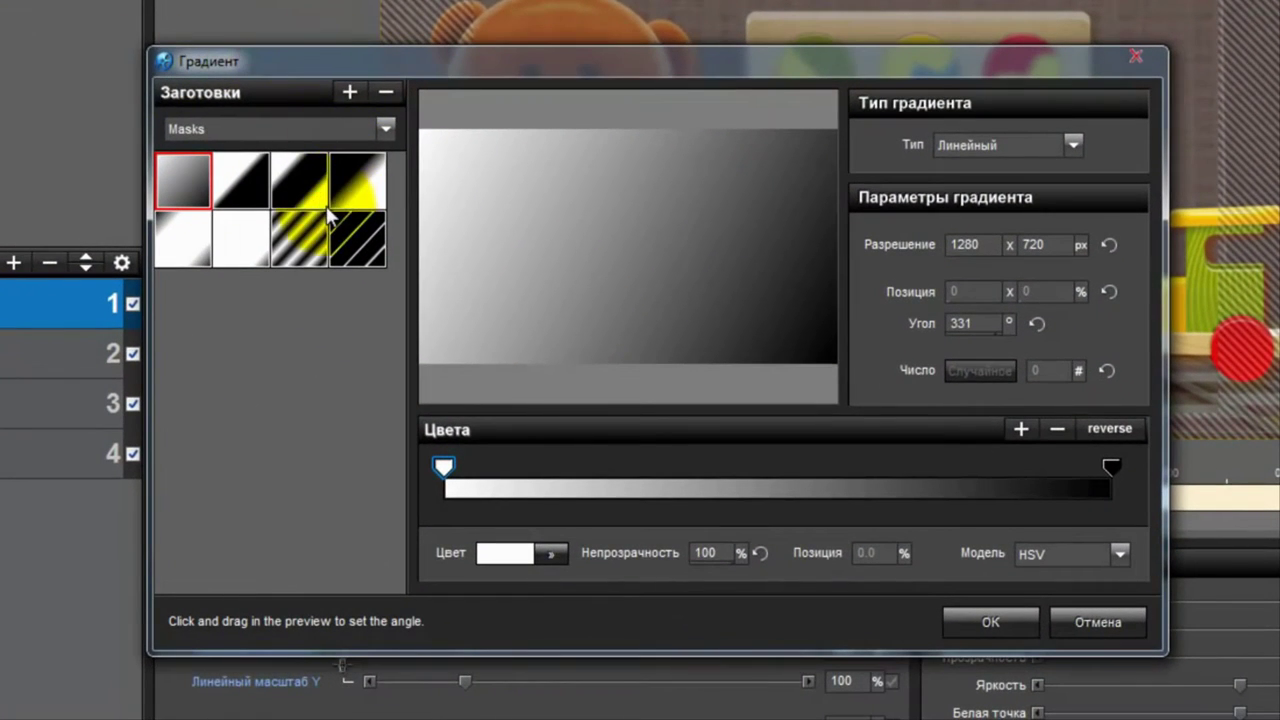
pyautogui.click(386, 128)
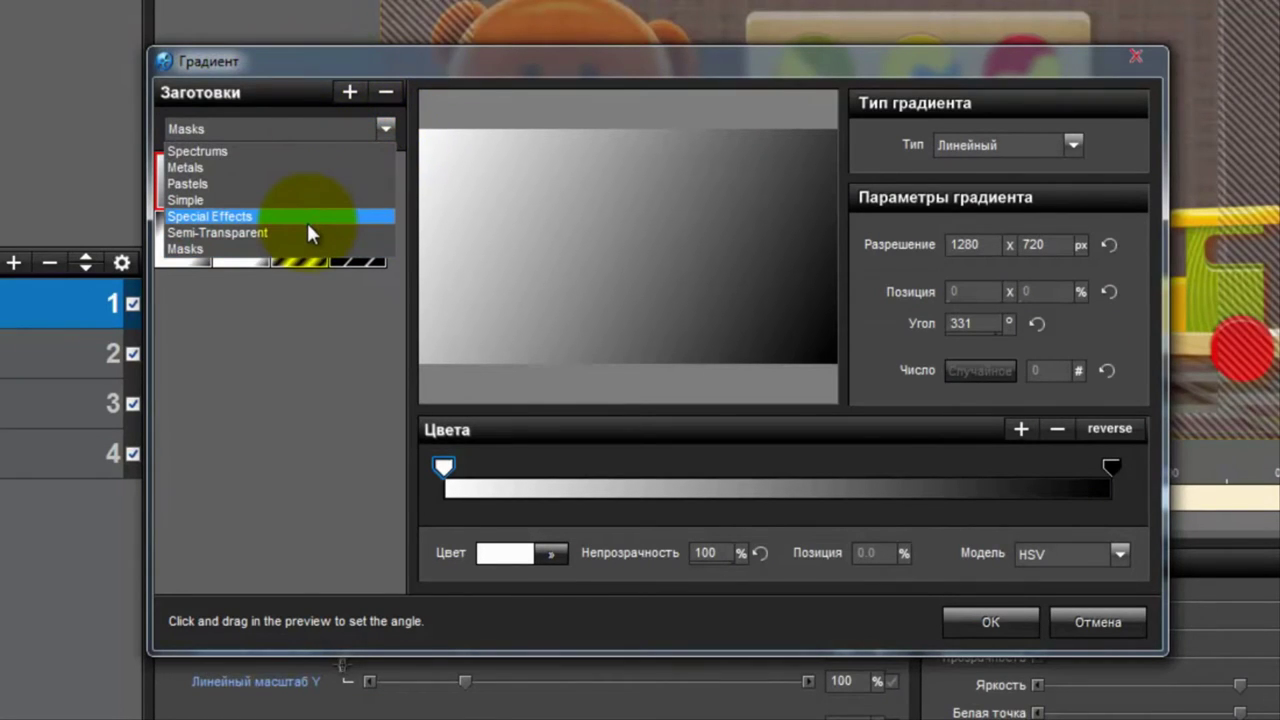
pyautogui.click(303, 248)
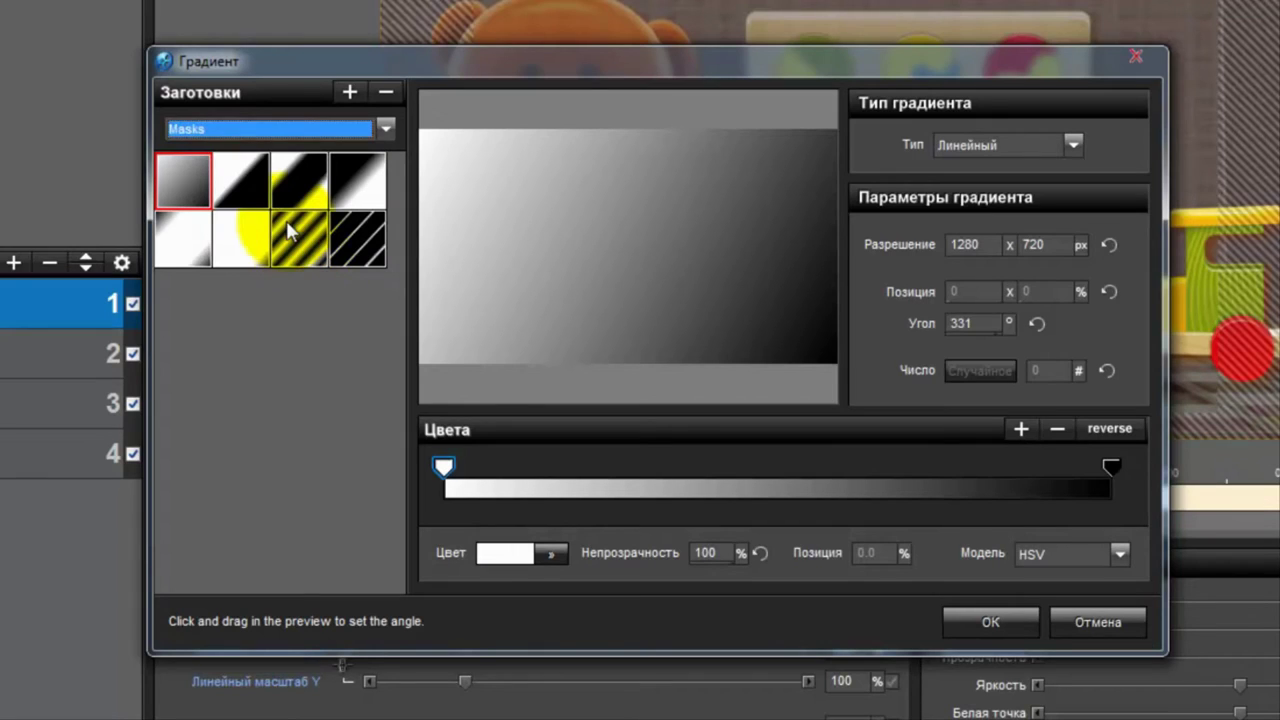
pyautogui.click(990, 325)
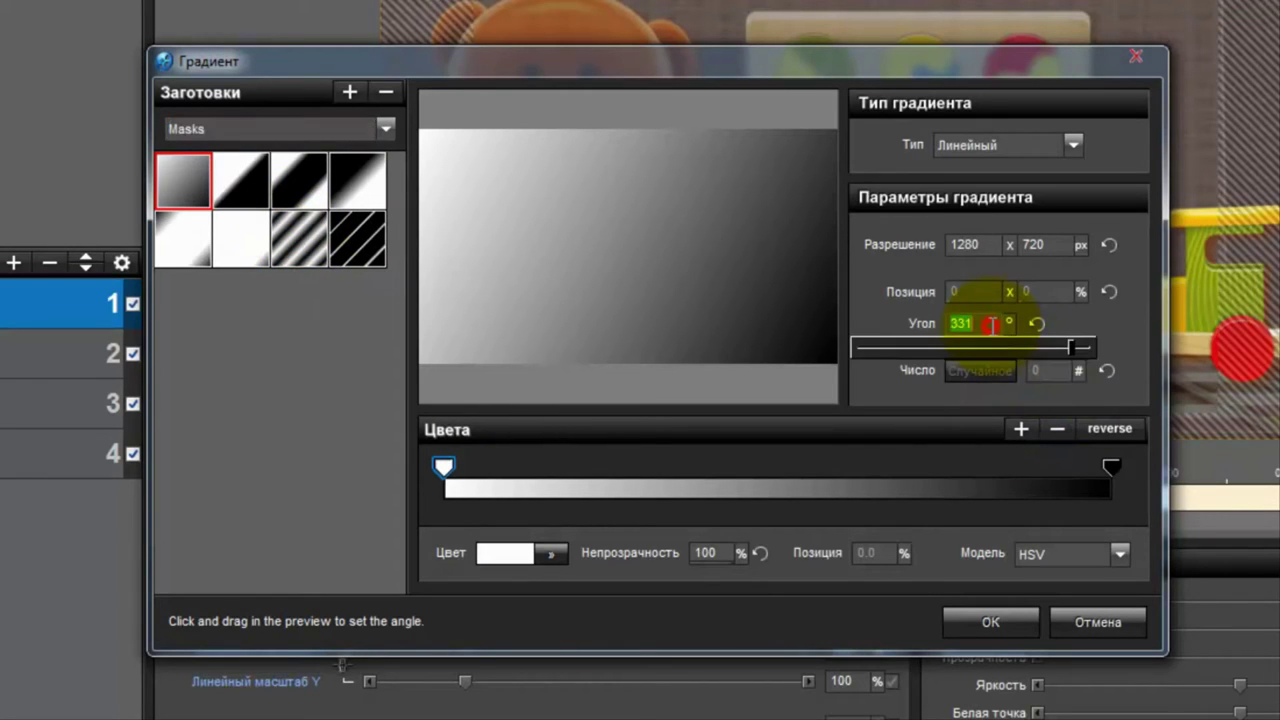
pyautogui.moveTo(1067, 340); pyautogui.dragTo(1088, 343)
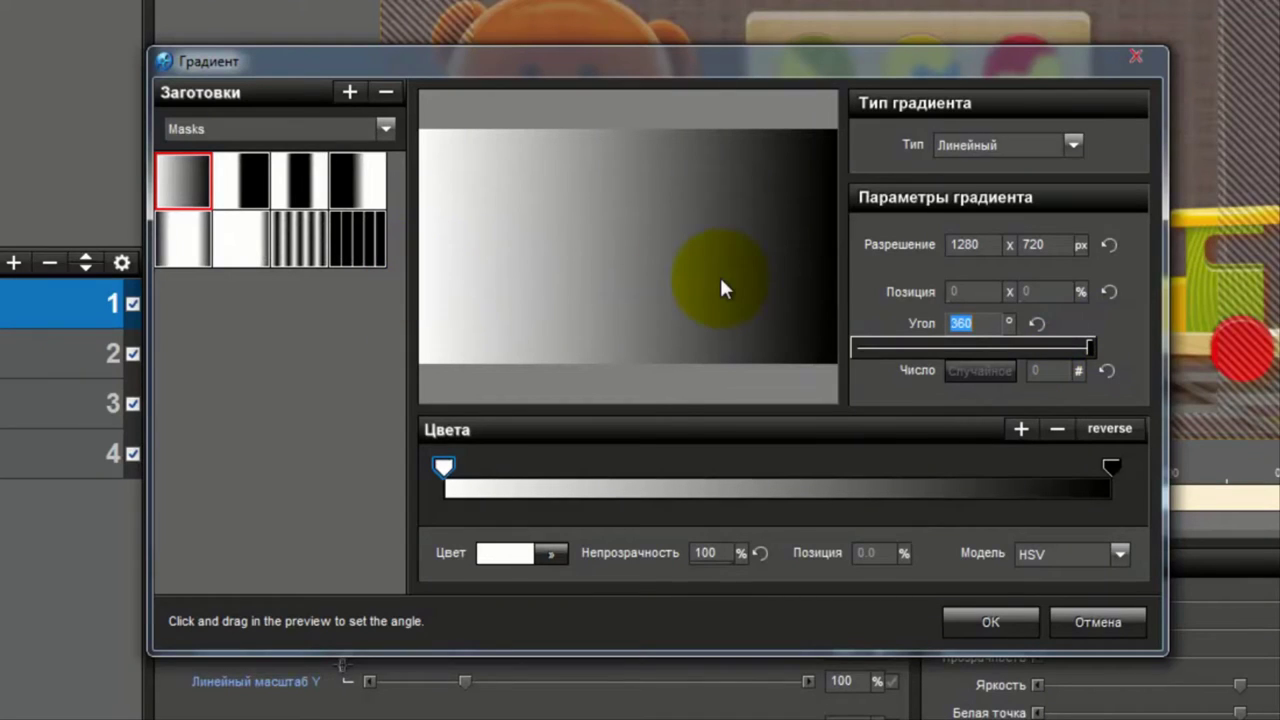
# Step: Add a second white colour stop at 93.9% of the gradient and create the gradient layer
pyautogui.click(445, 472)
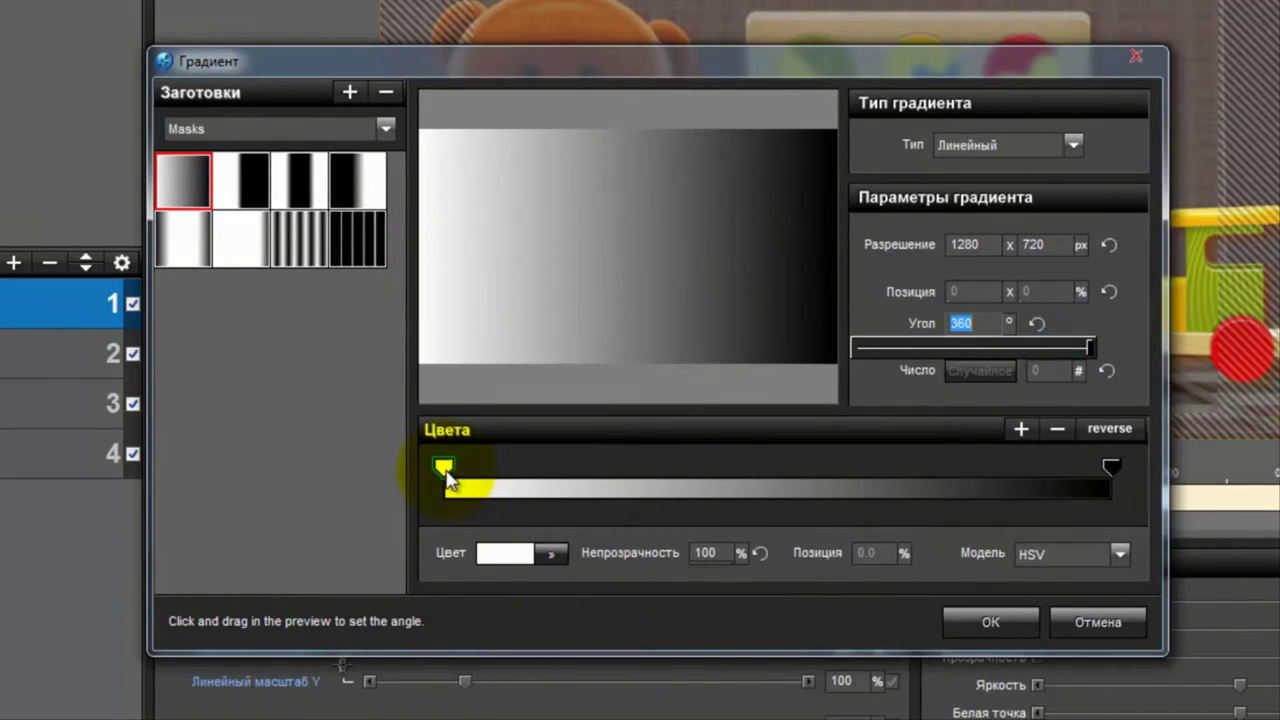
pyautogui.moveTo(448, 478); pyautogui.dragTo(1077, 488)
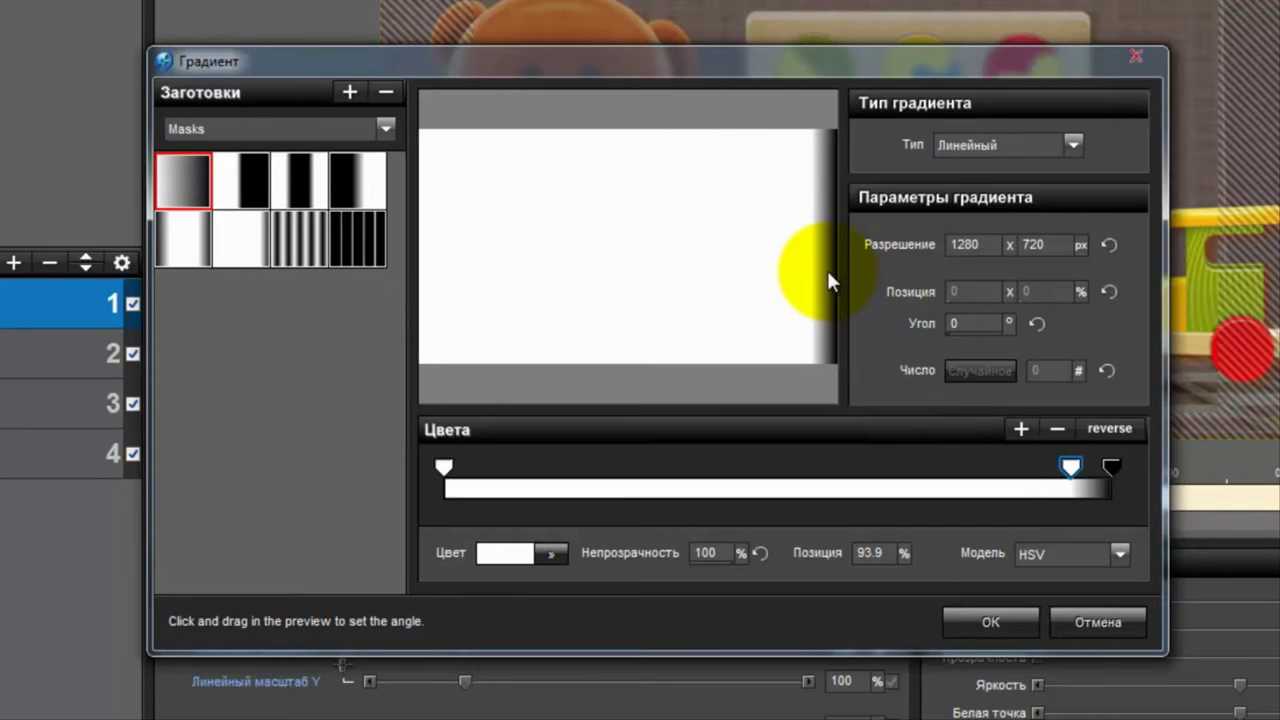
pyautogui.click(1006, 624)
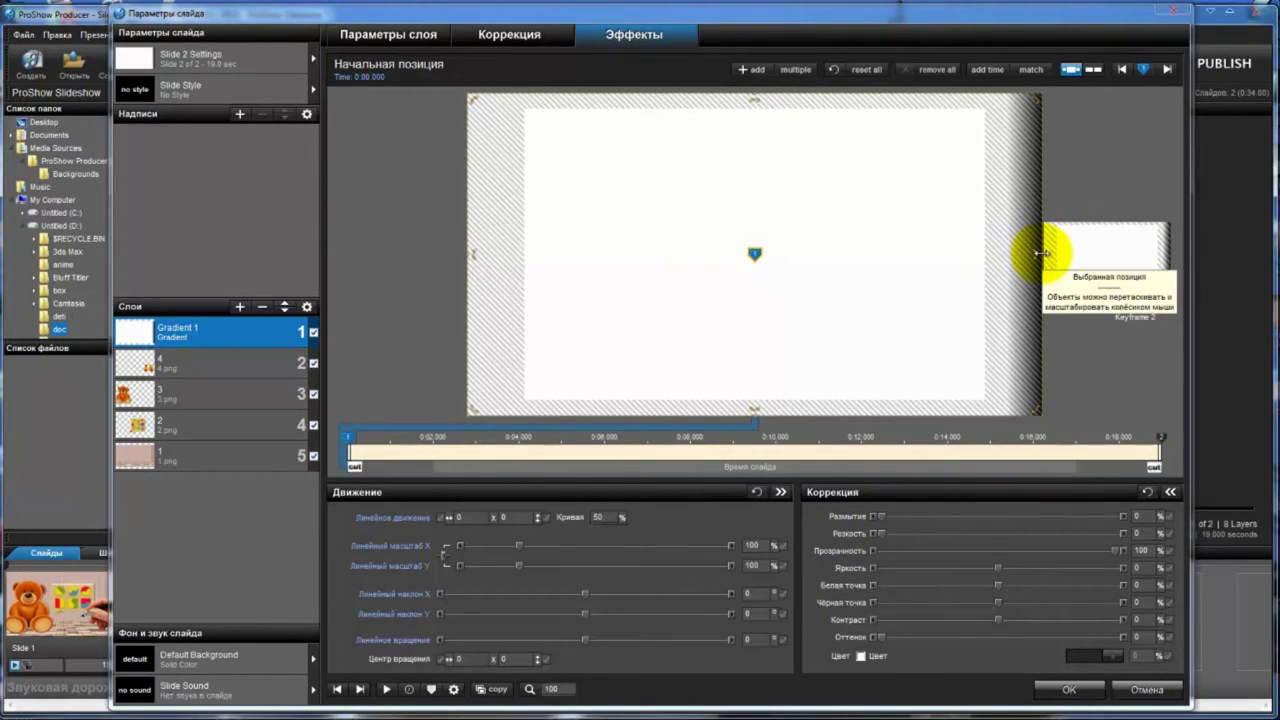
# Step: Scale the gradient layer down to 46% and rotate it to 32° at the first keyframe
pyautogui.moveTo(1042, 254); pyautogui.dragTo(887, 258)
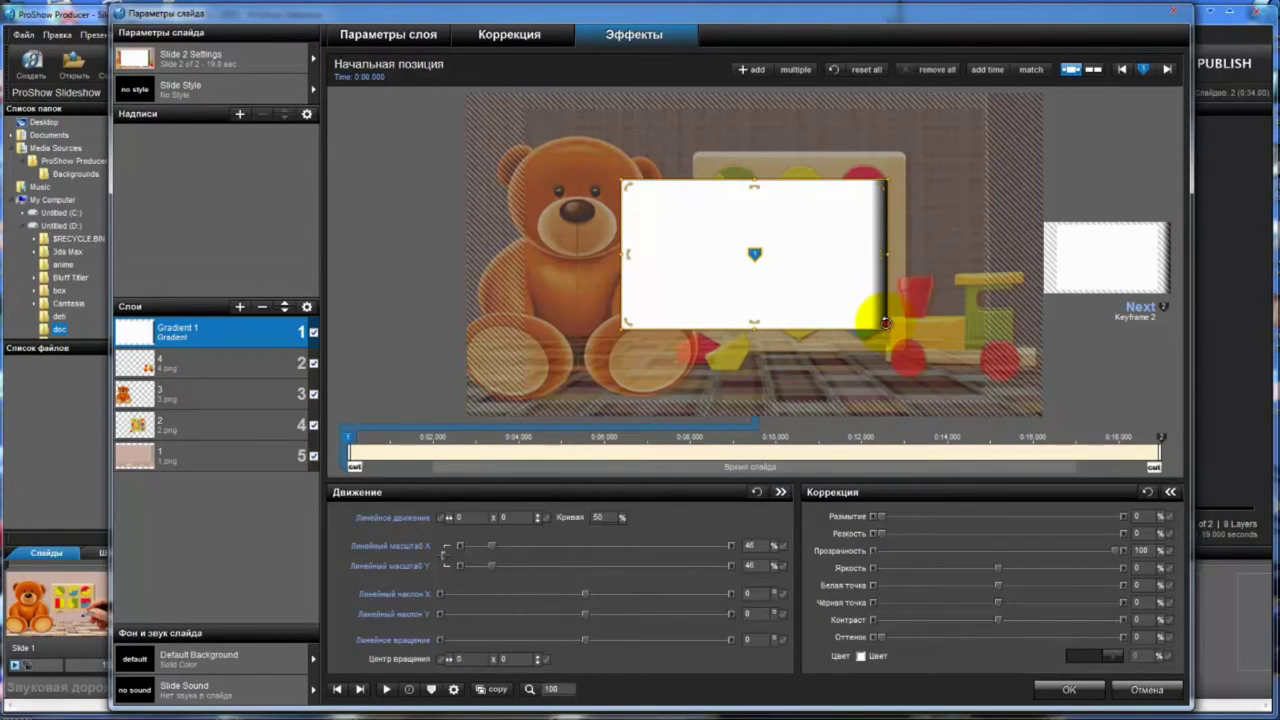
pyautogui.moveTo(885, 323); pyautogui.dragTo(810, 351)
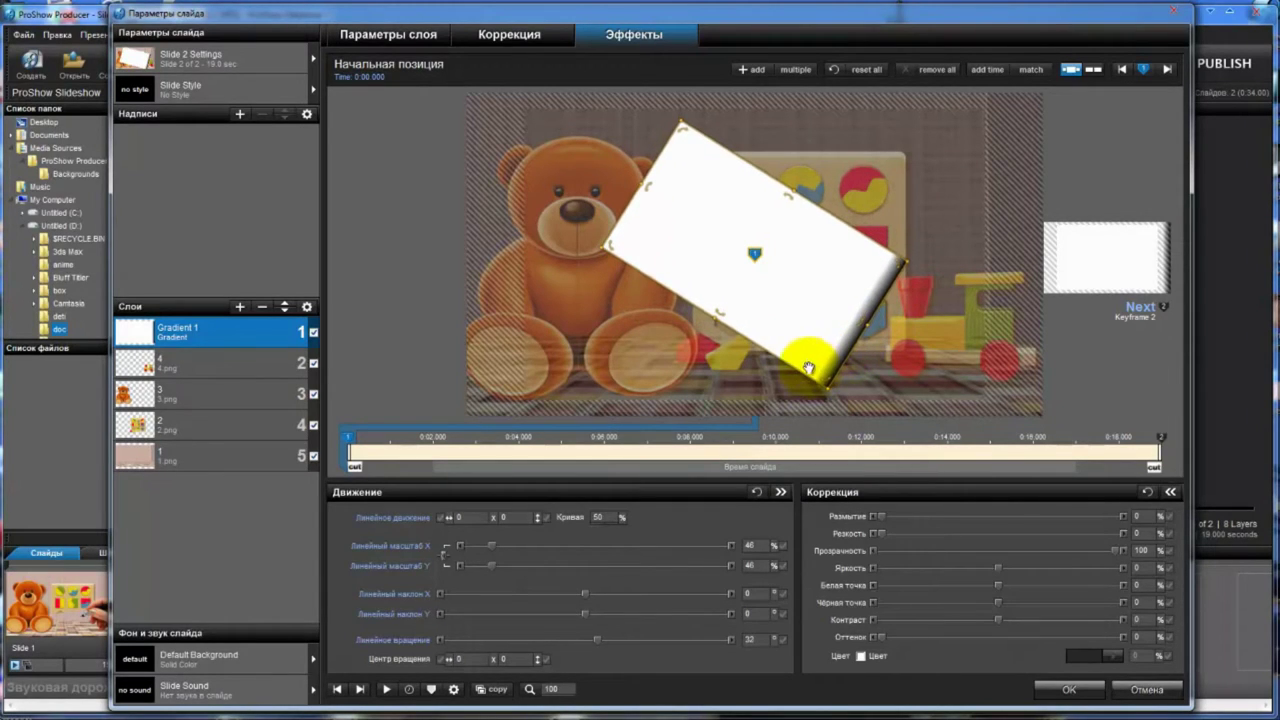
# Step: Unlink the gradient's X and Y scales and fit it over the toy train at 30 × 57% scale, 51° rotation and position 36.49 × 19.08
pyautogui.click(444, 555)
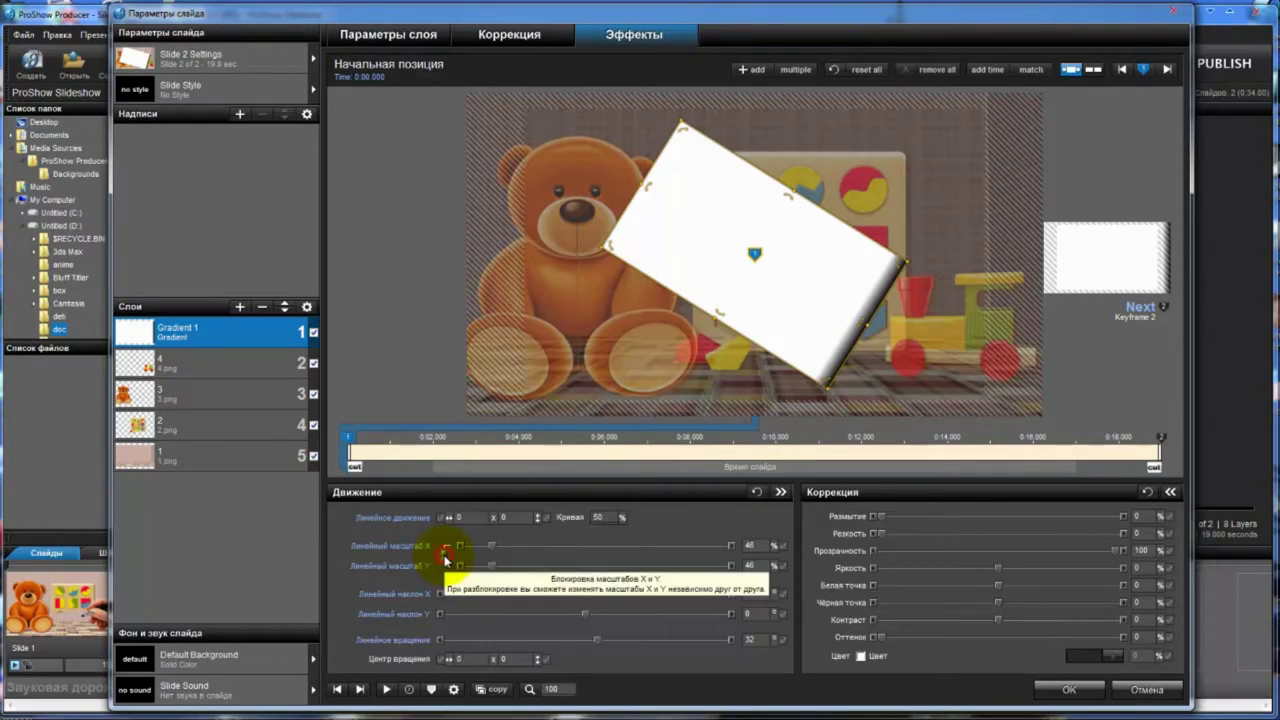
pyautogui.moveTo(643, 183); pyautogui.dragTo(905, 300)
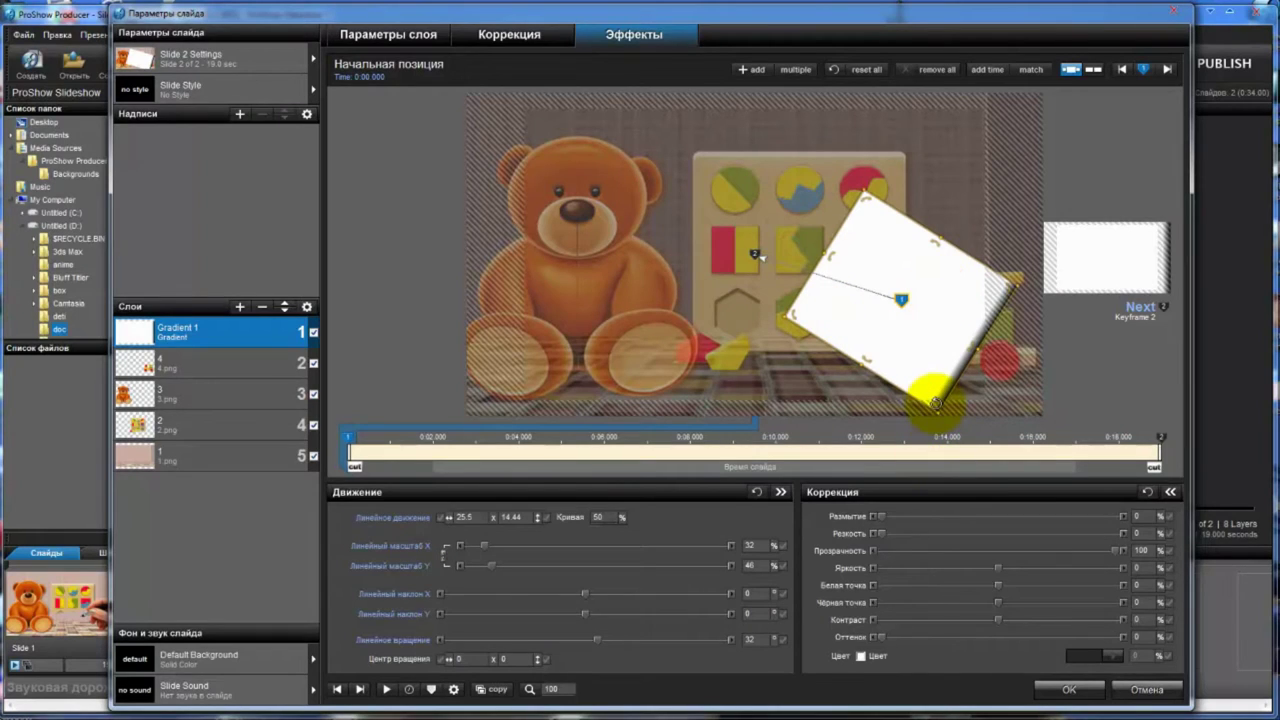
pyautogui.moveTo(931, 392); pyautogui.dragTo(894, 394)
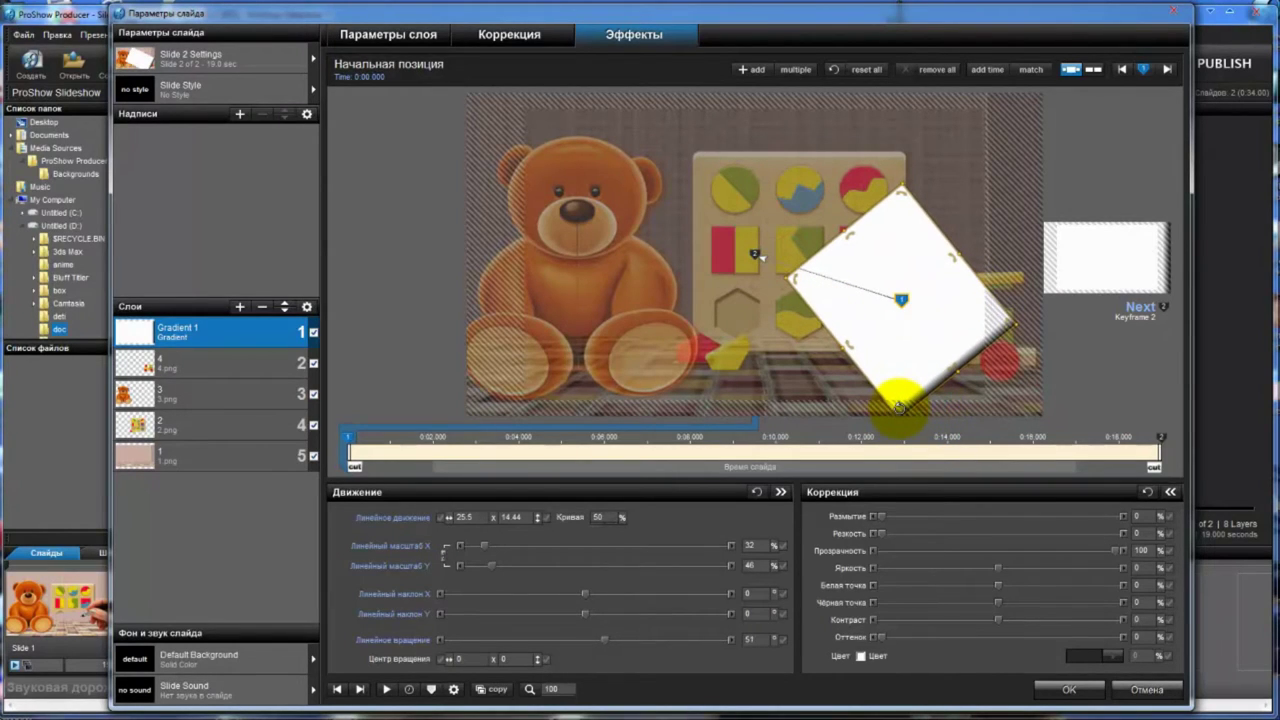
pyautogui.moveTo(886, 251); pyautogui.dragTo(924, 252)
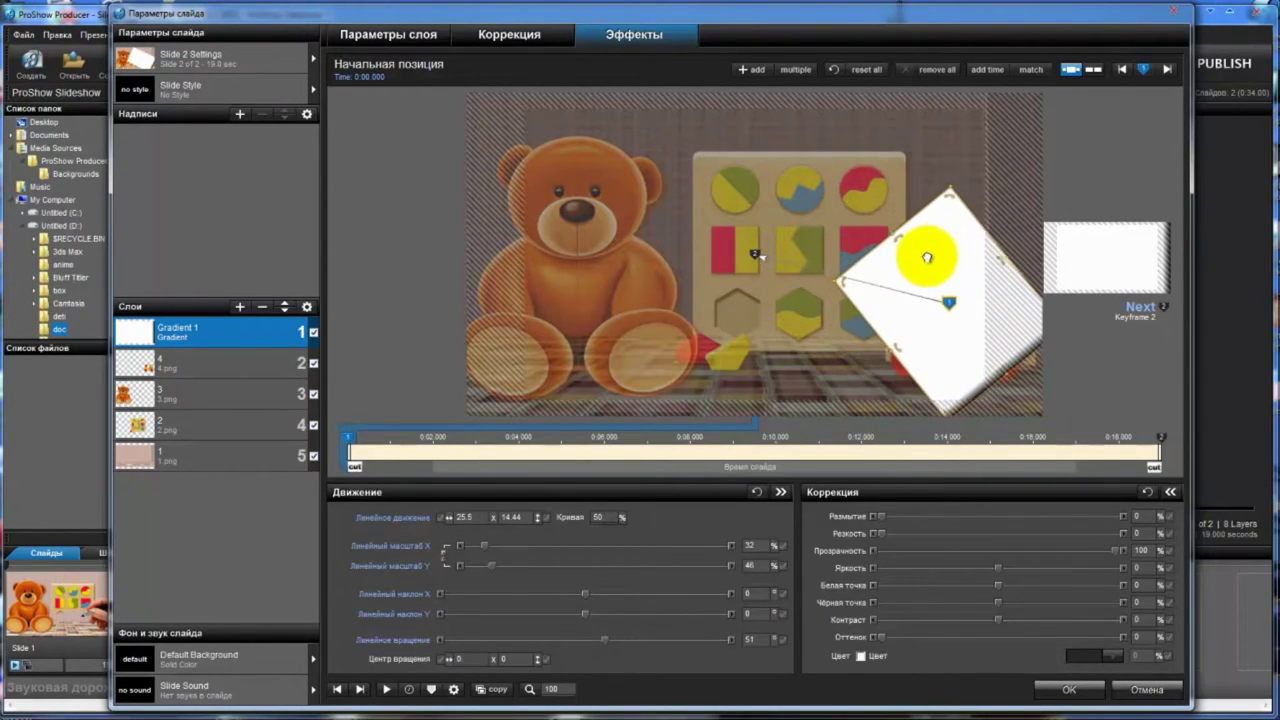
pyautogui.moveTo(1003, 258); pyautogui.dragTo(915, 243)
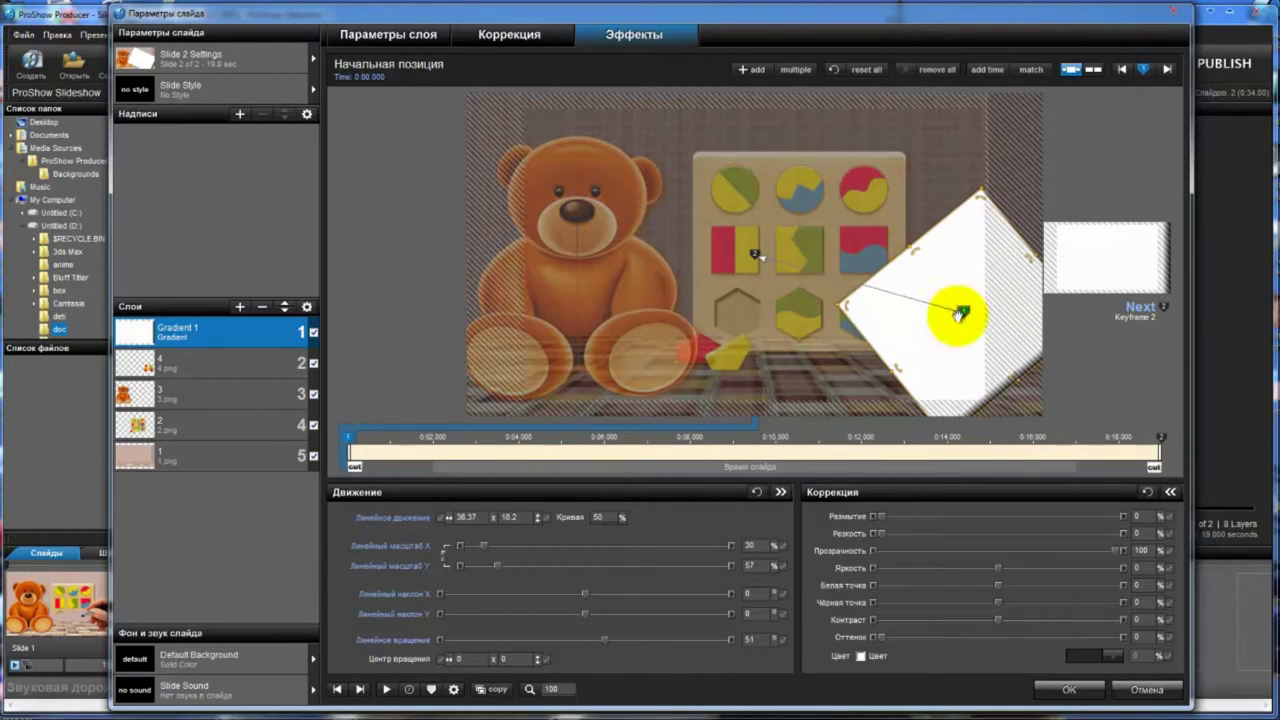
pyautogui.moveTo(980, 334); pyautogui.dragTo(984, 340)
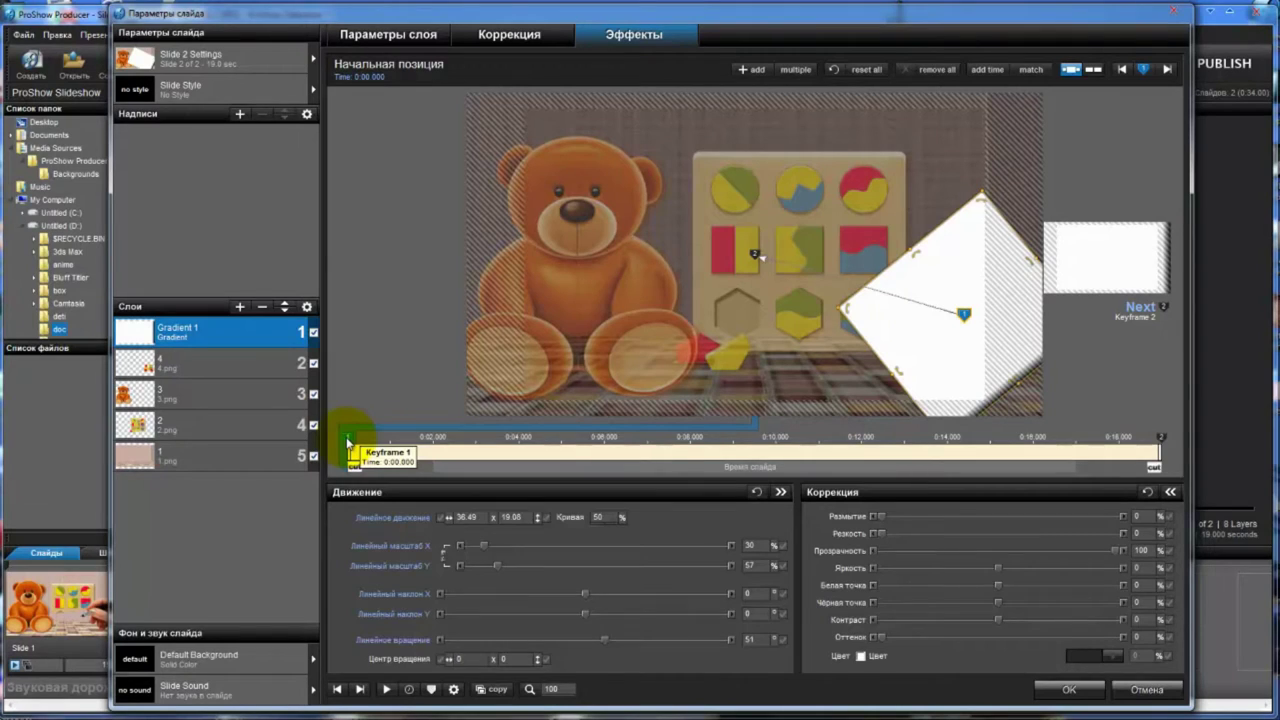
# Step: Copy the gradient's first keyframe settings to the last keyframe and add a keyframe midway at 9.5 seconds
pyautogui.rightClick(349, 441)
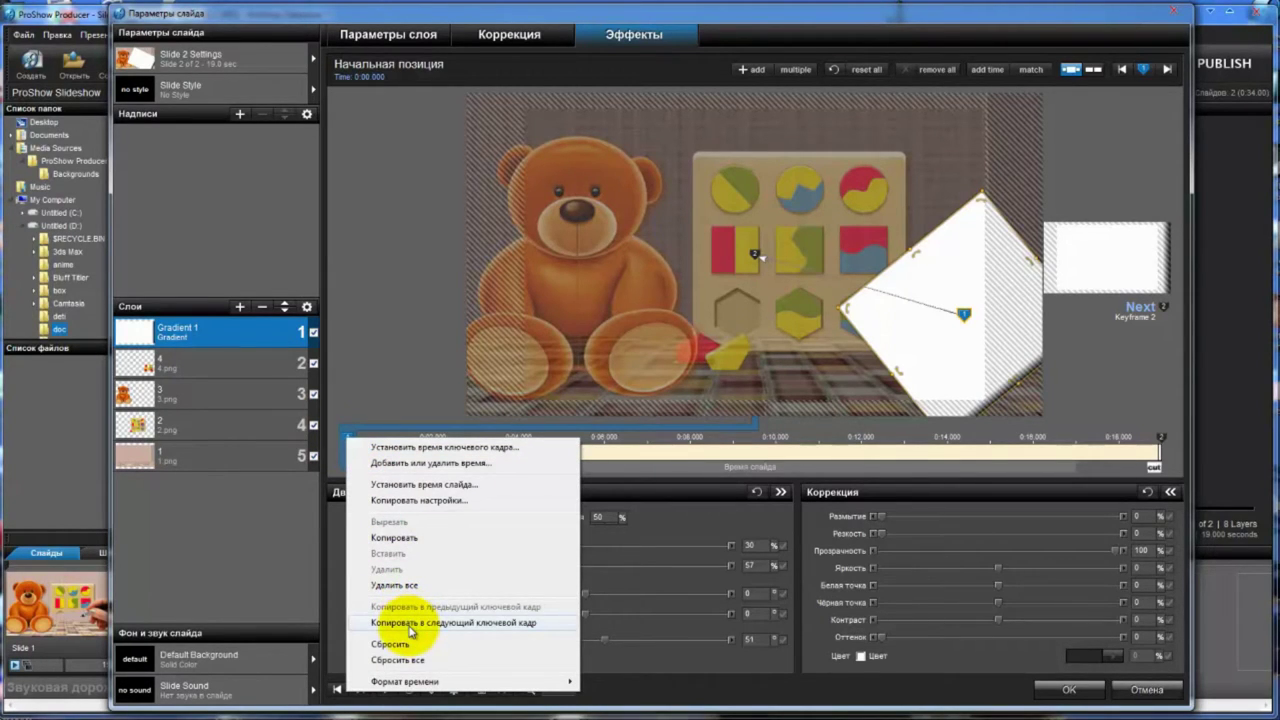
pyautogui.click(409, 624)
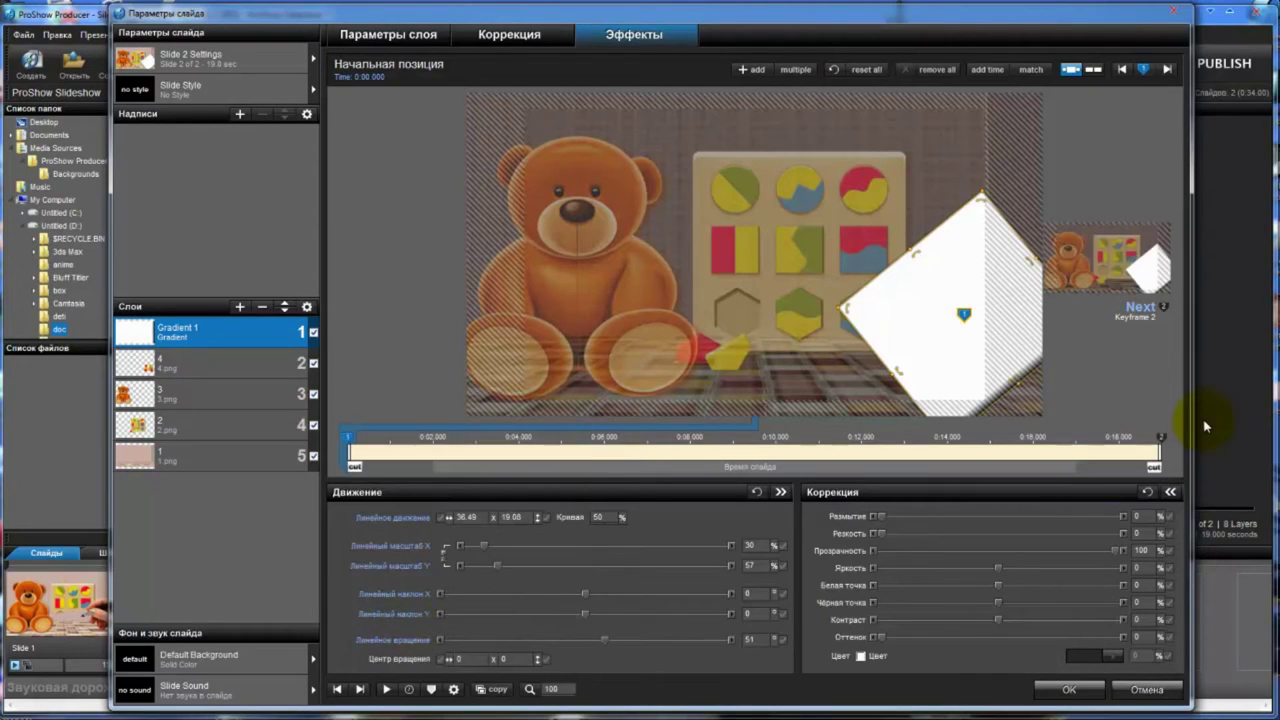
pyautogui.click(1162, 440)
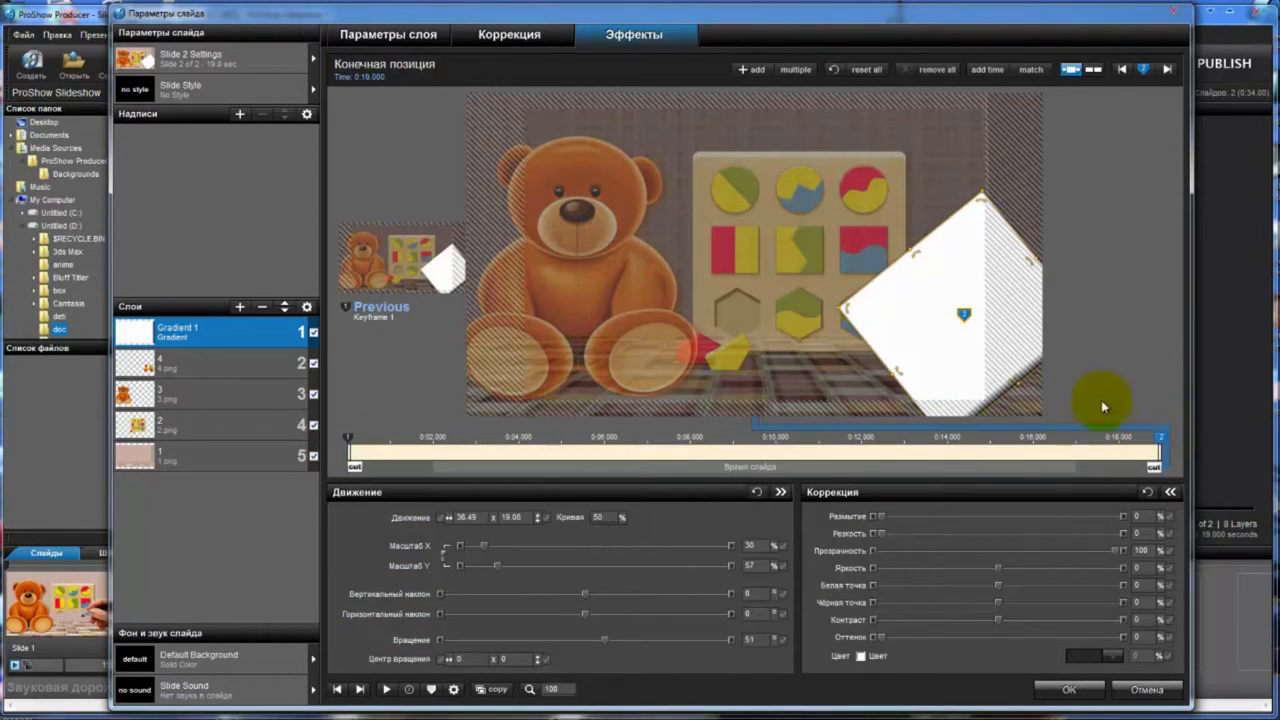
pyautogui.click(755, 71)
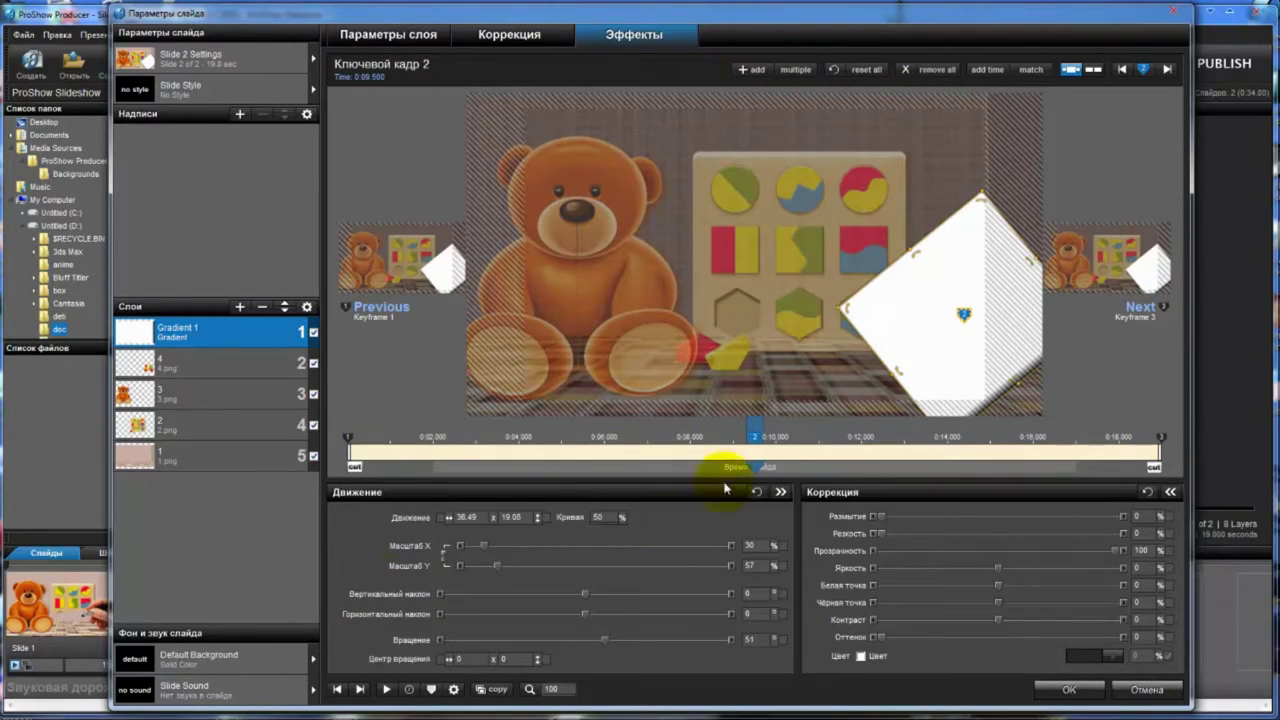
# Step: At the first keyframe, move the gradient up off the toy train to about 18.61 × -19.14
pyautogui.click(349, 438)
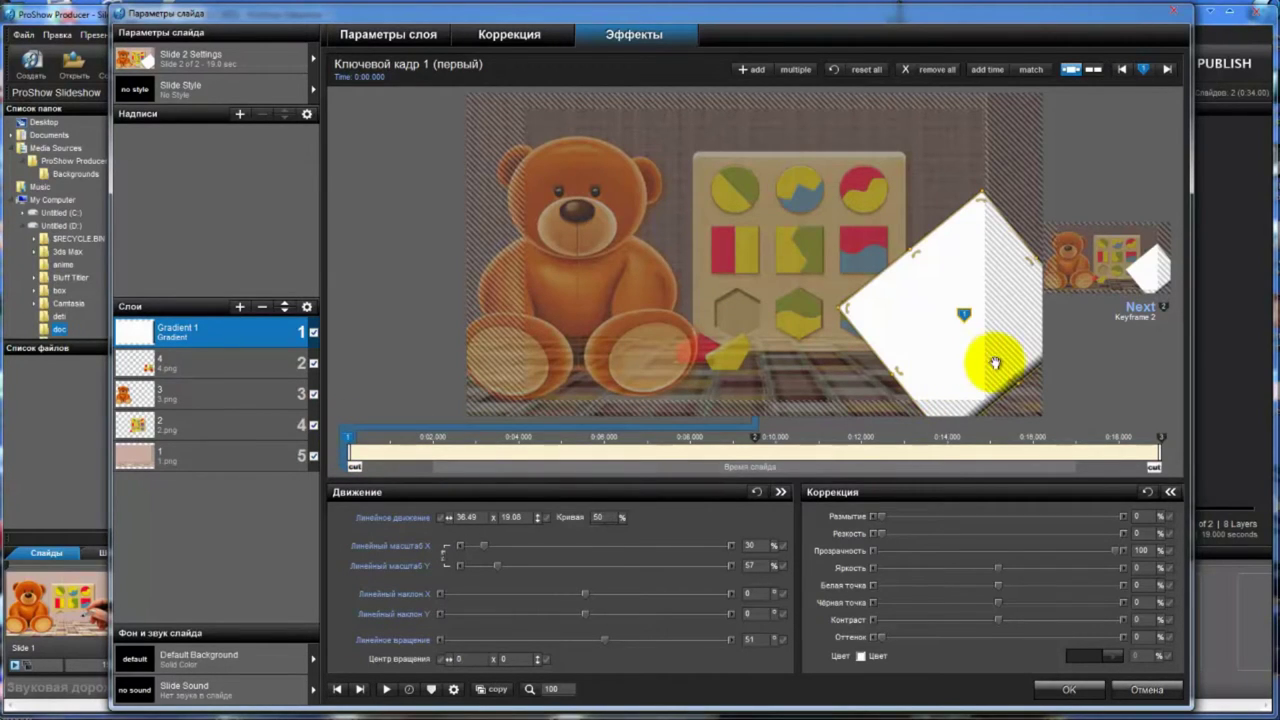
pyautogui.moveTo(997, 363); pyautogui.dragTo(901, 241)
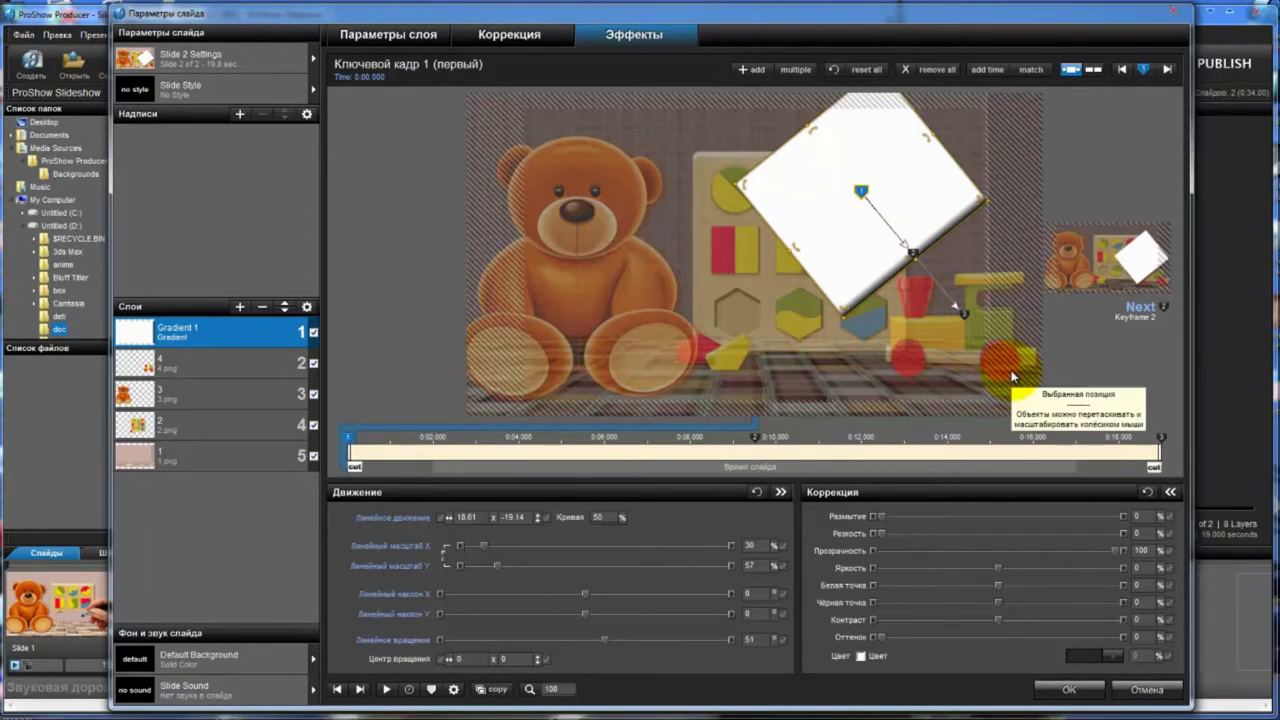
# Step: Use the gradient as a mask for the 4.png train layer and hide both layers
pyautogui.click(231, 333)
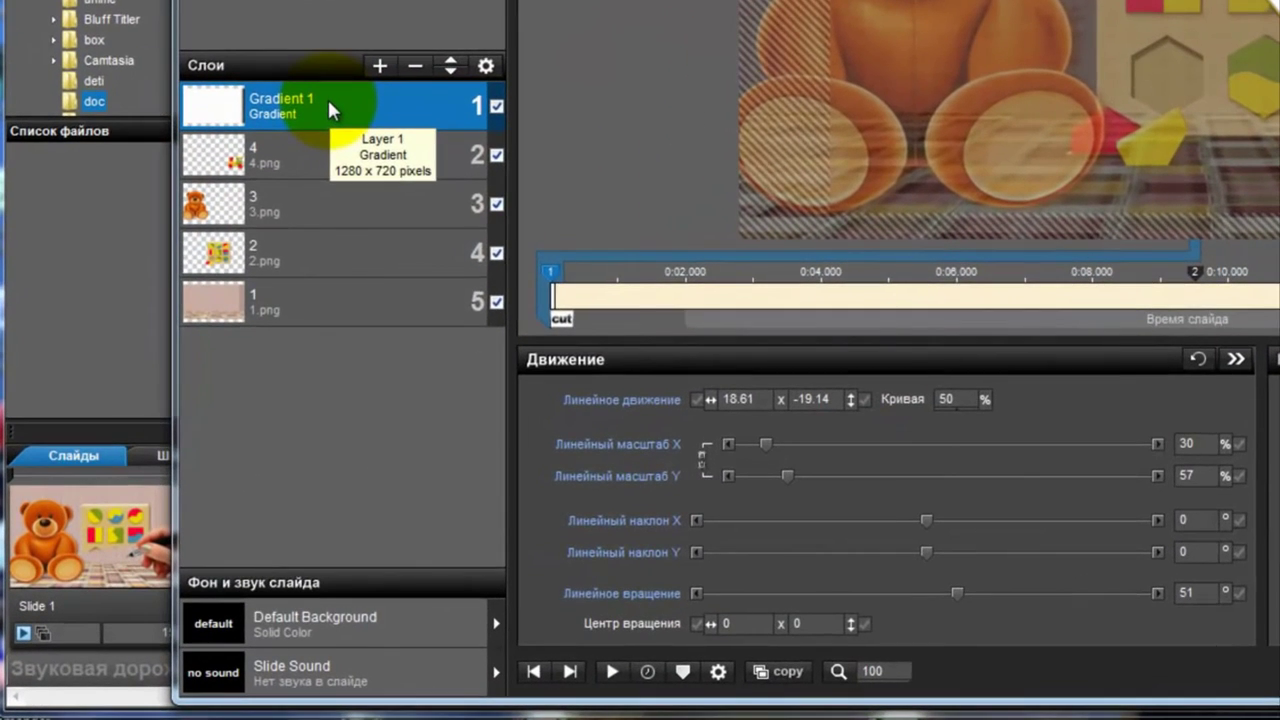
pyautogui.rightClick(327, 96)
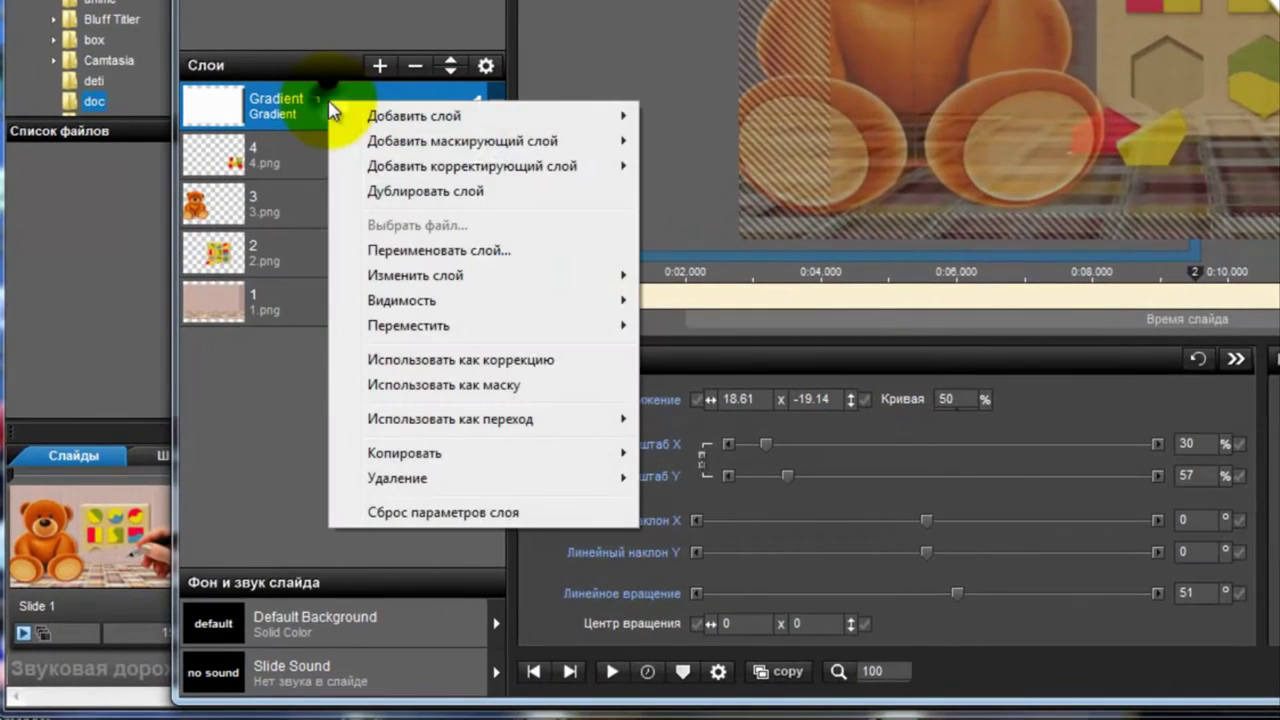
pyautogui.click(396, 388)
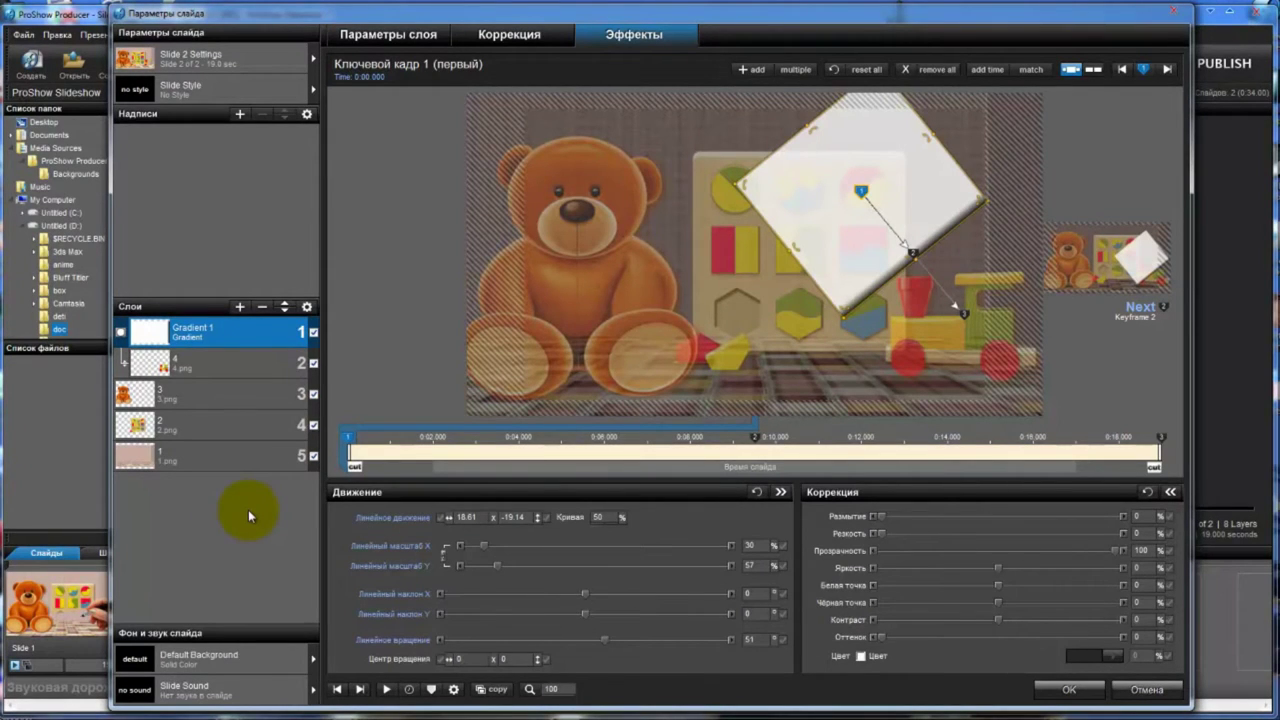
pyautogui.click(313, 332)
pyautogui.click(313, 364)
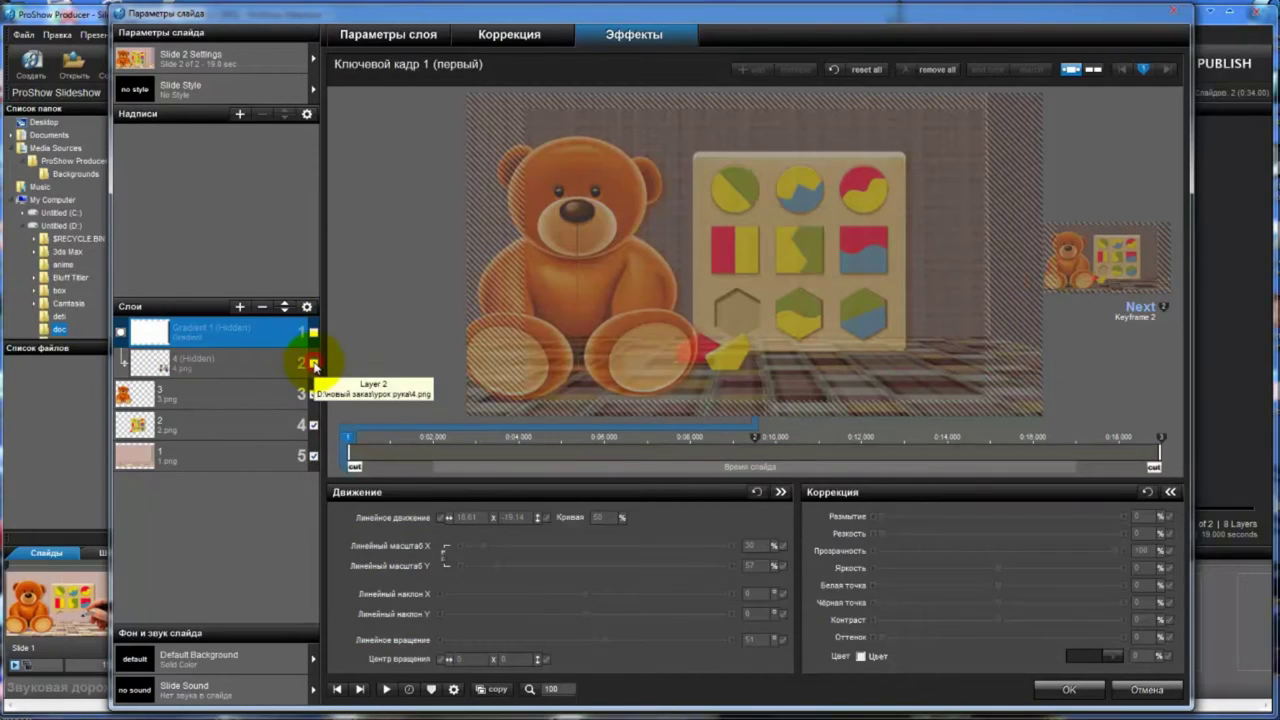
# Step: Duplicate the hidden mask gradient, place the copy outside the mask group directly above 3.png, and make it visible
pyautogui.rightClick(196, 336)
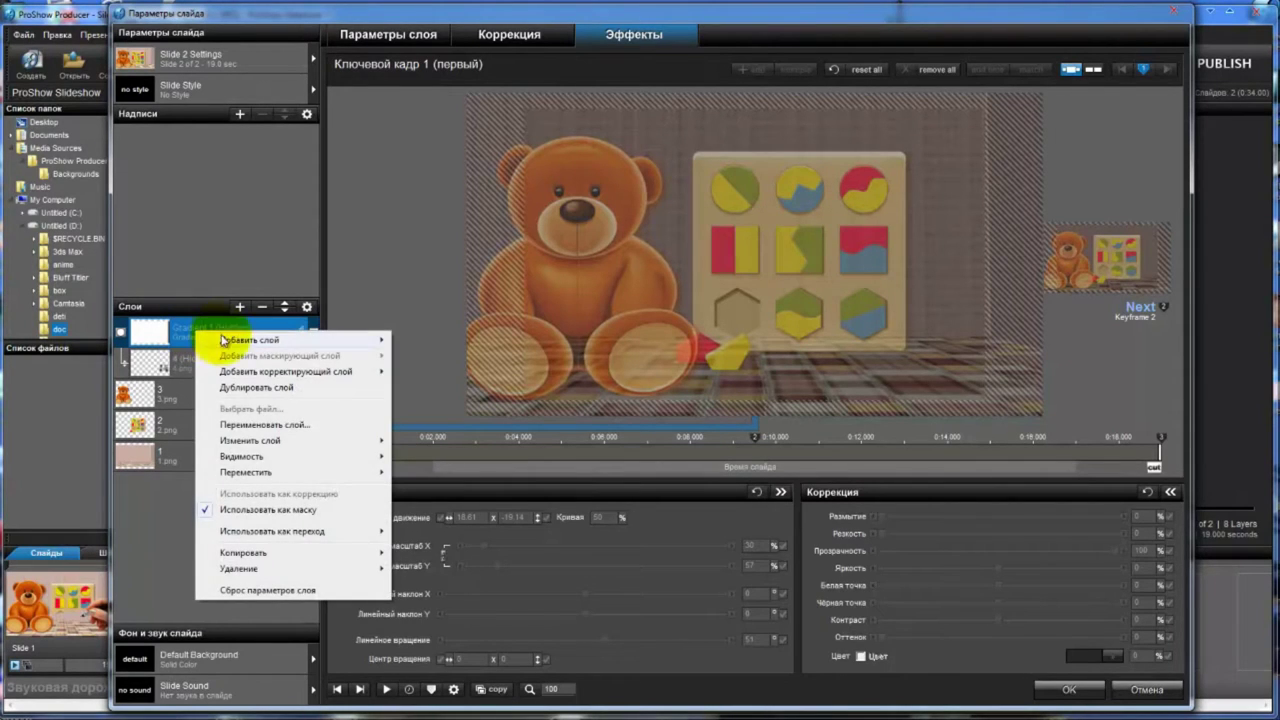
pyautogui.click(237, 390)
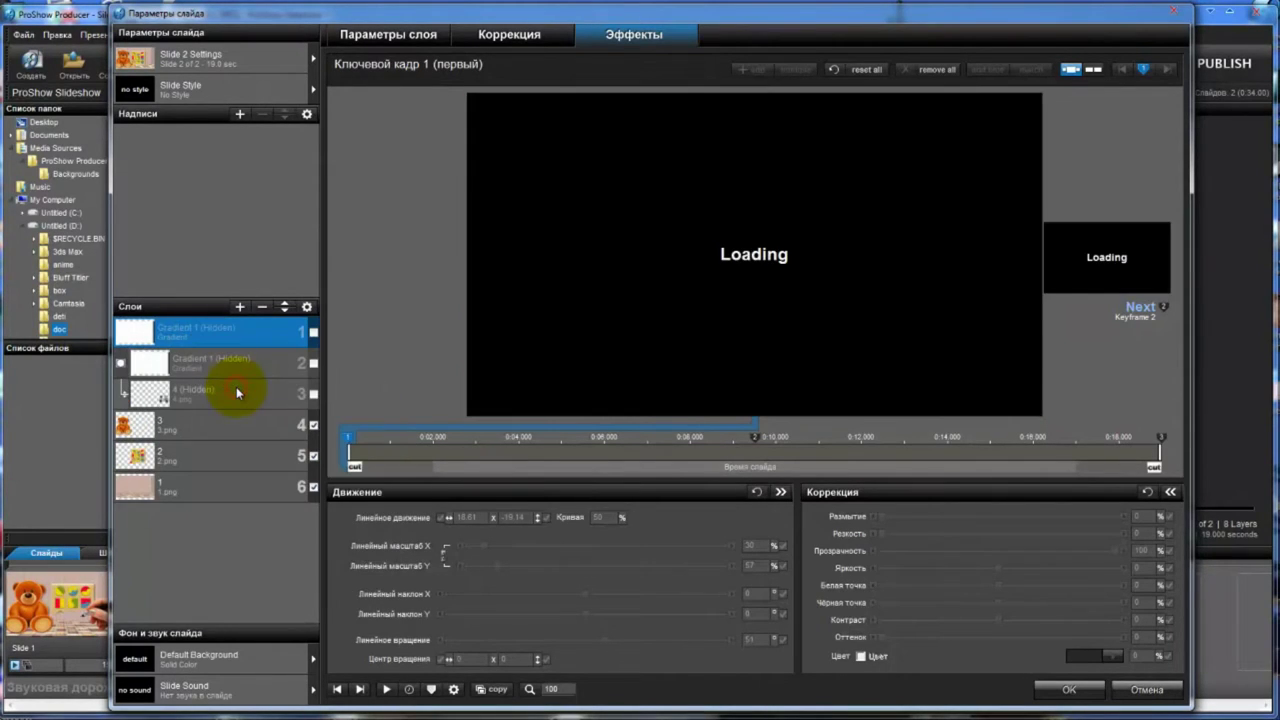
pyautogui.click(284, 312)
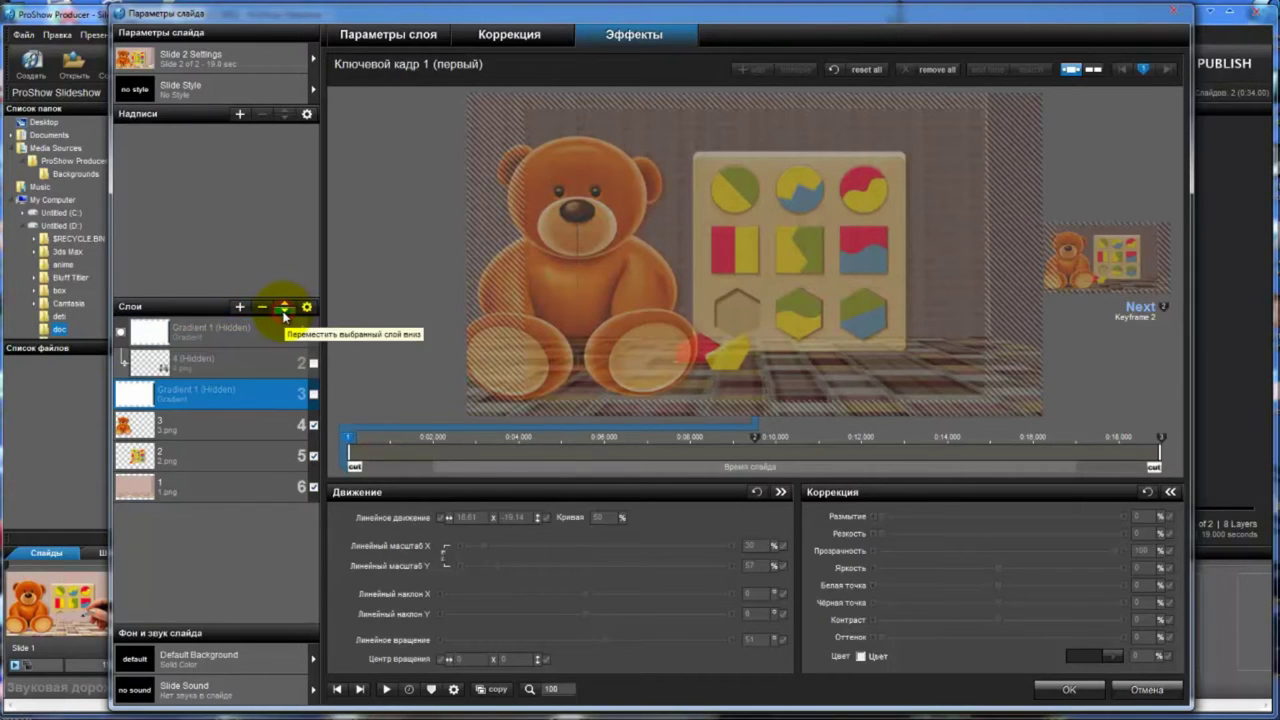
pyautogui.click(314, 395)
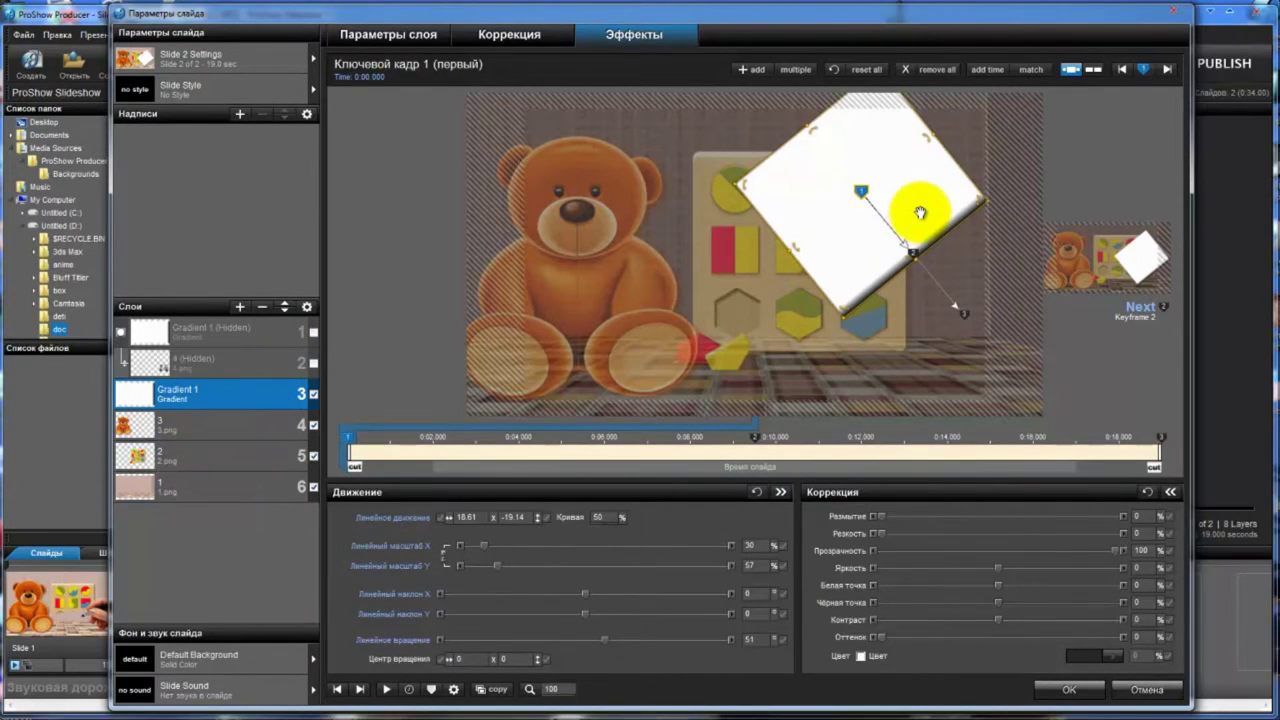
# Step: Fit the duplicated gradient over the teddy bear at 53 × 84% scale, 67° rotation and position -33.5 × 7.52 at the first keyframe
pyautogui.moveTo(920, 213); pyautogui.dragTo(673, 254)
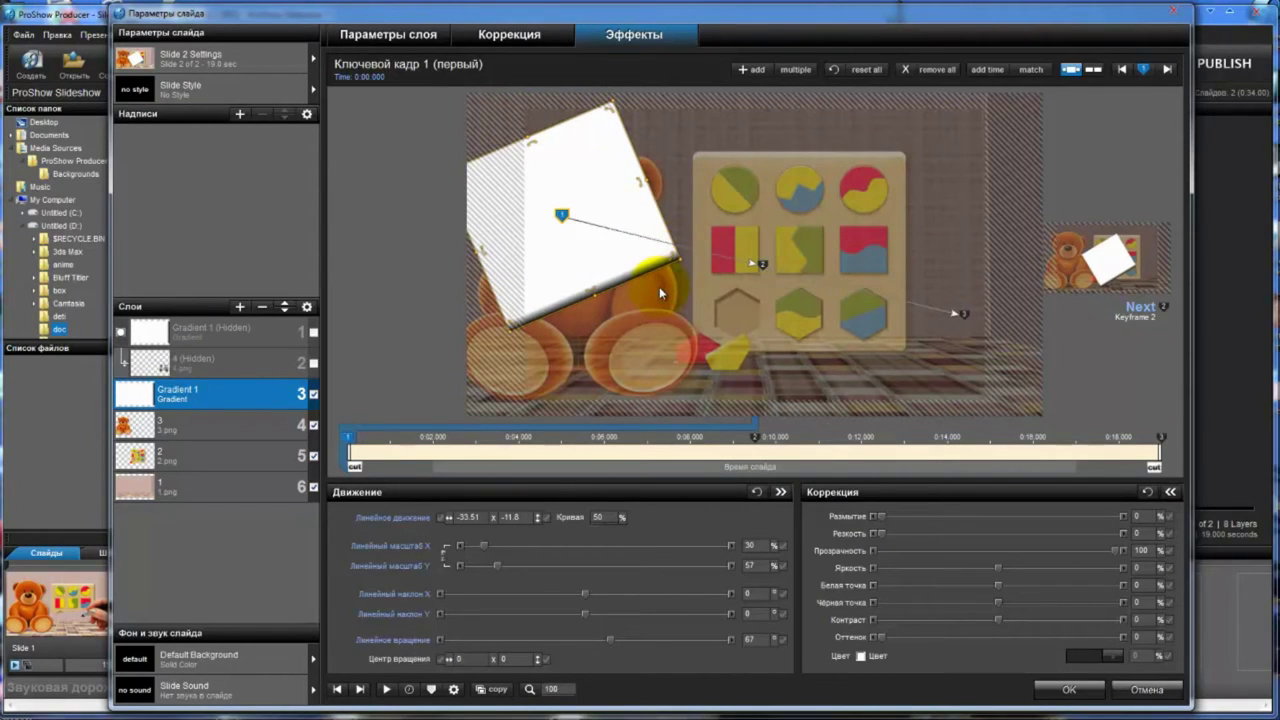
pyautogui.moveTo(645, 183); pyautogui.dragTo(608, 337)
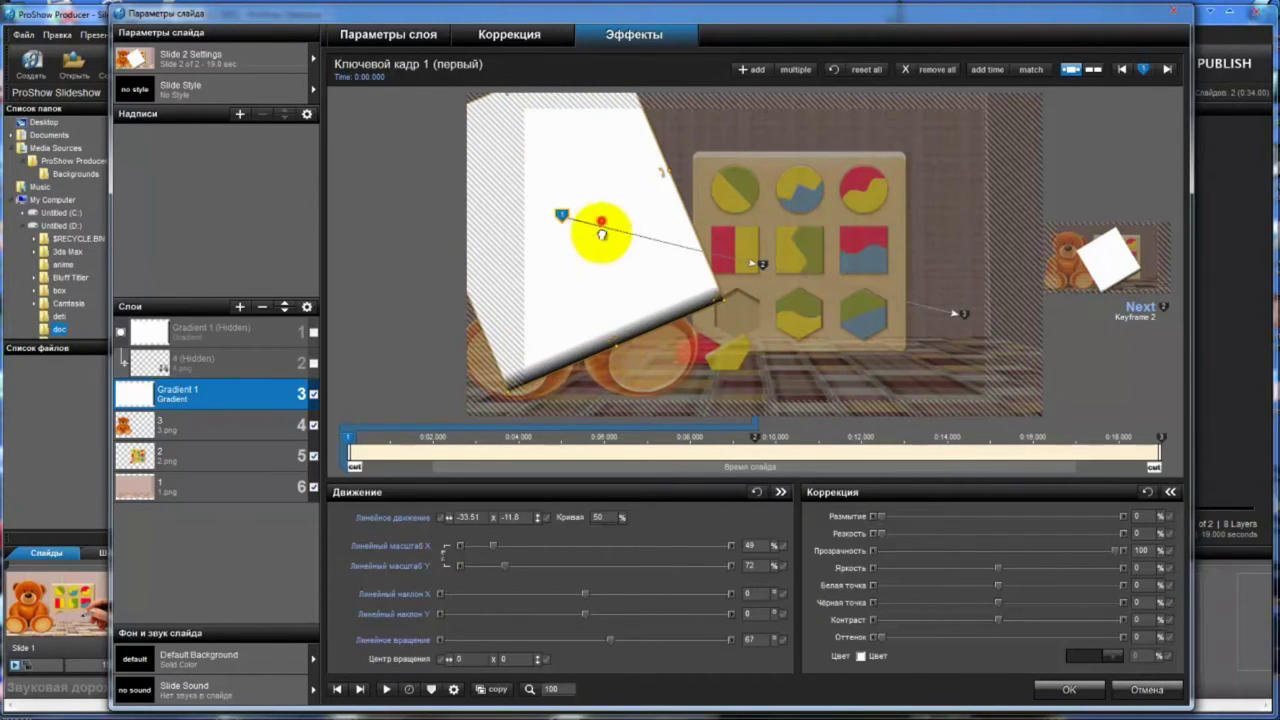
pyautogui.moveTo(600, 229); pyautogui.dragTo(613, 297)
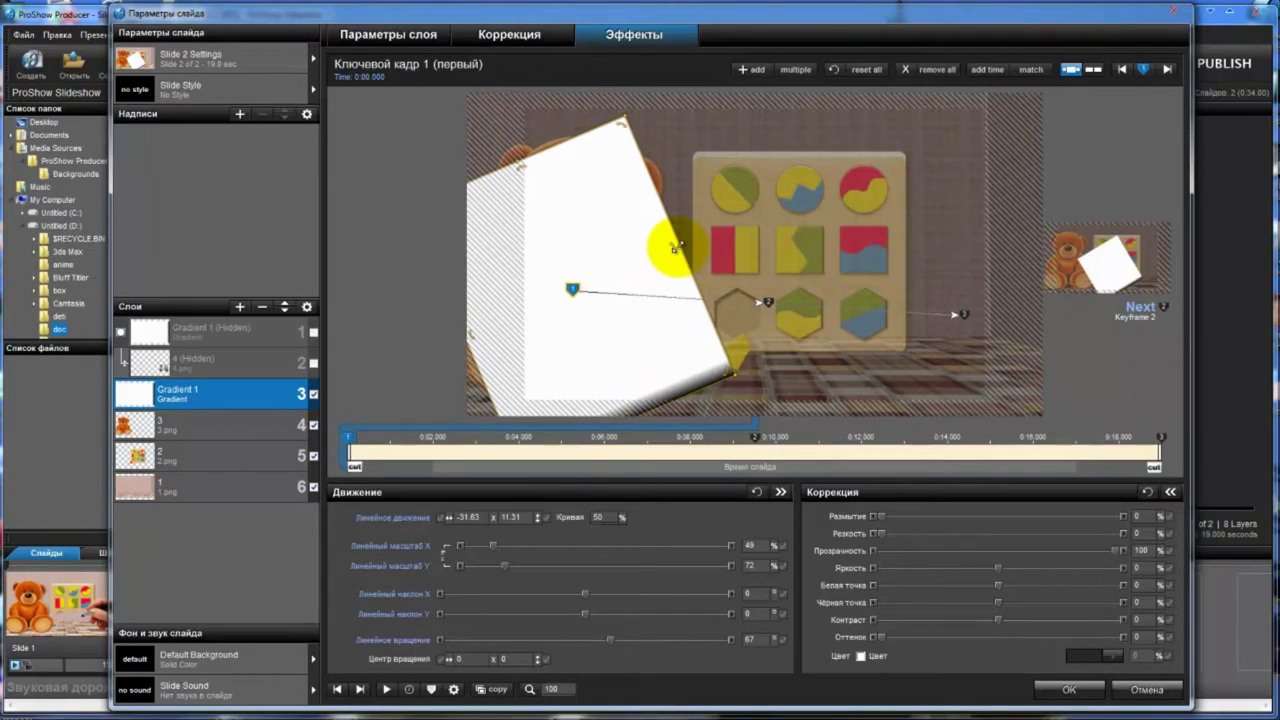
pyautogui.moveTo(671, 244); pyautogui.dragTo(679, 245)
pyautogui.moveTo(625, 283); pyautogui.dragTo(609, 257)
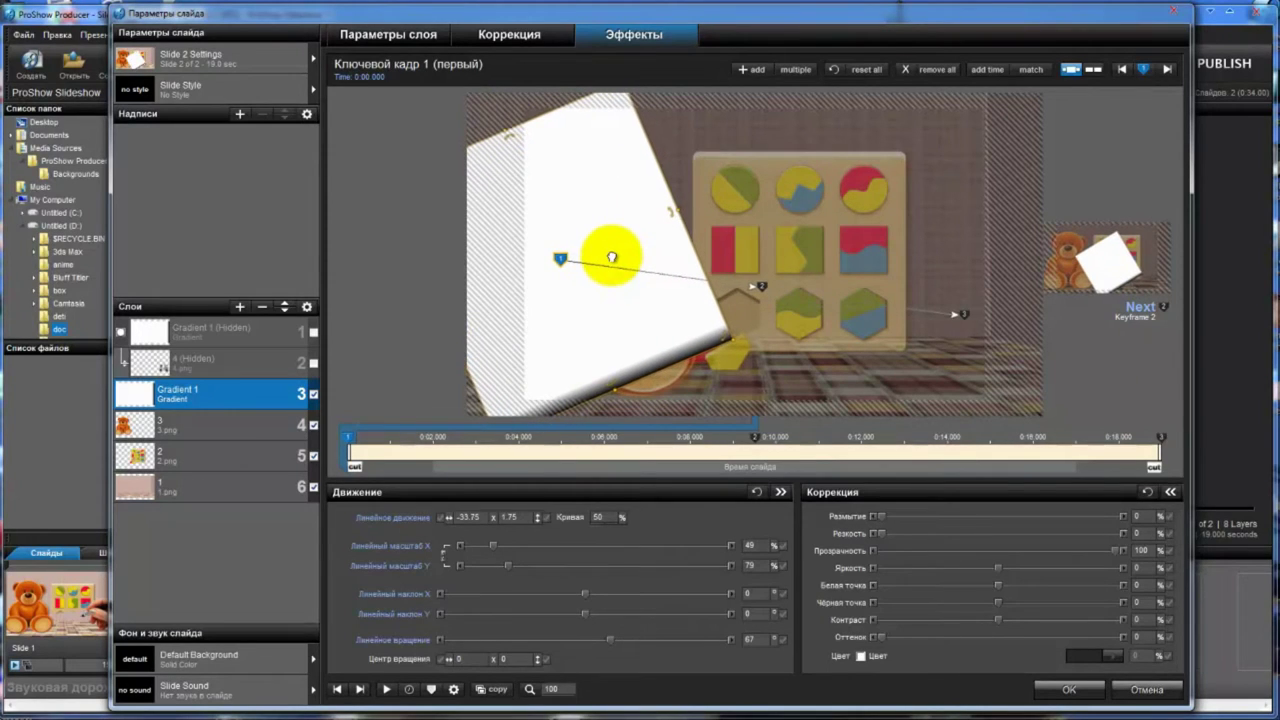
pyautogui.moveTo(614, 385)
pyautogui.mouseDown()
pyautogui.moveTo(609, 371)
pyautogui.moveTo(629, 403)
pyautogui.mouseUp()
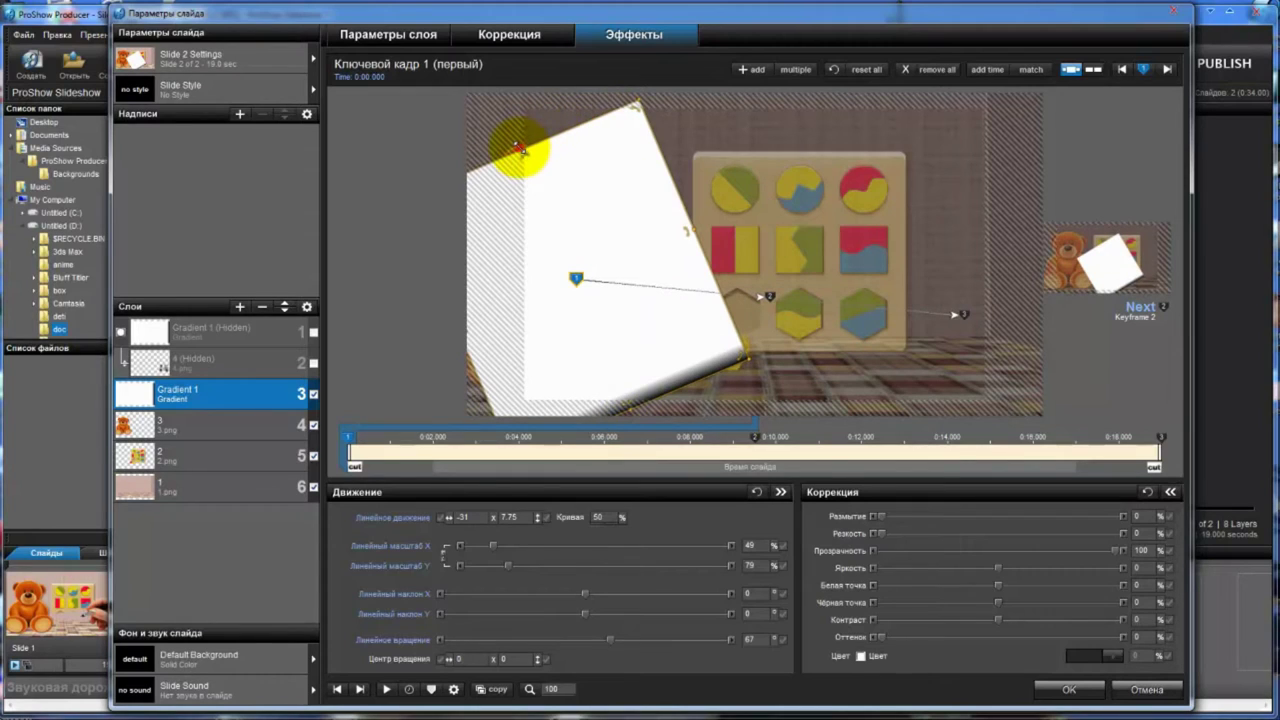
pyautogui.moveTo(517, 148); pyautogui.dragTo(508, 143)
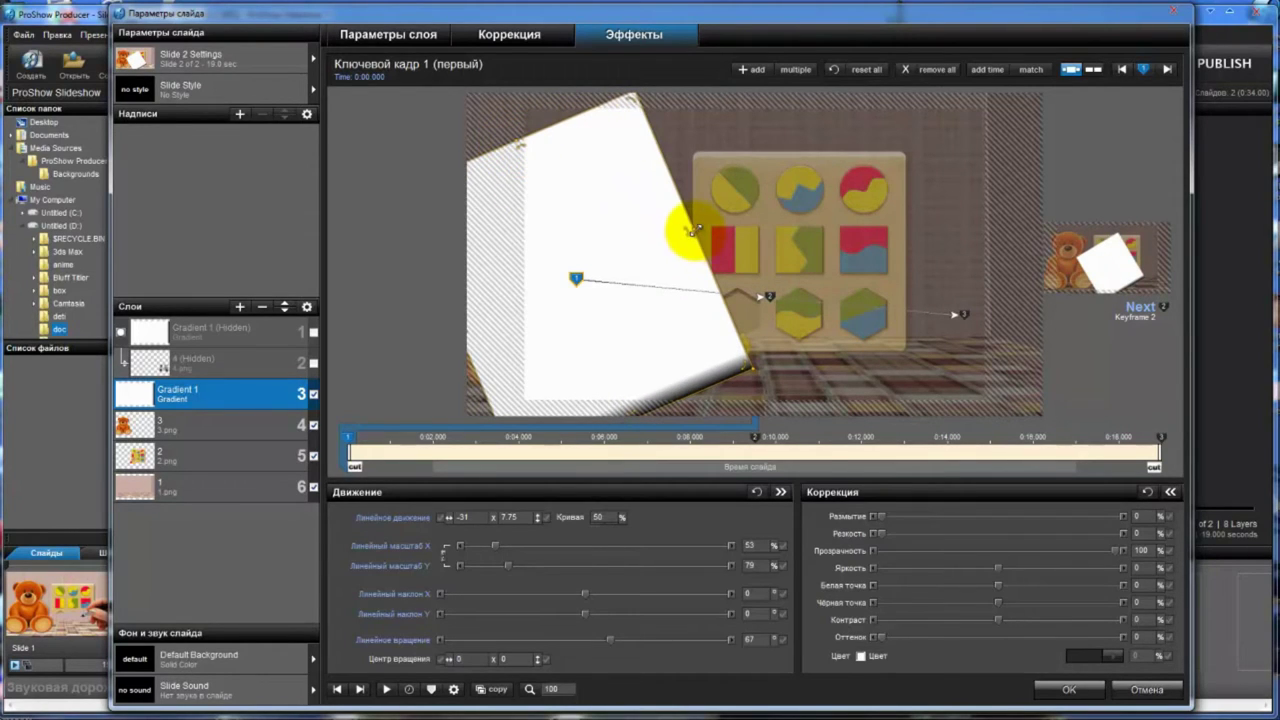
pyautogui.moveTo(693, 229); pyautogui.dragTo(662, 259)
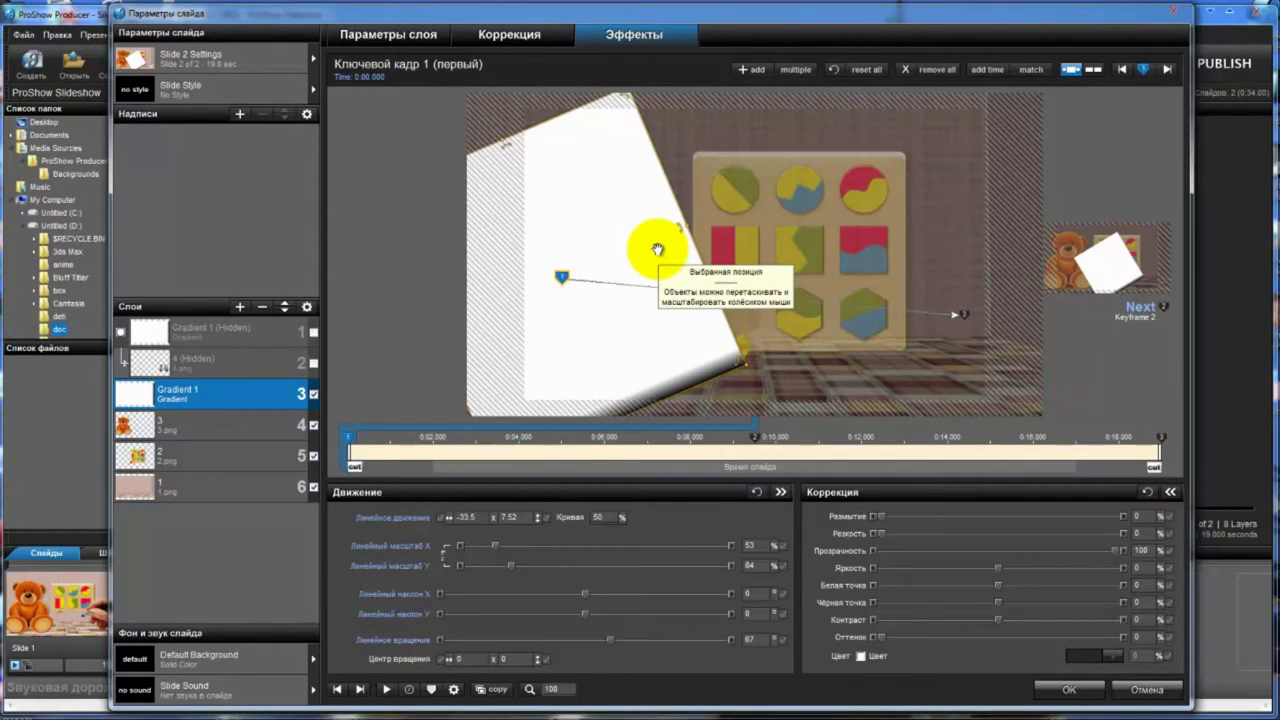
# Step: Copy the duplicated gradient's first keyframe settings to the second keyframe, and the second's settings to the third
pyautogui.rightClick(348, 440)
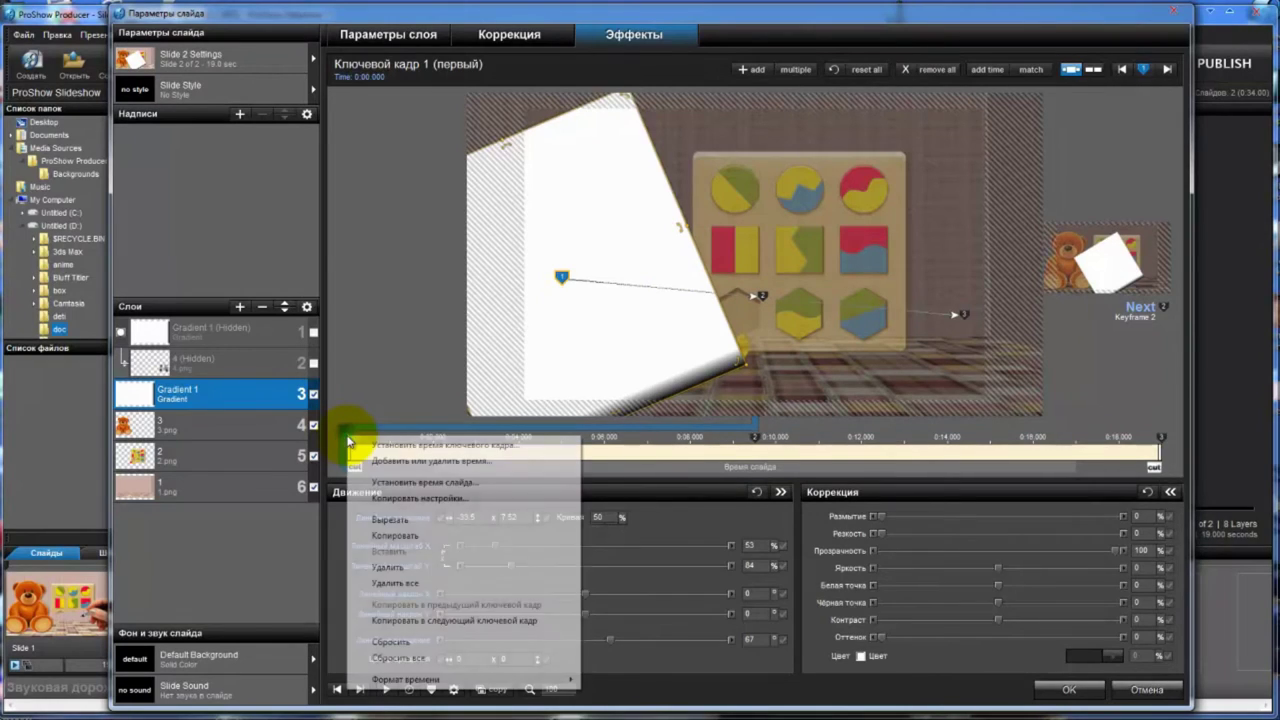
pyautogui.click(430, 622)
pyautogui.click(755, 440)
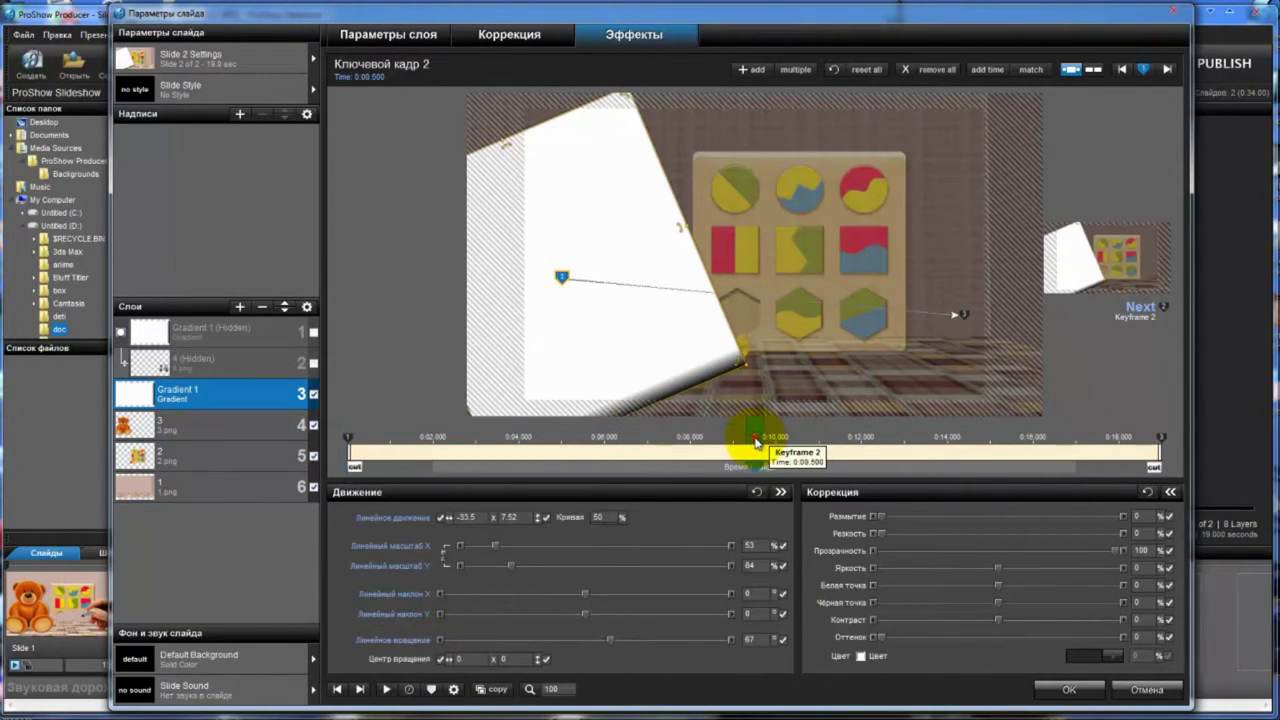
pyautogui.rightClick(756, 440)
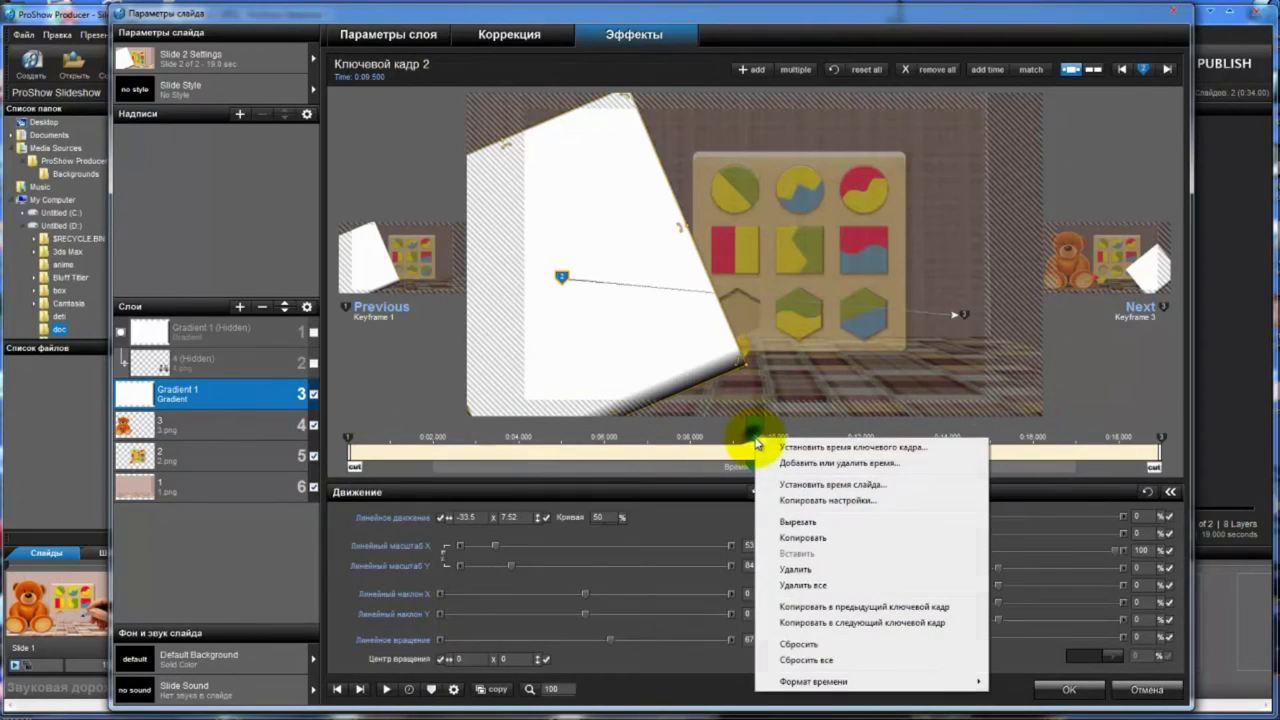
pyautogui.click(826, 624)
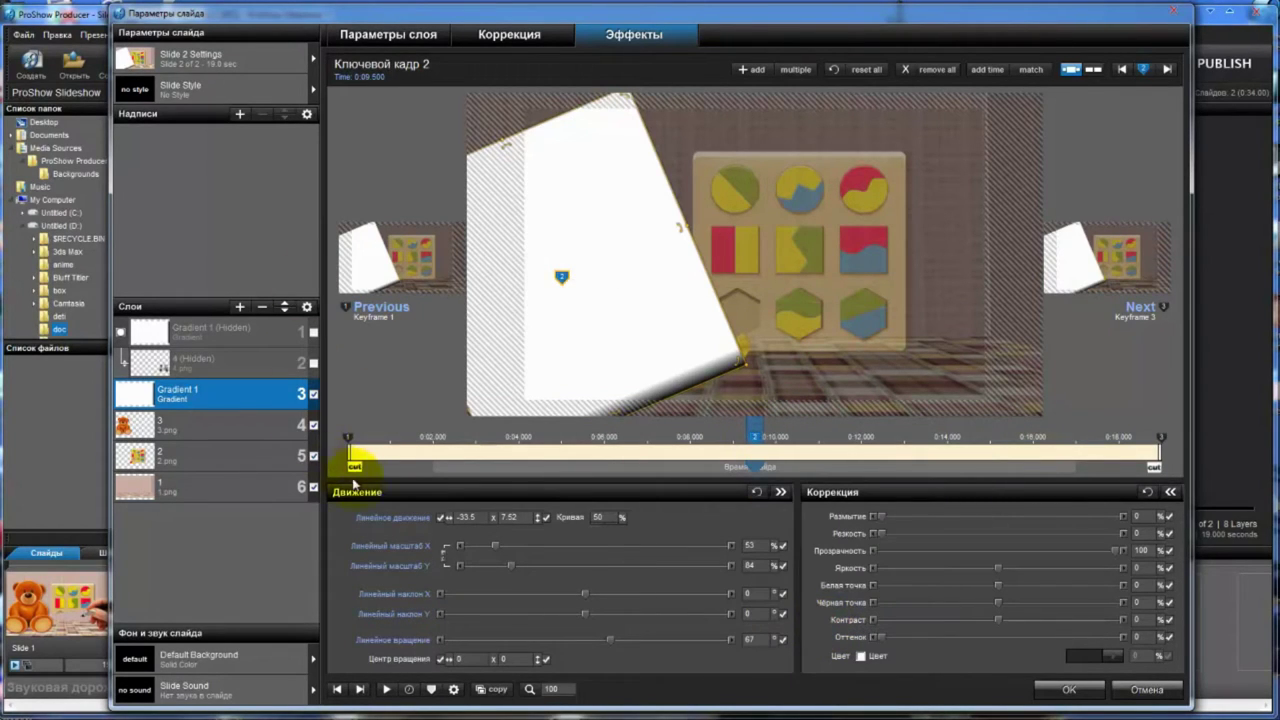
# Step: At the first keyframe, move the duplicated gradient up off the teddy bear to about -49.75 × -79.14
pyautogui.click(349, 440)
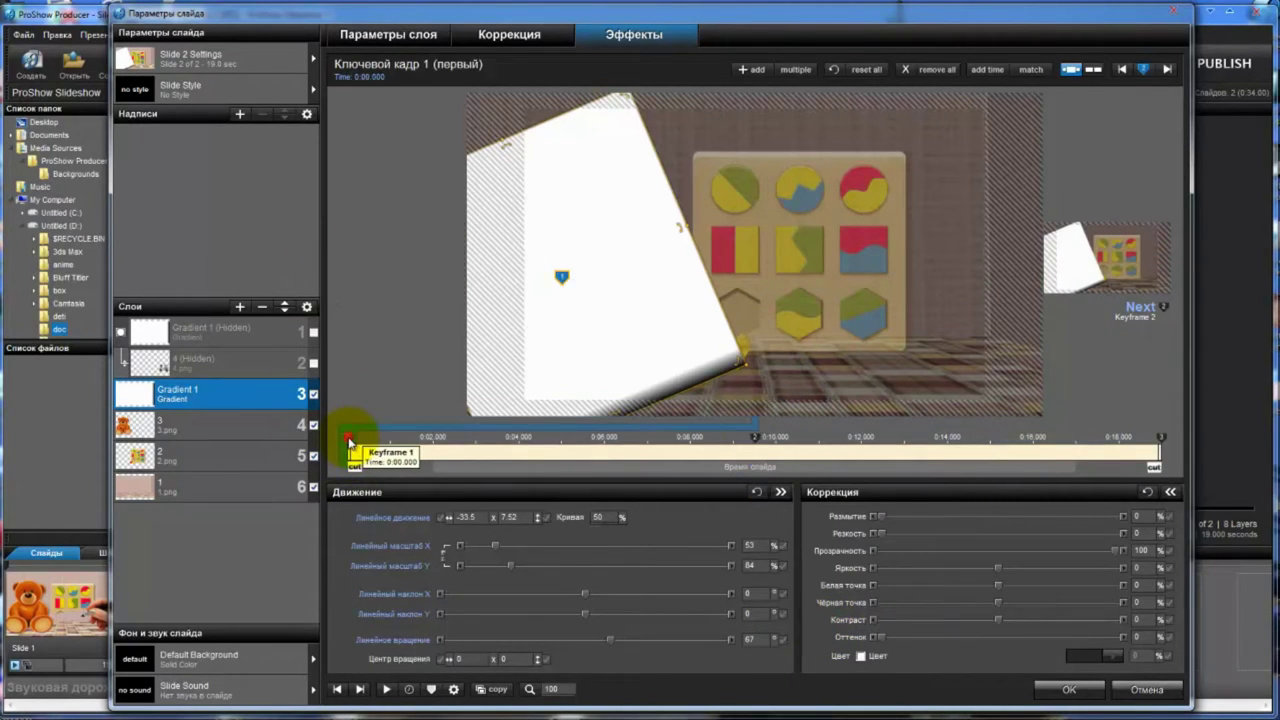
pyautogui.moveTo(621, 376); pyautogui.dragTo(528, 96)
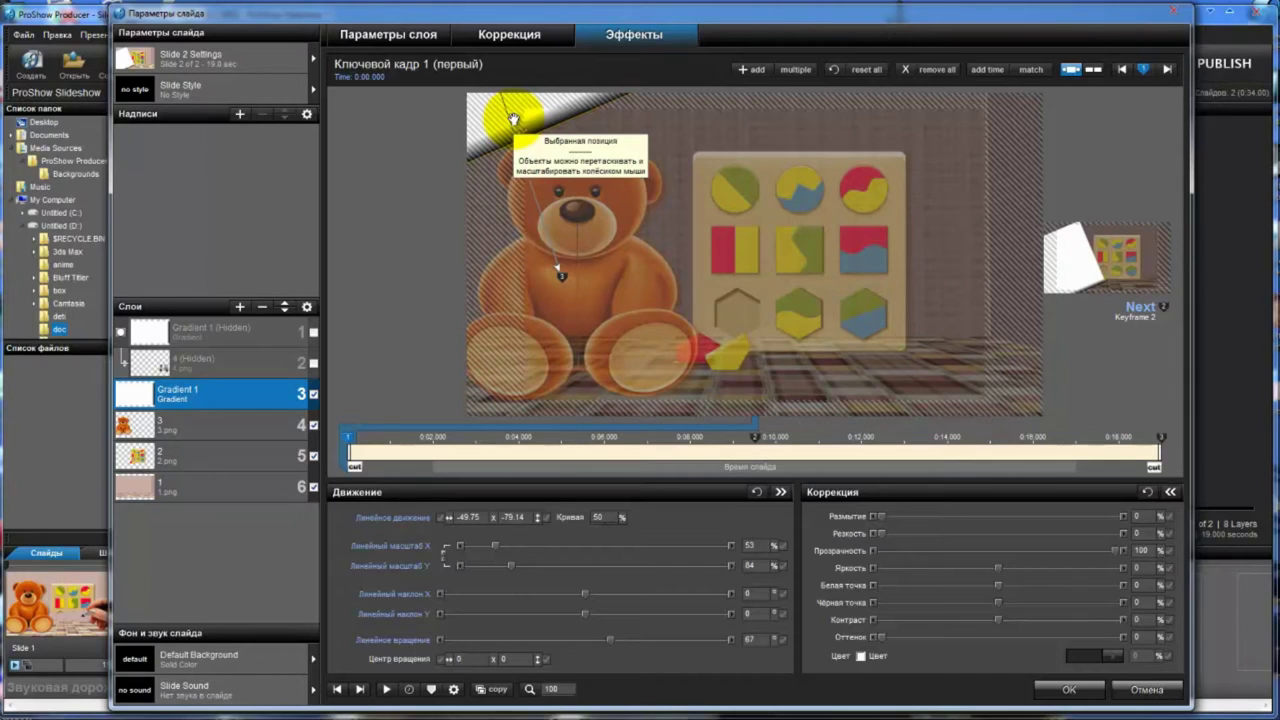
# Step: Use the visible gradient above 3.png as a mask for the teddy bear layer
pyautogui.click(229, 394)
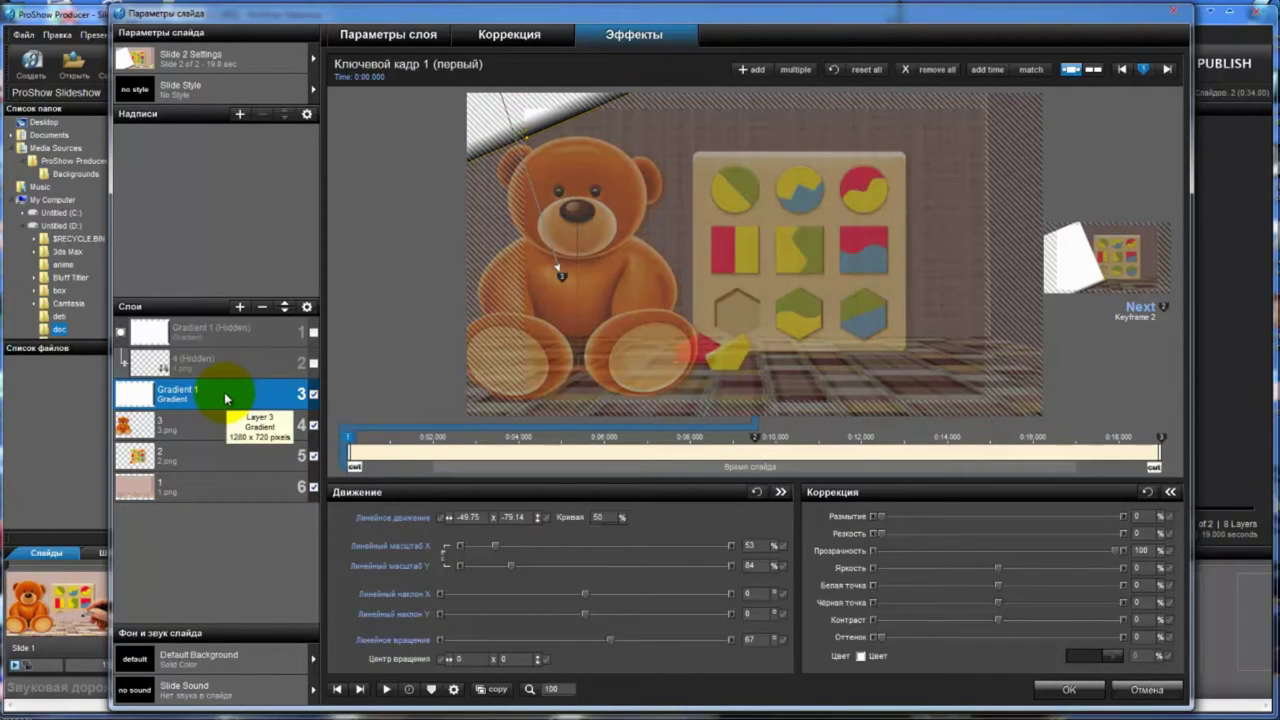
pyautogui.rightClick(226, 398)
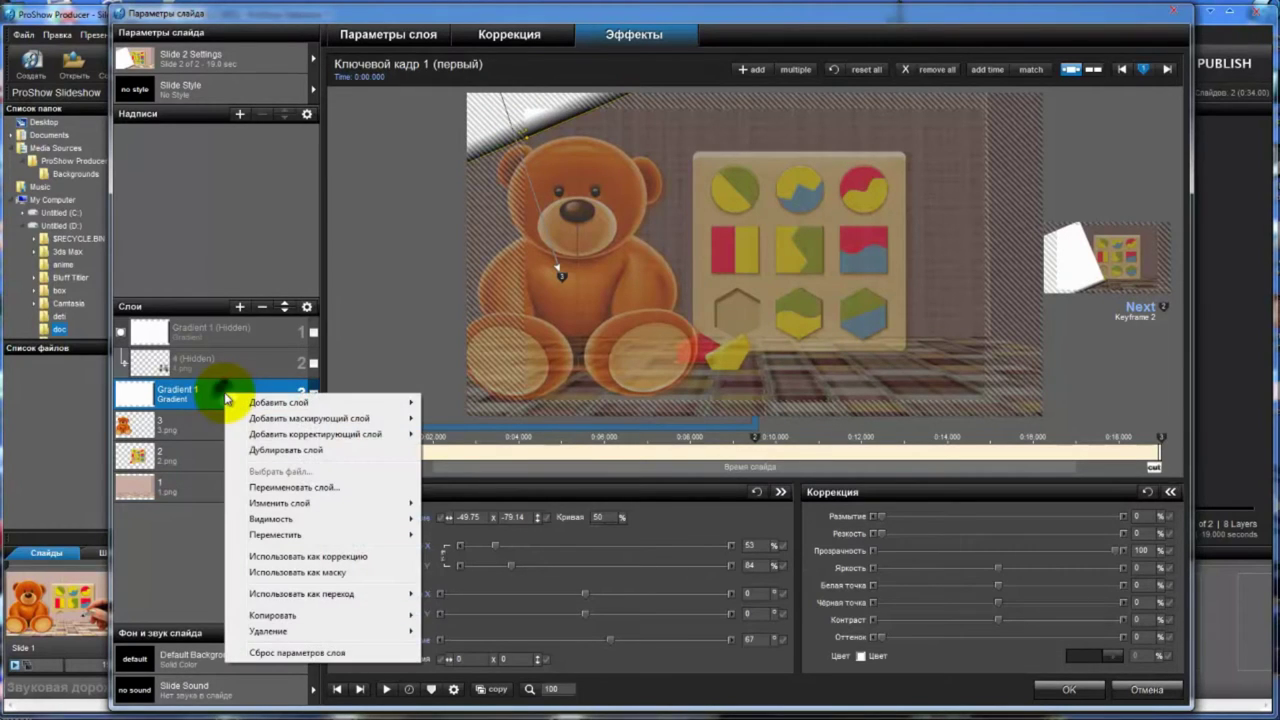
pyautogui.click(268, 573)
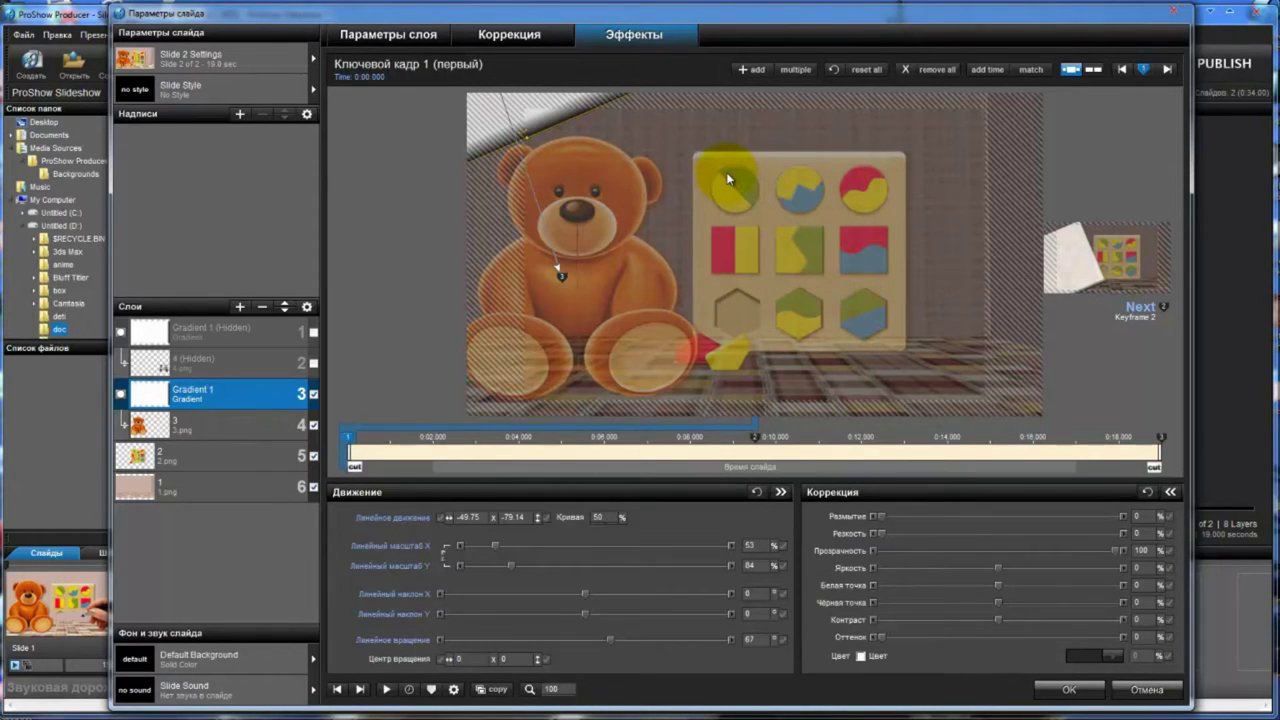
# Step: Duplicate the teddy bear's mask gradient and place the copy below 3.png, directly above 2.png
pyautogui.rightClick(238, 397)
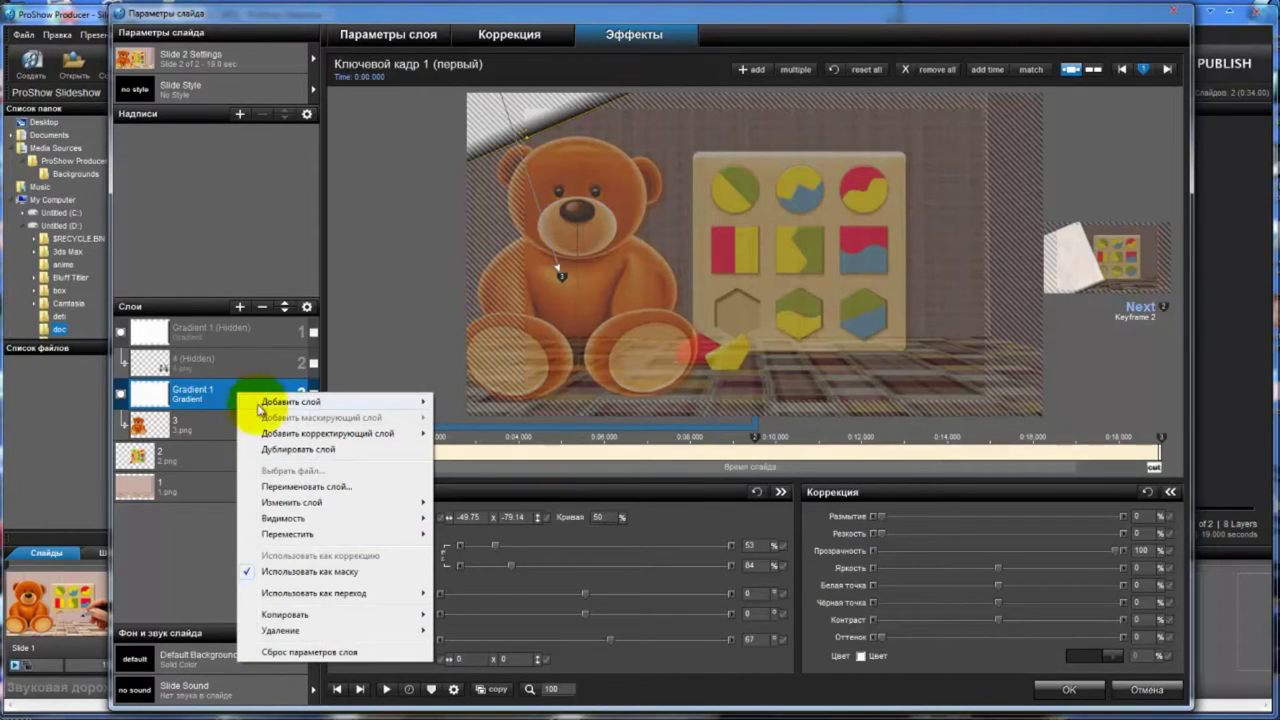
pyautogui.click(276, 450)
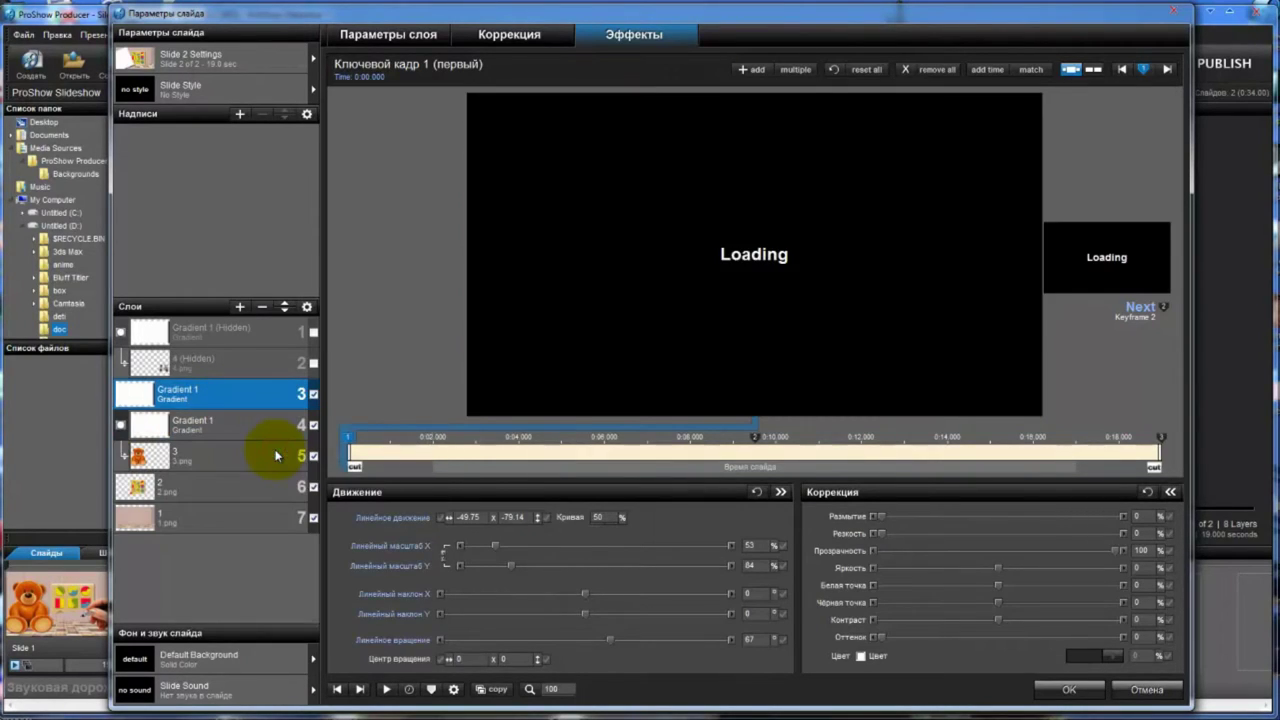
pyautogui.click(284, 309)
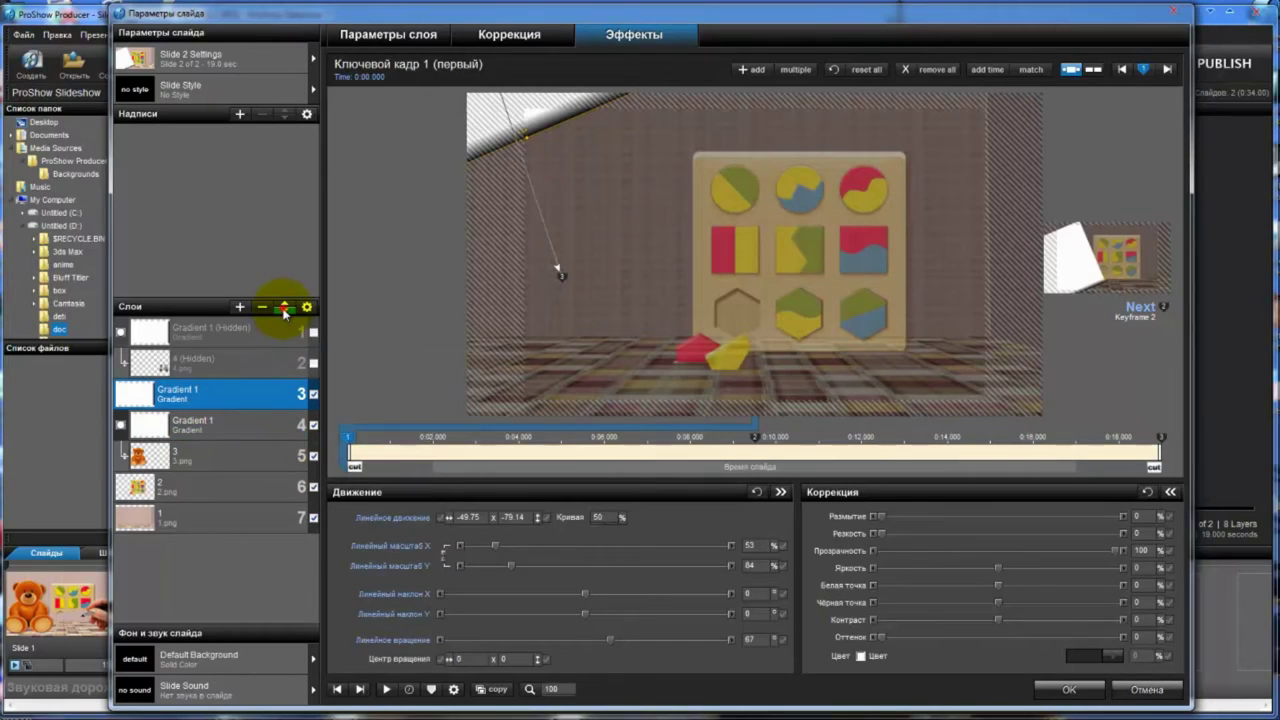
pyautogui.click(284, 309)
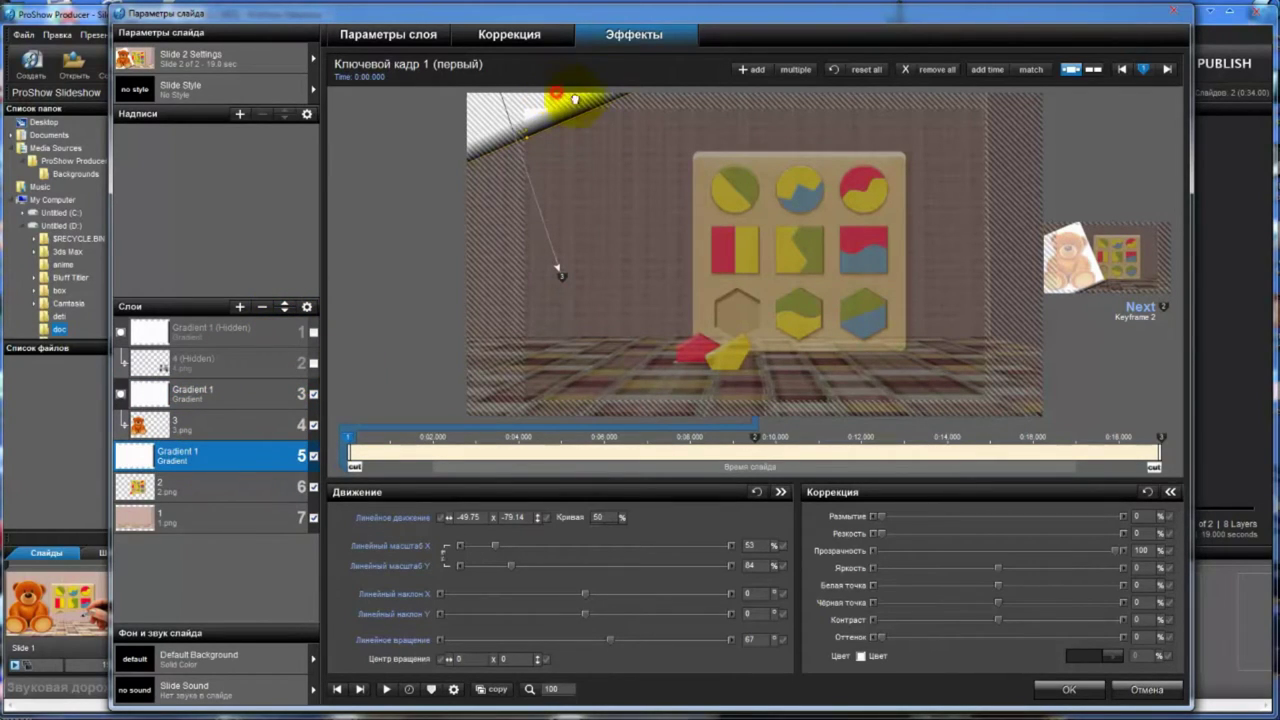
# Step: Fit the new gradient over the puzzle board at 47 × 84% scale, 82° rotation and position 5.87 × -4.69 at the first keyframe
pyautogui.moveTo(615, 121); pyautogui.dragTo(875, 347)
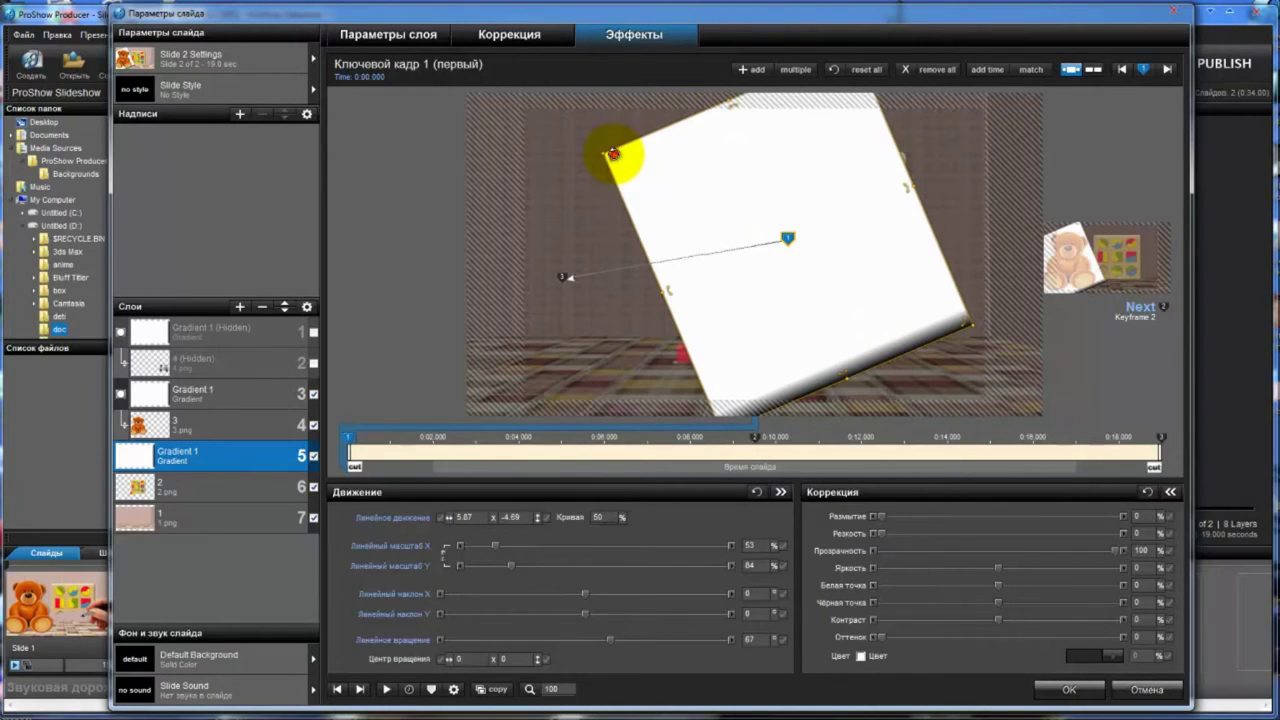
pyautogui.moveTo(613, 153); pyautogui.dragTo(636, 109)
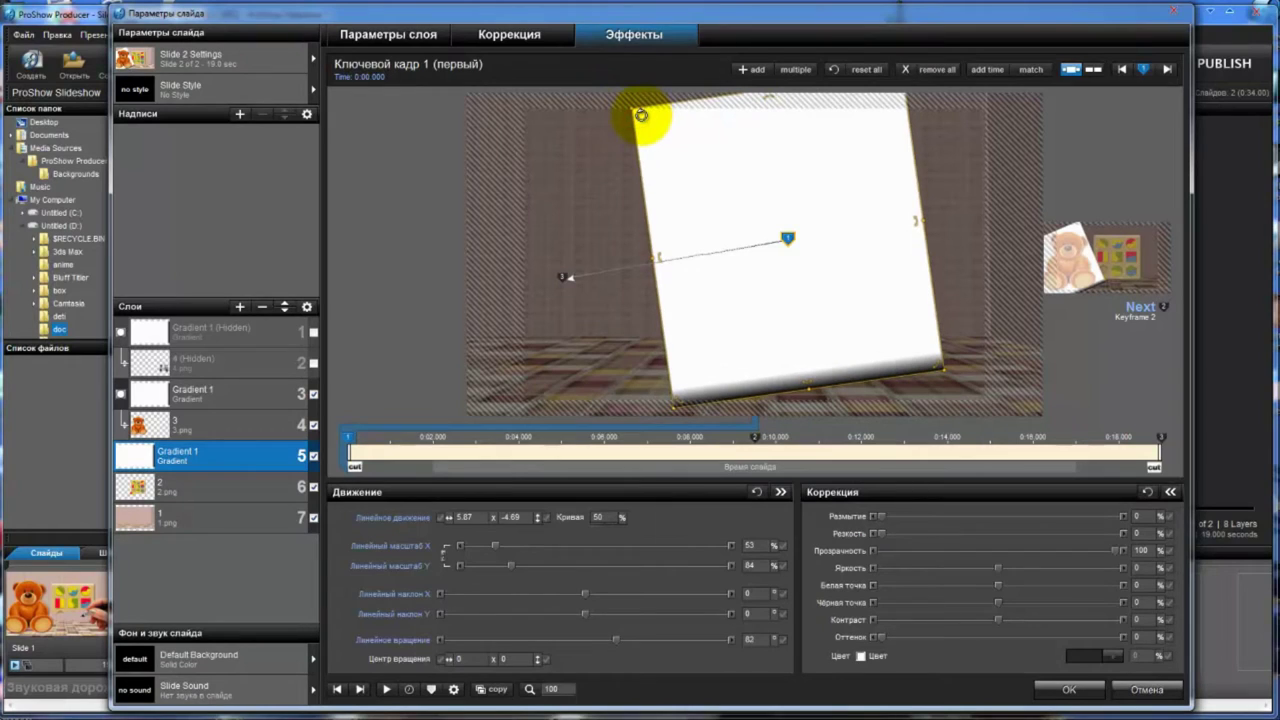
pyautogui.moveTo(810, 392)
pyautogui.mouseDown()
pyautogui.moveTo(811, 344)
pyautogui.moveTo(809, 372)
pyautogui.mouseUp()
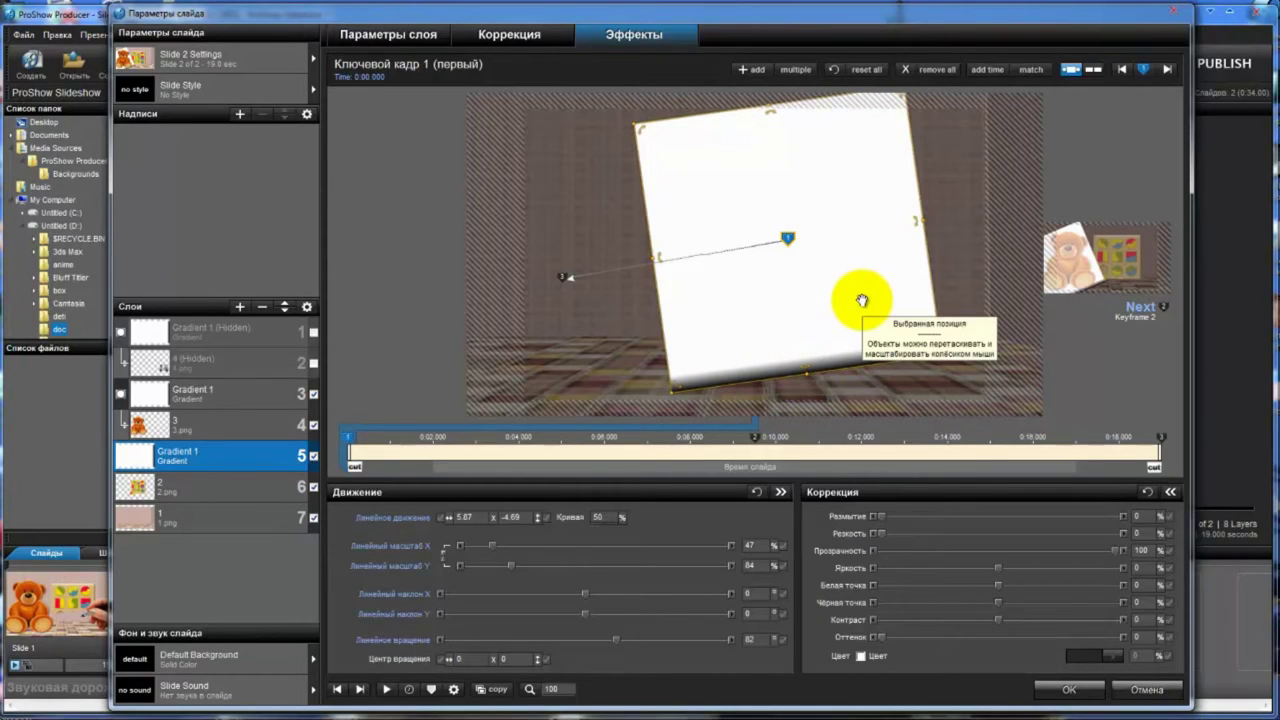
# Step: Copy the puzzle board gradient's first keyframe settings to the second keyframe, and the second's settings to the third
pyautogui.rightClick(349, 440)
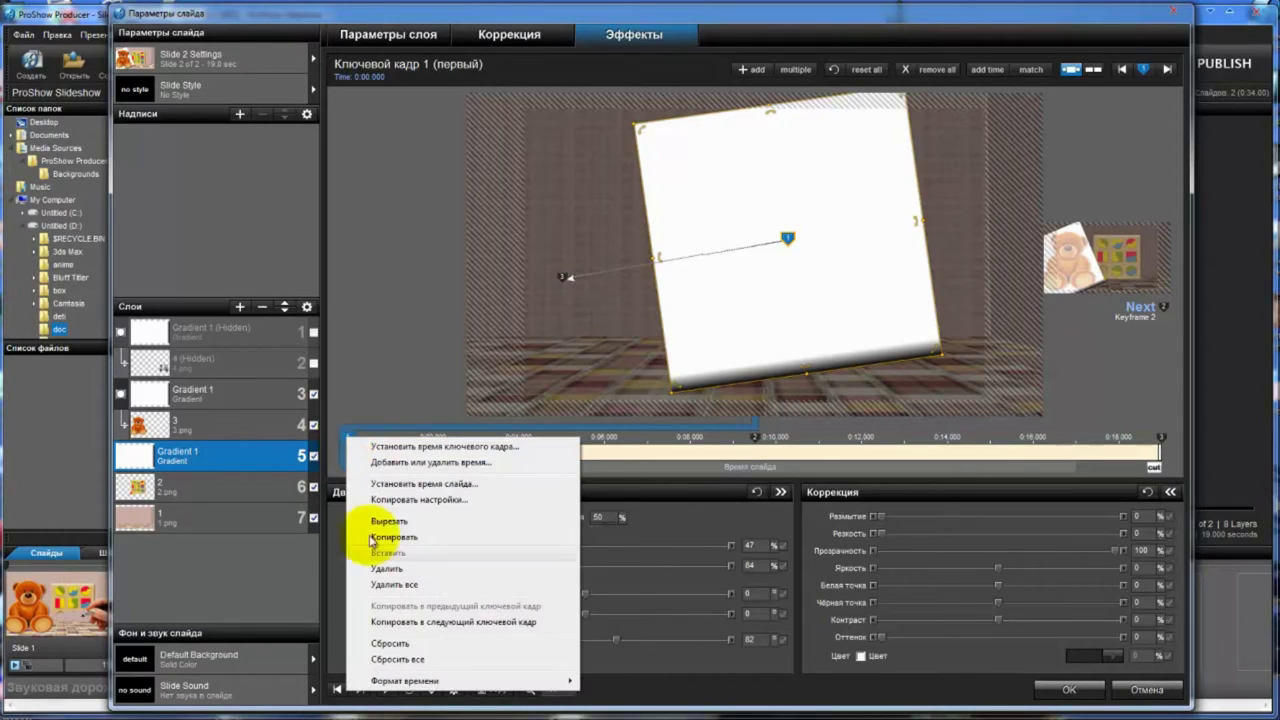
pyautogui.click(413, 622)
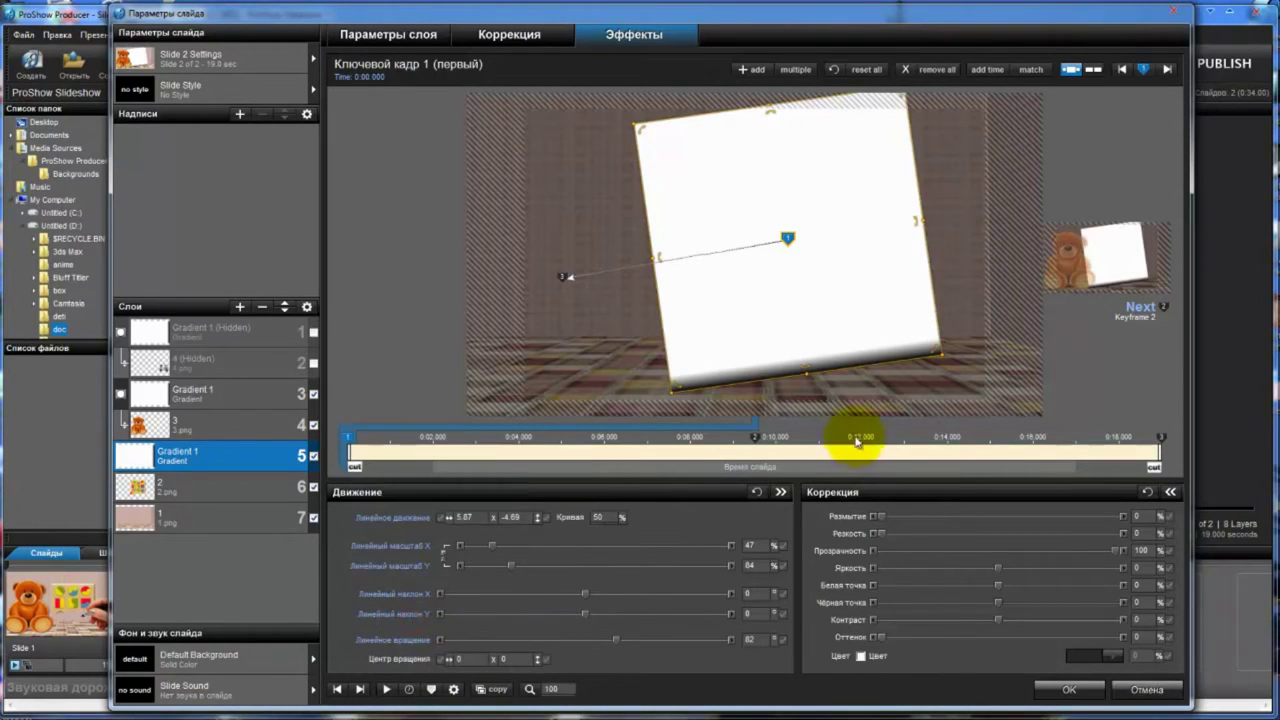
pyautogui.click(757, 440)
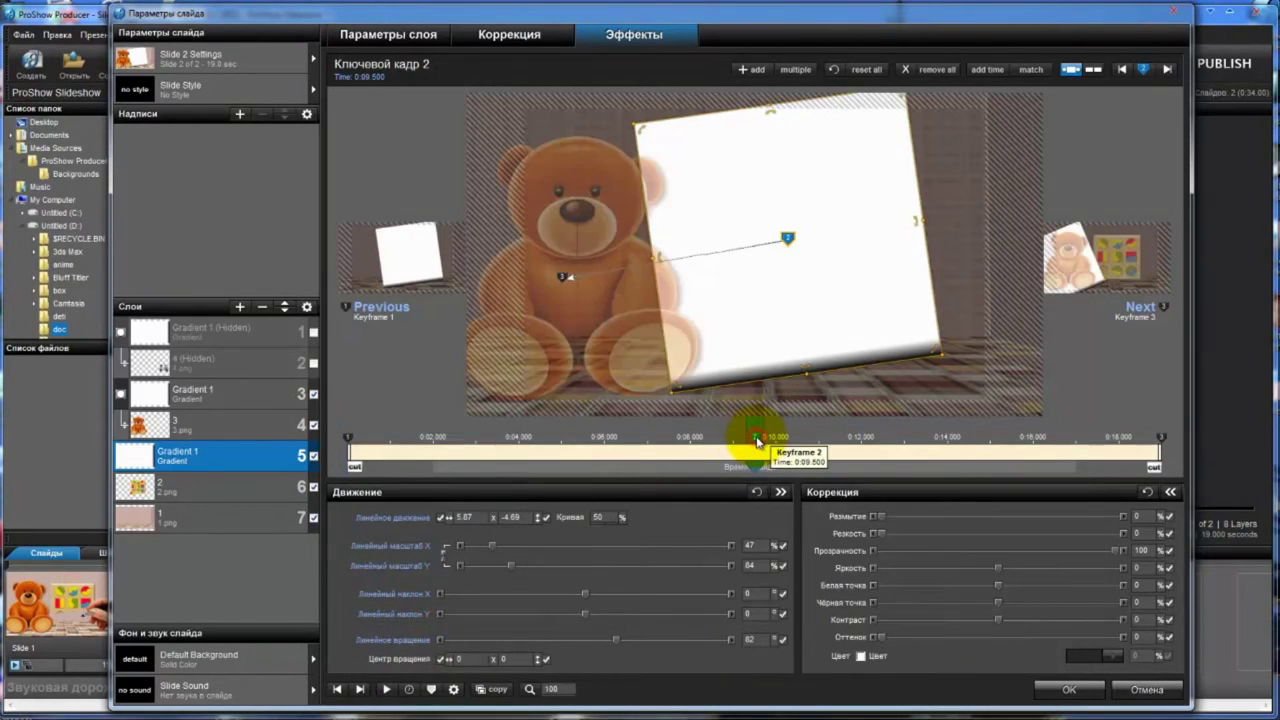
pyautogui.rightClick(757, 440)
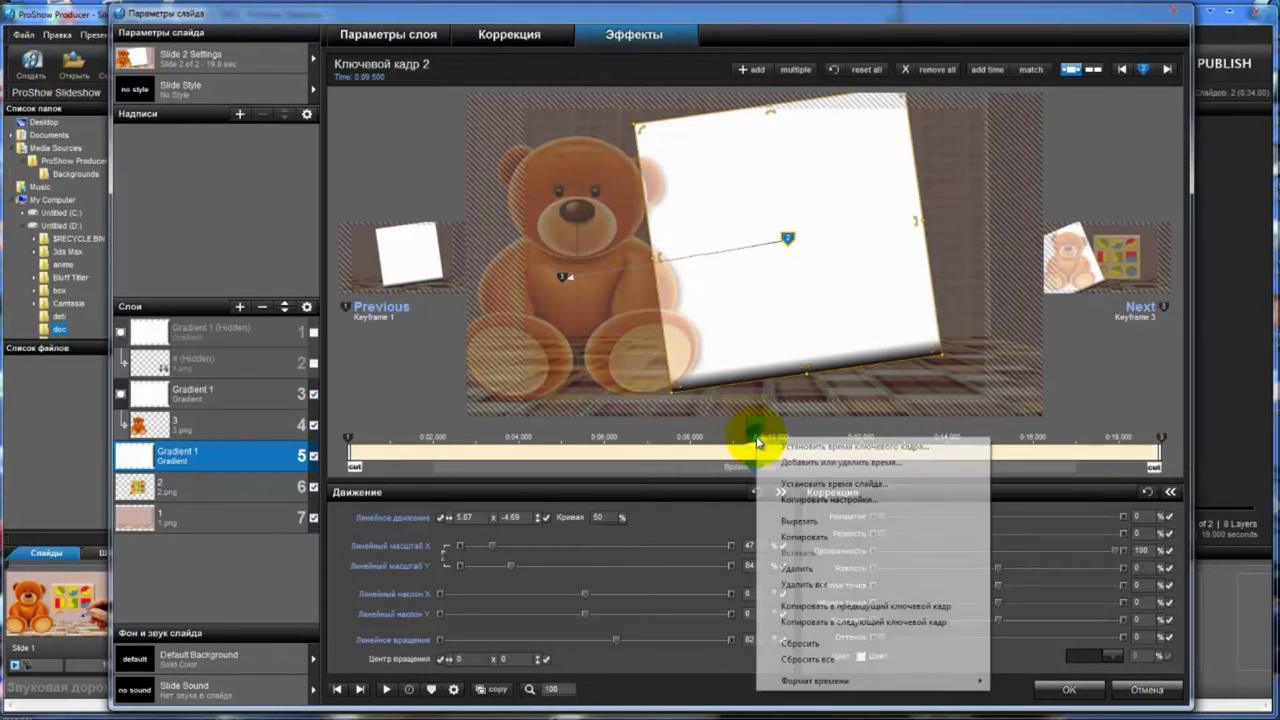
pyautogui.click(790, 622)
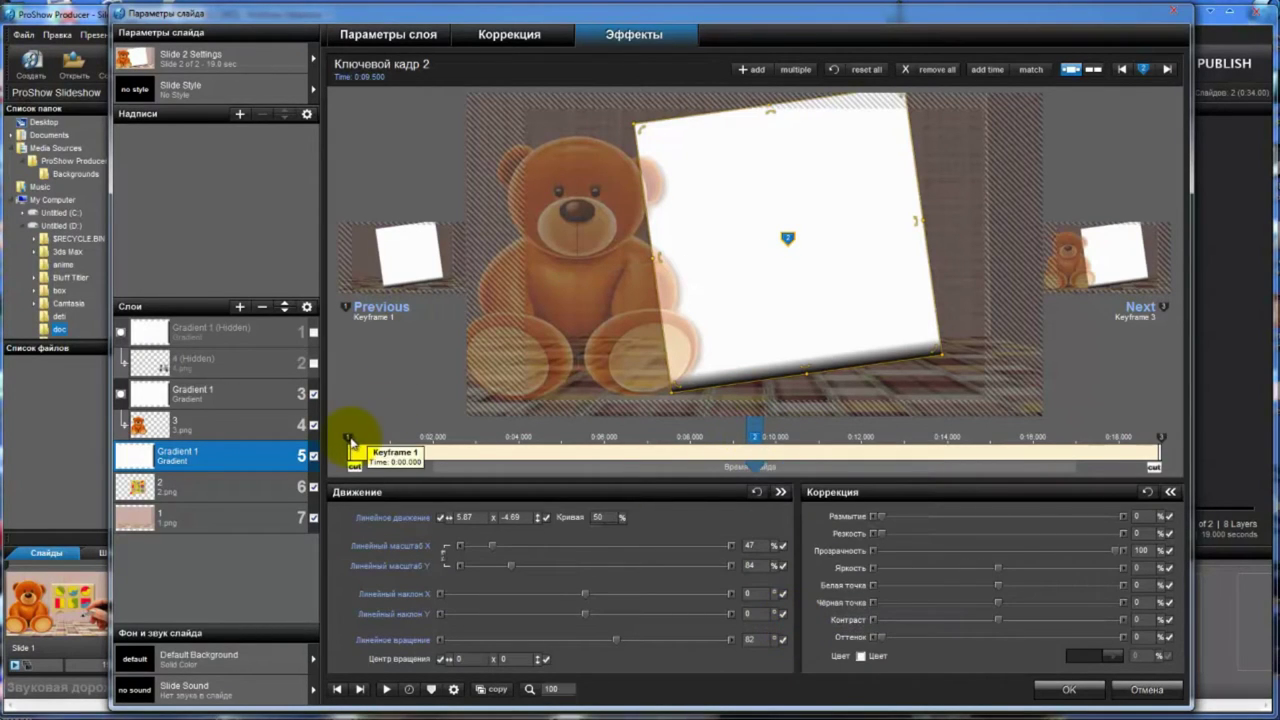
# Step: At the first keyframe, move the board's gradient up to about 1.62 × -77.35, and use it as a mask for 2.png
pyautogui.click(348, 441)
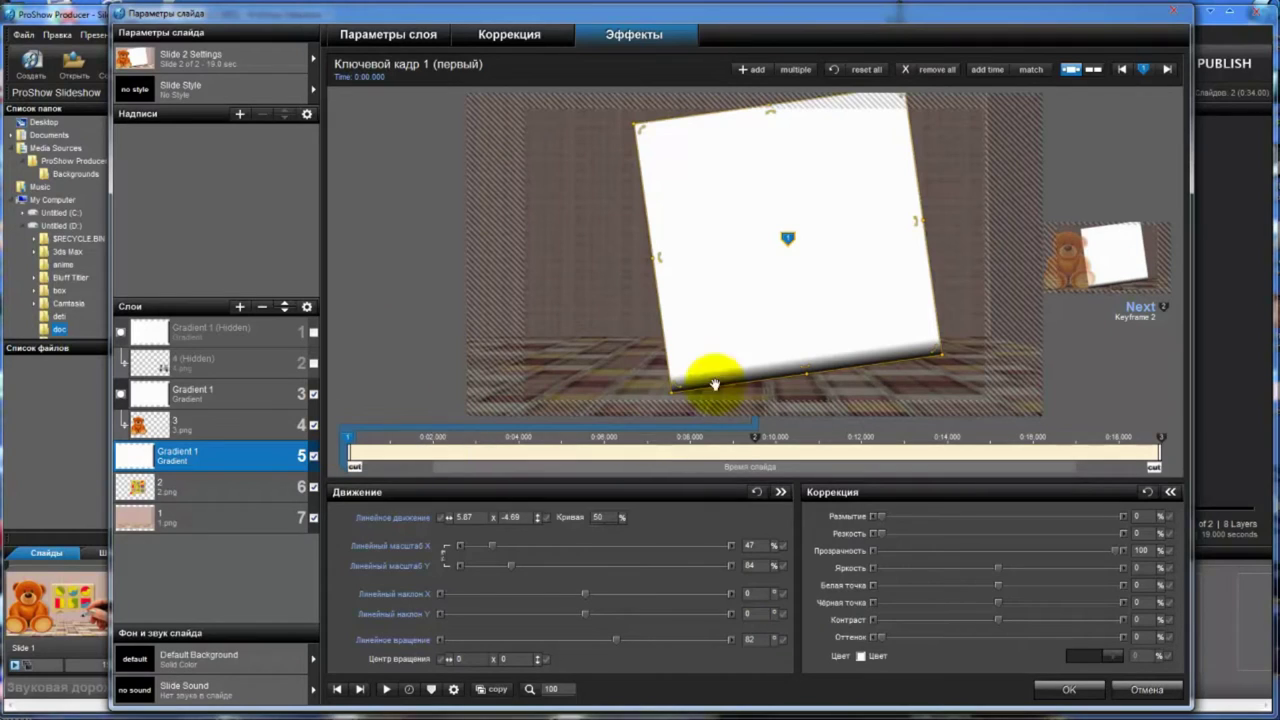
pyautogui.moveTo(820, 323)
pyautogui.mouseDown()
pyautogui.moveTo(794, 76)
pyautogui.moveTo(794, 91)
pyautogui.mouseUp()
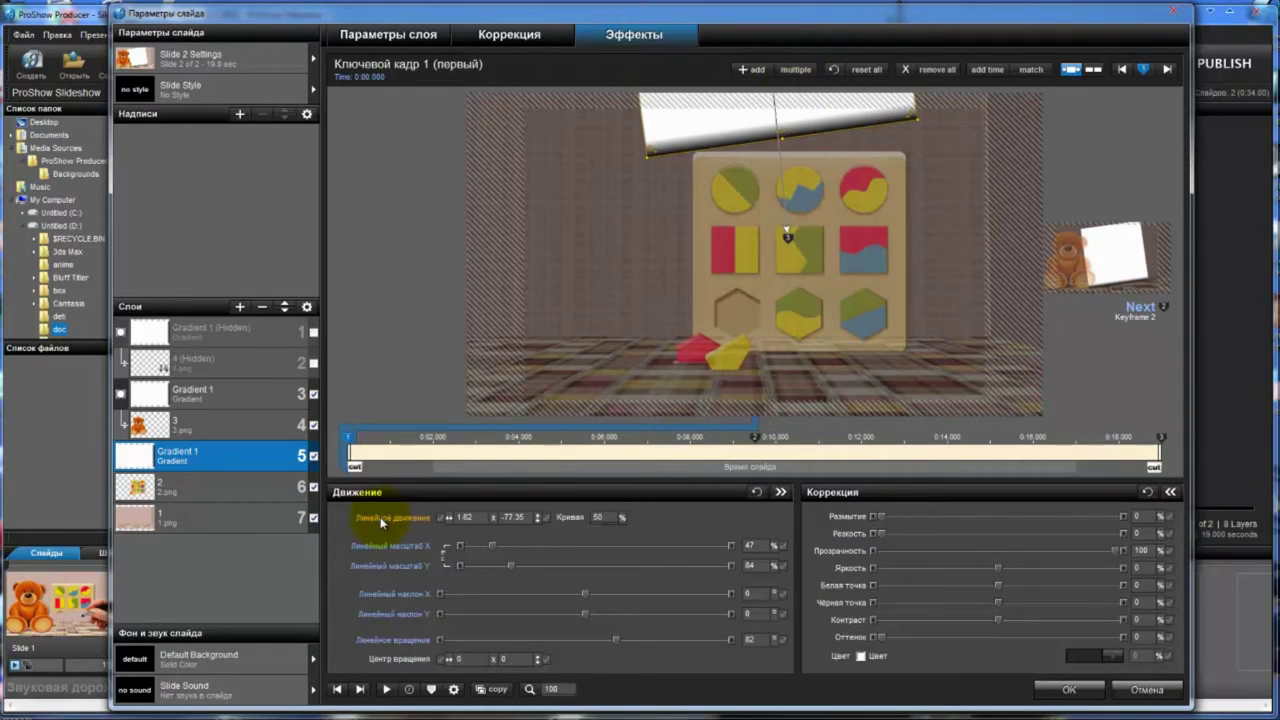
pyautogui.rightClick(203, 457)
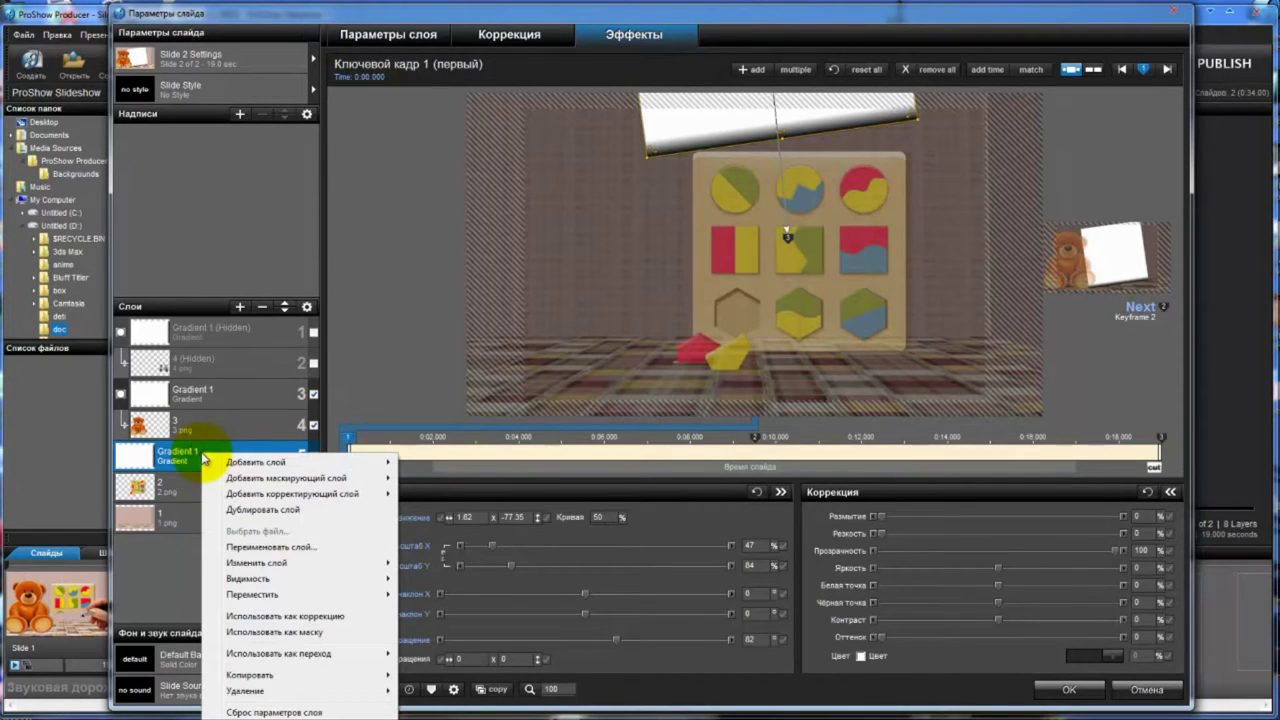
pyautogui.click(238, 635)
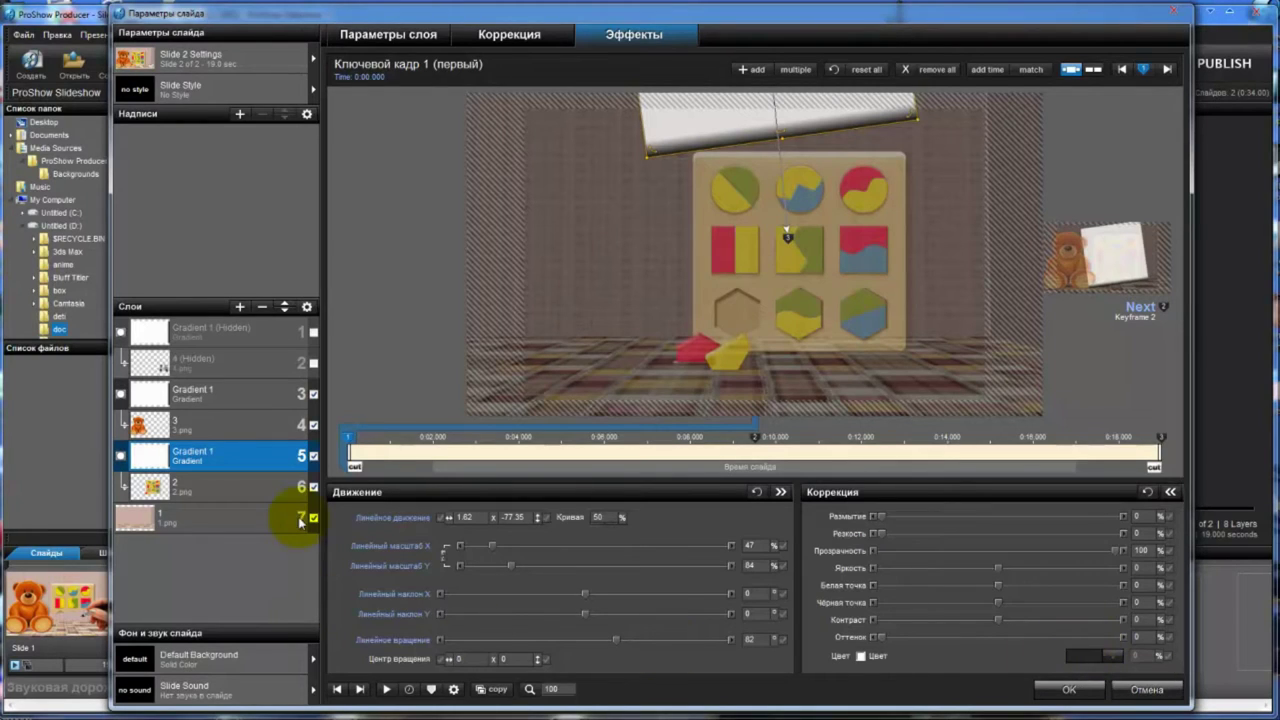
# Step: Move the teddy bear mask gradient's first keyframe to about 1.011 s, and hide 2.png together with its mask gradient
pyautogui.click(210, 396)
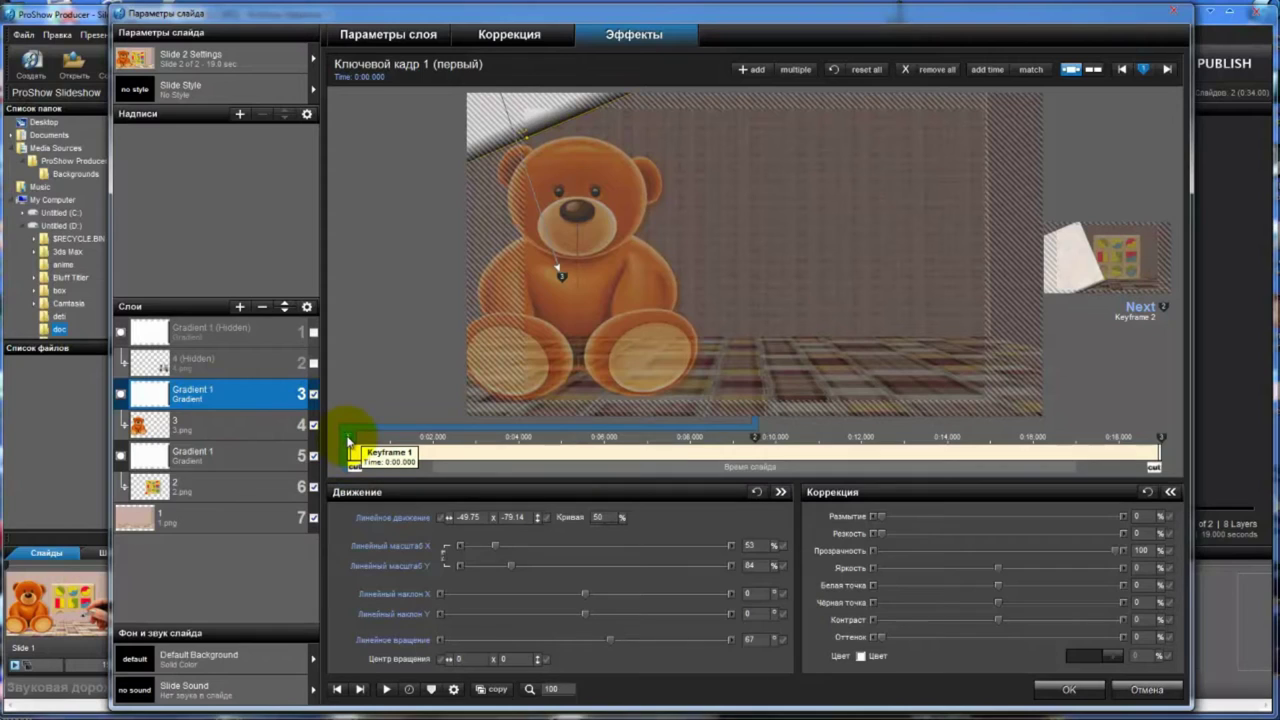
pyautogui.moveTo(349, 440); pyautogui.dragTo(392, 449)
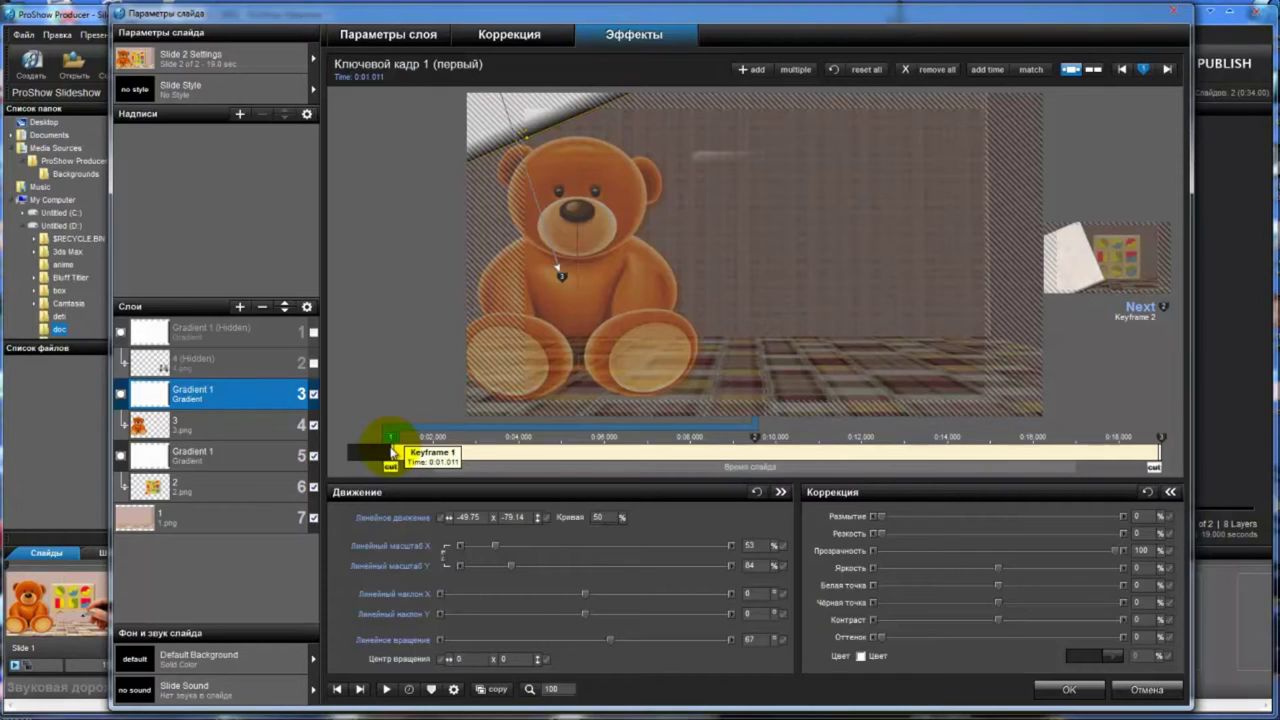
pyautogui.click(314, 456)
pyautogui.click(314, 487)
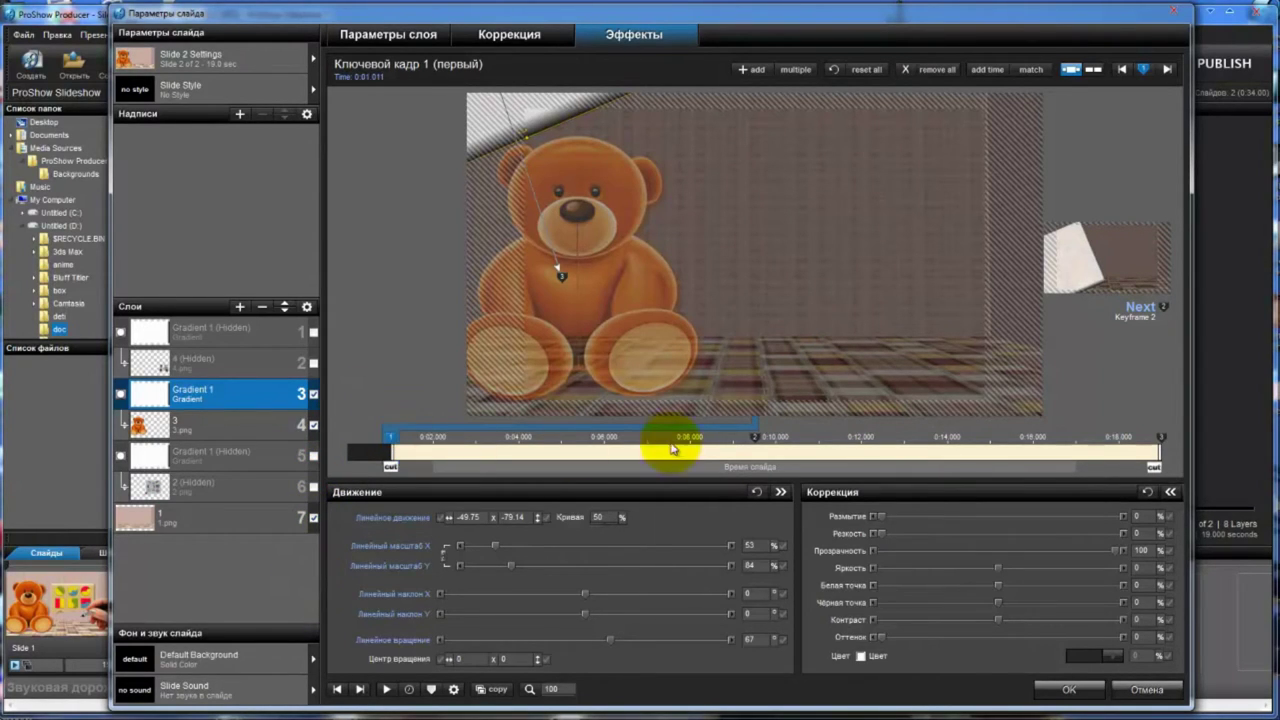
# Step: Move the teddy bear mask gradient's second keyframe to about 4.03 s
pyautogui.moveTo(757, 440); pyautogui.dragTo(519, 441)
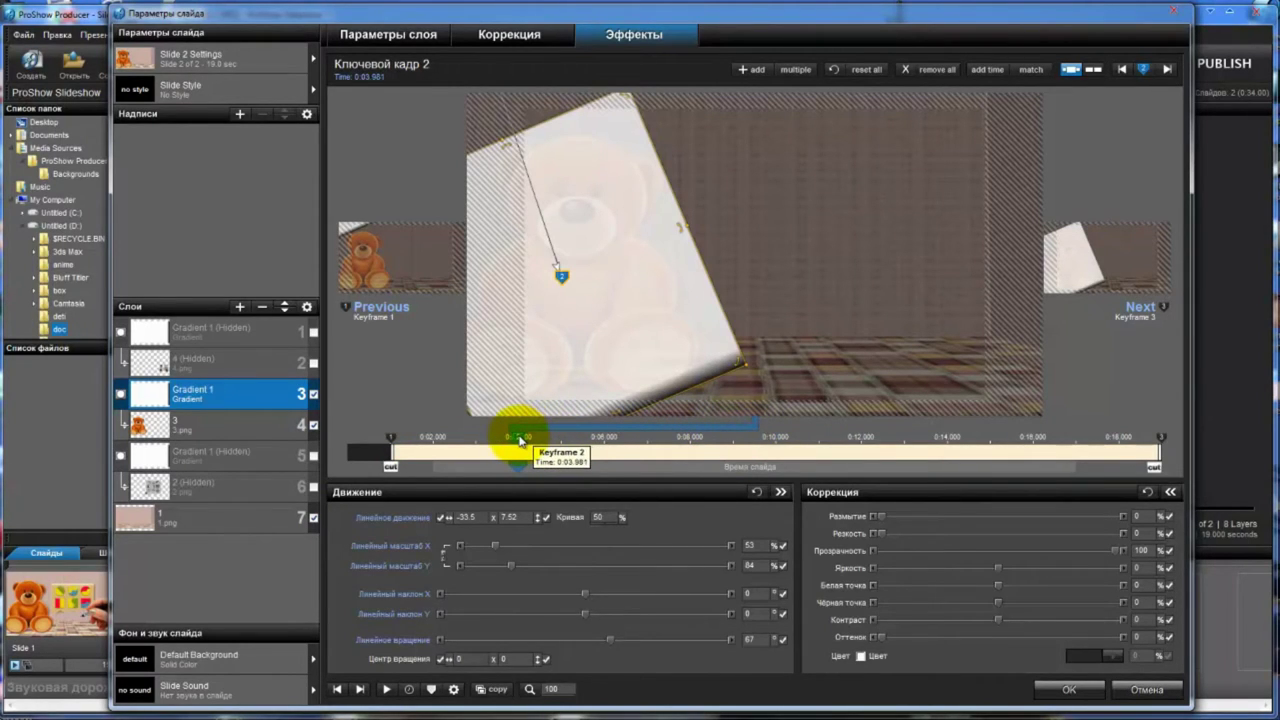
pyautogui.moveTo(519, 441); pyautogui.dragTo(522, 442)
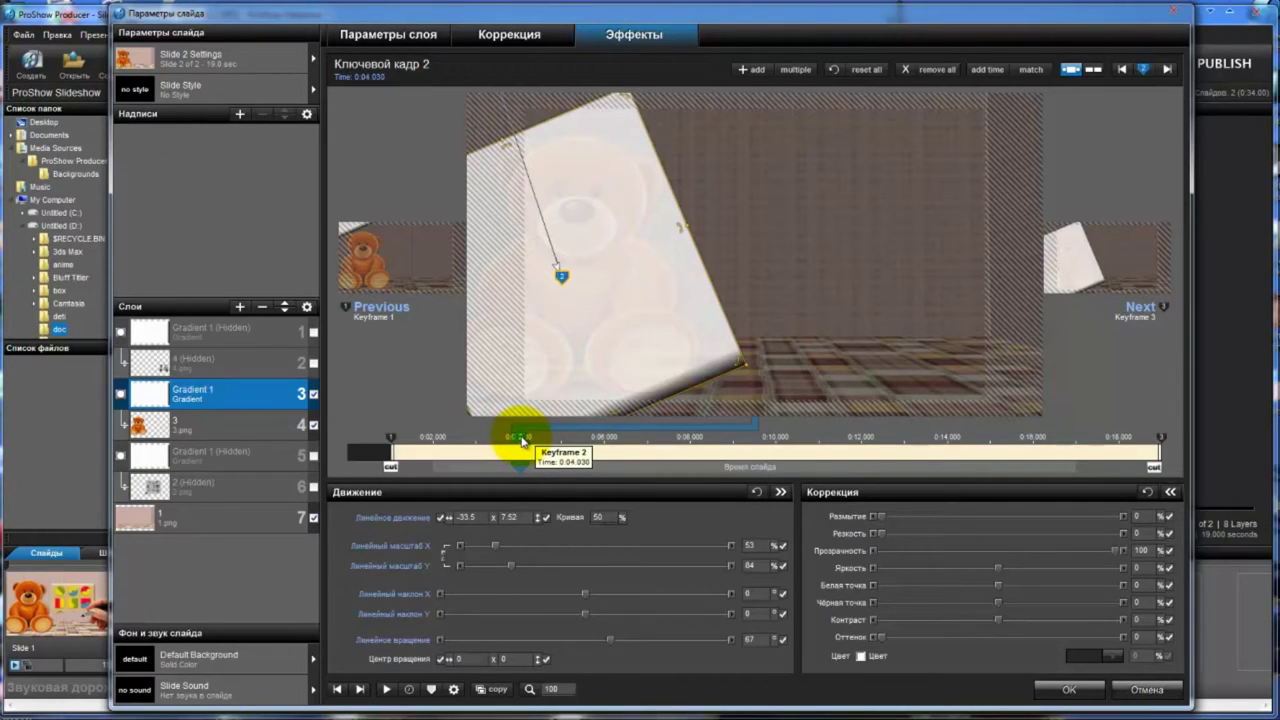
pyautogui.moveTo(522, 441); pyautogui.dragTo(522, 441)
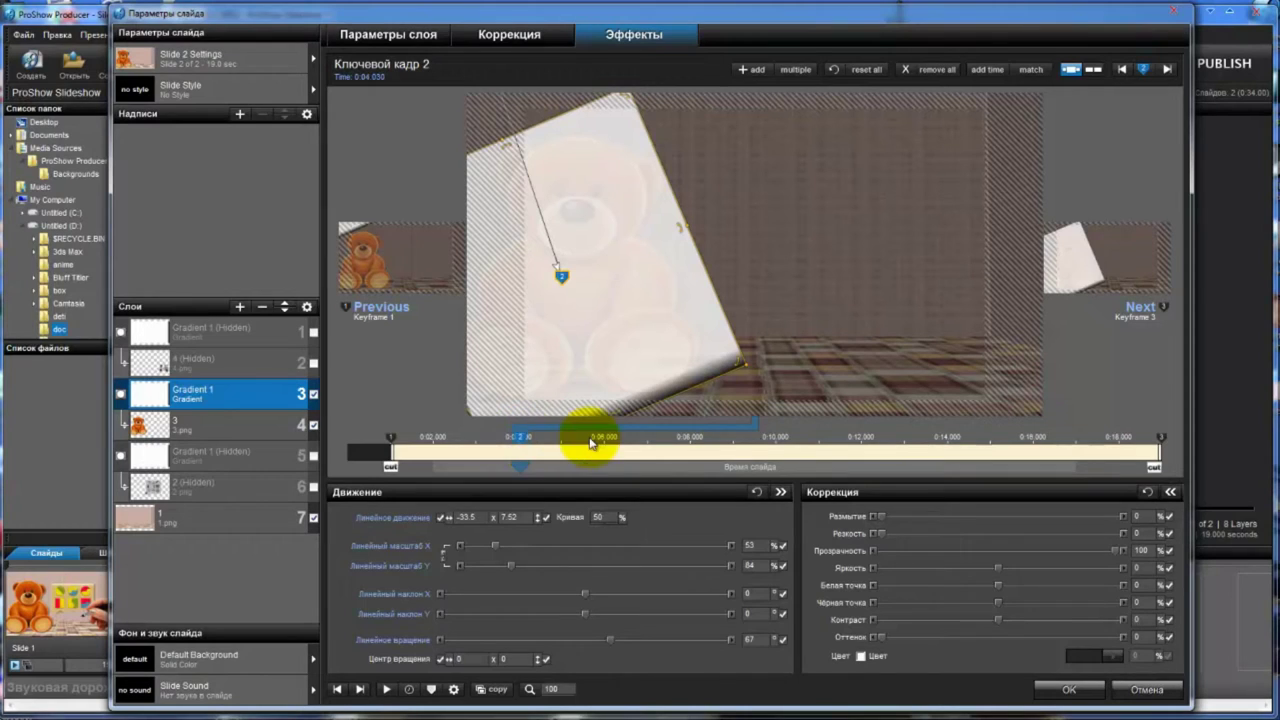
# Step: Preview the teddy bear's reveal in the slide options, stop playback and apply the slide settings
pyautogui.click(386, 690)
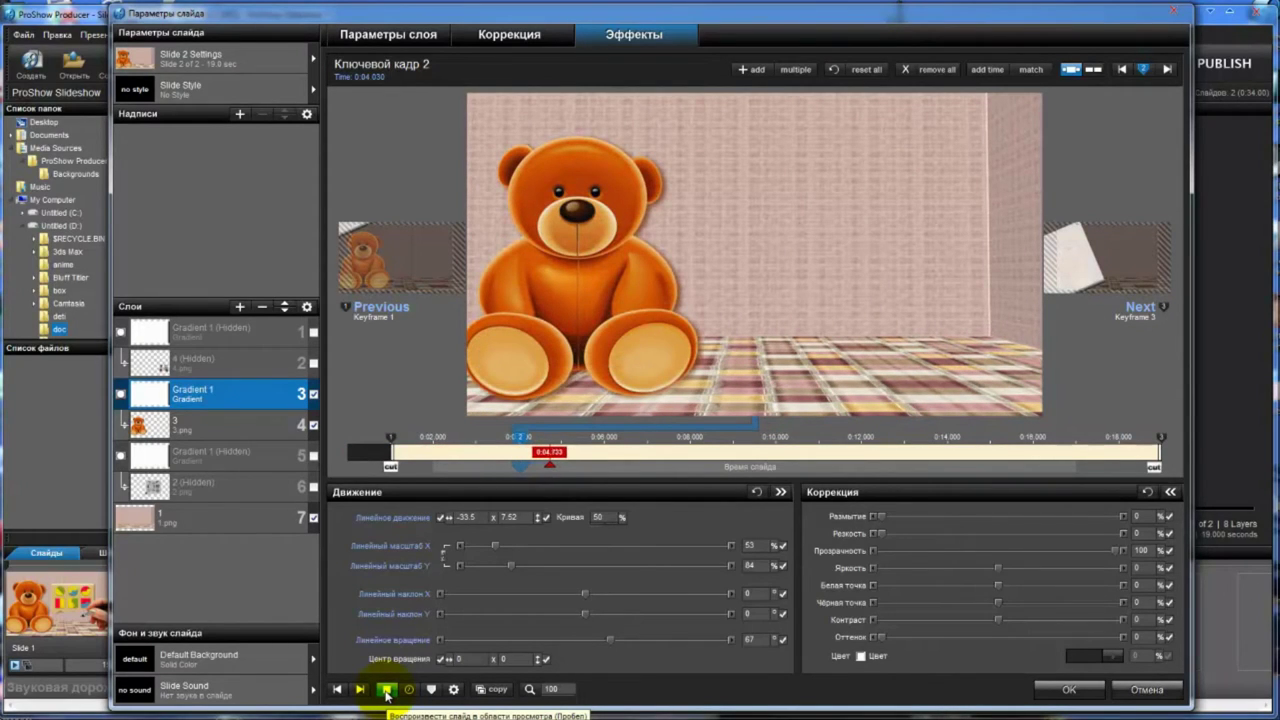
pyautogui.click(386, 690)
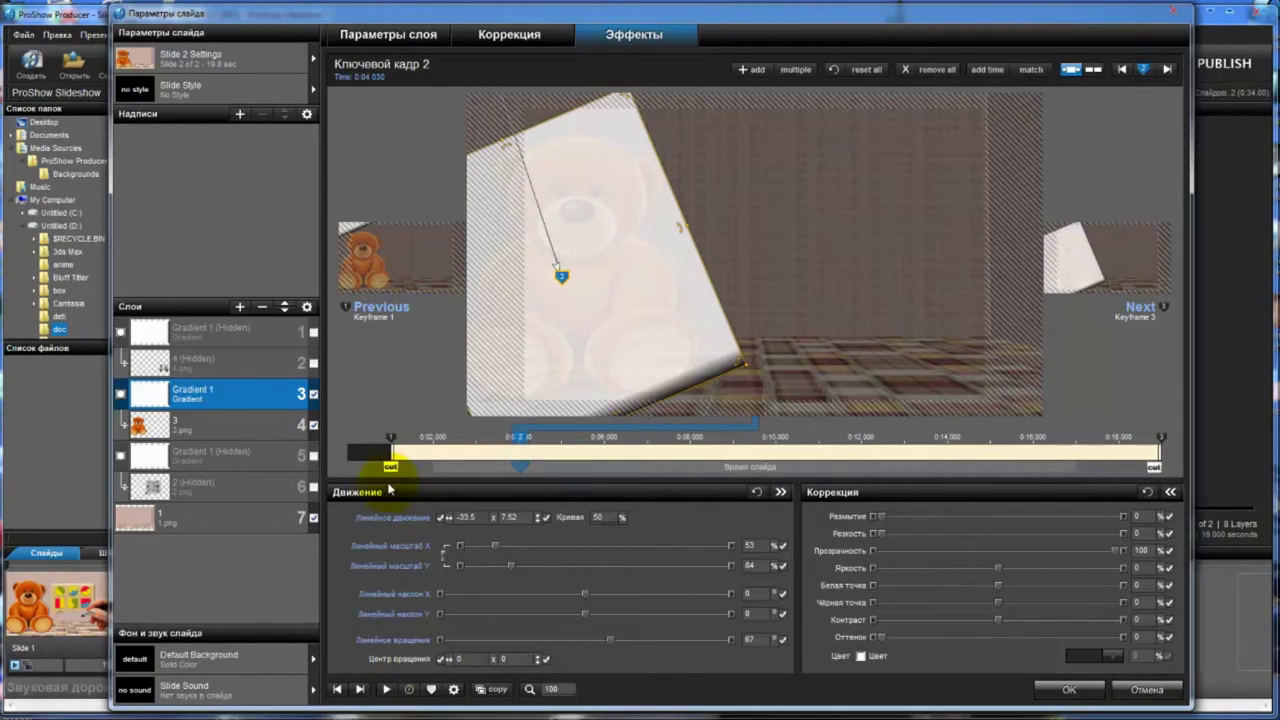
pyautogui.moveTo(365, 469); pyautogui.dragTo(542, 513)
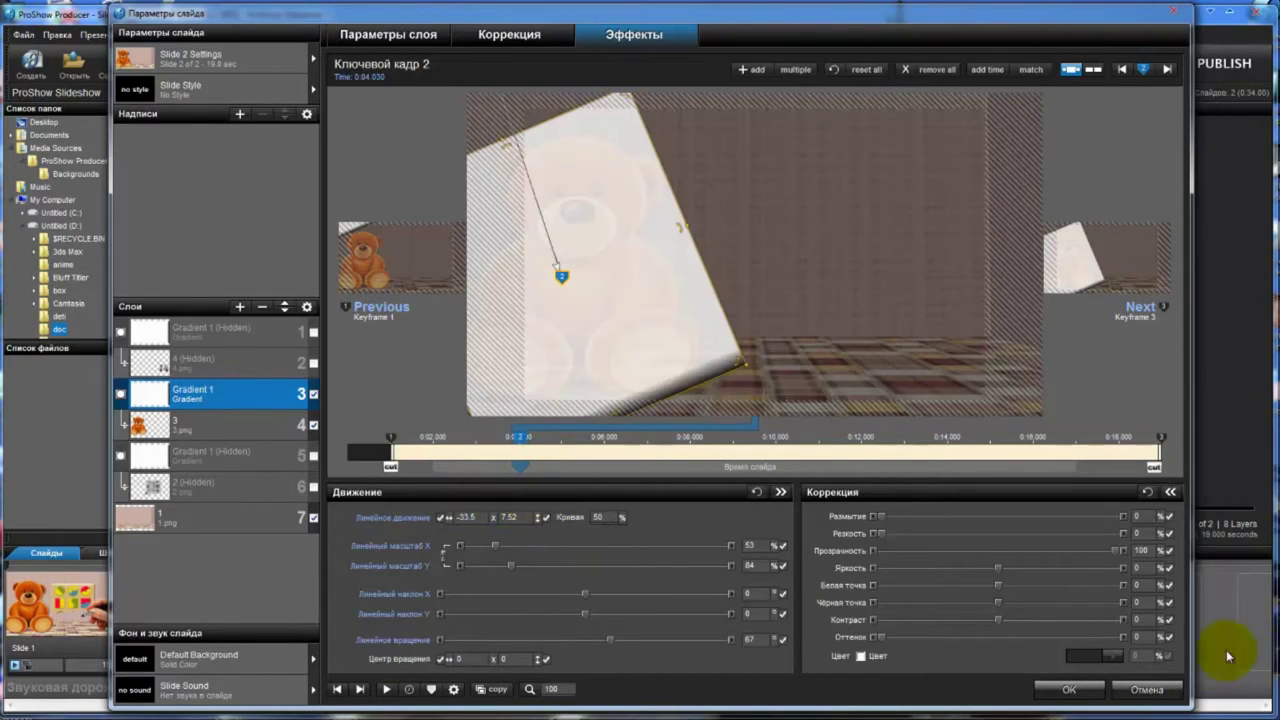
pyautogui.click(1085, 692)
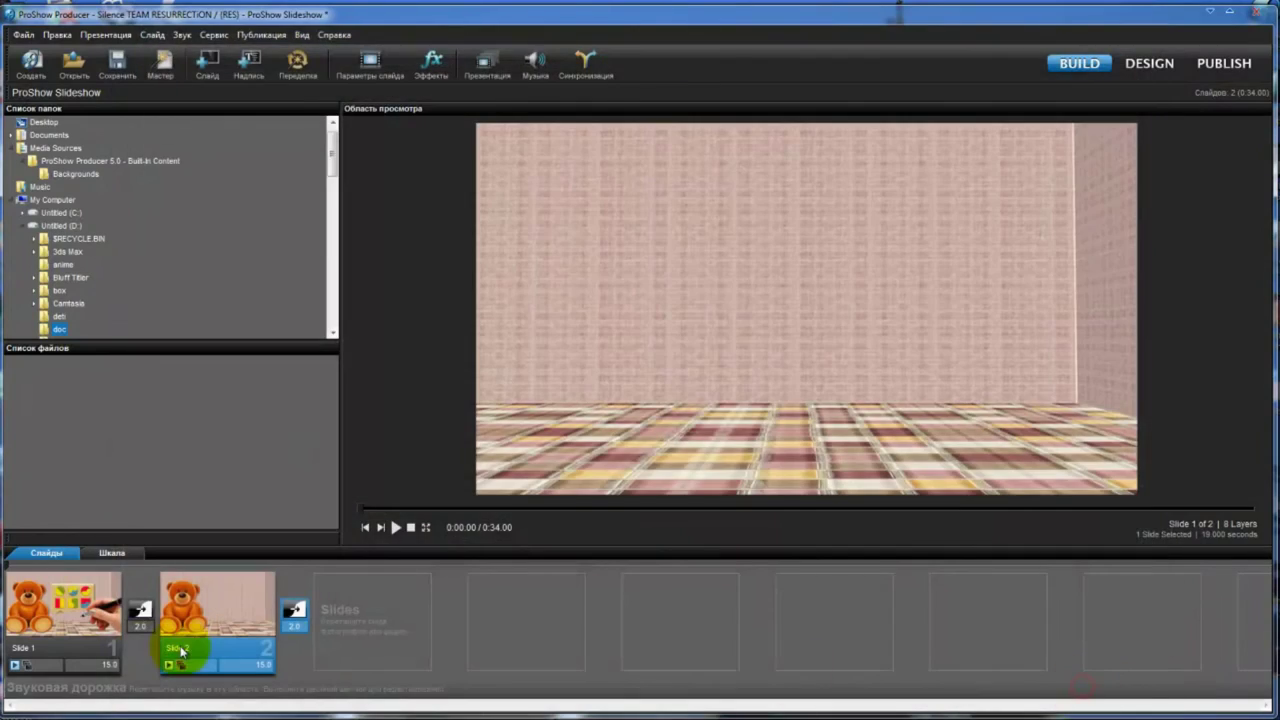
# Step: Set the transitions after Slide 1 and after Slide 2 to Cut
pyautogui.doubleClick(139, 612)
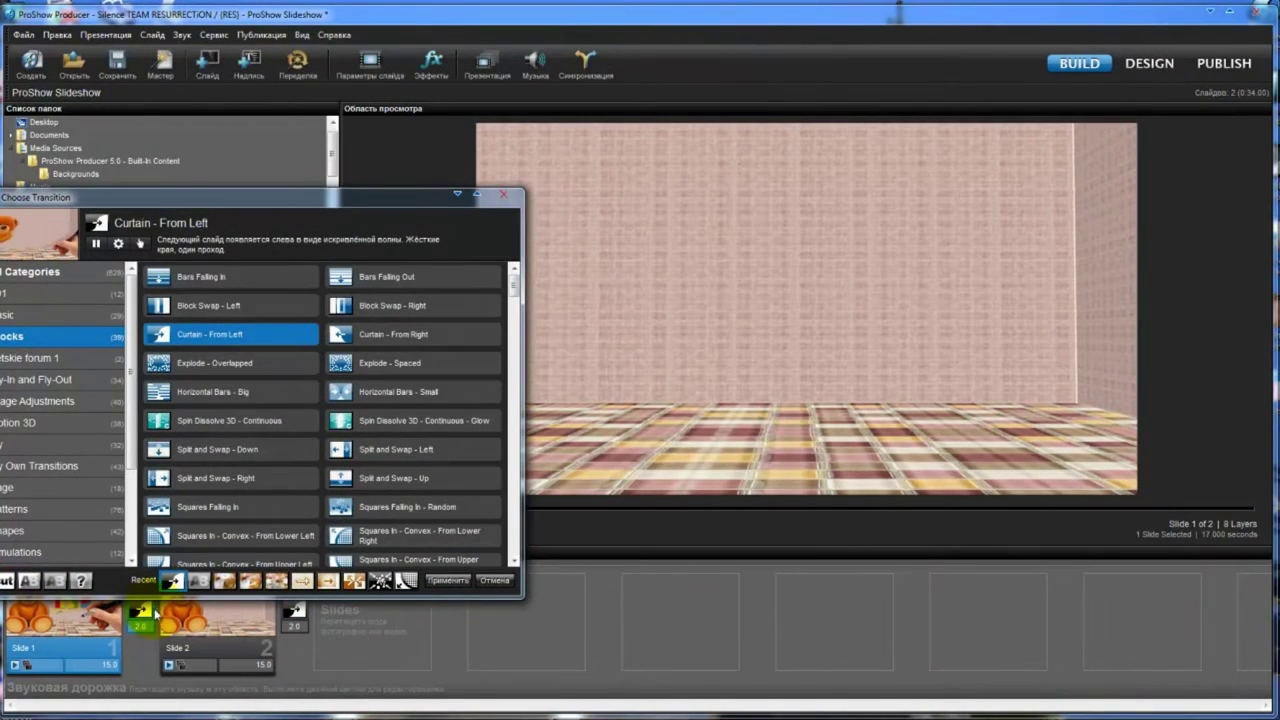
pyautogui.doubleClick(8, 581)
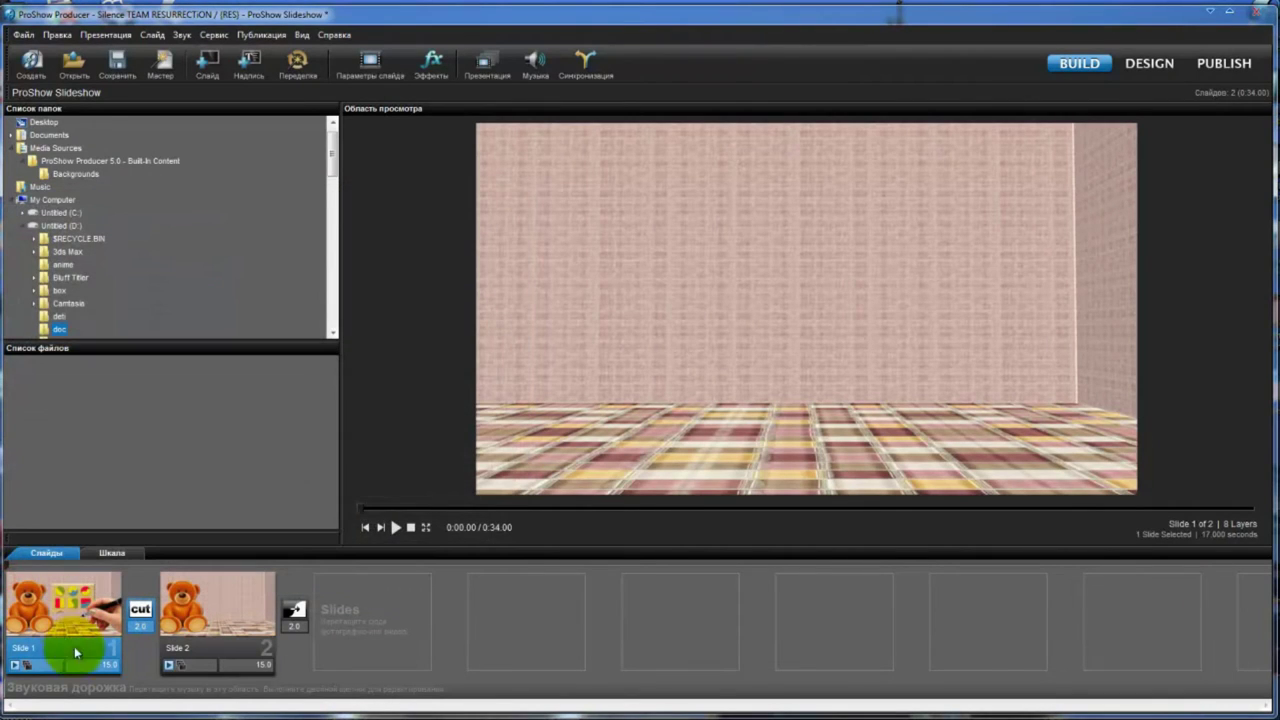
pyautogui.doubleClick(297, 610)
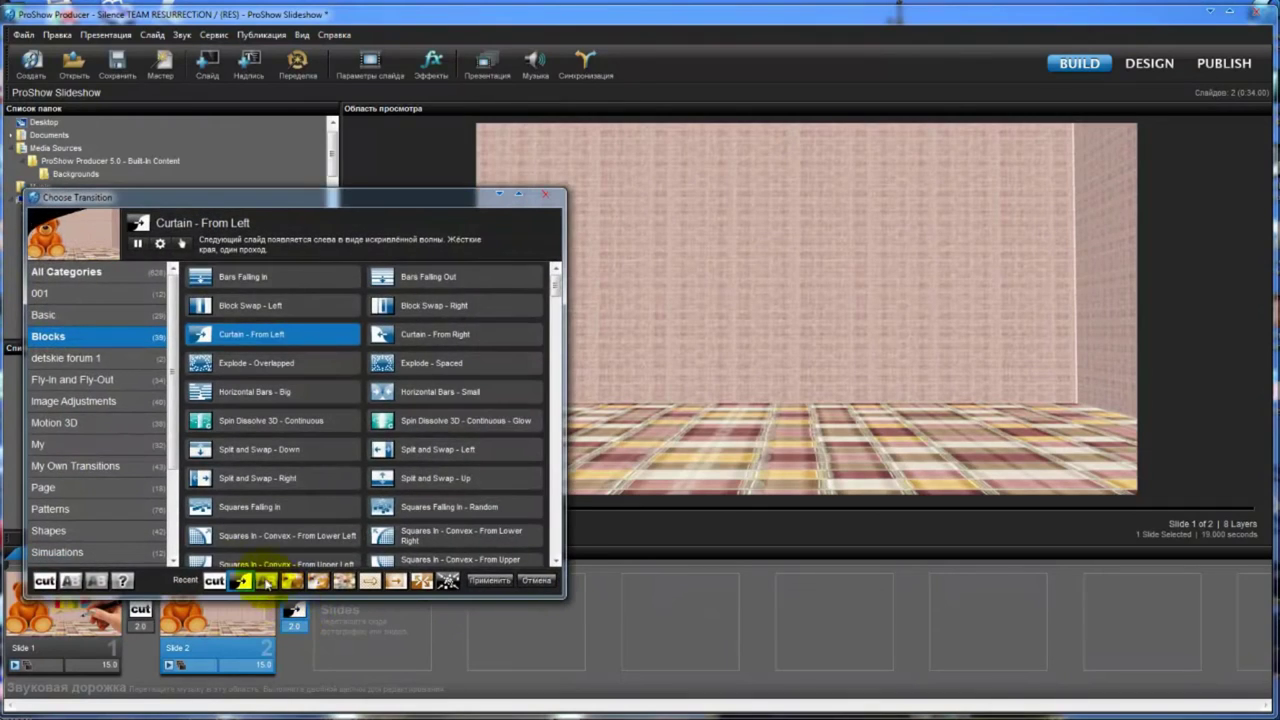
pyautogui.doubleClick(212, 582)
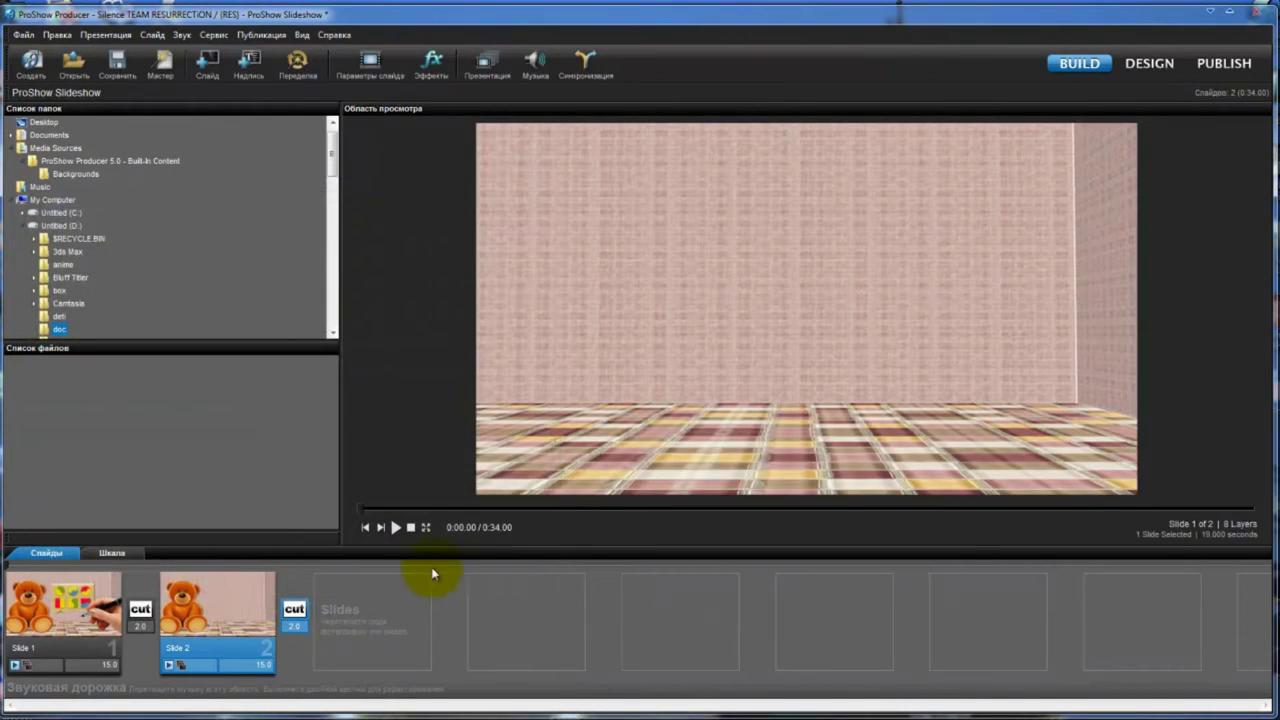
# Step: Play the show from Slide 2 to check the teddy bear's reveal
pyautogui.click(210, 606)
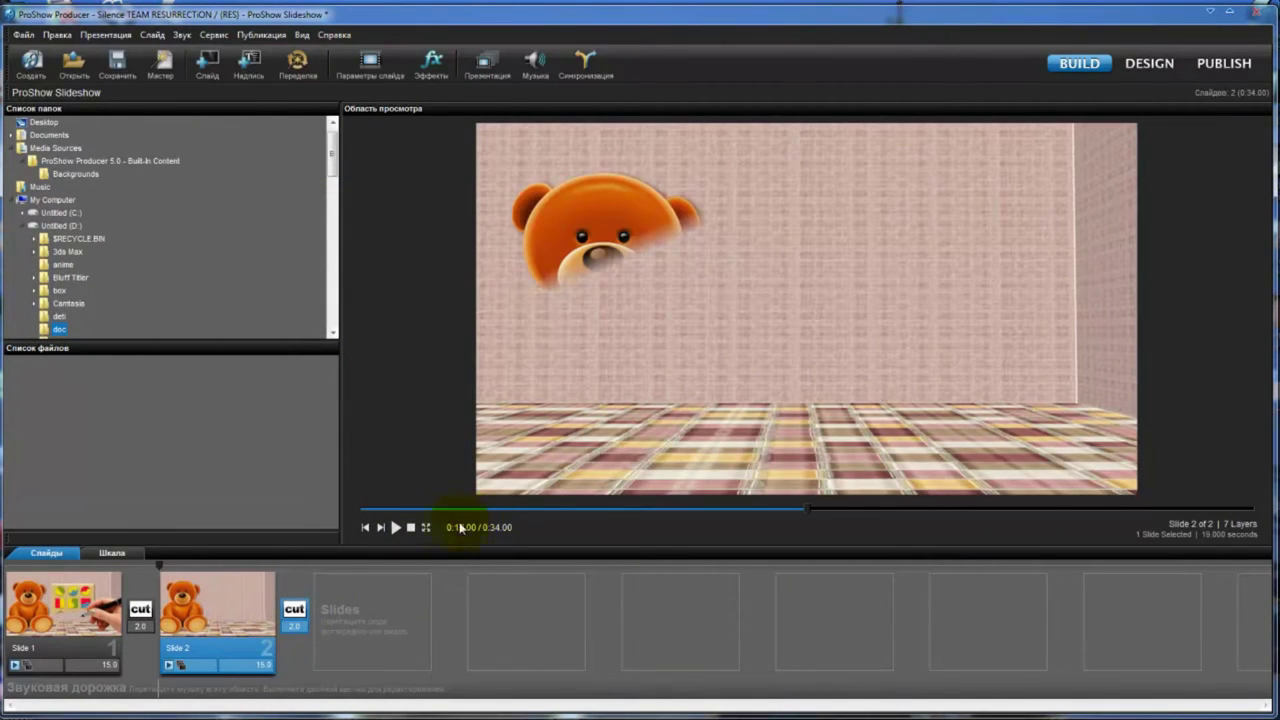
pyautogui.click(395, 529)
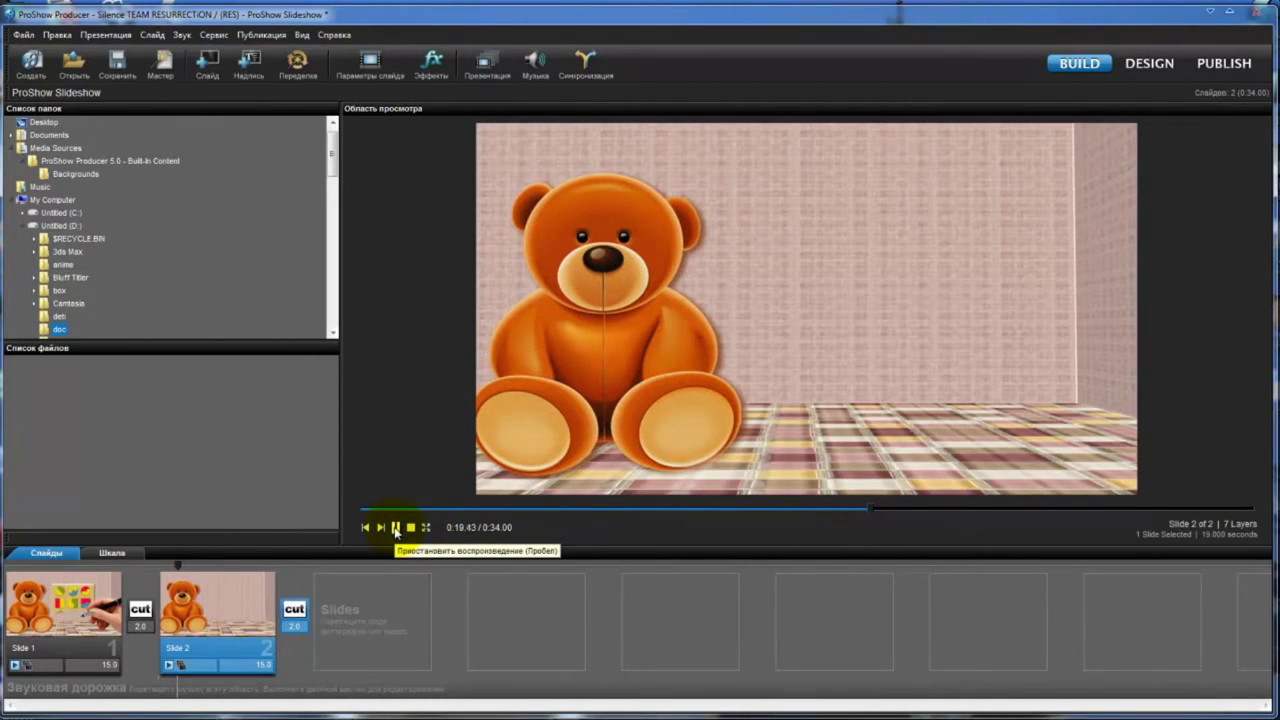
# Step: Stop the playback, open Slide 2's options and show the puzzle board image together with its gradient mask
pyautogui.click(395, 529)
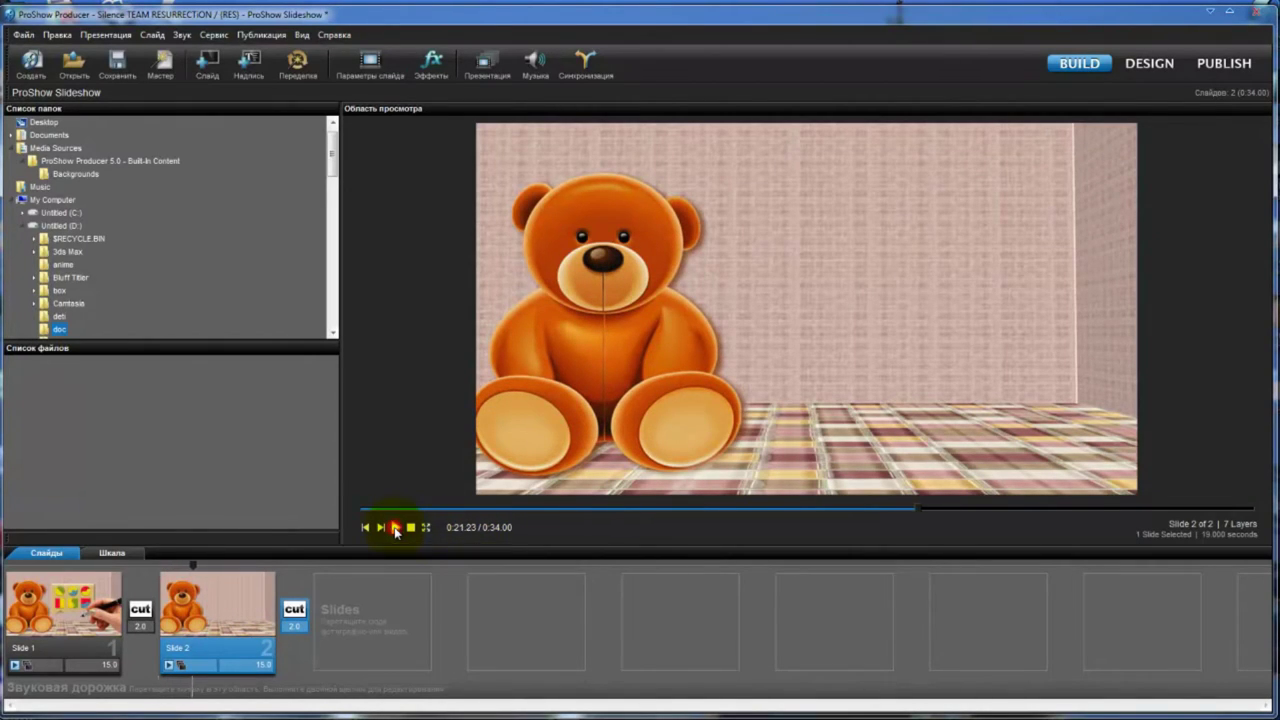
pyautogui.click(370, 62)
pyautogui.click(225, 400)
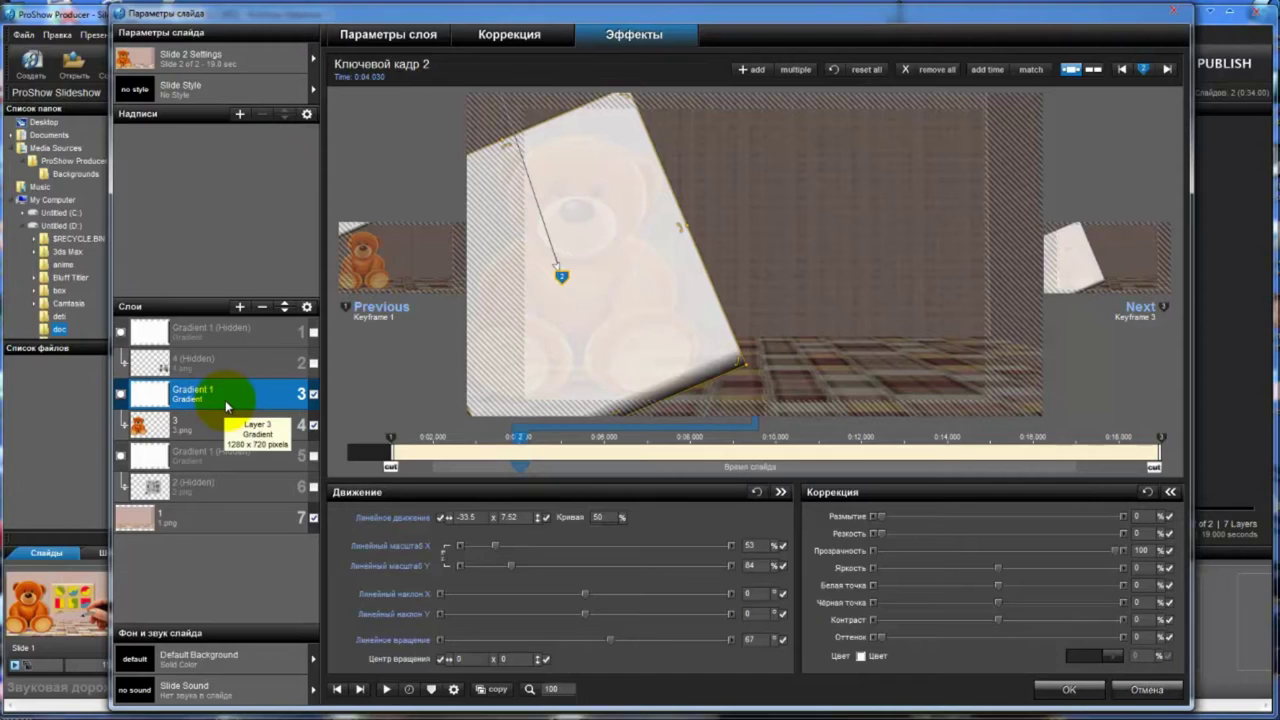
pyautogui.click(314, 456)
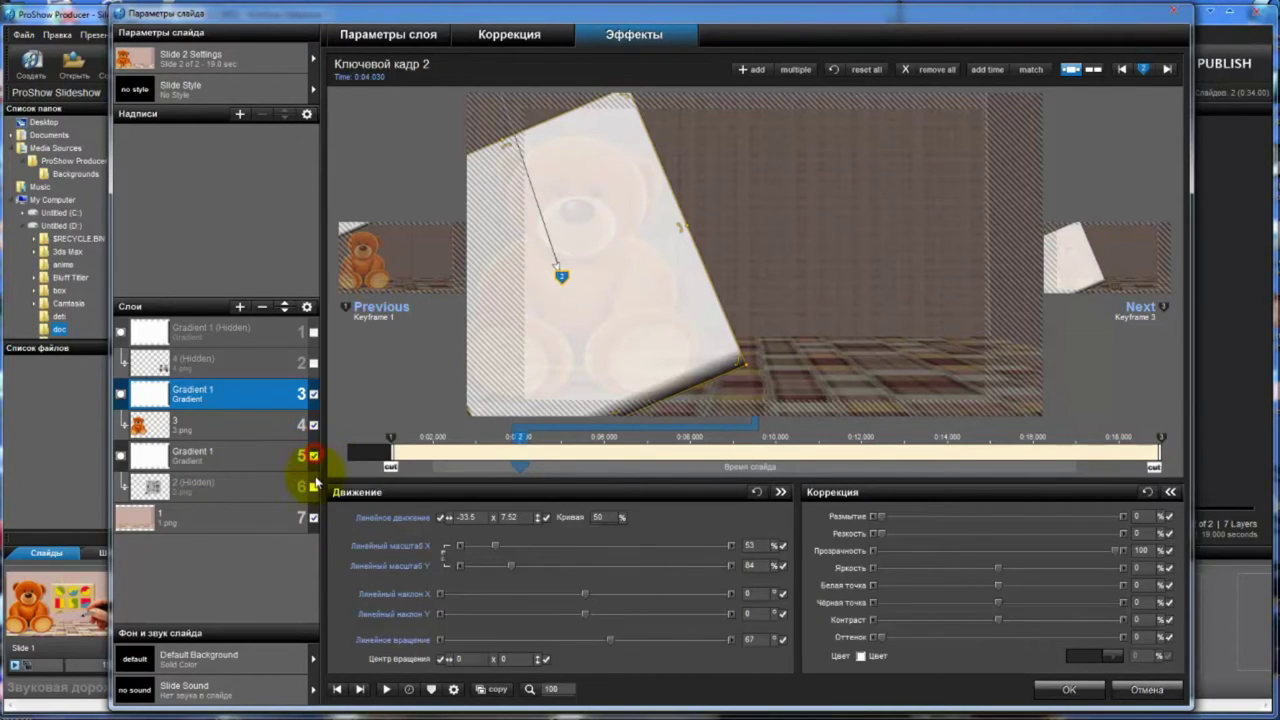
pyautogui.click(314, 488)
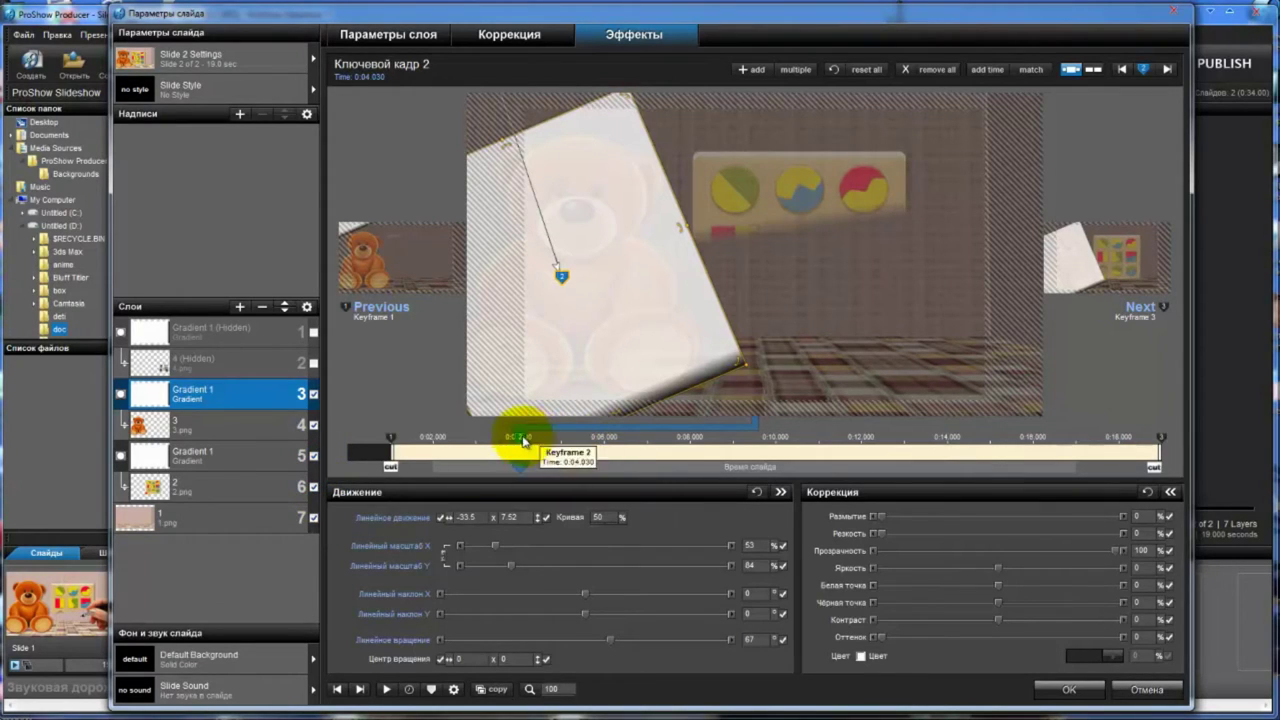
# Step: Move the teddy bear mask gradient's first keyframe to about 0.96 s and its second keyframe to about 11.8 s
pyautogui.click(514, 437)
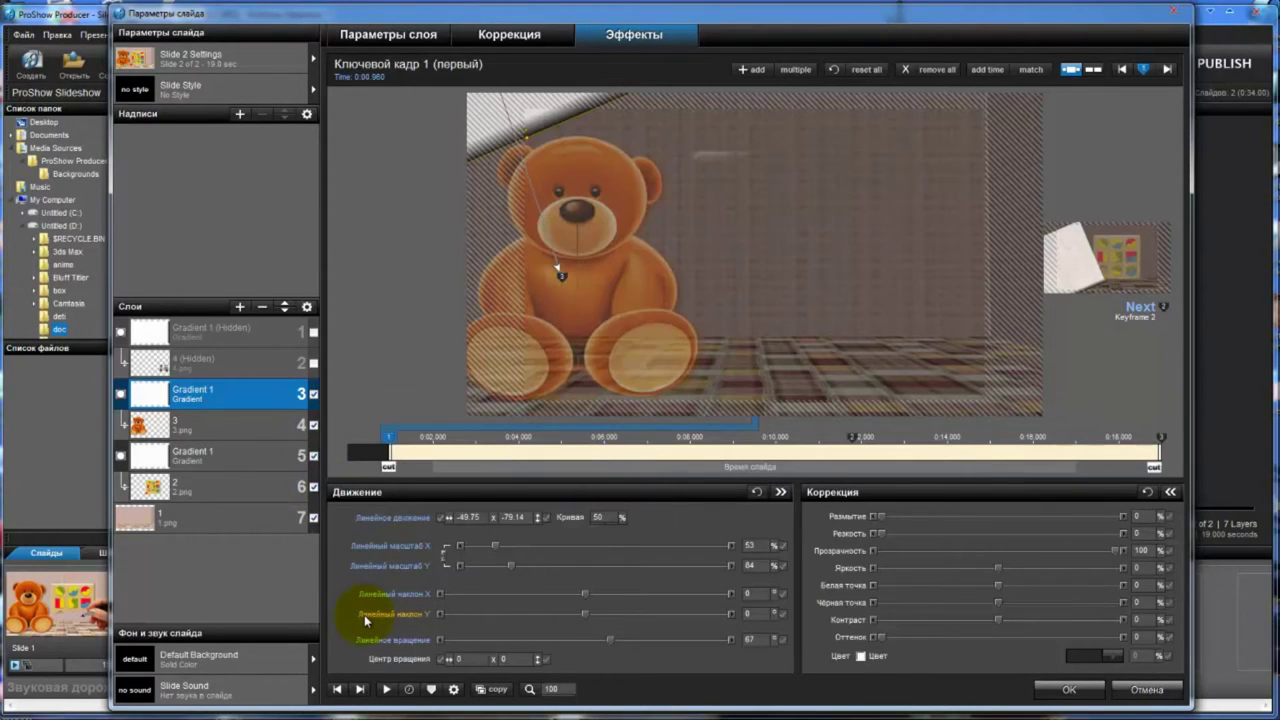
# Step: Move the puzzle board mask gradient's second keyframe to about 15.59 s and its first keyframe to about 11.18 s
pyautogui.click(221, 457)
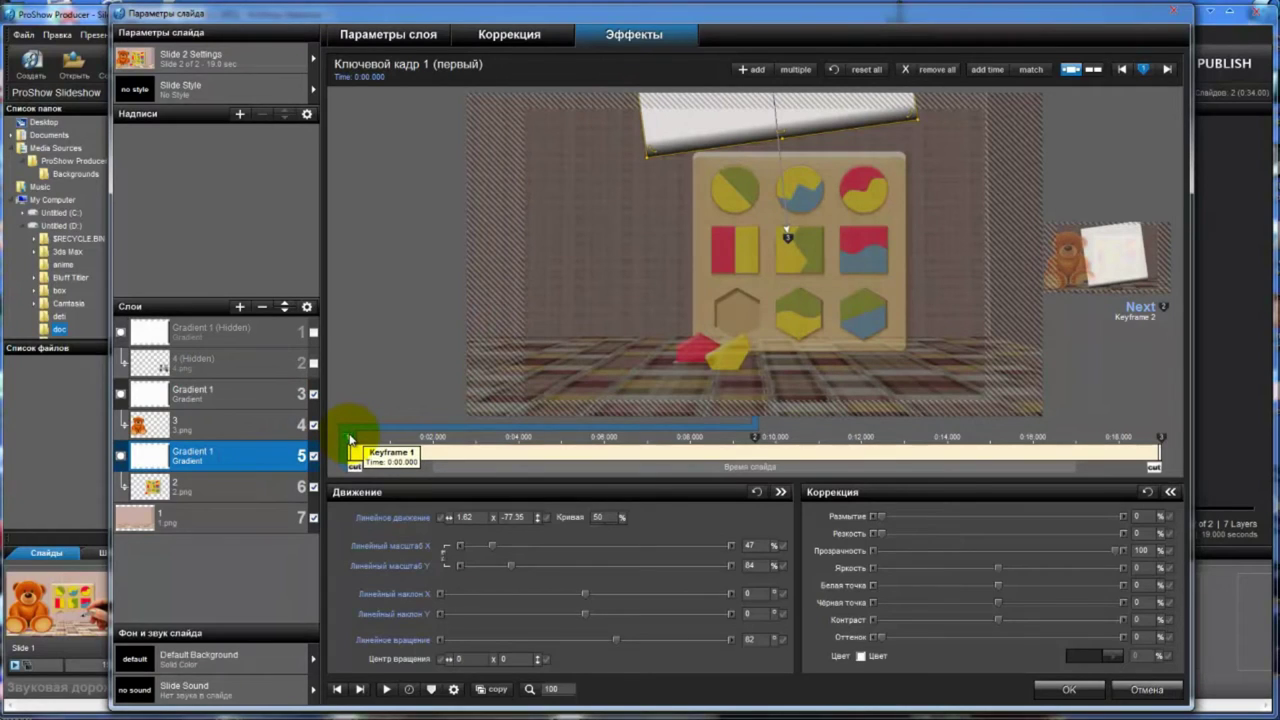
pyautogui.moveTo(350, 440)
pyautogui.mouseDown()
pyautogui.moveTo(742, 459)
pyautogui.moveTo(1016, 437)
pyautogui.mouseUp()
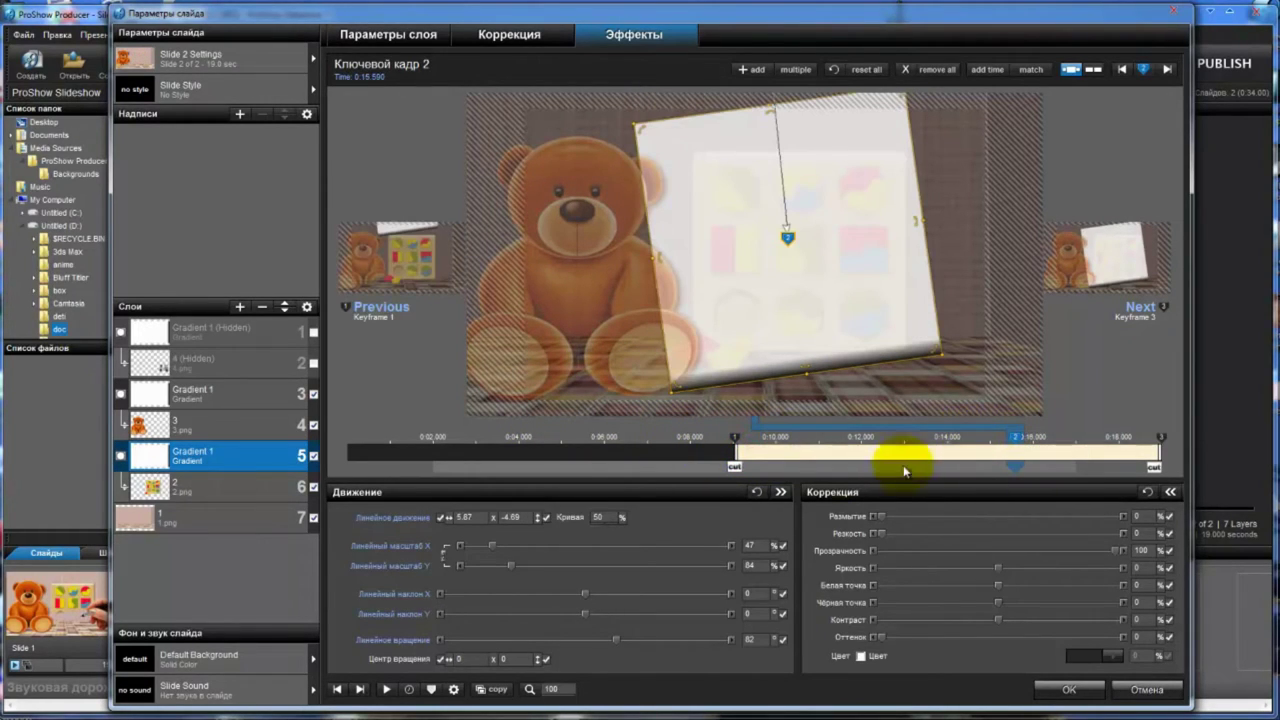
pyautogui.click(736, 441)
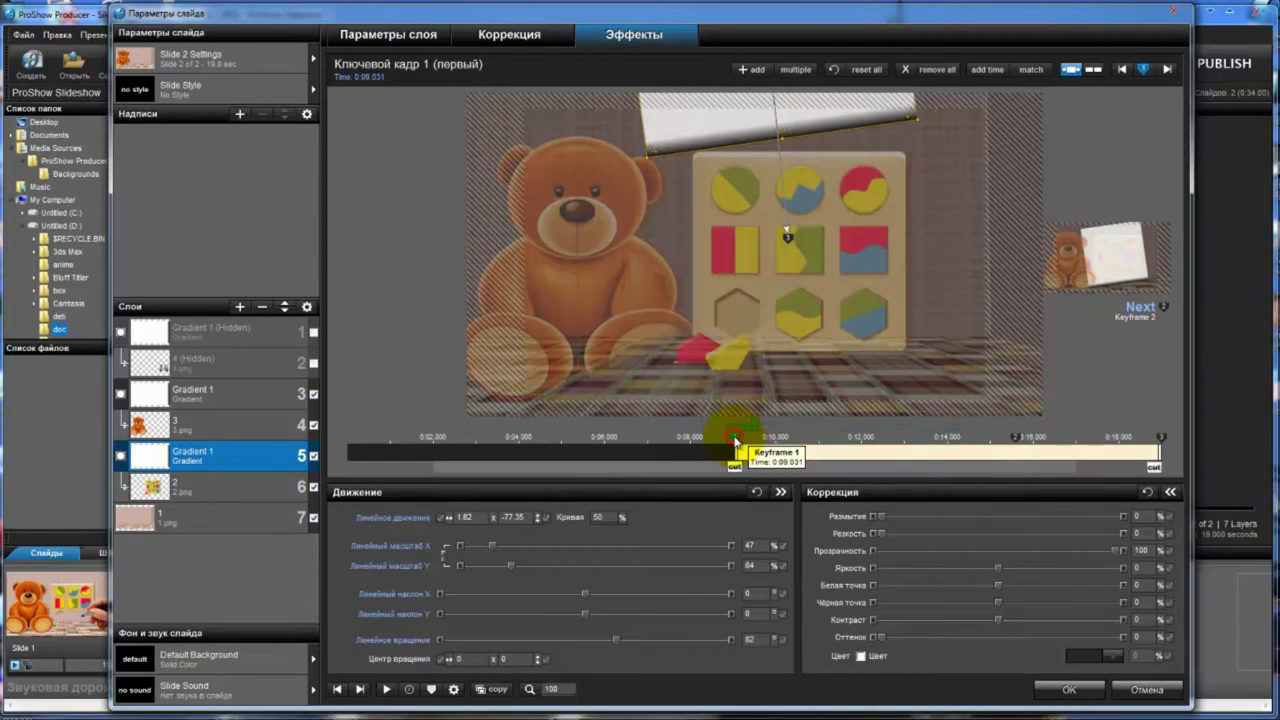
pyautogui.moveTo(736, 441); pyautogui.dragTo(828, 441)
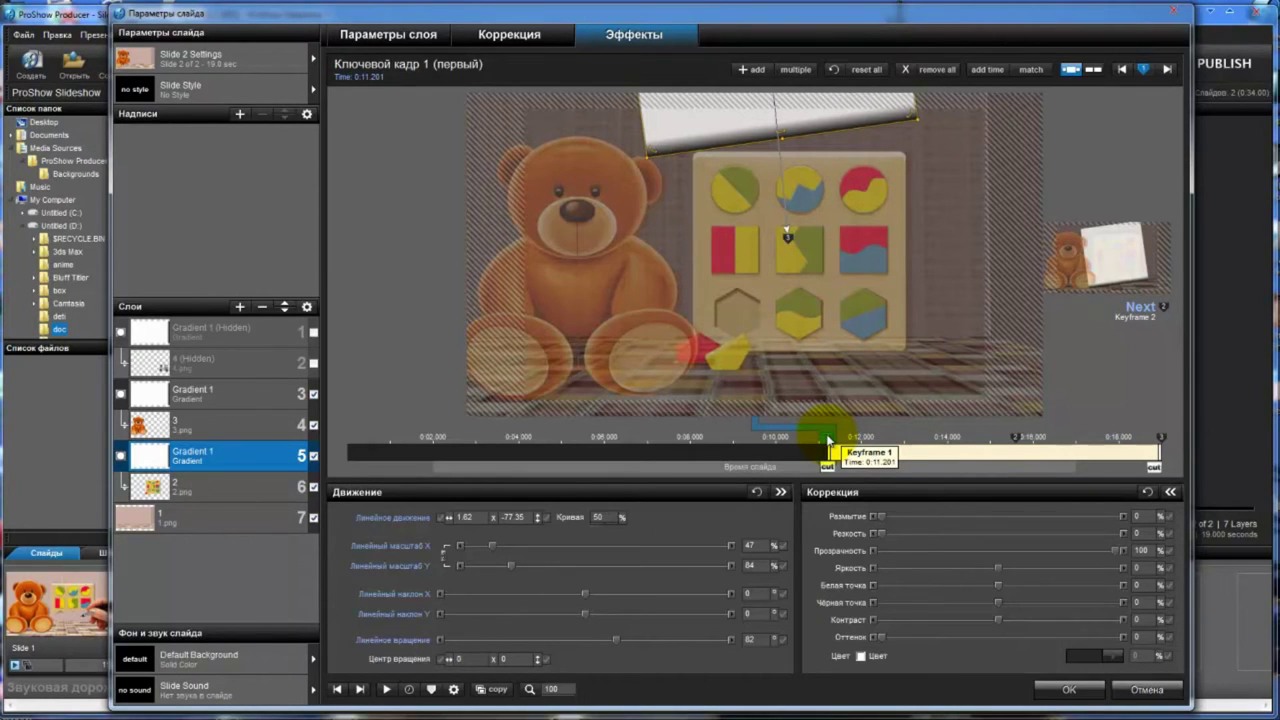
pyautogui.moveTo(828, 440); pyautogui.dragTo(827, 440)
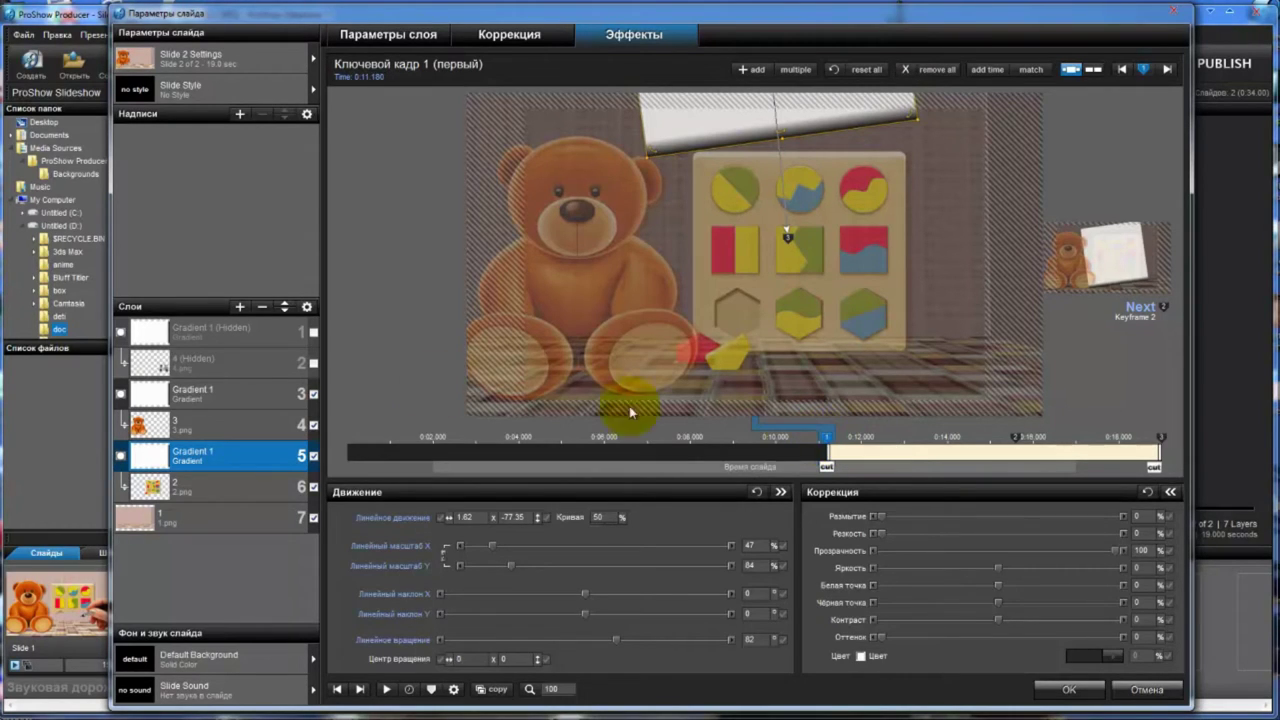
# Step: Move the teddy bear mask gradient's second keyframe to about 8.01 s
pyautogui.click(222, 396)
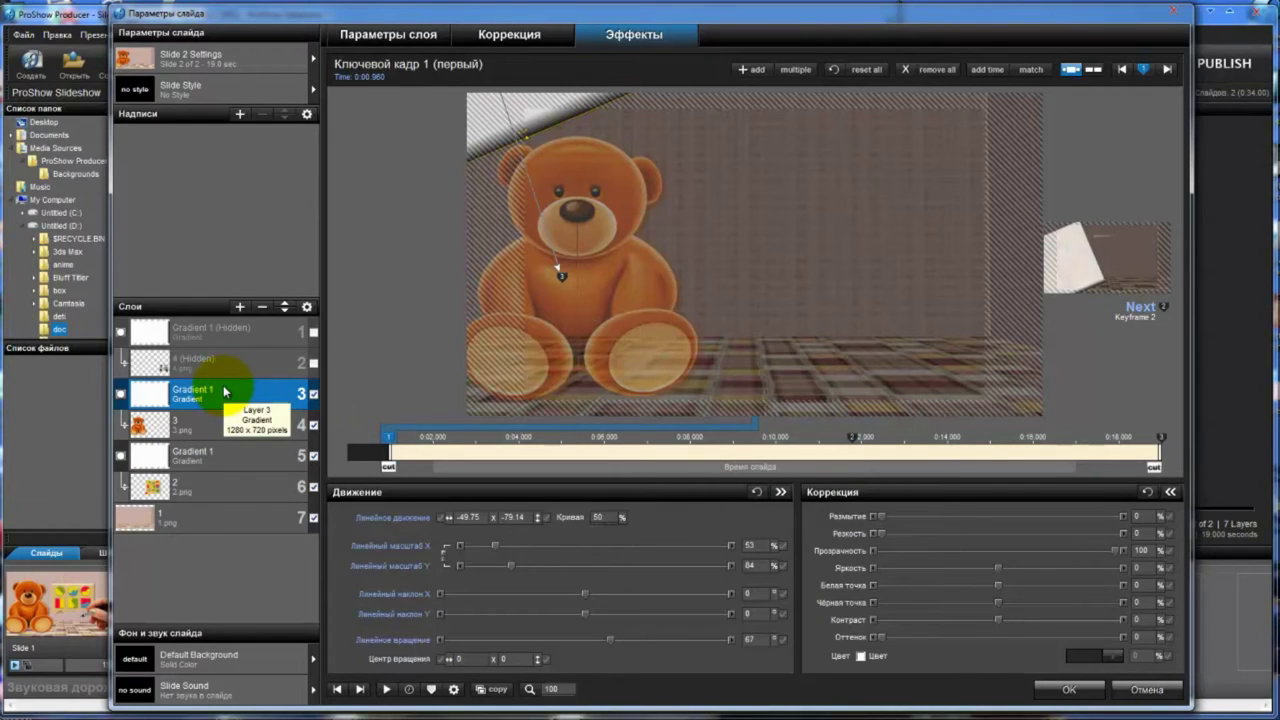
pyautogui.click(851, 437)
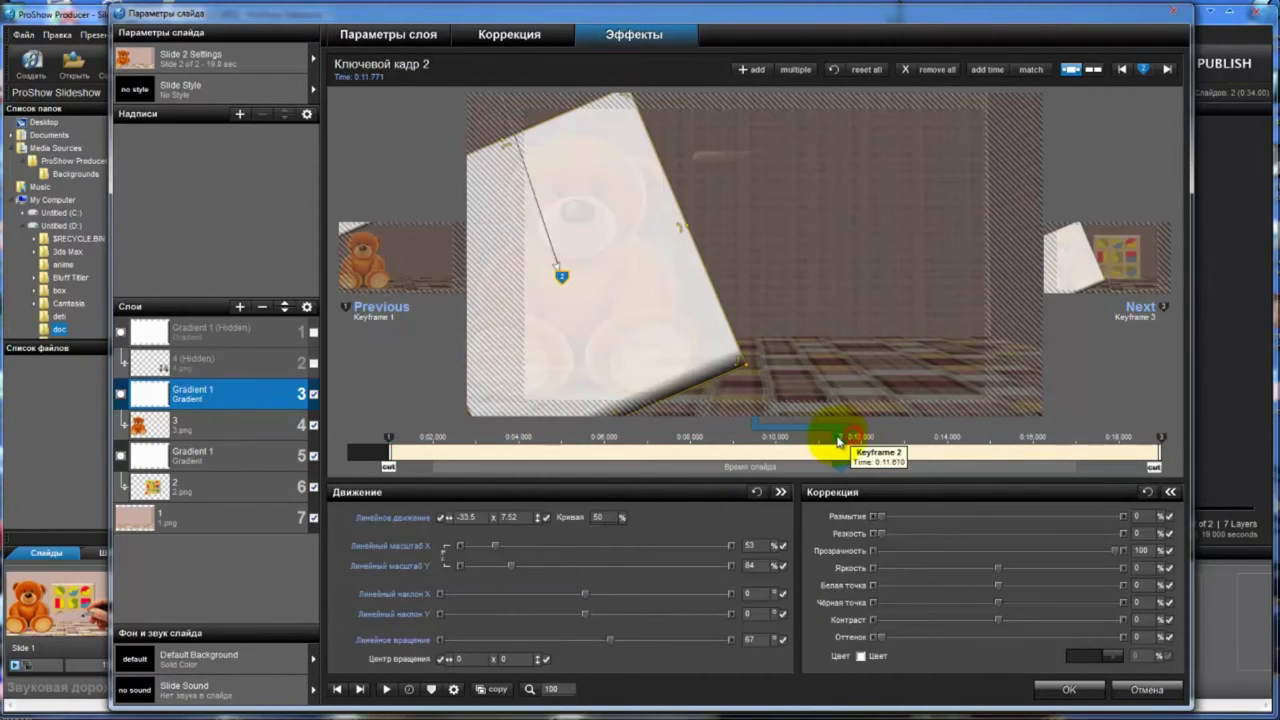
pyautogui.moveTo(838, 441); pyautogui.dragTo(687, 448)
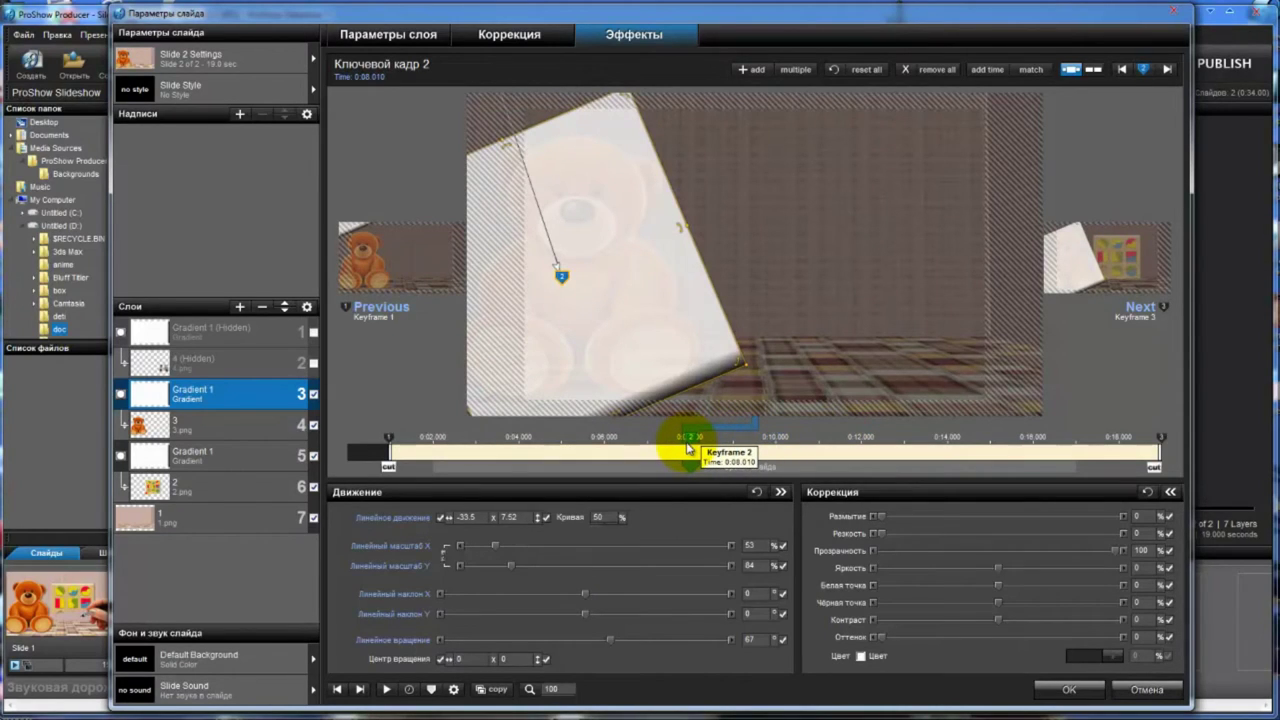
# Step: Move the puzzle board mask gradient's first keyframe to about 8.88 s and its second keyframe to about 12.02 s
pyautogui.click(198, 458)
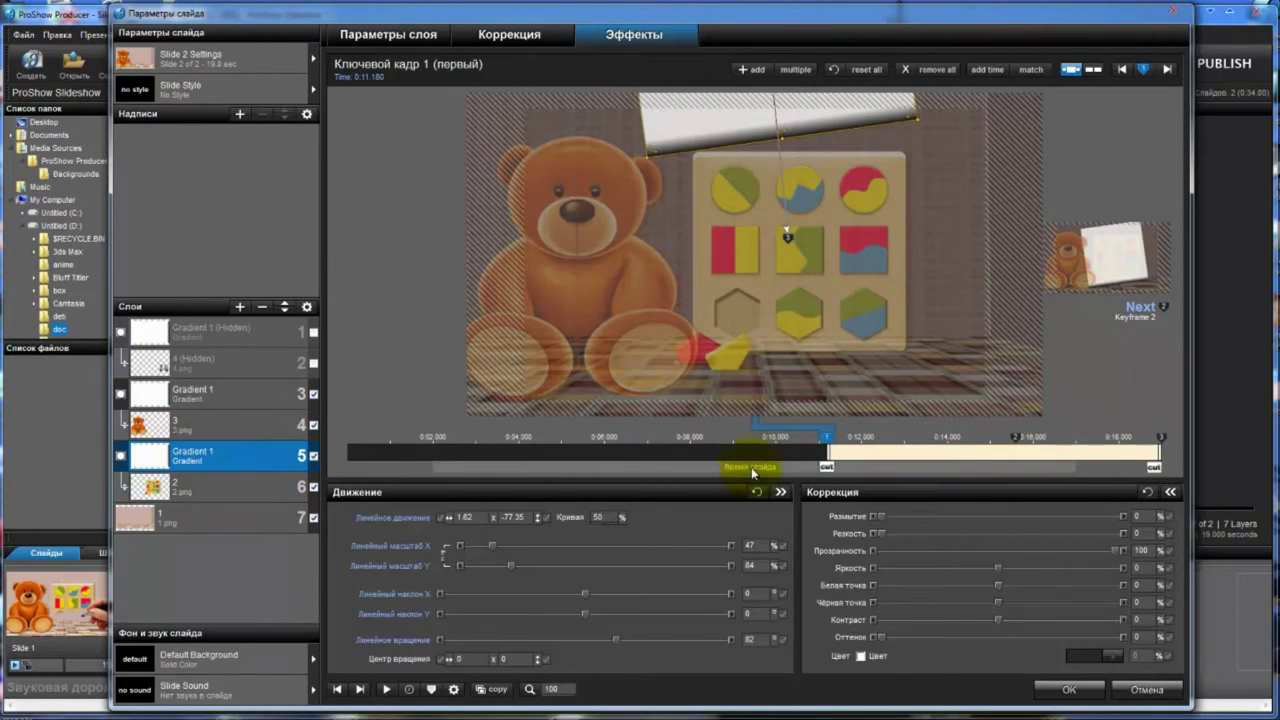
pyautogui.moveTo(827, 440); pyautogui.dragTo(854, 440)
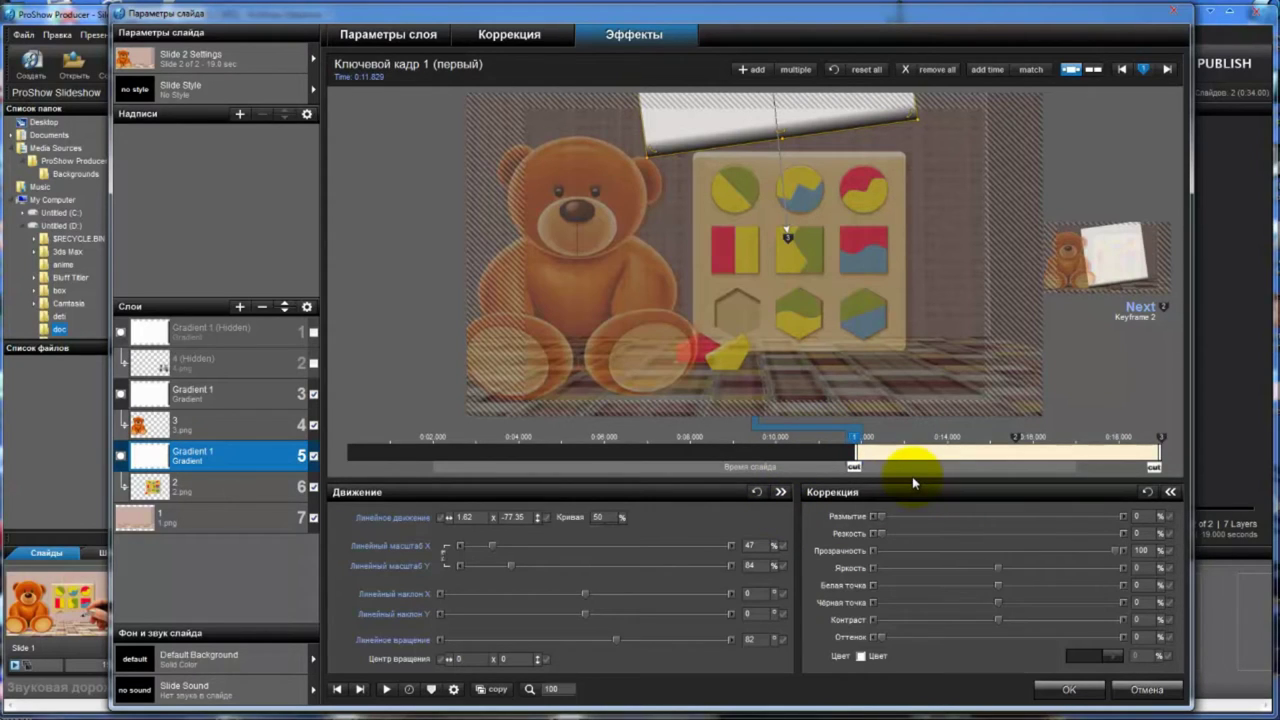
pyautogui.click(855, 440)
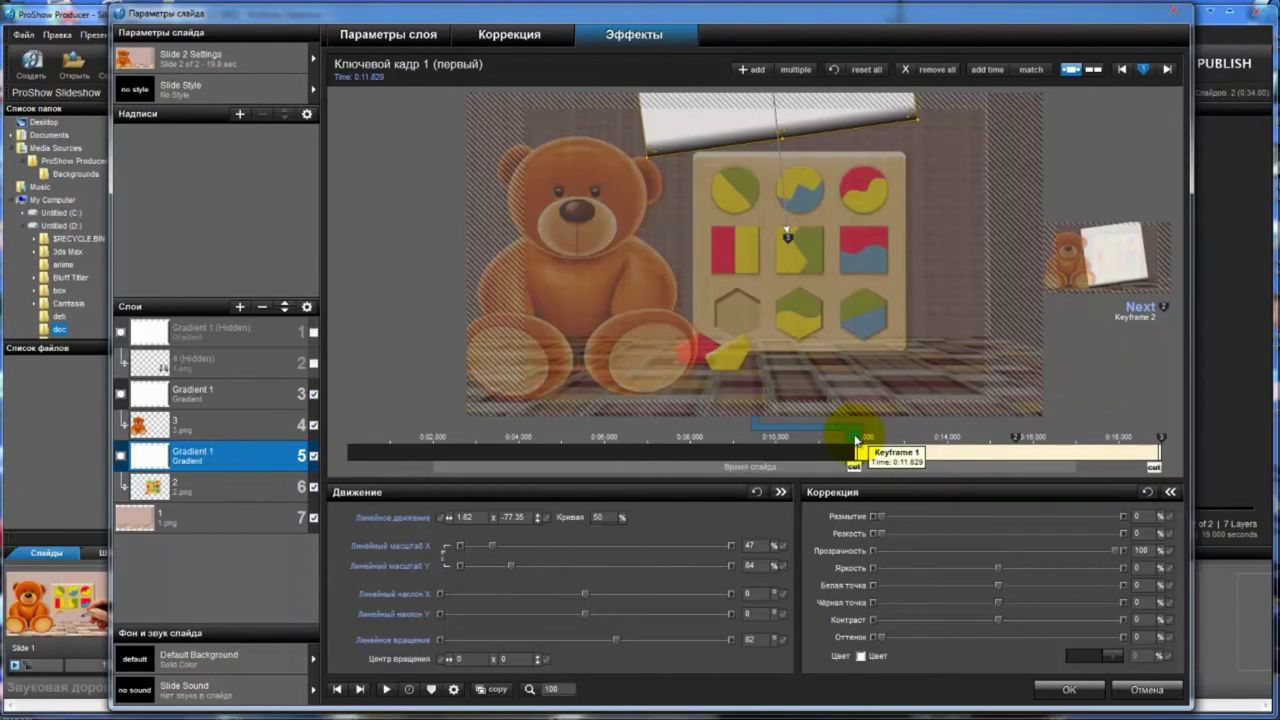
pyautogui.moveTo(855, 440)
pyautogui.mouseDown()
pyautogui.moveTo(610, 440)
pyautogui.moveTo(729, 444)
pyautogui.mouseUp()
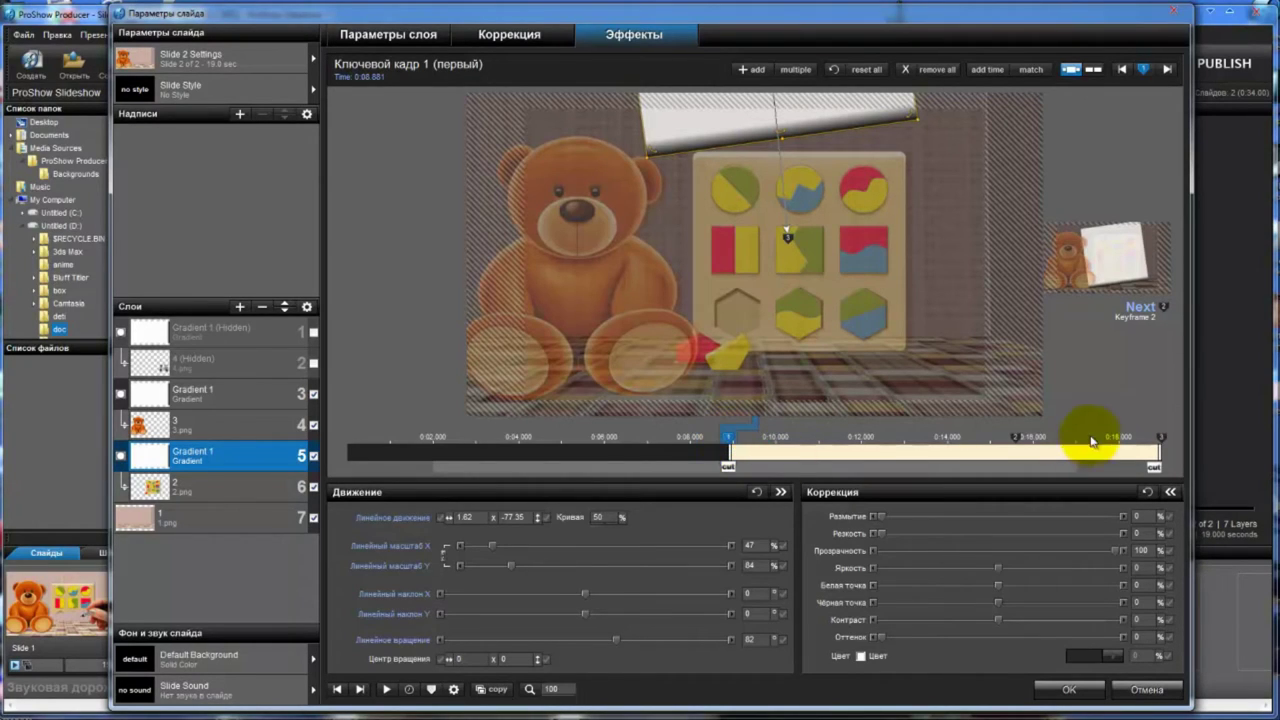
pyautogui.moveTo(1016, 441)
pyautogui.mouseDown()
pyautogui.moveTo(814, 443)
pyautogui.moveTo(864, 446)
pyautogui.mouseUp()
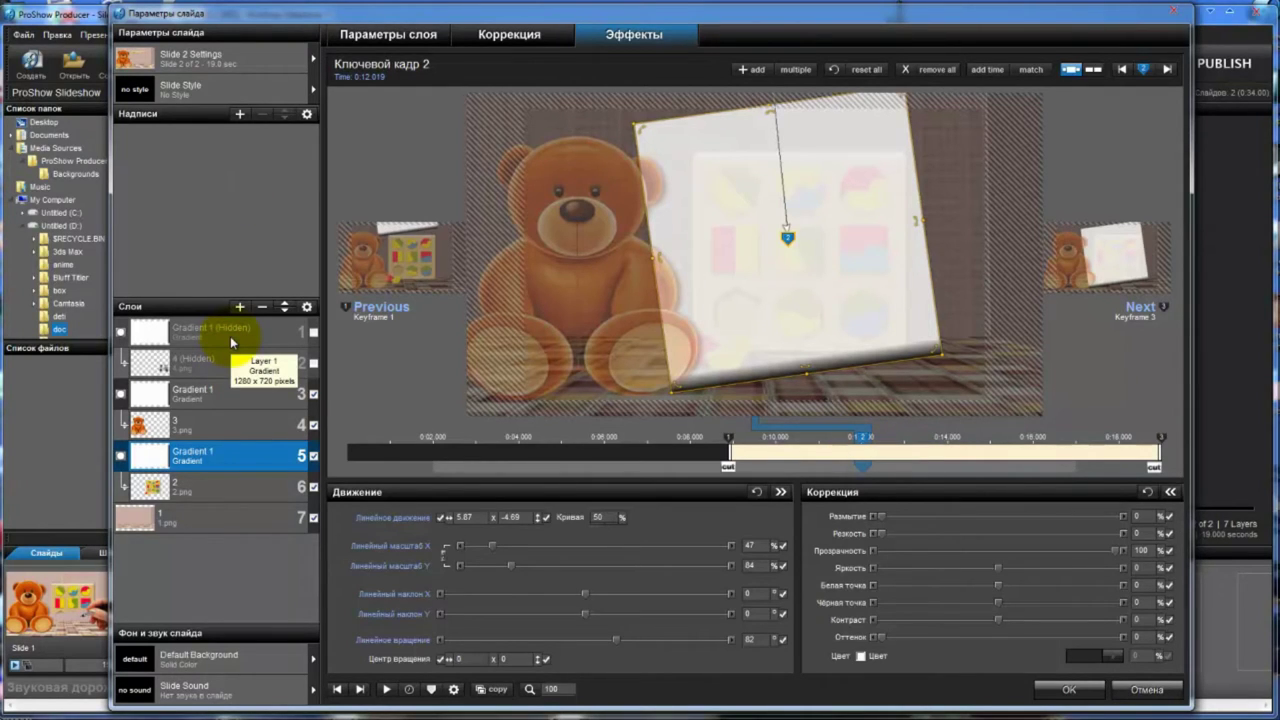
# Step: Show the toy train image and its gradient mask, and place the mask's first keyframe at about 12.77 s and second at about 15.12 s
pyautogui.click(314, 364)
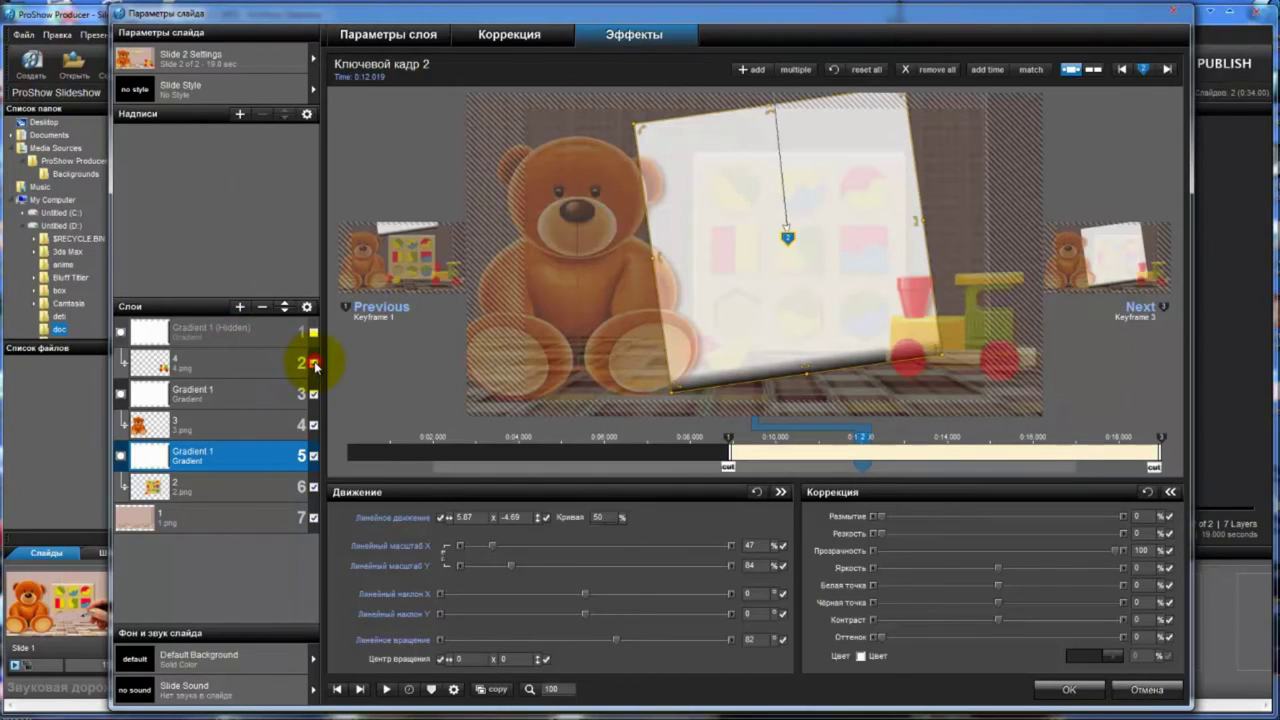
pyautogui.click(314, 333)
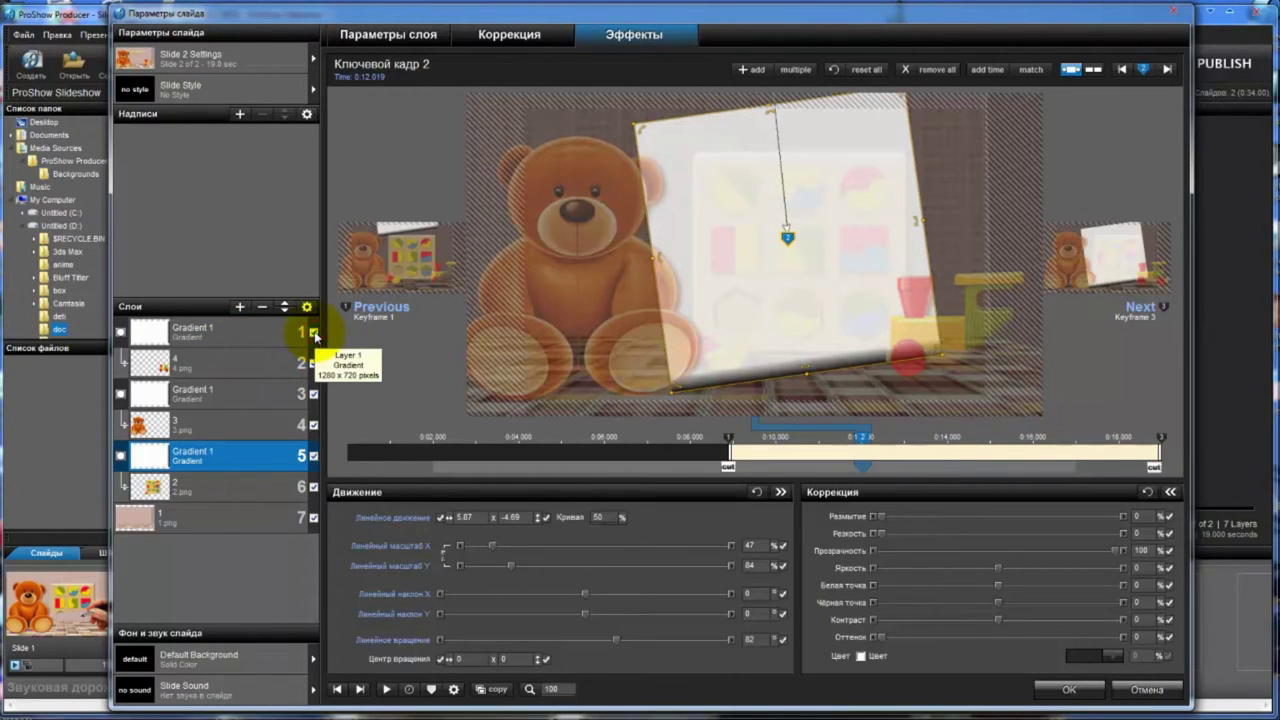
pyautogui.click(259, 333)
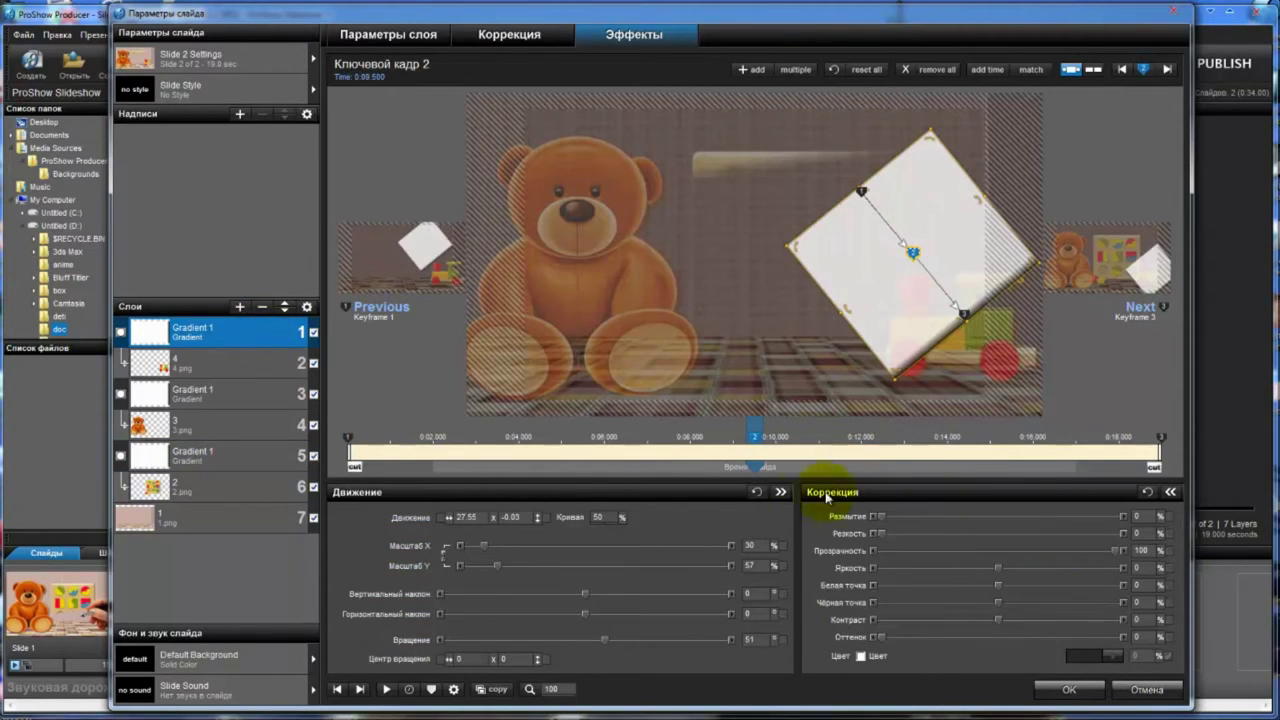
pyautogui.moveTo(752, 436); pyautogui.dragTo(1083, 445)
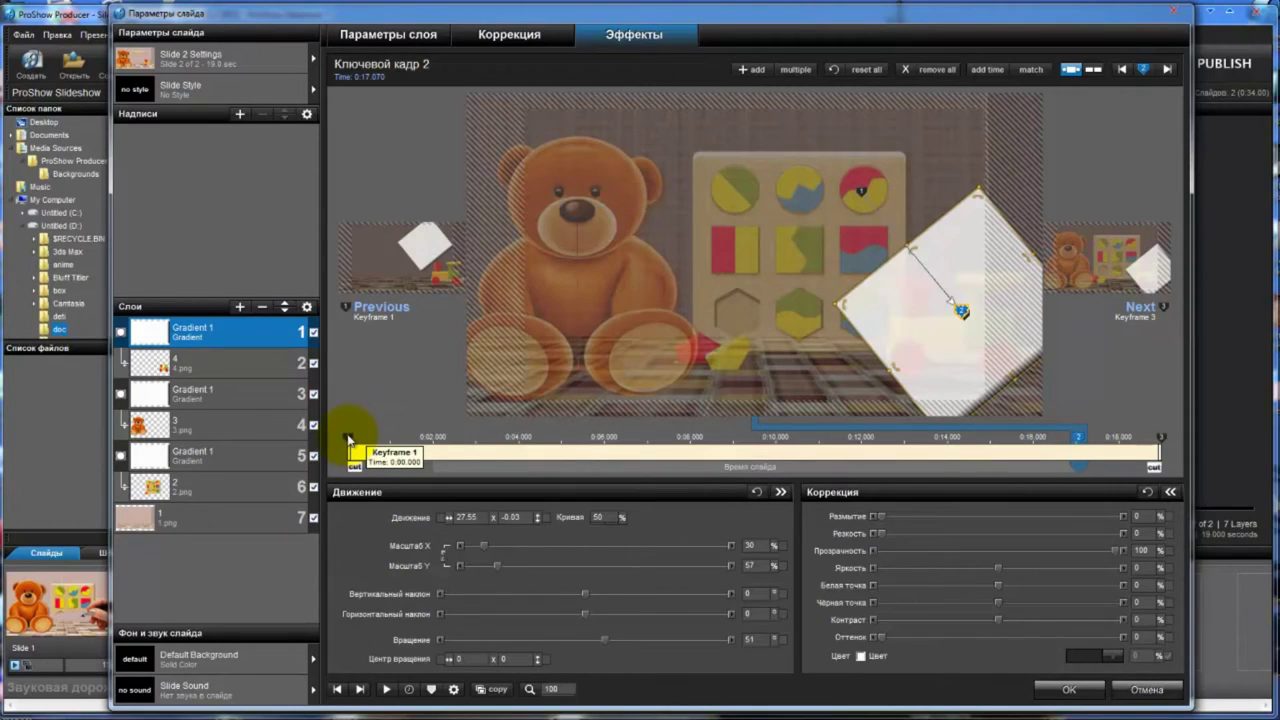
pyautogui.moveTo(349, 440); pyautogui.dragTo(865, 447)
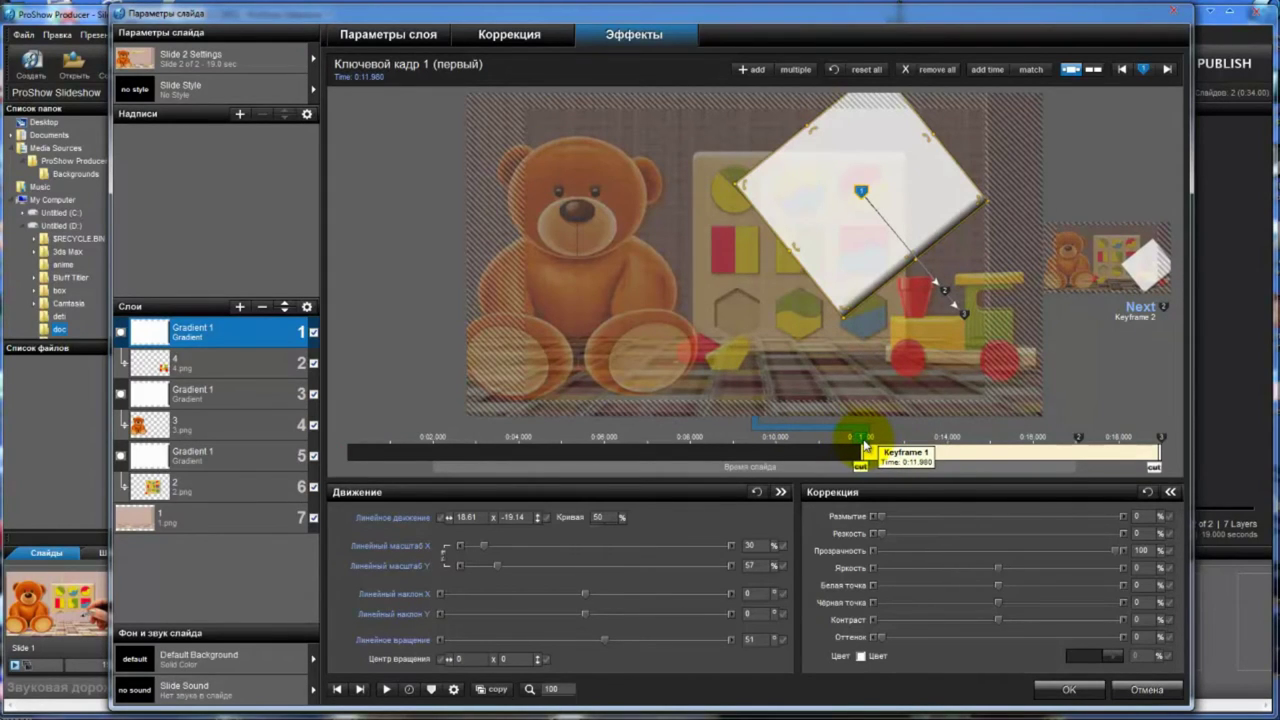
pyautogui.moveTo(865, 447); pyautogui.dragTo(898, 450)
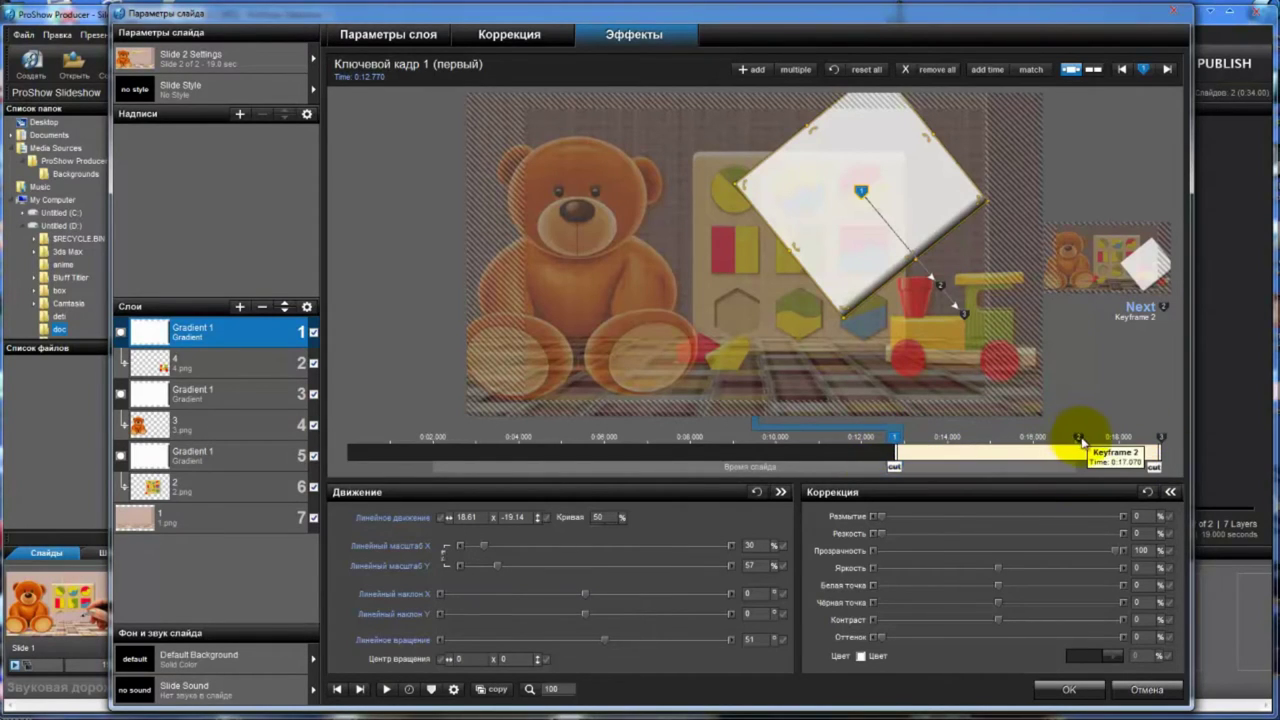
pyautogui.moveTo(1080, 440); pyautogui.dragTo(998, 450)
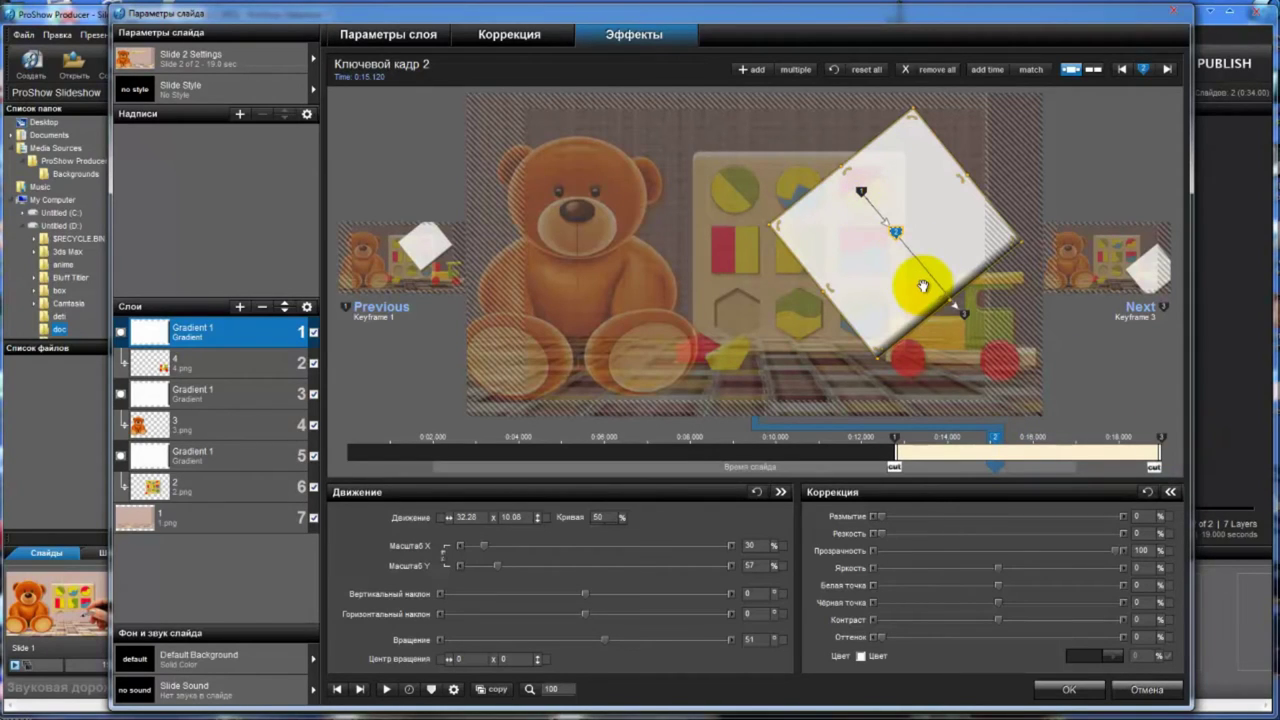
# Step: Copy the settings of the toy train mask gradient's last keyframe to the previous keyframe
pyautogui.click(1162, 438)
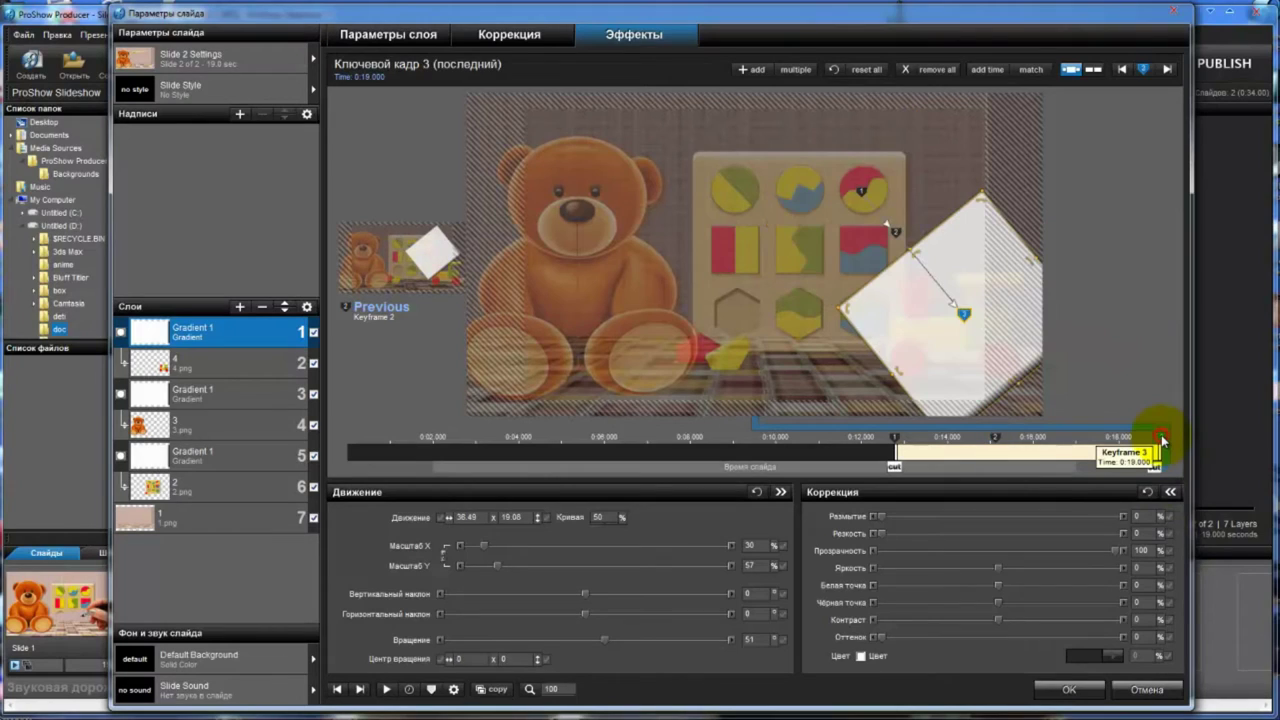
pyautogui.rightClick(1162, 438)
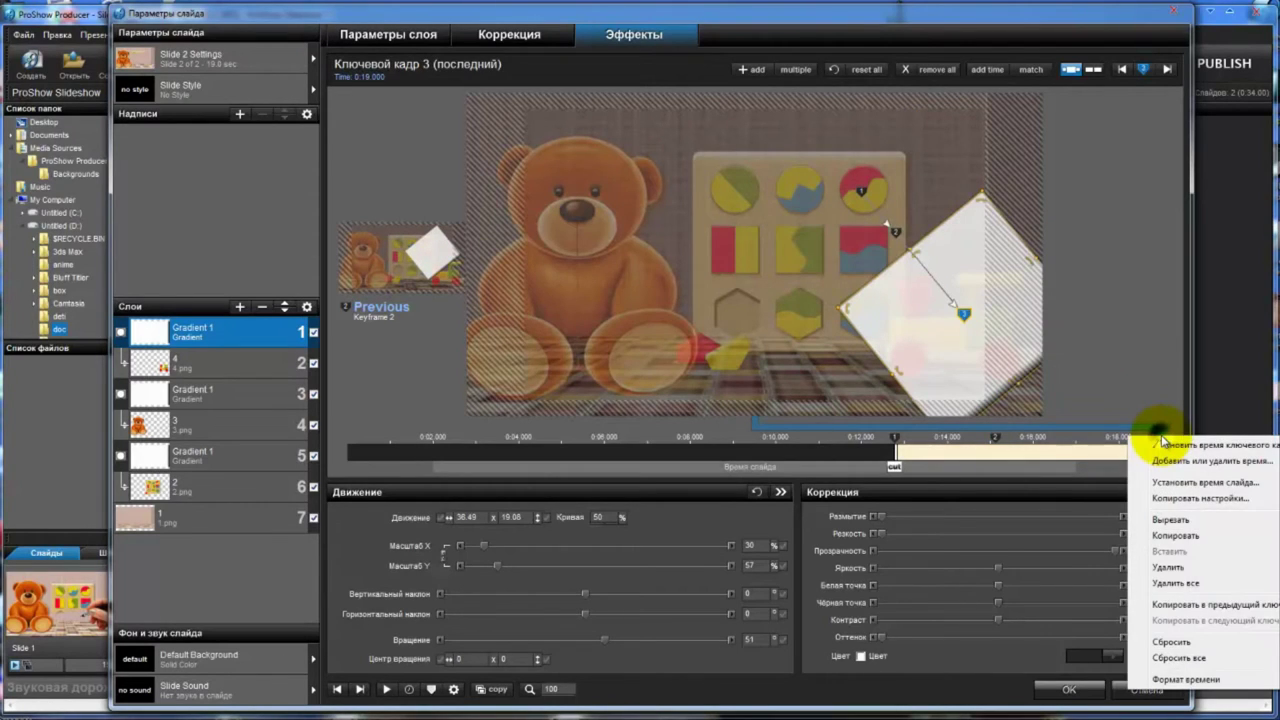
pyautogui.click(1168, 606)
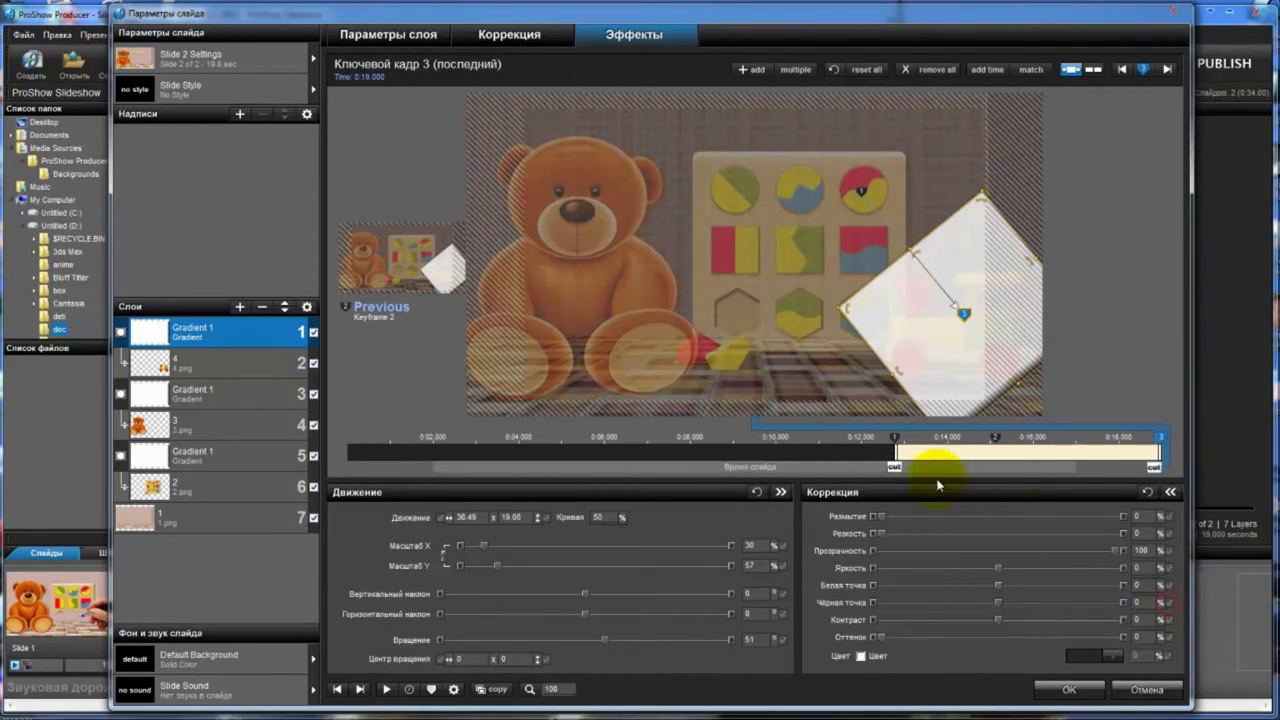
# Step: Move the toy train mask gradient's second keyframe to about 14.99 s and preview the slide's reveals
pyautogui.moveTo(997, 441)
pyautogui.mouseDown()
pyautogui.moveTo(955, 450)
pyautogui.moveTo(989, 452)
pyautogui.mouseUp()
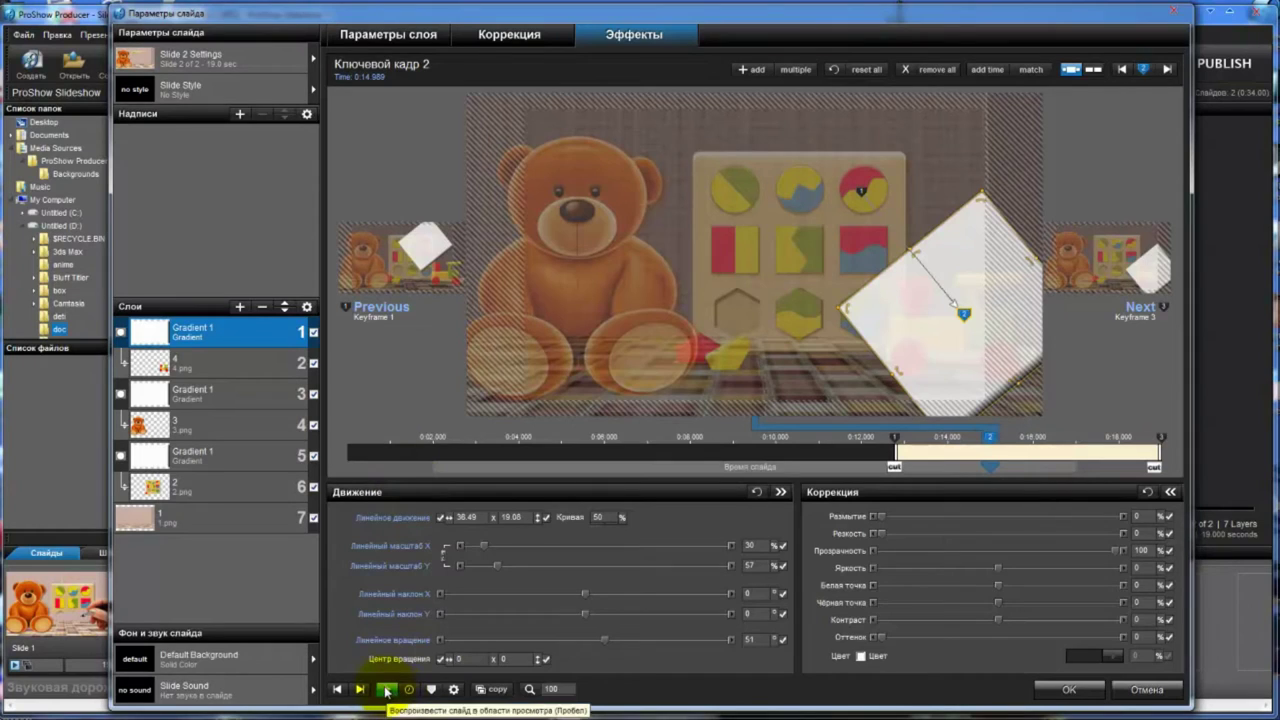
pyautogui.click(386, 689)
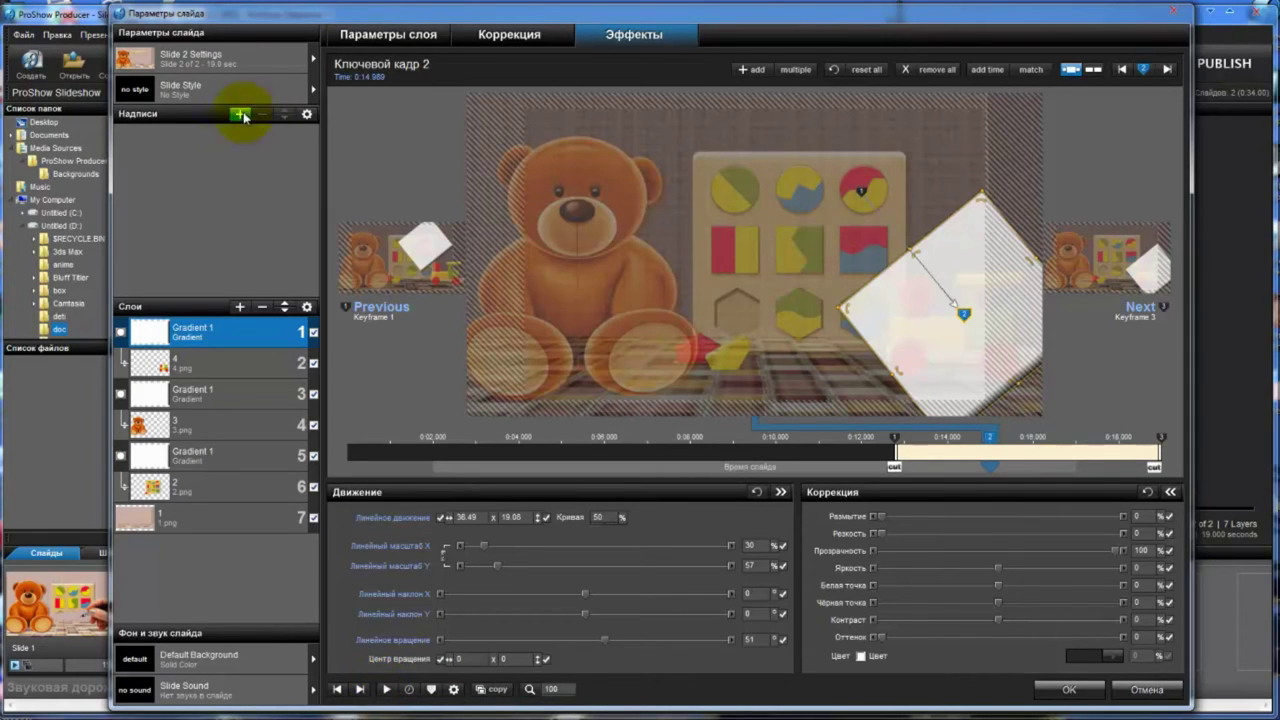
# Step: Add the hand-with-pen image 65654 (1).png as a new image layer
pyautogui.click(241, 308)
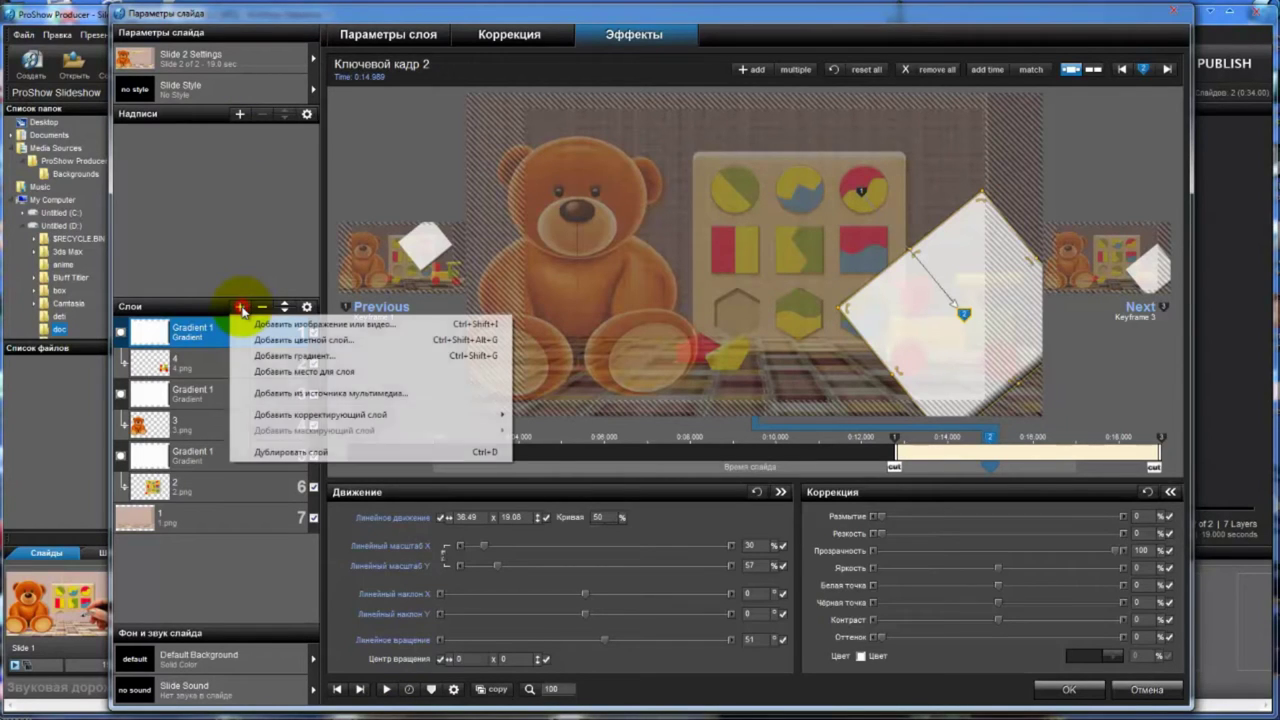
pyautogui.click(290, 326)
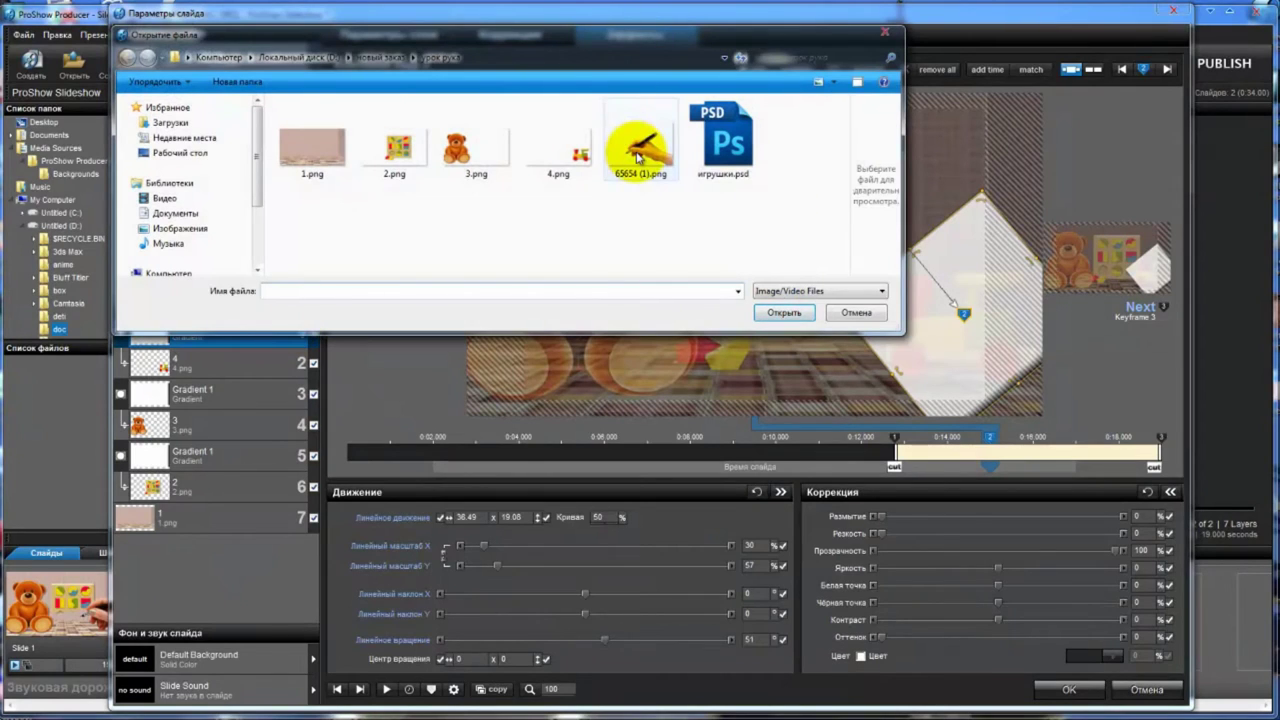
pyautogui.click(638, 155)
pyautogui.click(786, 313)
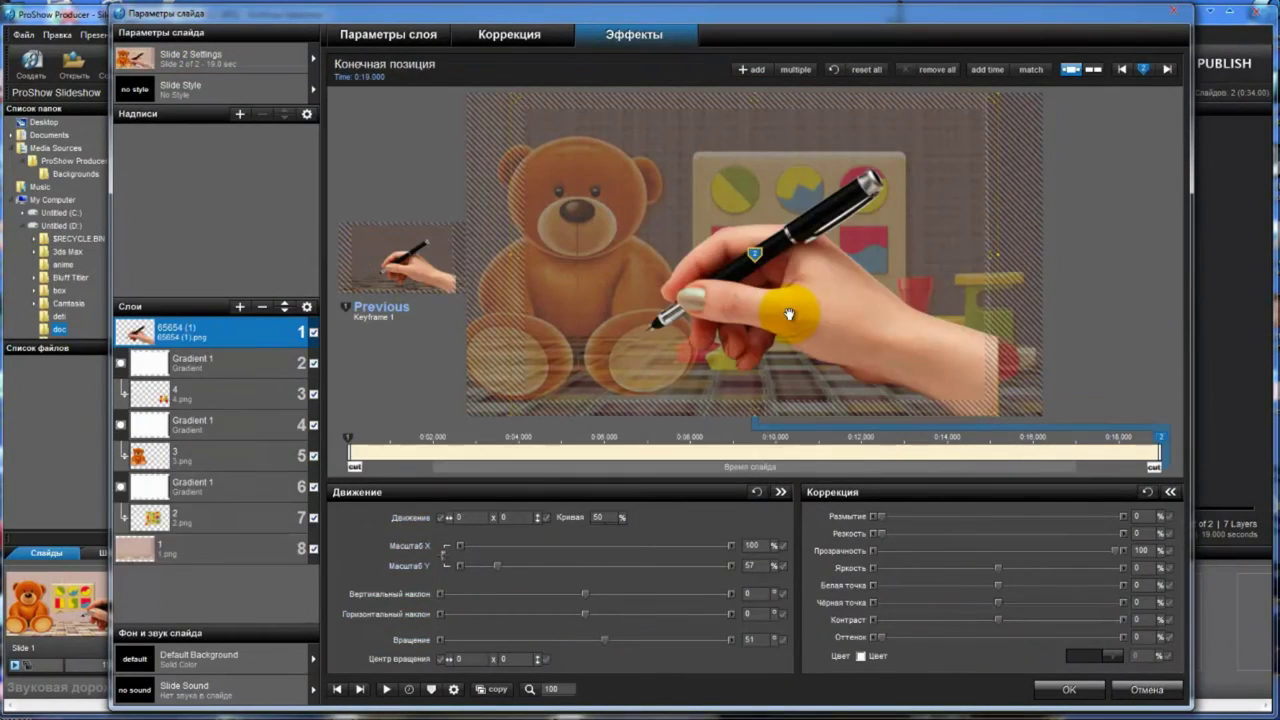
# Step: Position the hand over the bear at the last keyframe, scale it to 121% and rotate it to 32°, and copy these settings to the previous keyframe
pyautogui.moveTo(893, 335); pyautogui.dragTo(806, 281)
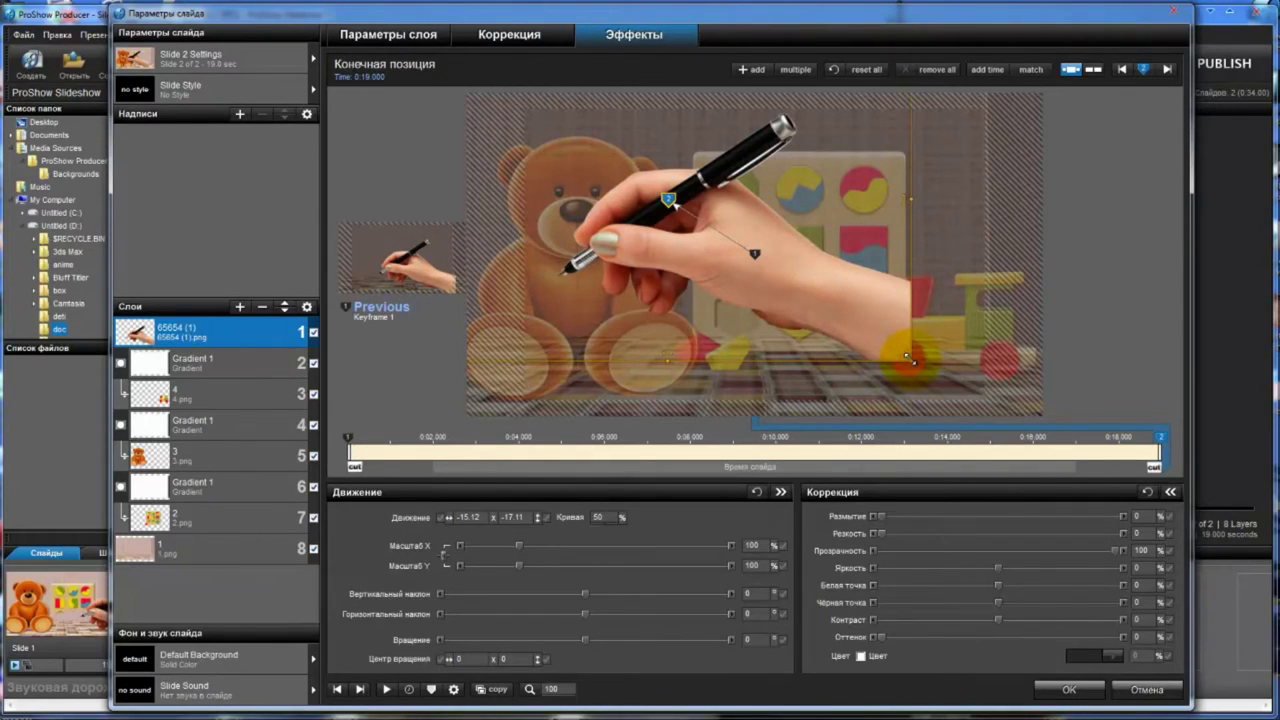
pyautogui.moveTo(910, 360); pyautogui.dragTo(800, 457)
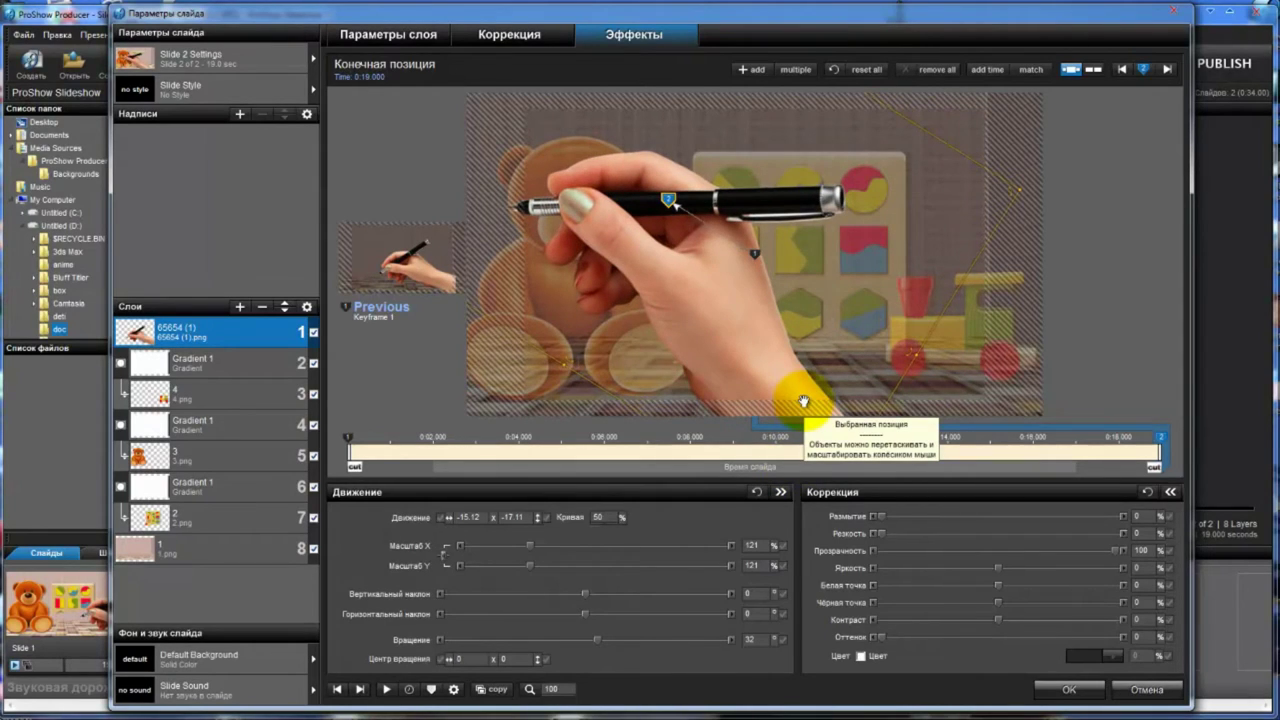
pyautogui.rightClick(1163, 440)
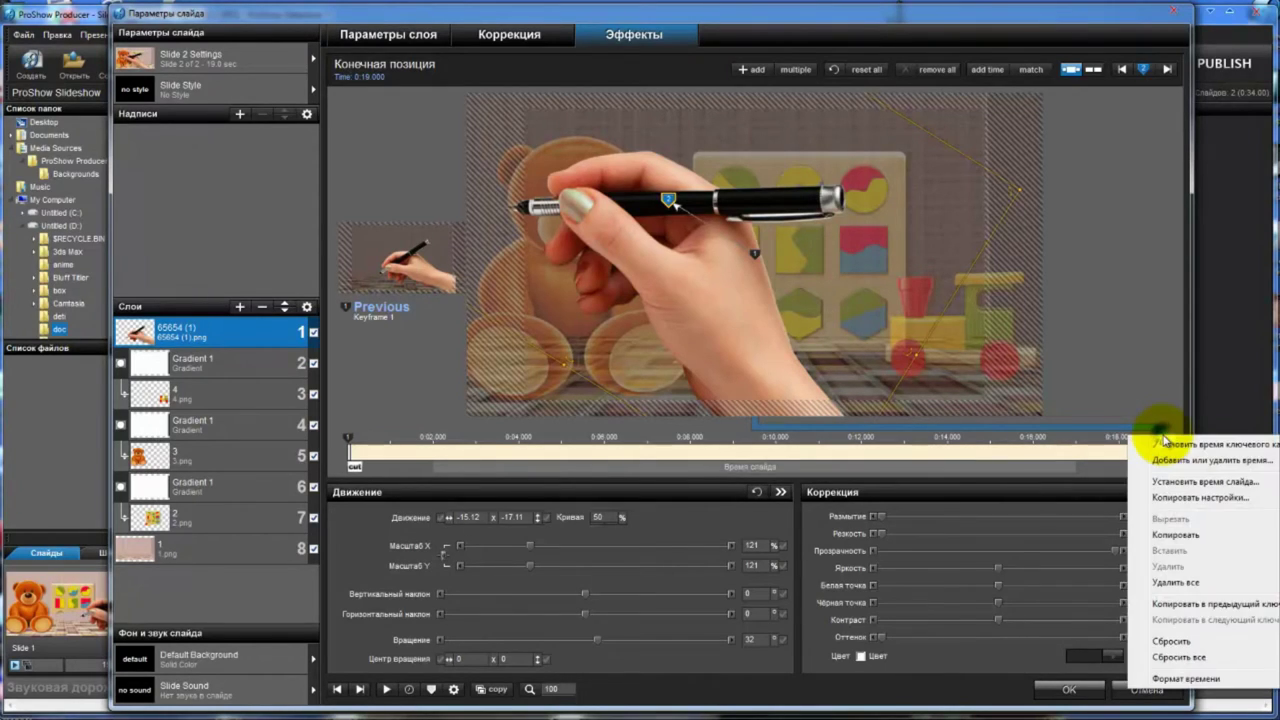
pyautogui.click(1176, 612)
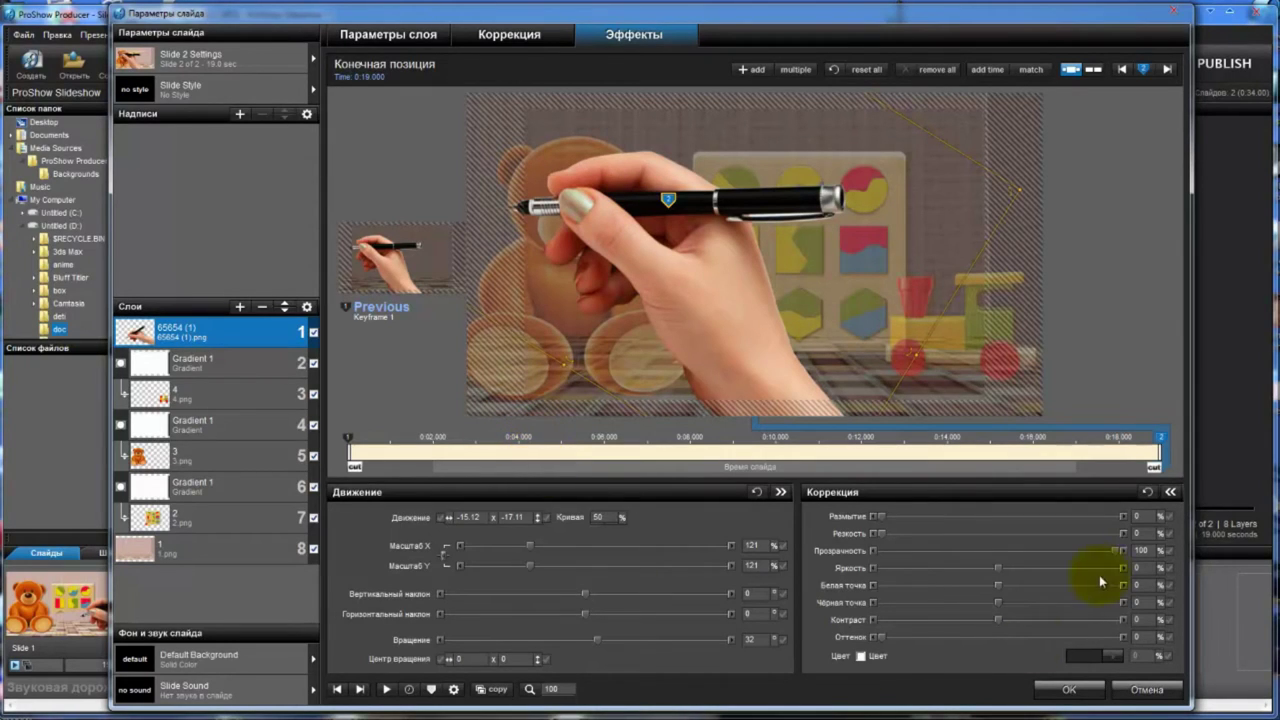
# Step: Add keyframes to the hand layer until it has twelve, and move its first keyframe to about 2.2 s
pyautogui.click(754, 72)
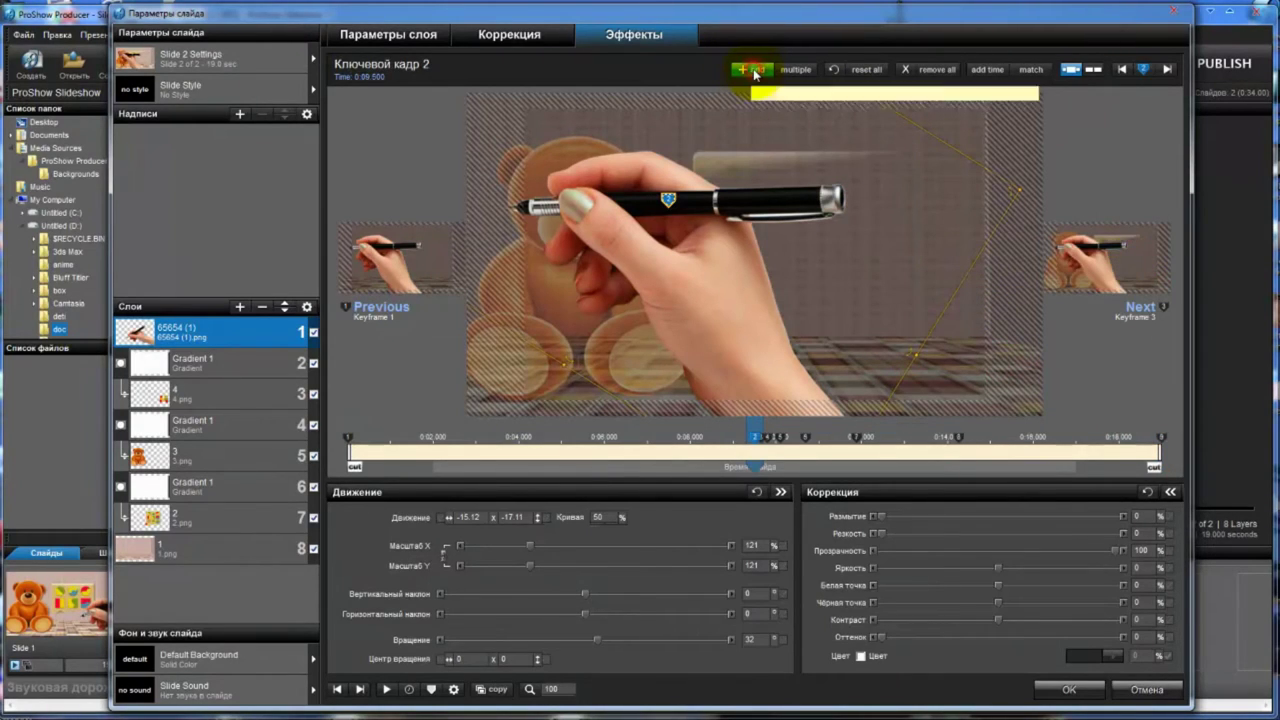
pyautogui.click(755, 71)
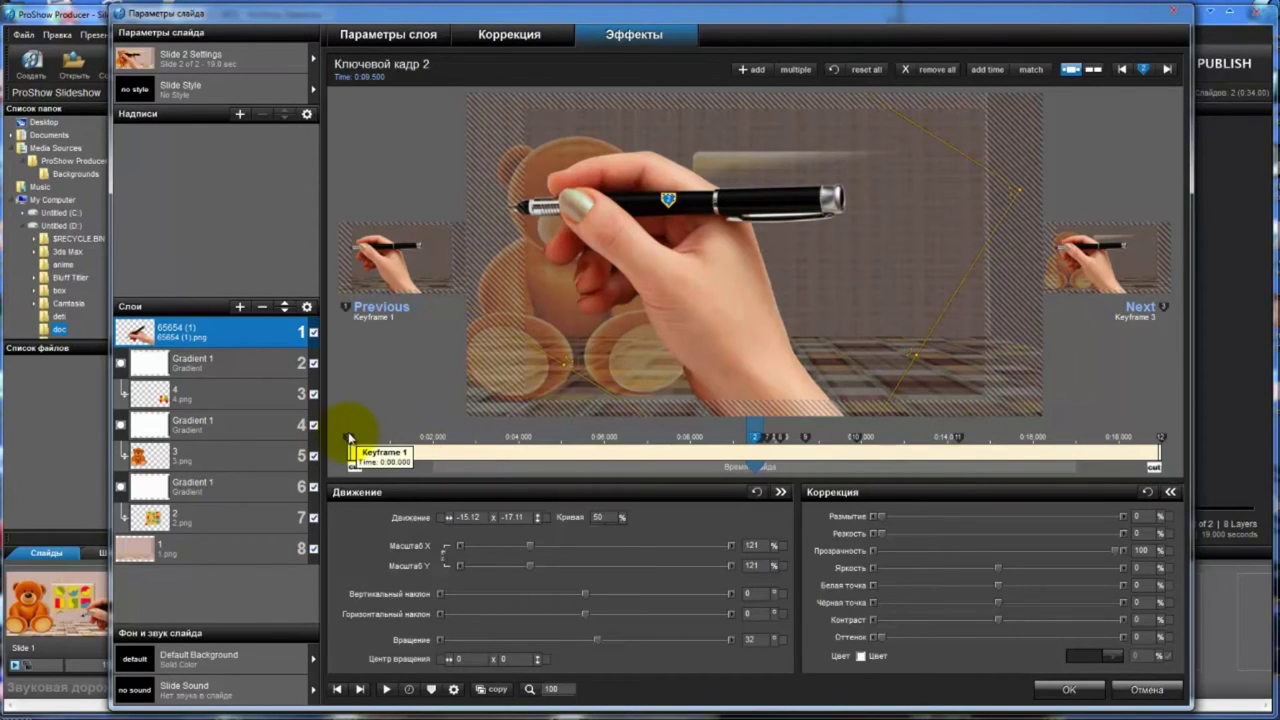
pyautogui.click(350, 440)
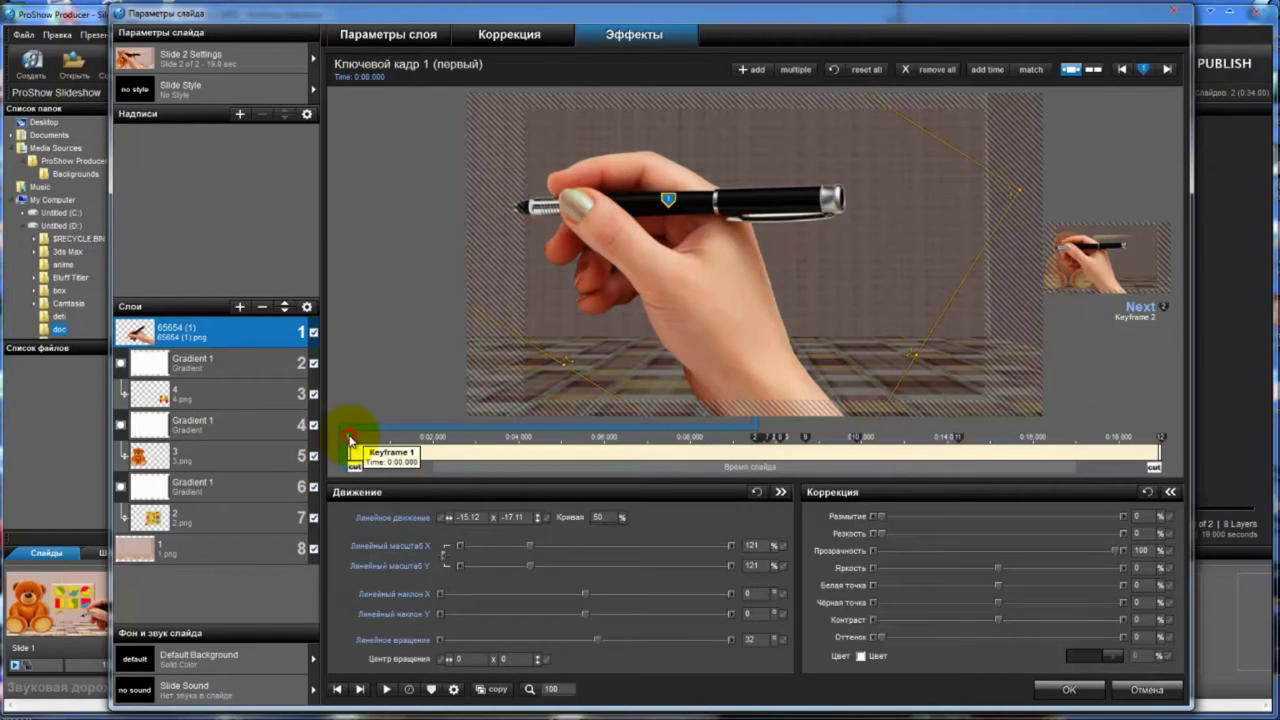
pyautogui.moveTo(350, 440); pyautogui.dragTo(445, 434)
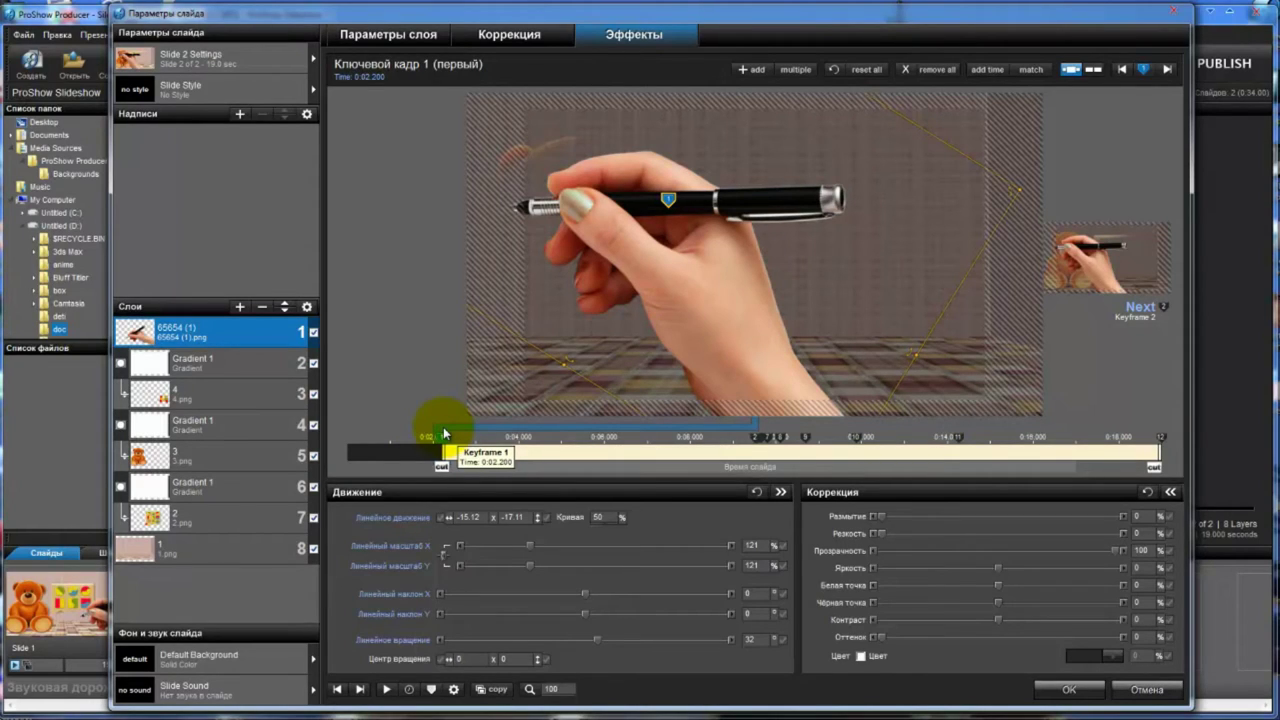
# Step: At the first keyframe, place the pen tip on the bear's left ear and enlarge the hand to about 138%
pyautogui.moveTo(509, 160); pyautogui.dragTo(572, 149)
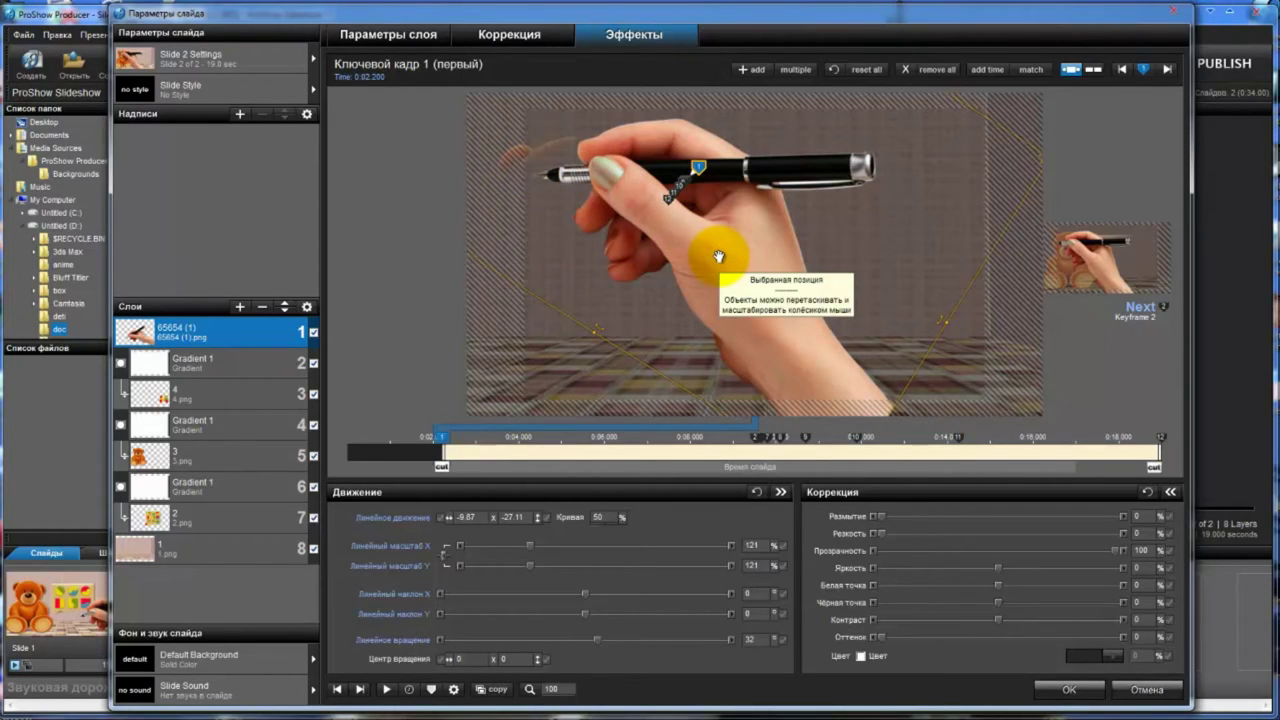
pyautogui.moveTo(718, 257); pyautogui.dragTo(687, 237)
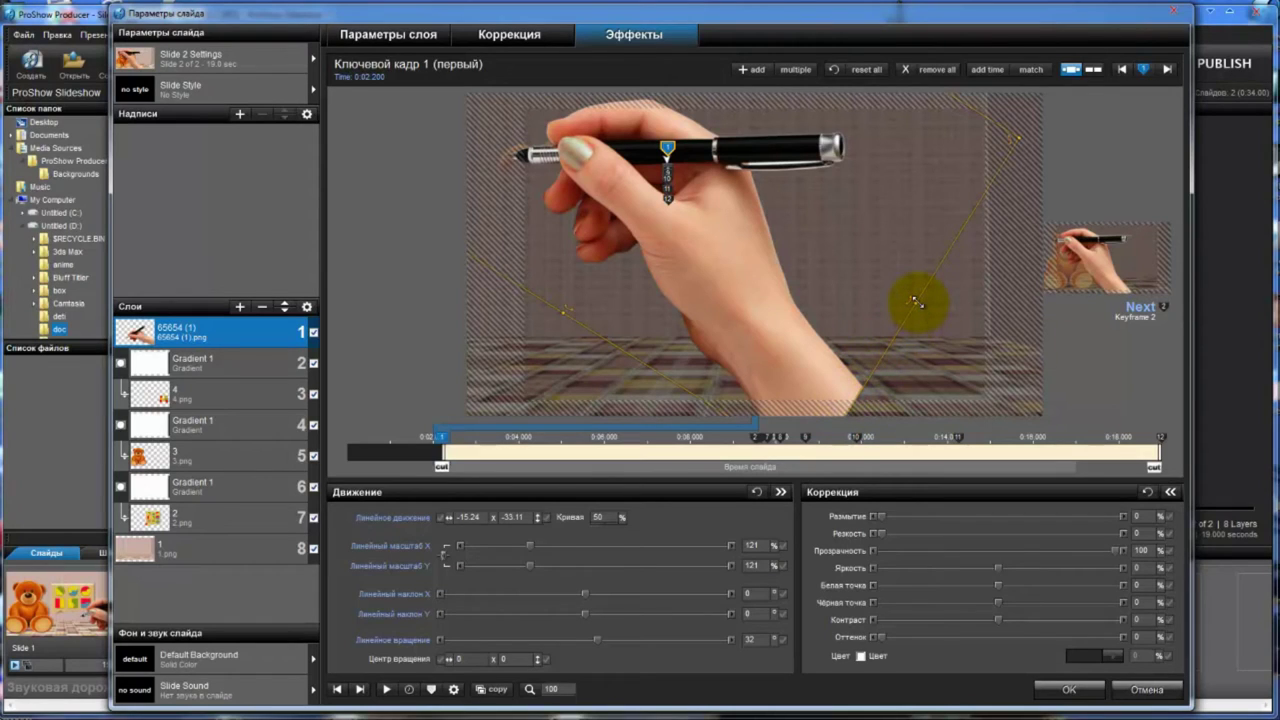
pyautogui.moveTo(916, 301); pyautogui.dragTo(734, 264)
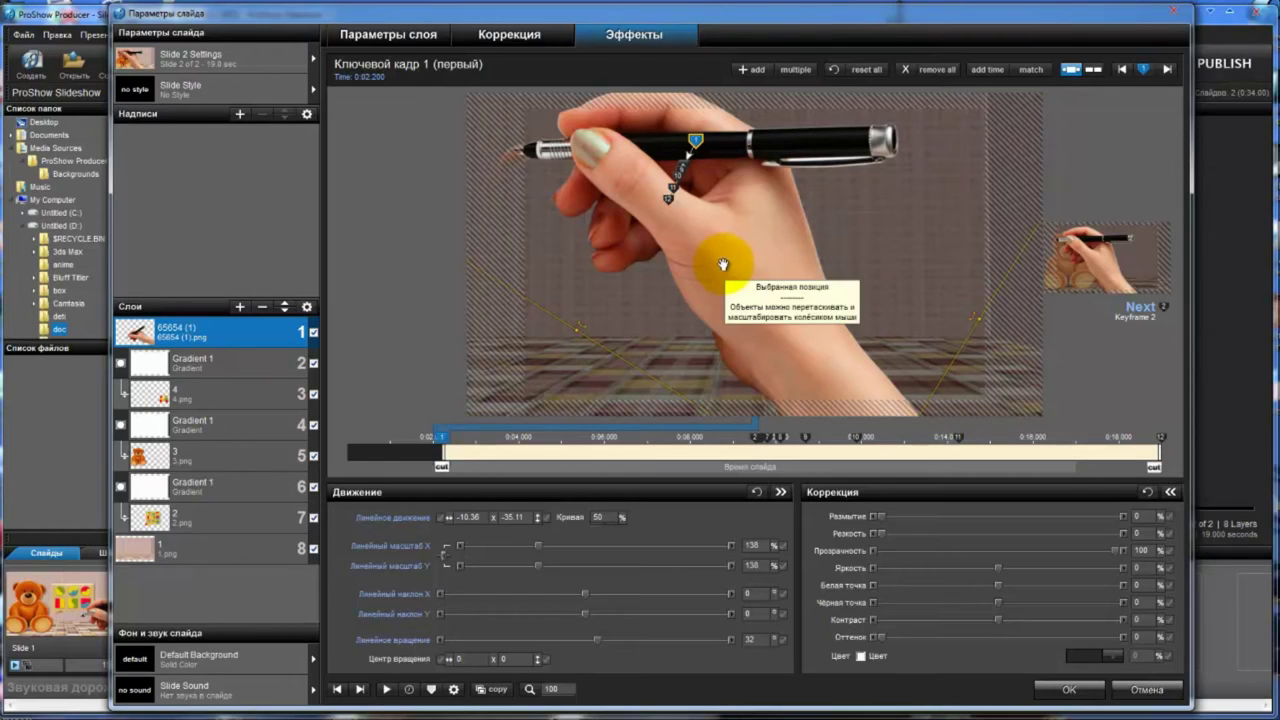
# Step: Move the hand layer's second keyframe to about 3.02 s and place the pen tip at the right end of the bear's revealed head
pyautogui.click(755, 439)
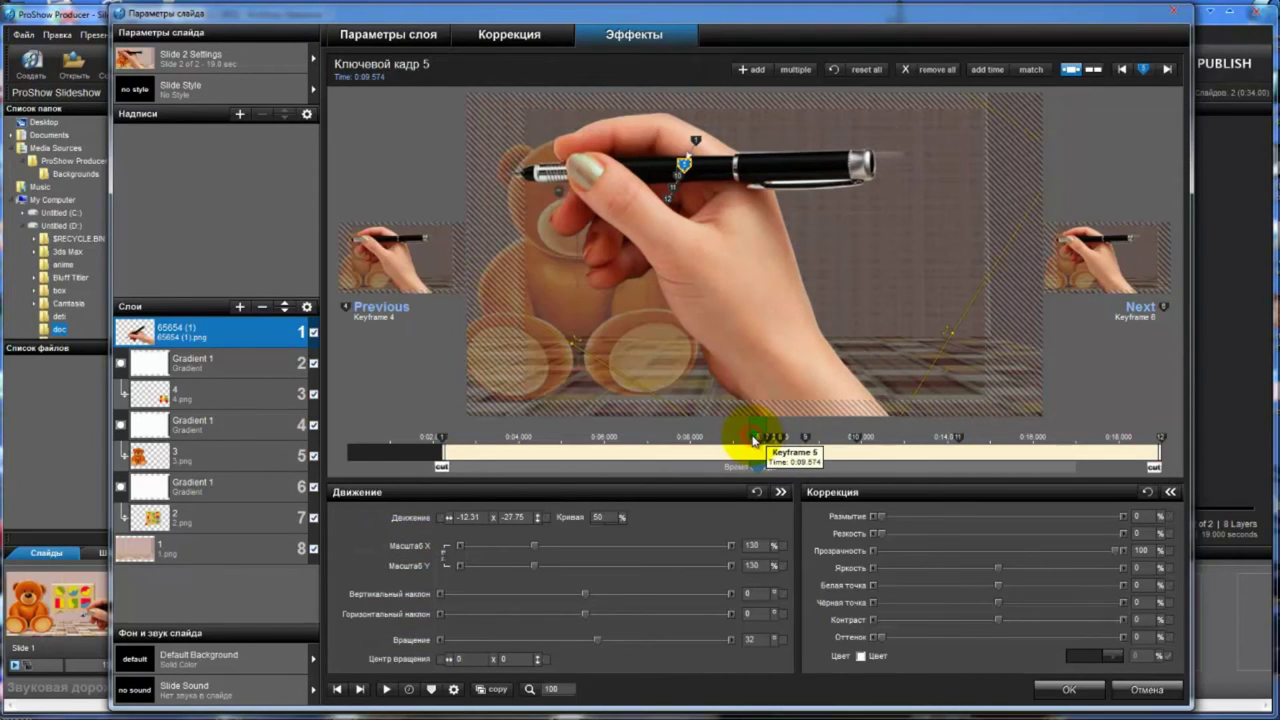
pyautogui.click(751, 440)
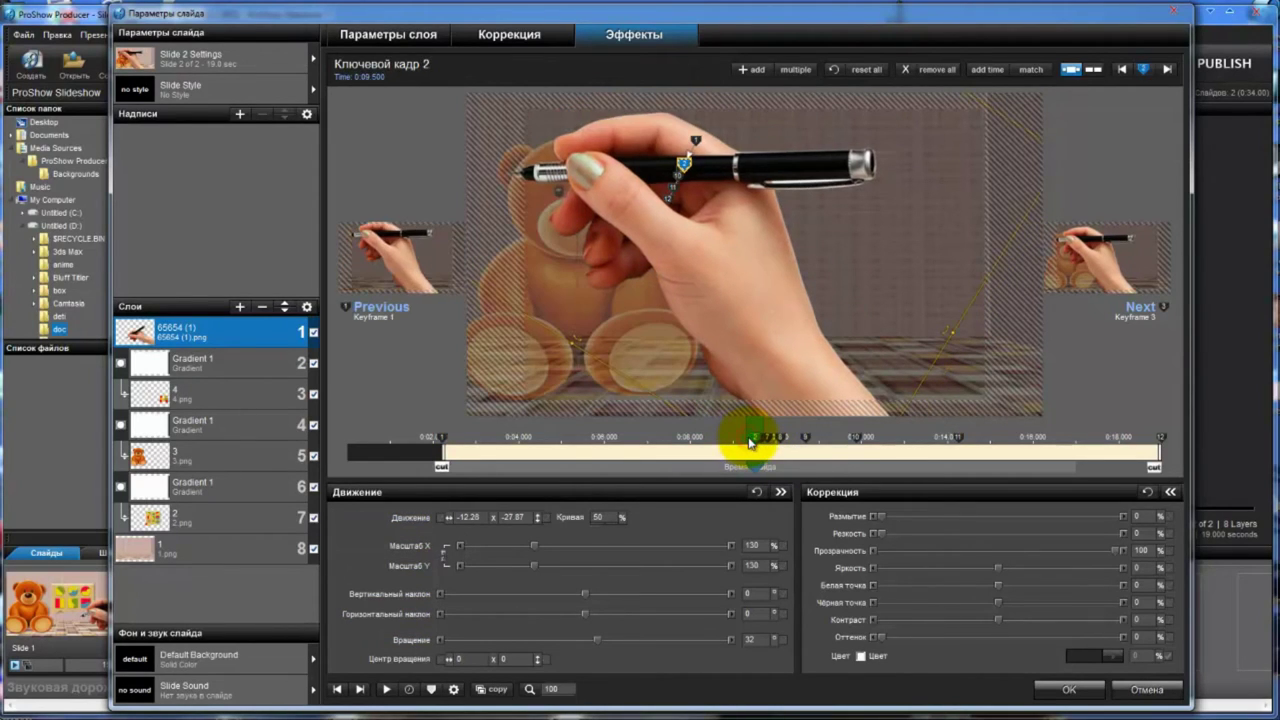
pyautogui.moveTo(751, 443); pyautogui.dragTo(475, 463)
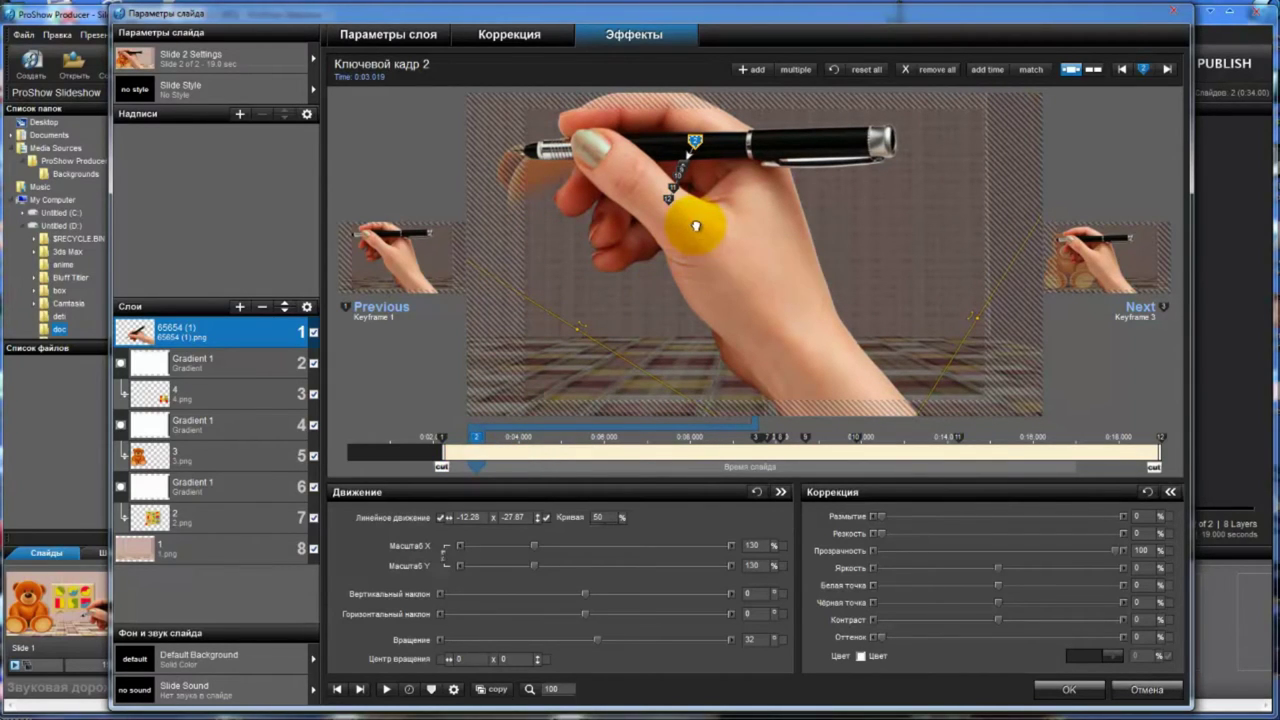
pyautogui.moveTo(693, 216); pyautogui.dragTo(817, 228)
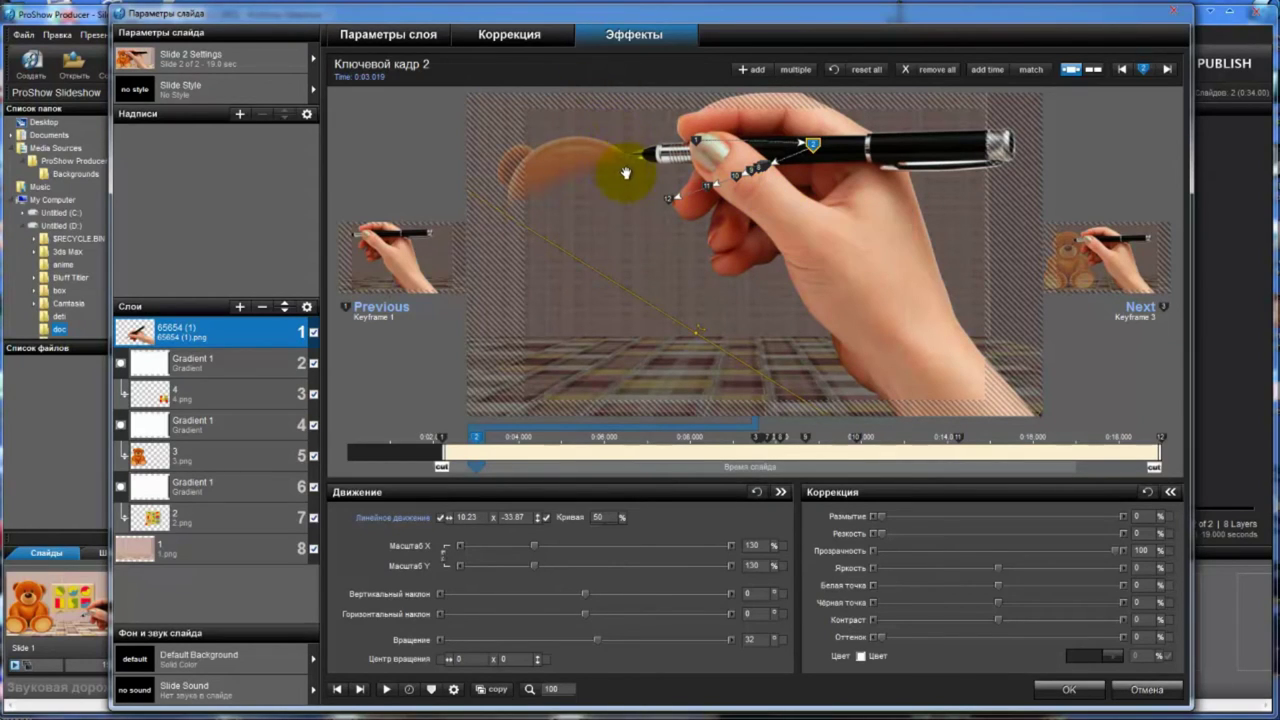
pyautogui.moveTo(626, 153); pyautogui.dragTo(627, 158)
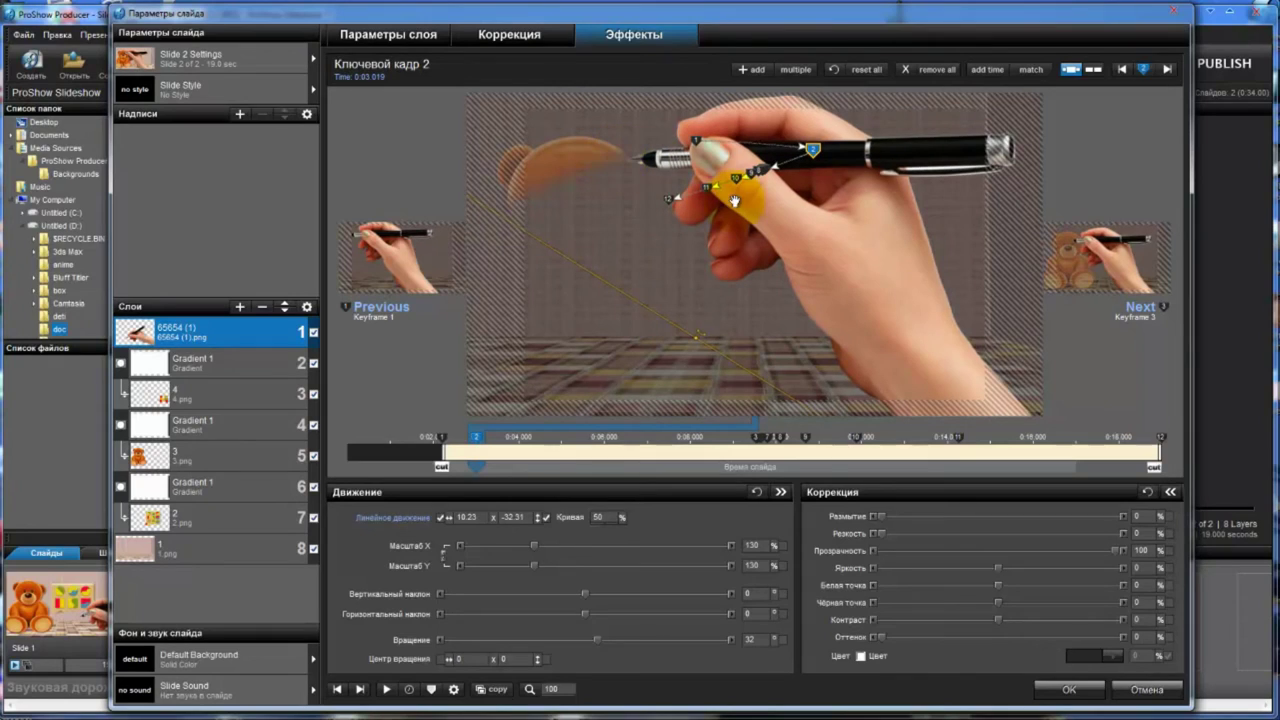
pyautogui.moveTo(745, 203); pyautogui.dragTo(745, 196)
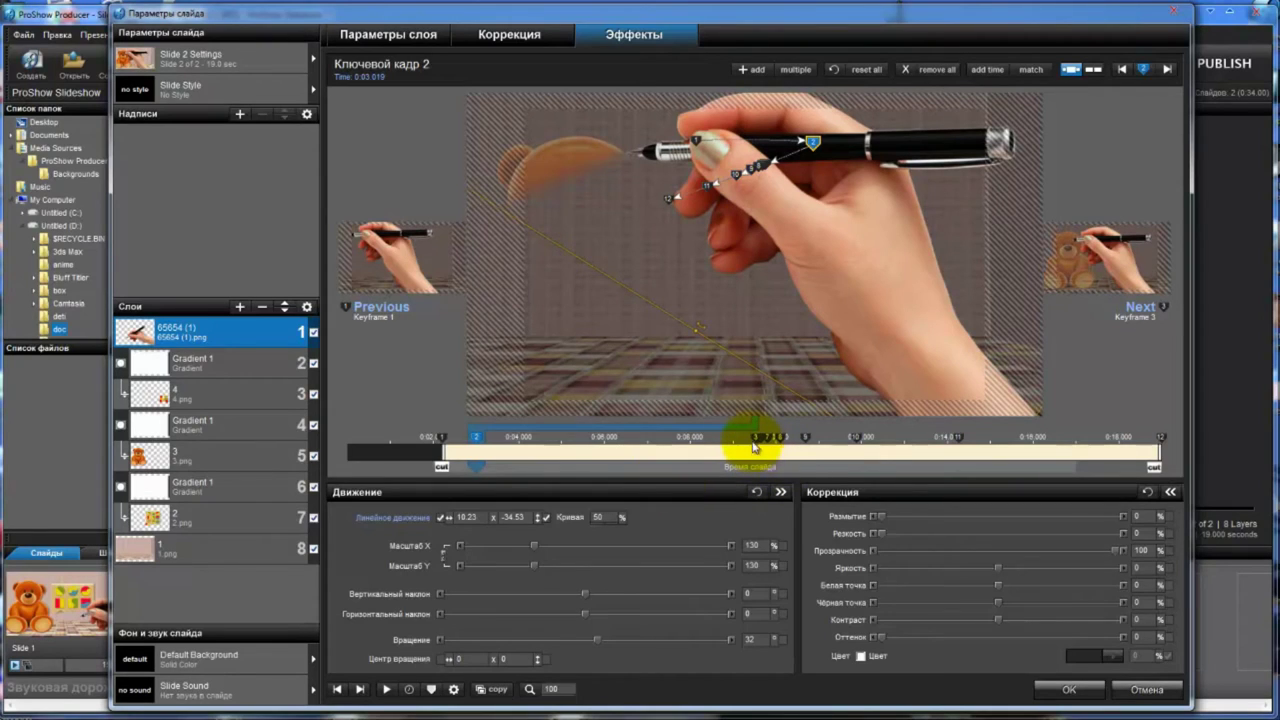
# Step: Move the hand layer's third keyframe to about 3.76 s and place the pen tip left of the bear below its head, at about -12.7 × -1.15
pyautogui.click(753, 440)
pyautogui.click(756, 441)
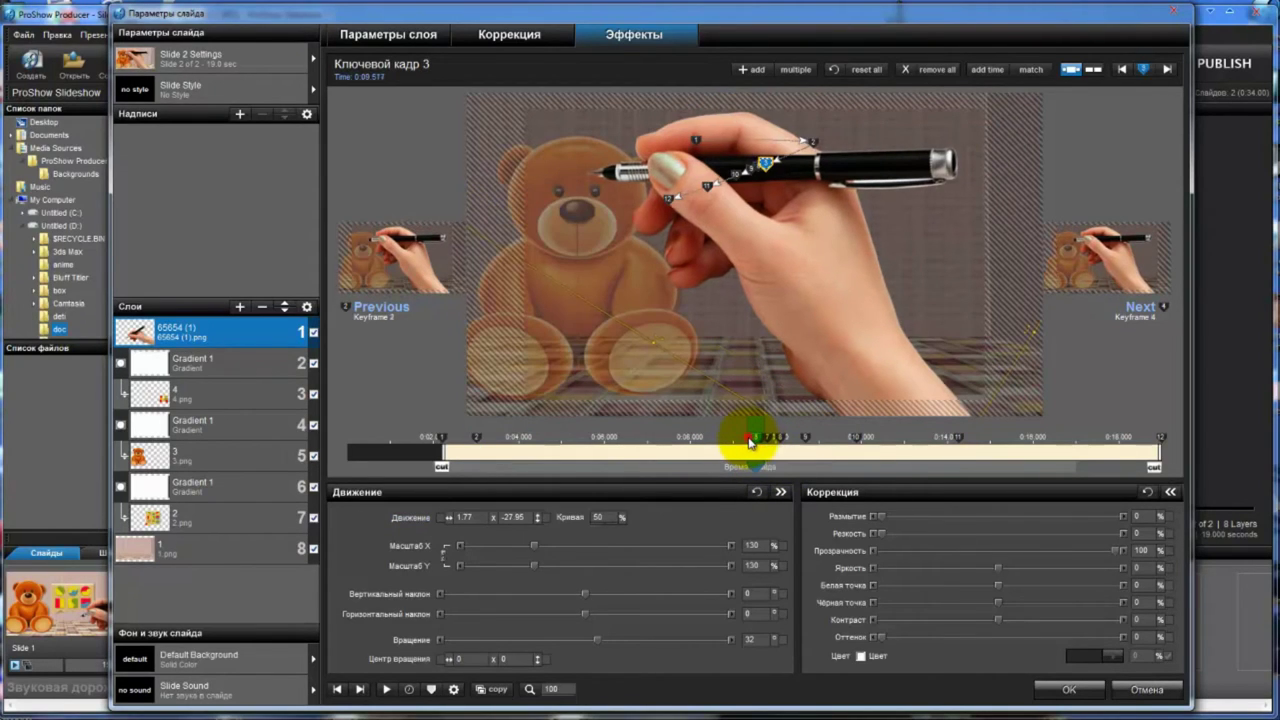
pyautogui.moveTo(757, 441); pyautogui.dragTo(508, 446)
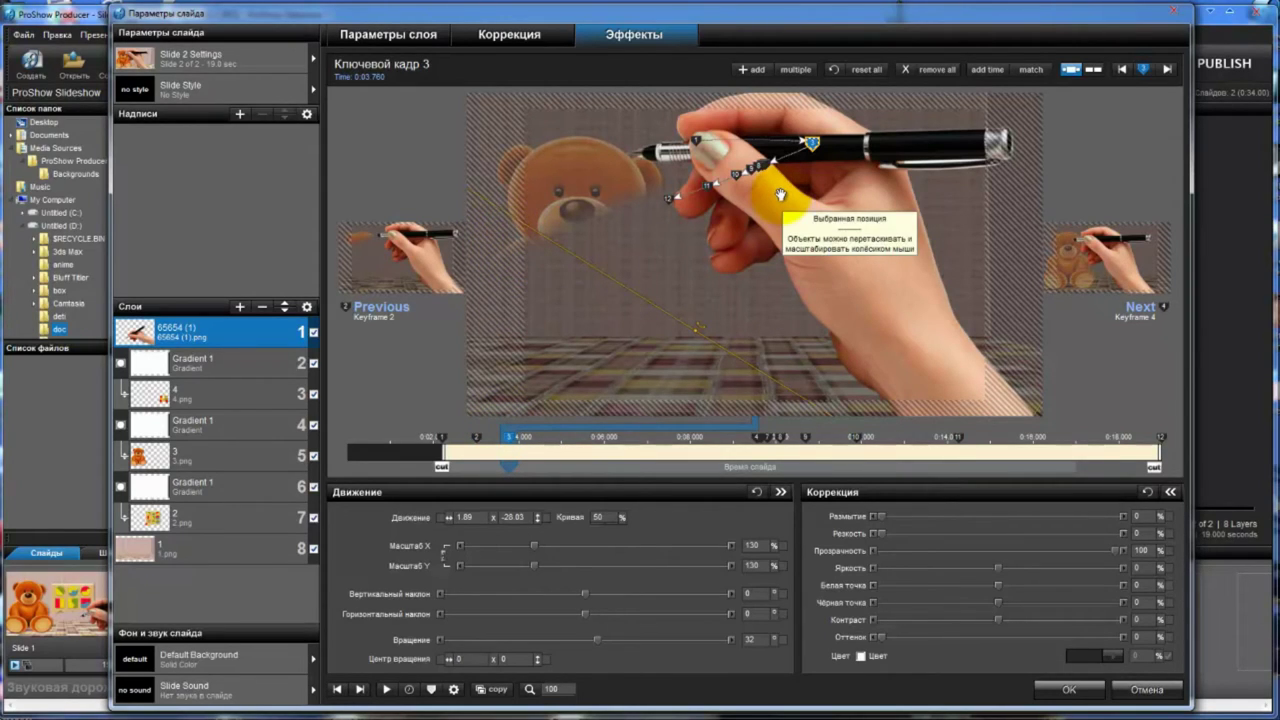
pyautogui.moveTo(781, 194); pyautogui.dragTo(648, 306)
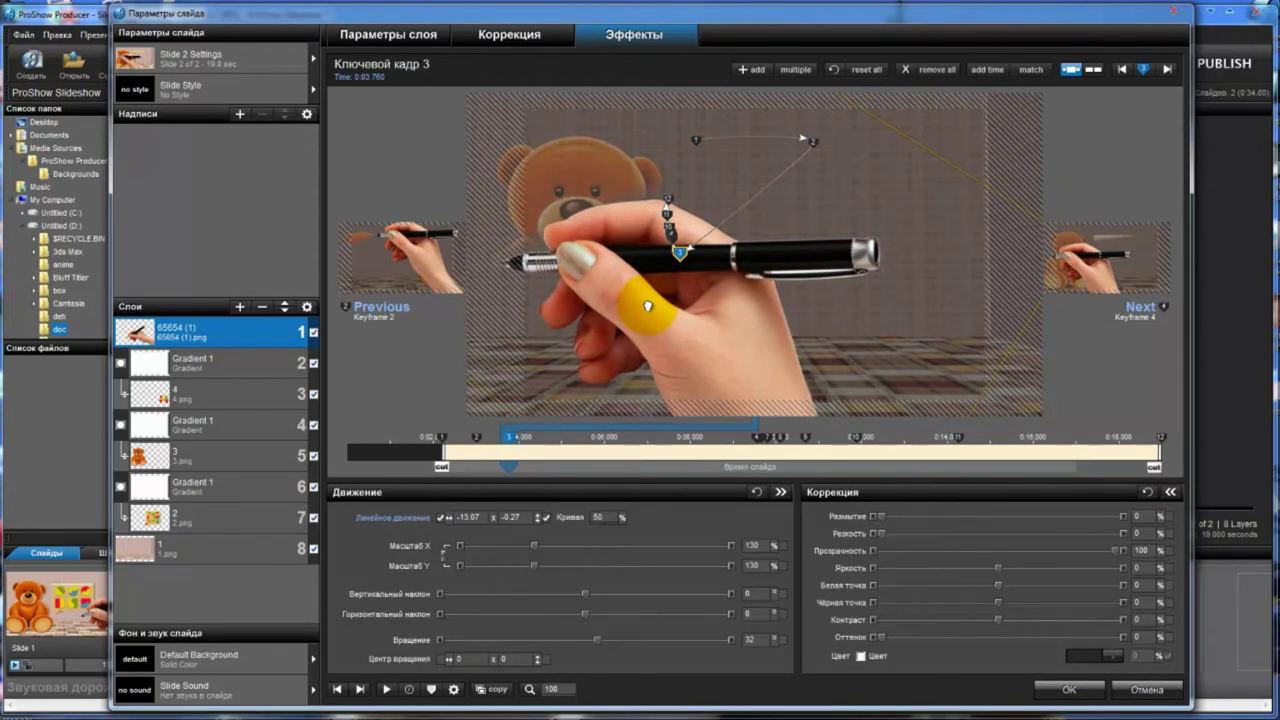
pyautogui.moveTo(648, 306); pyautogui.dragTo(650, 302)
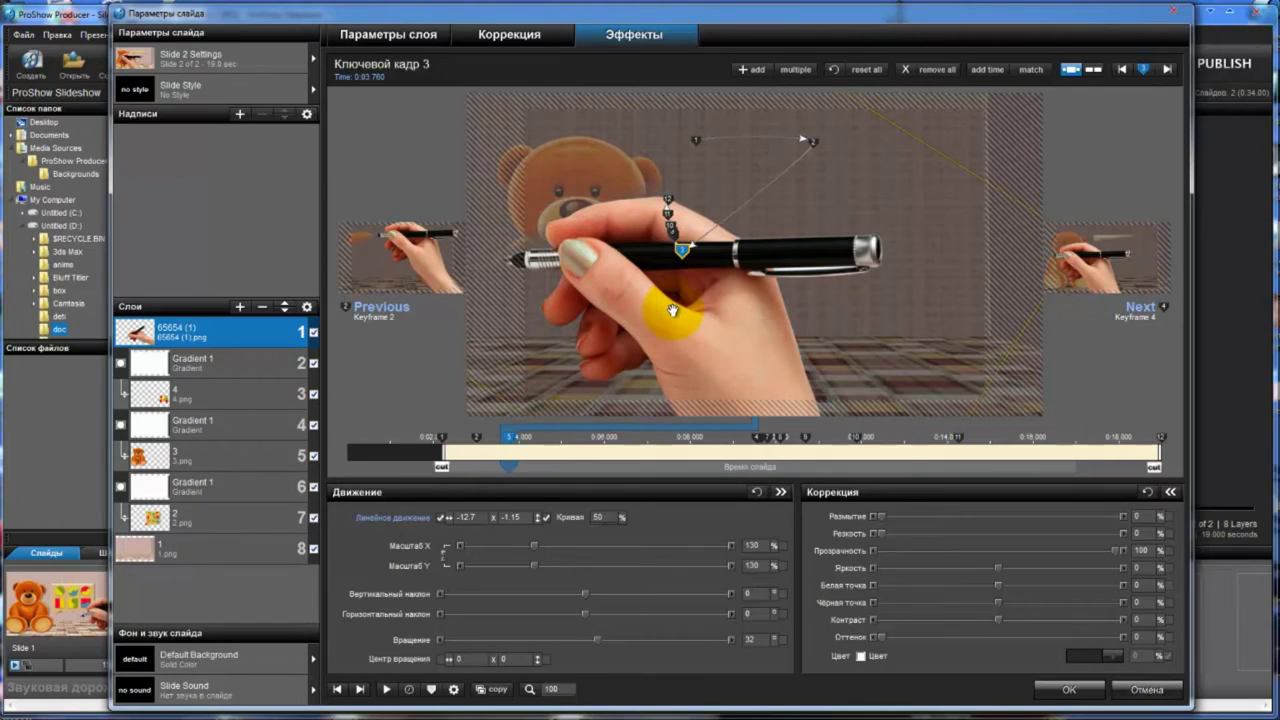
# Step: Move the fourth keyframe to about 4.58 s, rotate the hand to 24° and place the pen tip at the bear's right shoulder
pyautogui.click(755, 440)
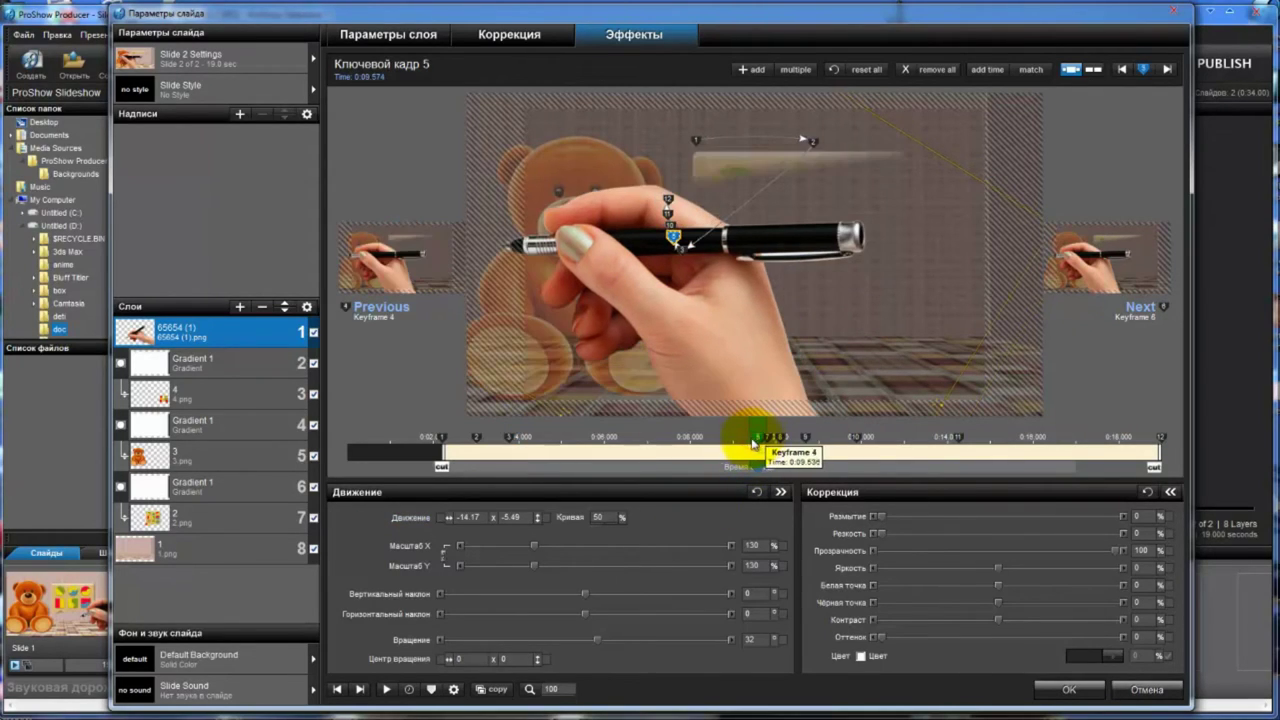
pyautogui.moveTo(753, 441); pyautogui.dragTo(540, 458)
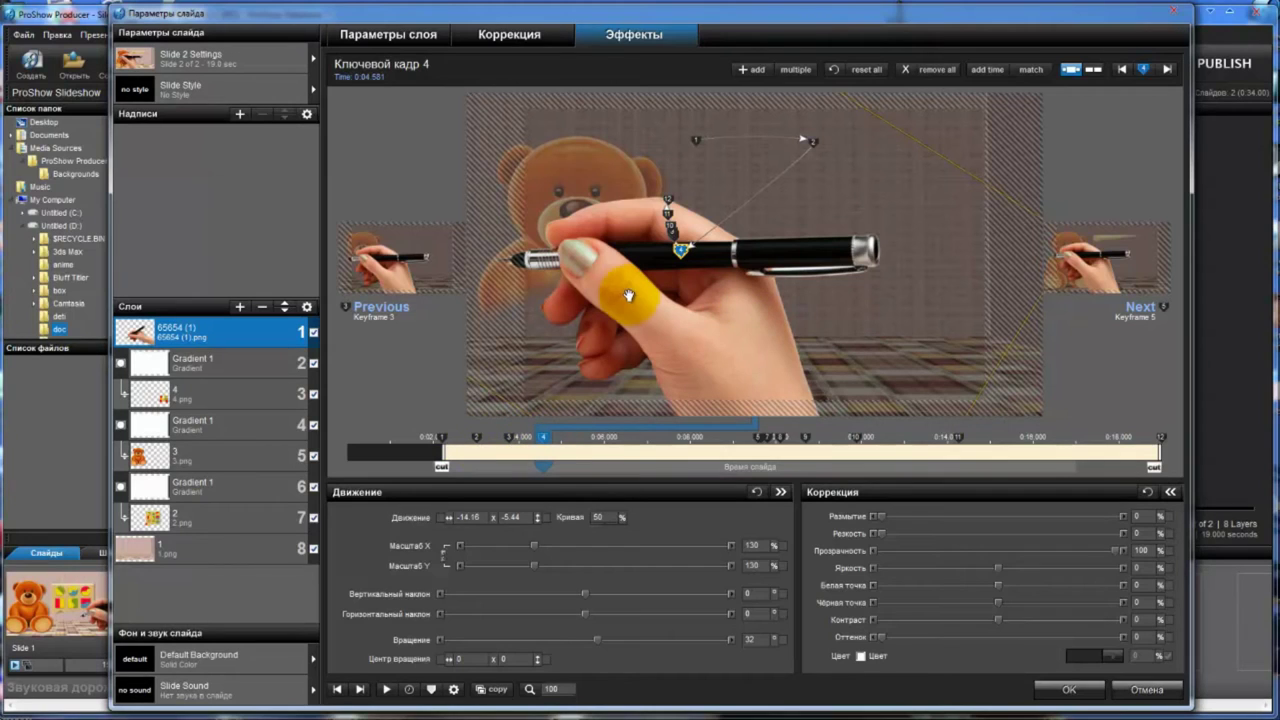
pyautogui.moveTo(606, 263); pyautogui.dragTo(774, 277)
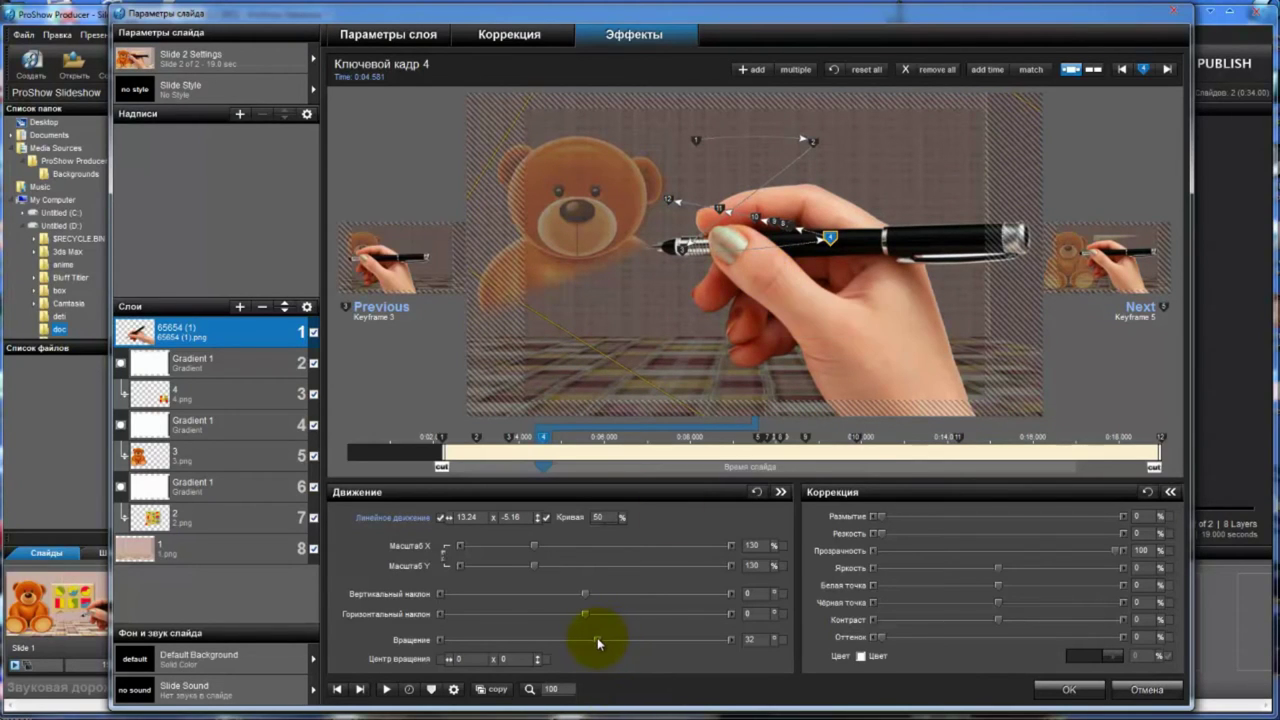
pyautogui.moveTo(598, 643); pyautogui.dragTo(594, 643)
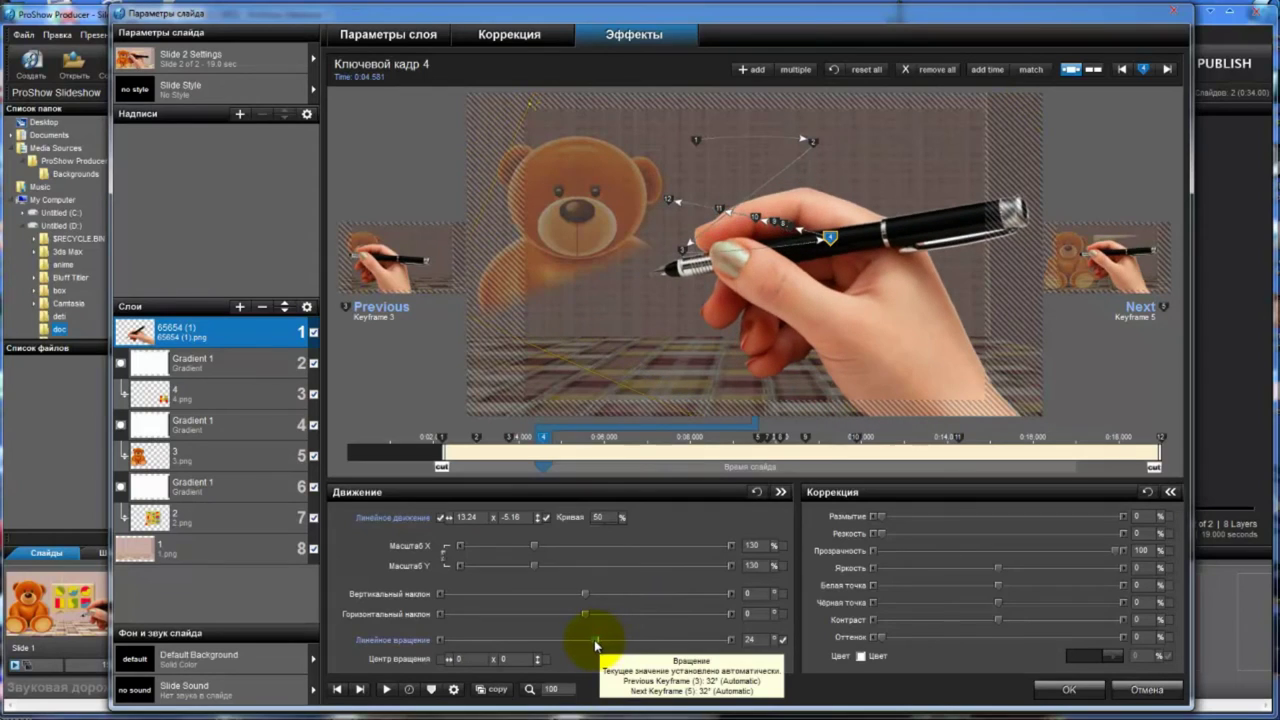
pyautogui.moveTo(913, 338); pyautogui.dragTo(914, 316)
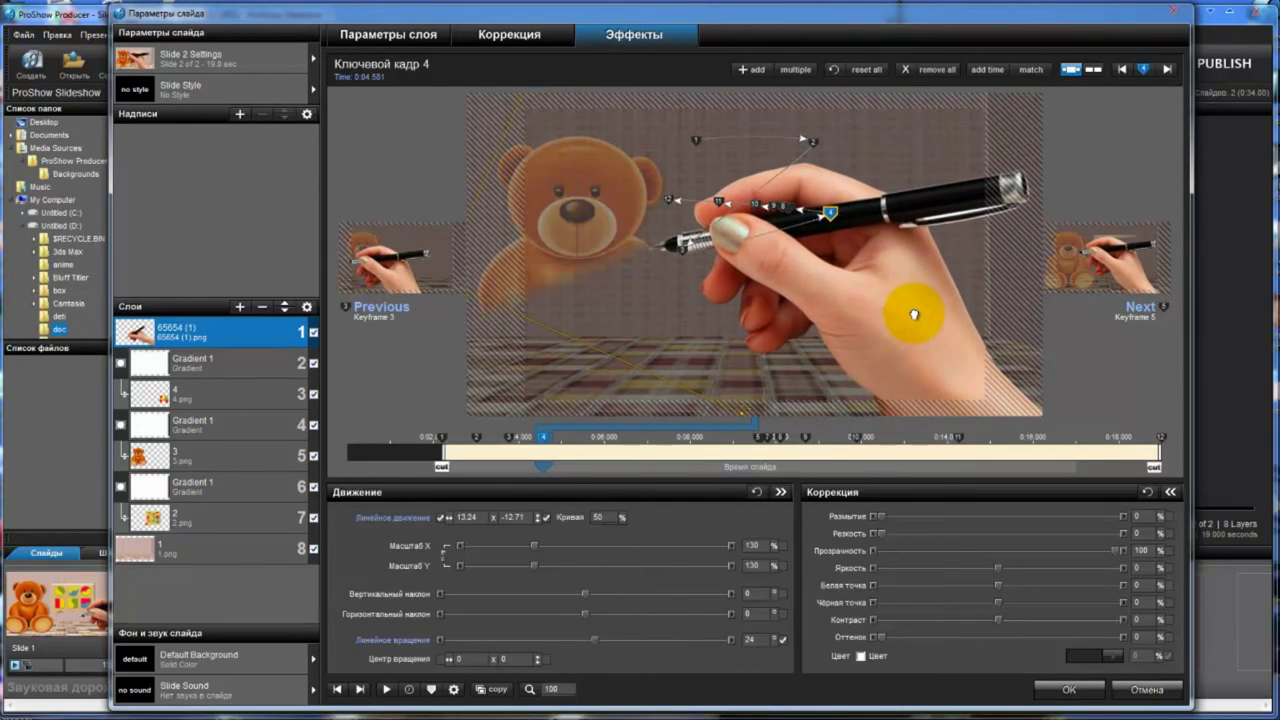
# Step: Move the hand layer's fifth keyframe to about 5.35 s and place the pen tip at the bear's lower left foot
pyautogui.click(757, 439)
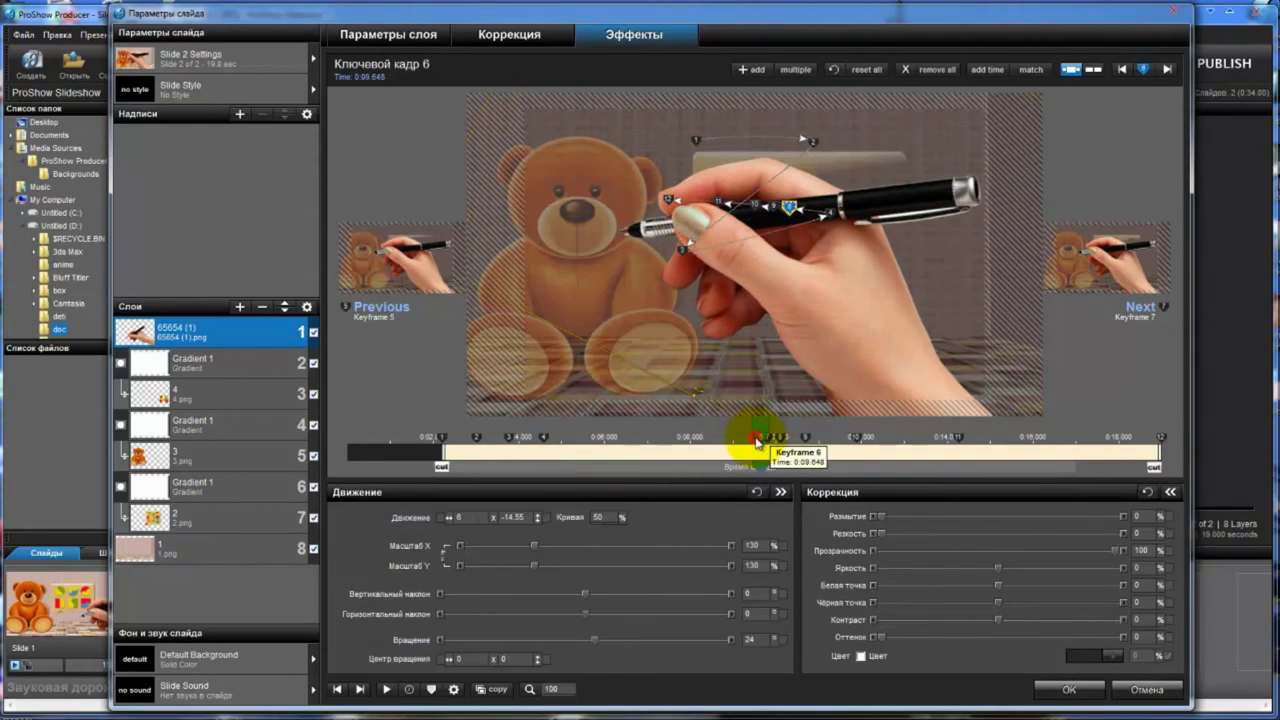
pyautogui.click(757, 440)
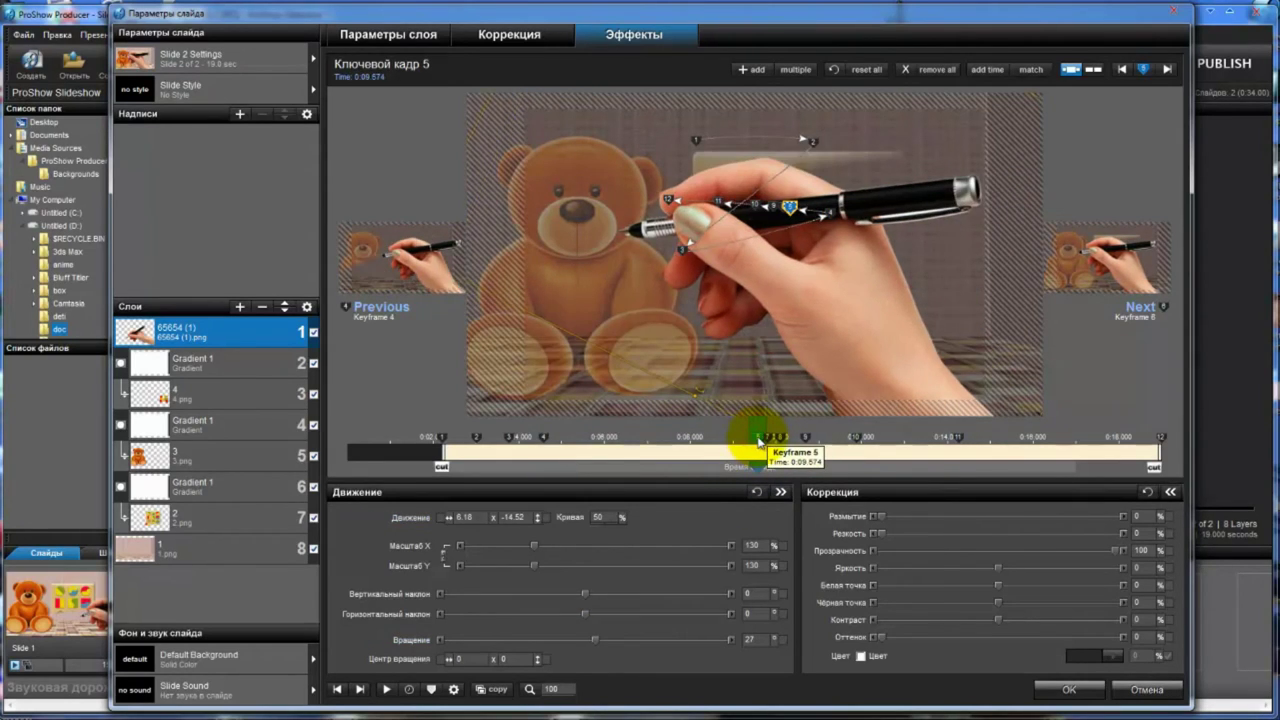
pyautogui.moveTo(757, 440); pyautogui.dragTo(576, 452)
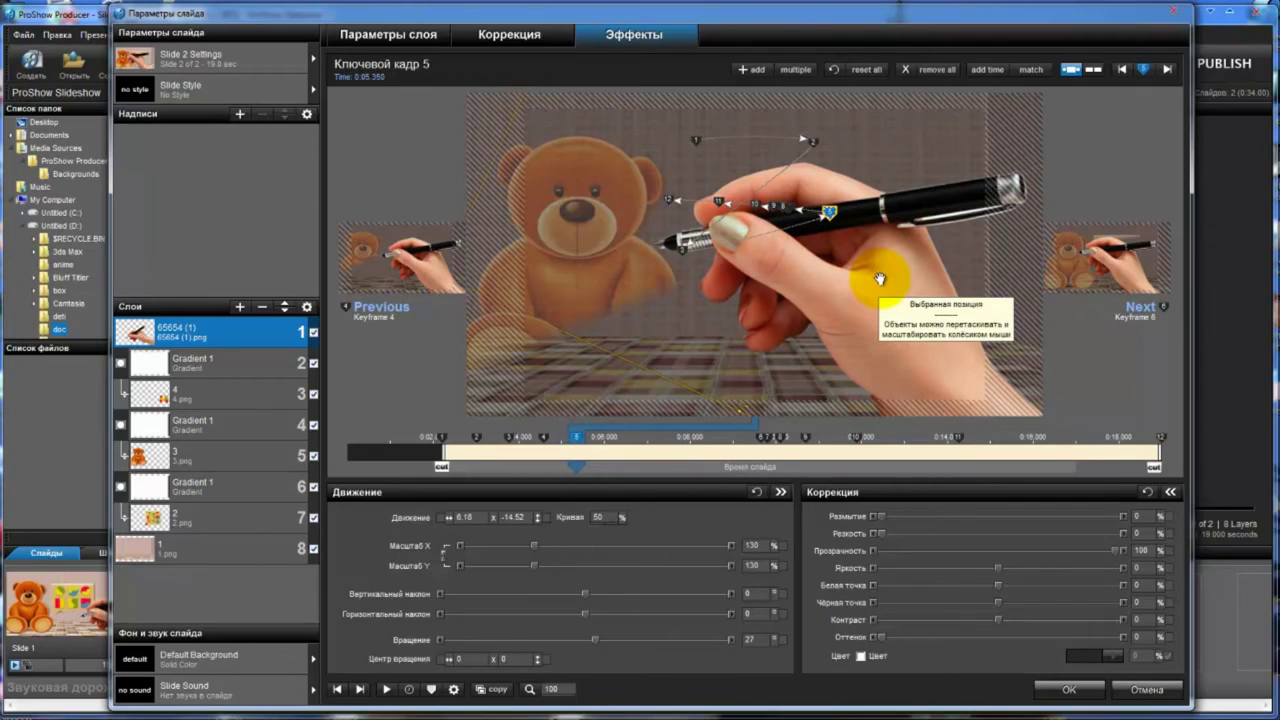
pyautogui.moveTo(894, 266); pyautogui.dragTo(712, 389)
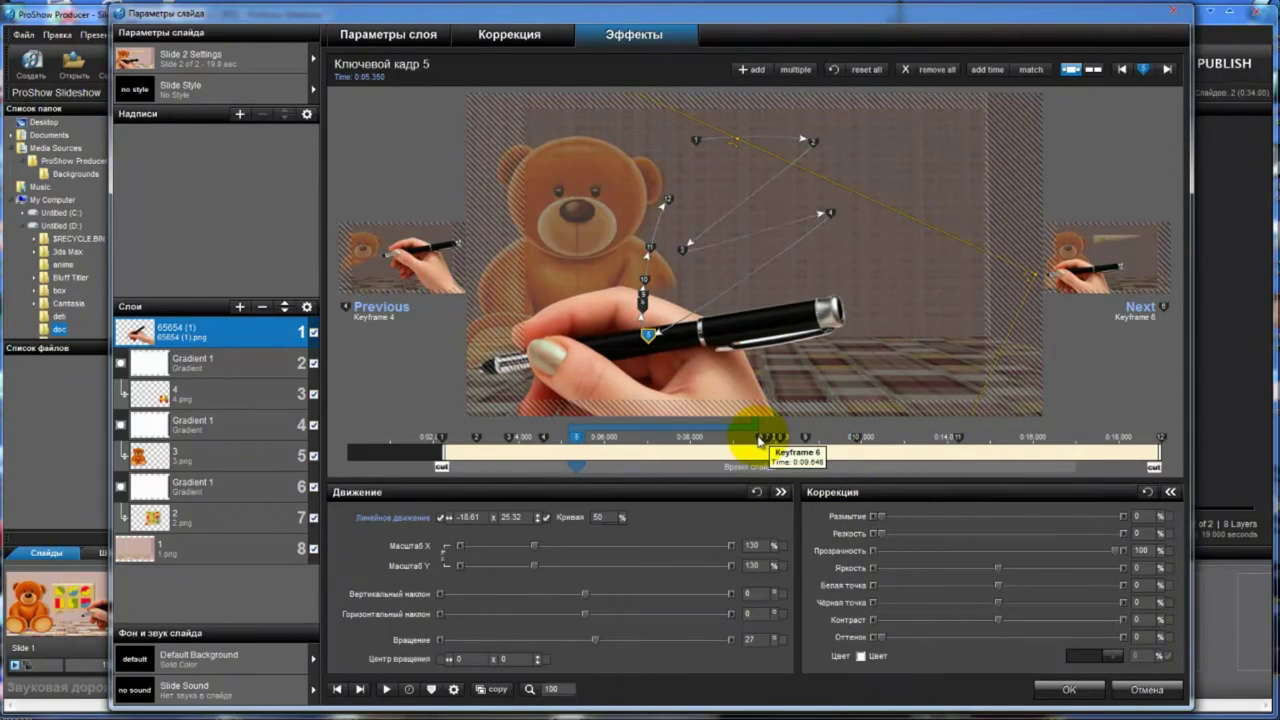
# Step: Move the sixth keyframe to about 6.06 s, rotate the hand to 20° and place the pen tip right of the bear's right foot
pyautogui.click(760, 439)
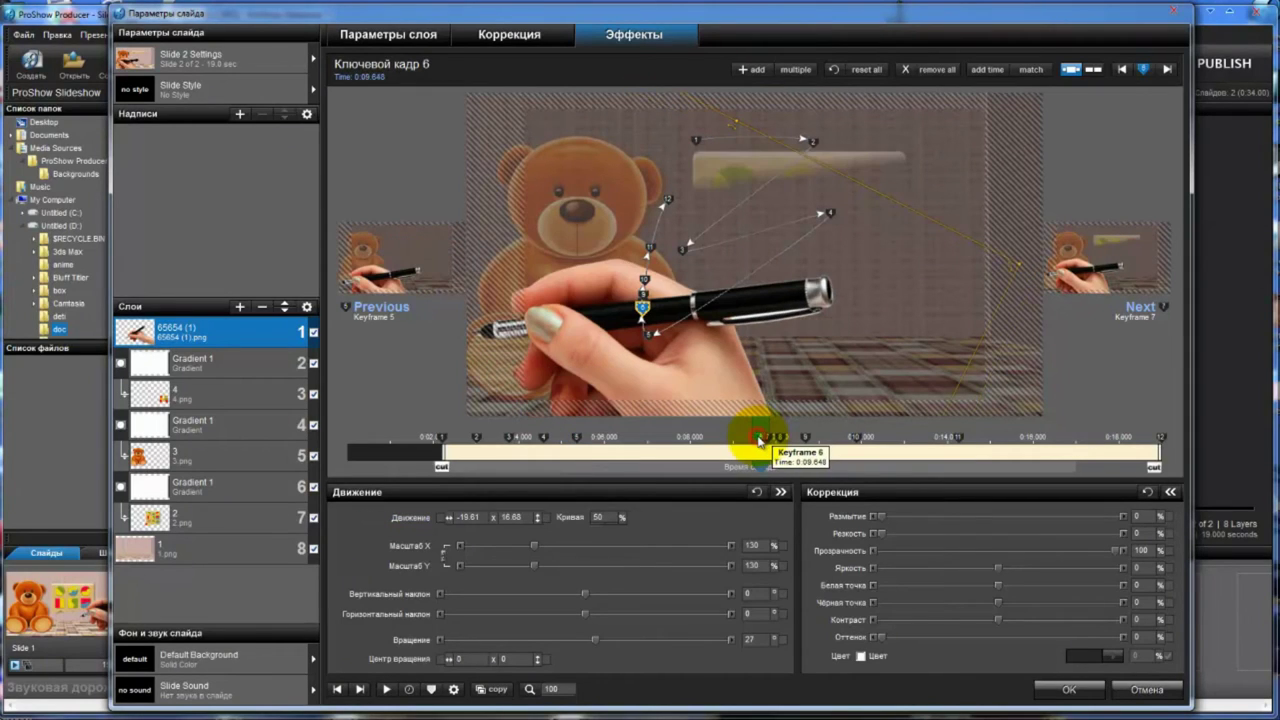
pyautogui.moveTo(760, 439); pyautogui.dragTo(600, 447)
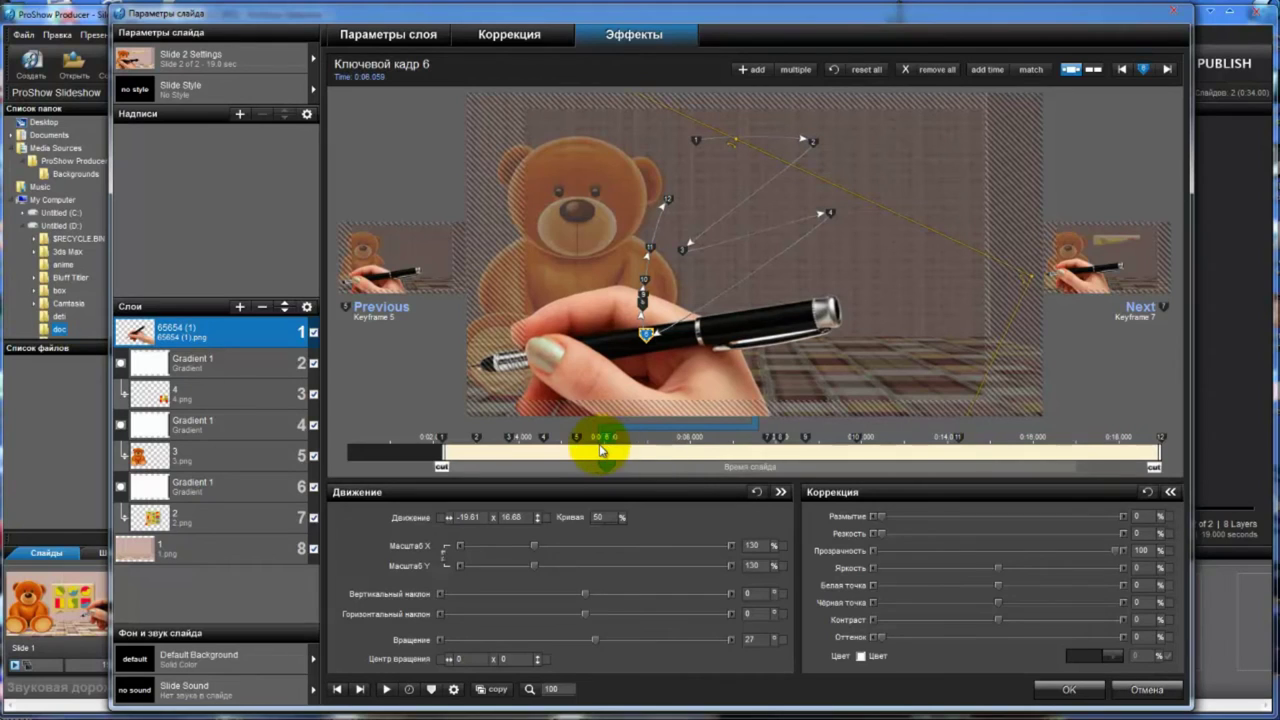
pyautogui.moveTo(604, 392)
pyautogui.mouseDown()
pyautogui.moveTo(742, 380)
pyautogui.moveTo(827, 355)
pyautogui.mouseUp()
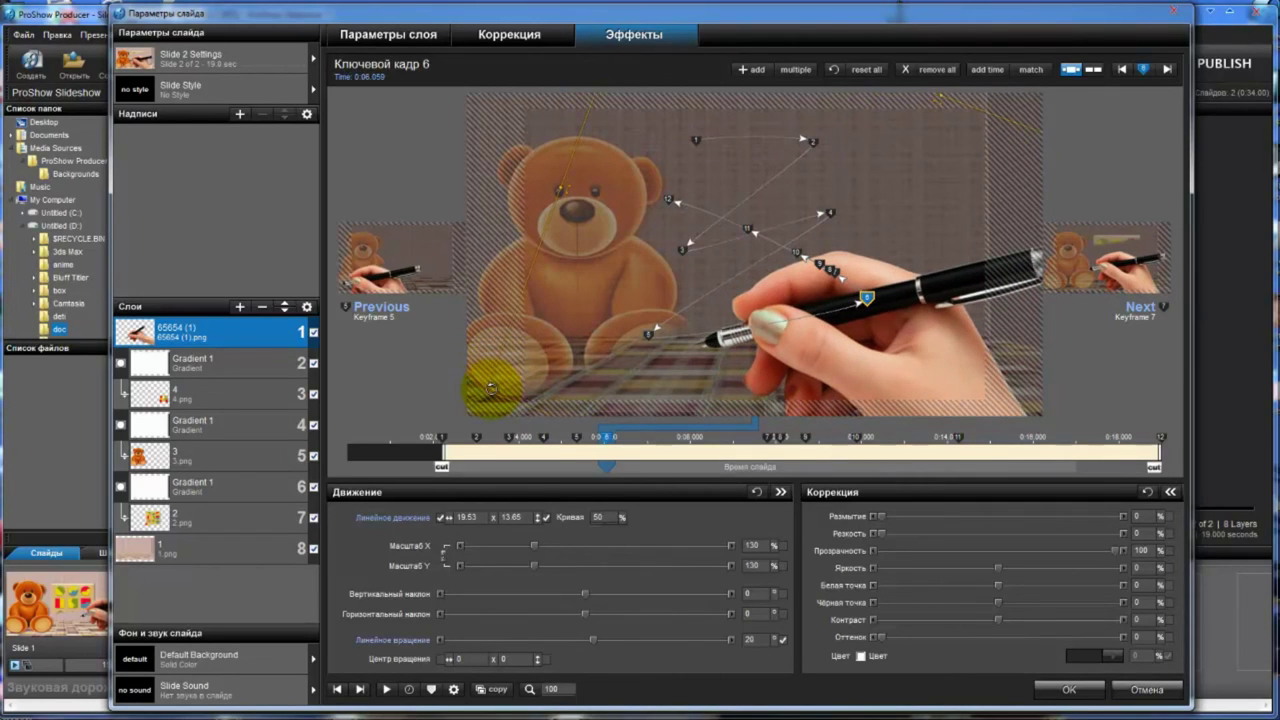
pyautogui.moveTo(911, 380); pyautogui.dragTo(930, 360)
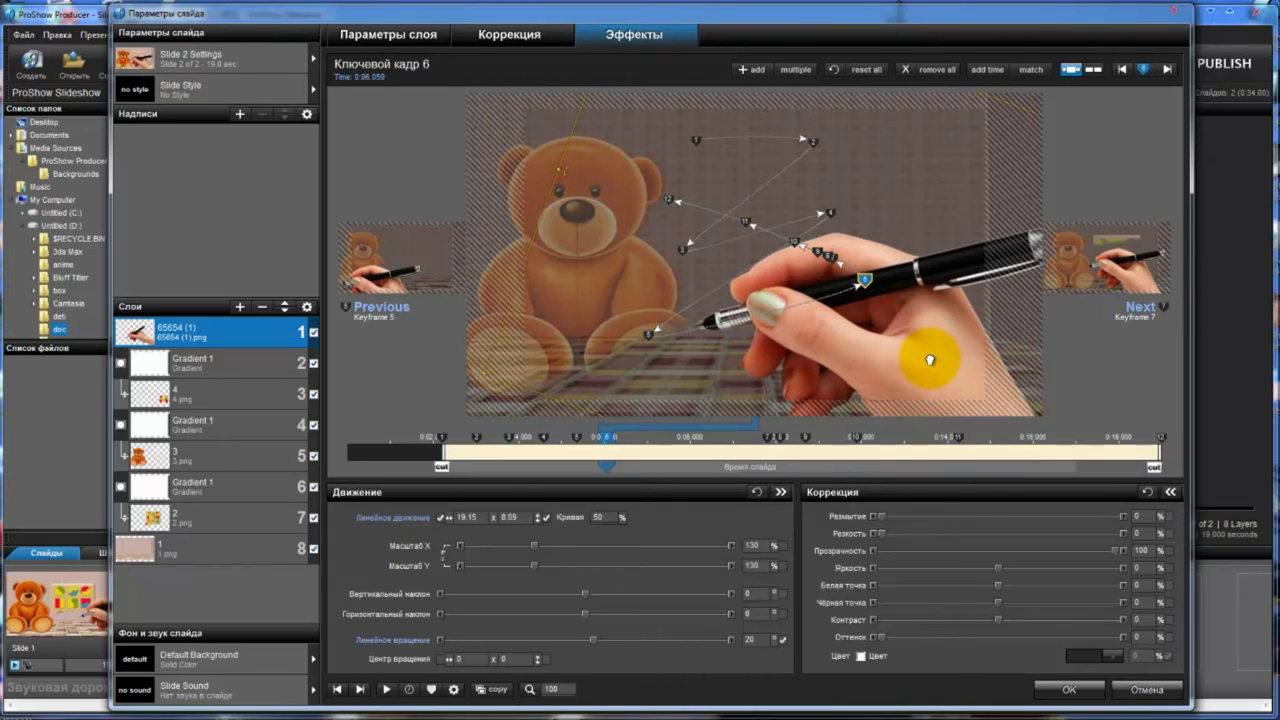
# Step: Move the hand layer's seventh keyframe to about 6.63 s and place the pen tip below the bear between its feet, at about -5.34 × 31.7
pyautogui.click(770, 440)
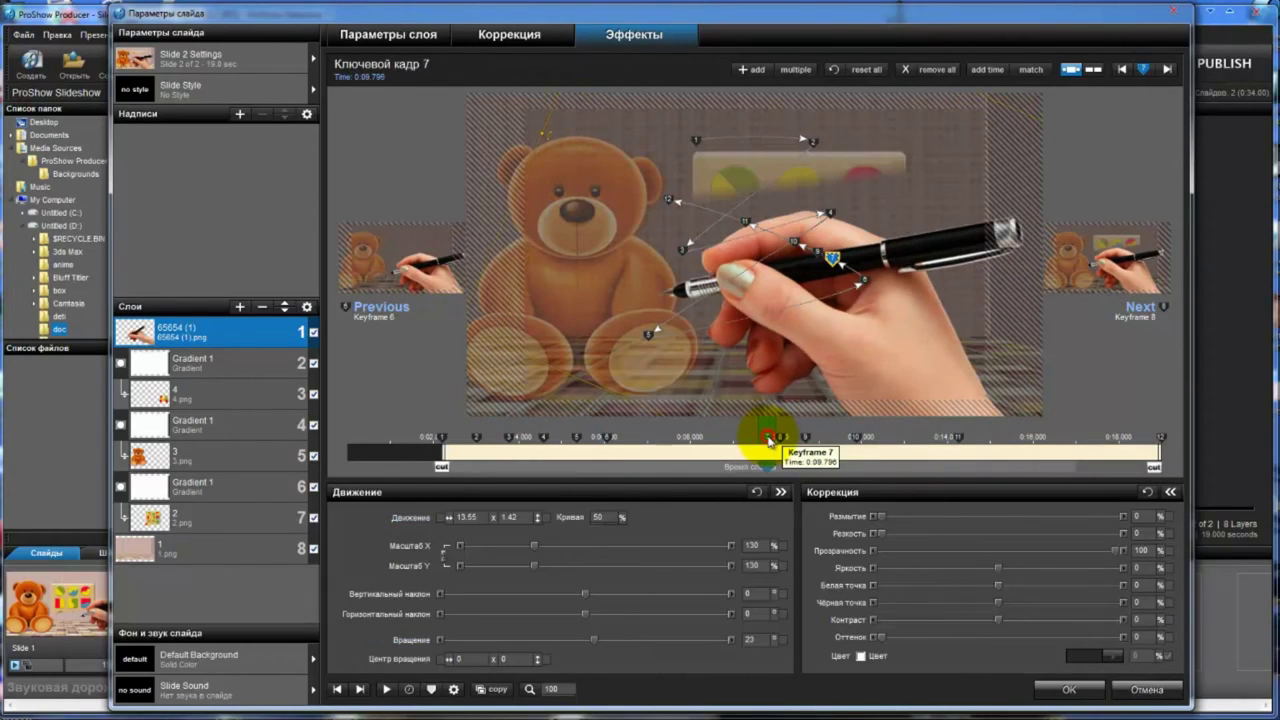
pyautogui.moveTo(769, 441); pyautogui.dragTo(628, 460)
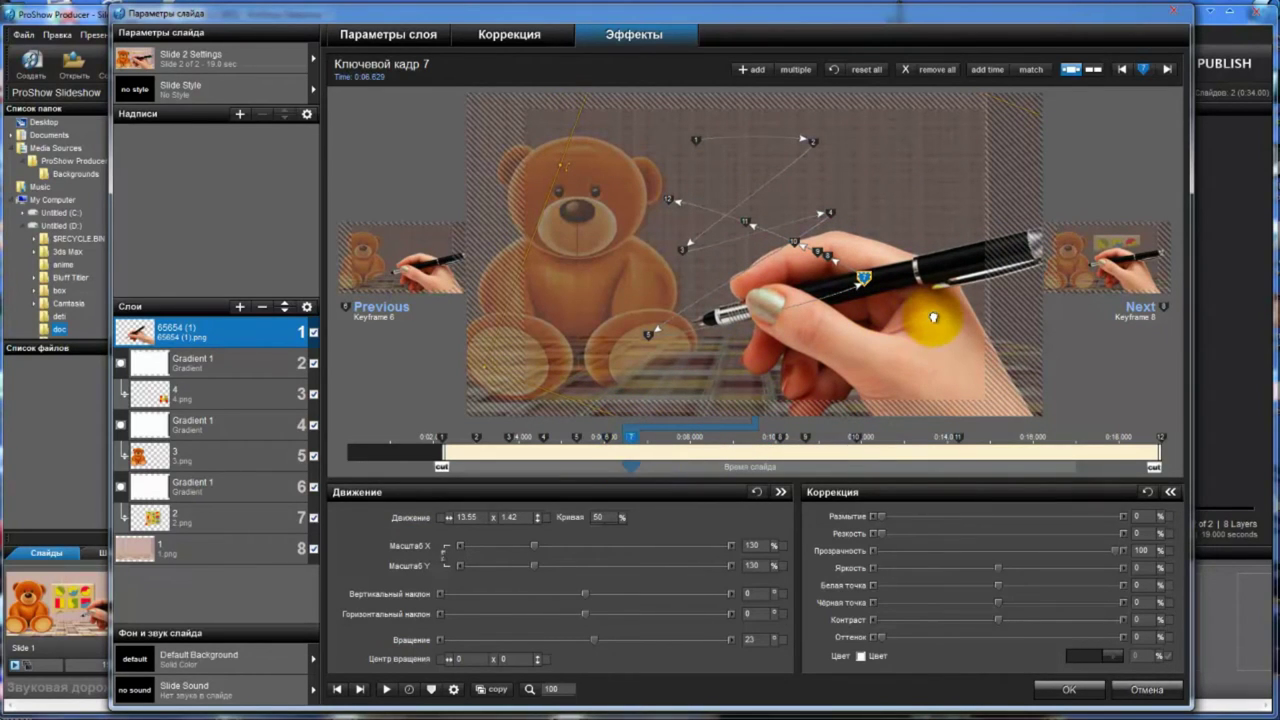
pyautogui.moveTo(928, 322); pyautogui.dragTo(793, 396)
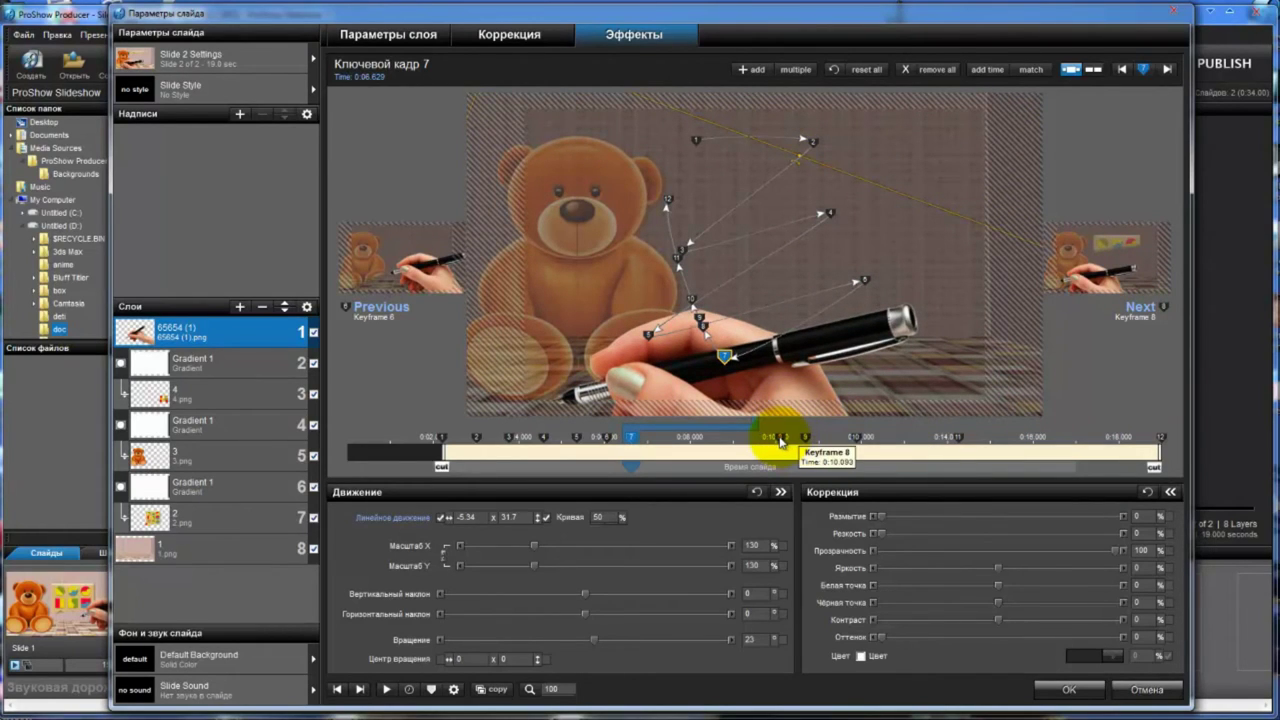
# Step: Move the eighth keyframe to about 7.87 s, rotate the hand to 12° and place the pen tip at the lower edge of the bear's right foot
pyautogui.click(779, 438)
pyautogui.moveTo(779, 440)
pyautogui.mouseDown()
pyautogui.moveTo(663, 442)
pyautogui.moveTo(662, 455)
pyautogui.mouseUp()
pyautogui.moveTo(788, 385); pyautogui.dragTo(914, 373)
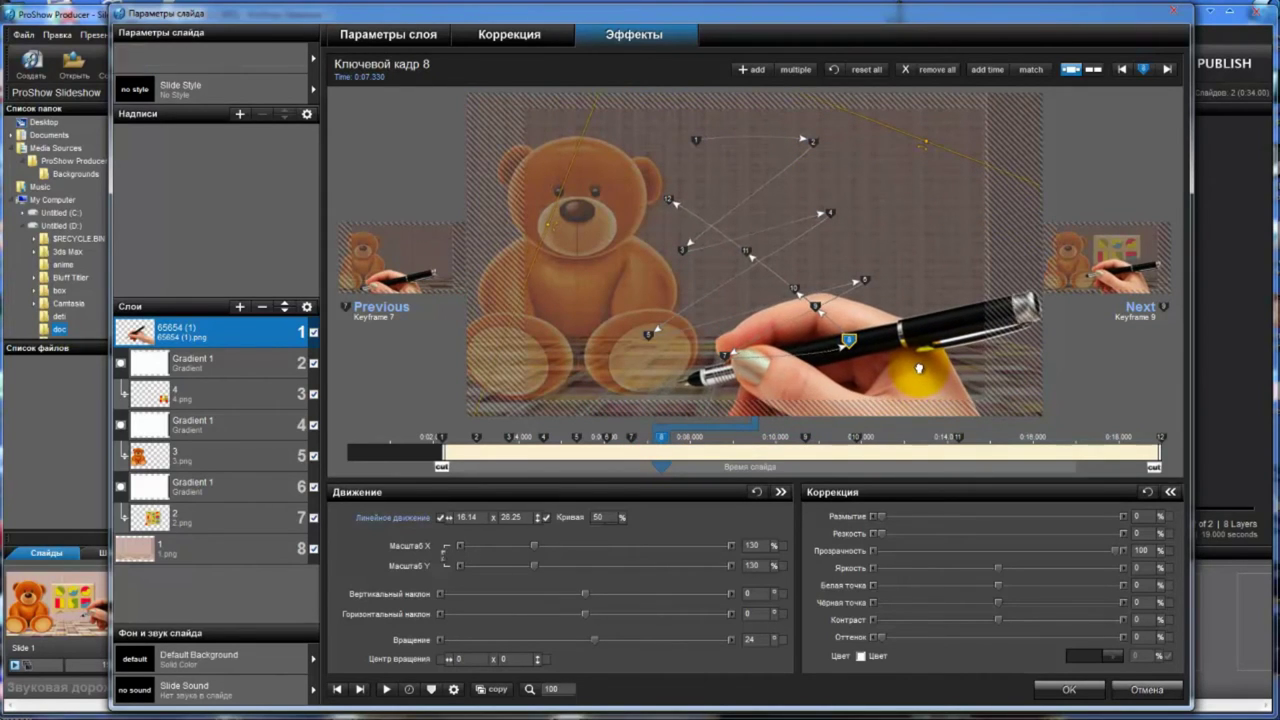
pyautogui.moveTo(659, 439); pyautogui.dragTo(690, 444)
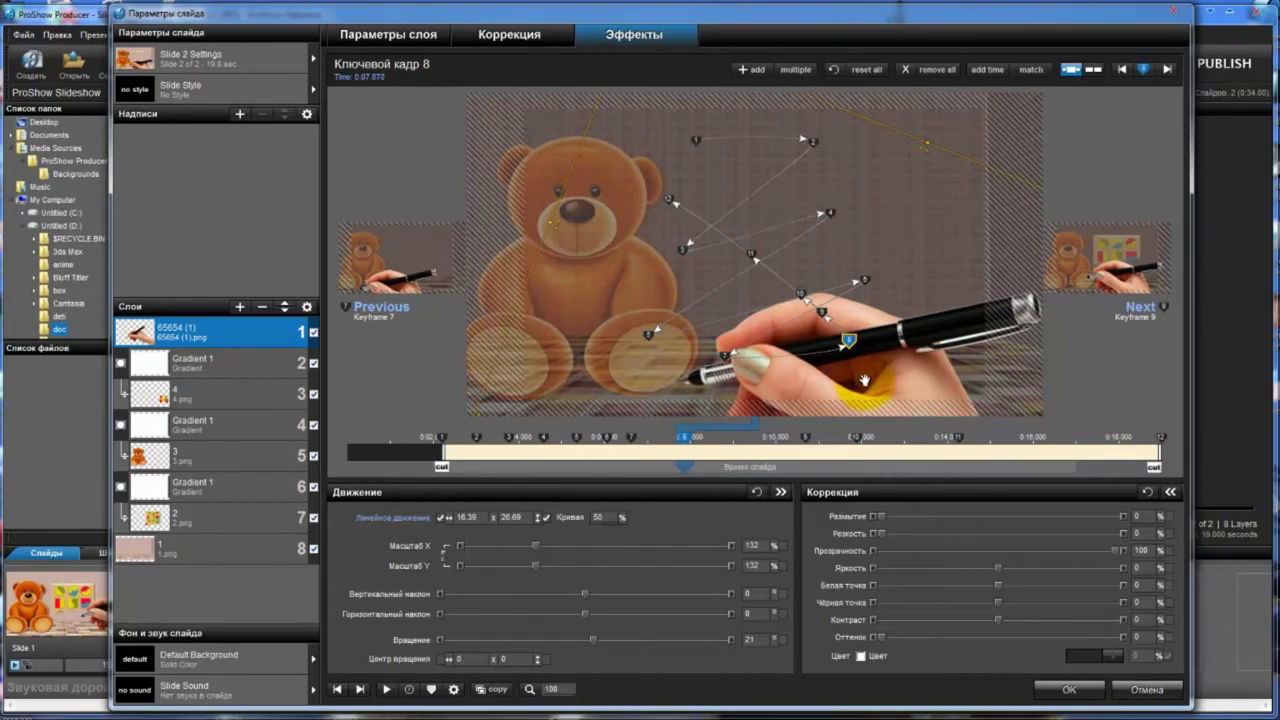
pyautogui.moveTo(903, 380); pyautogui.dragTo(907, 381)
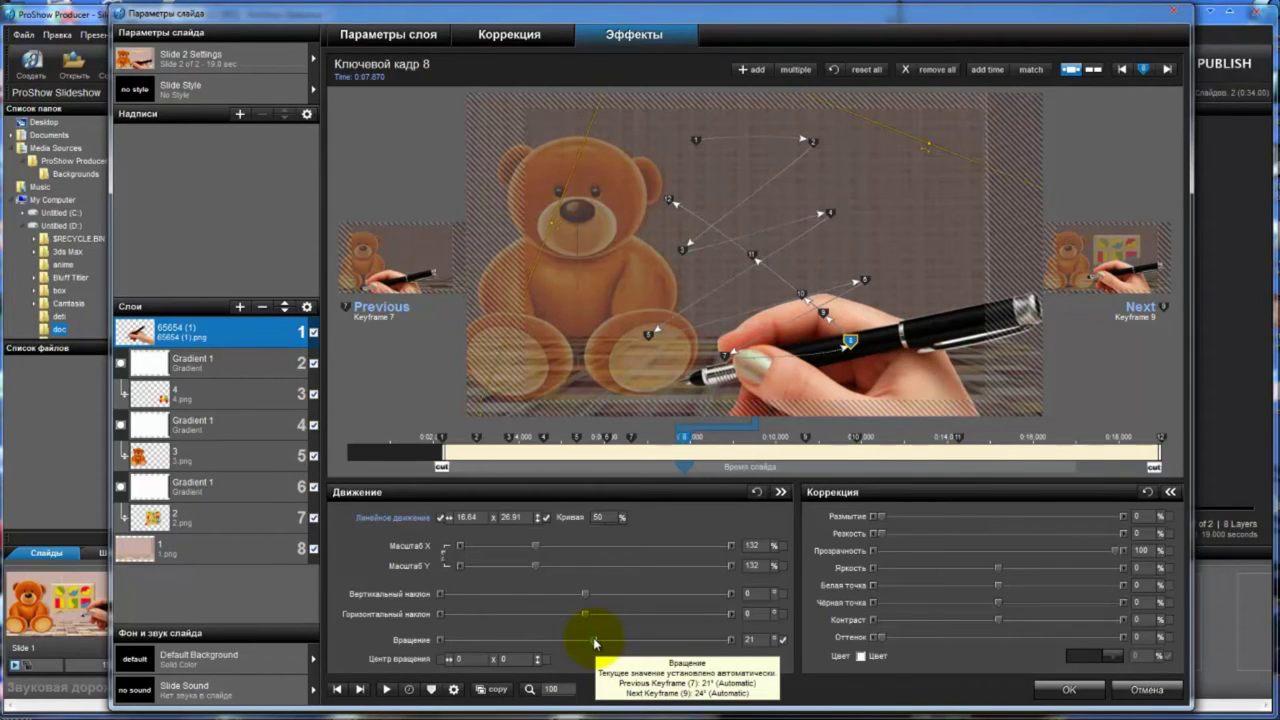
pyautogui.moveTo(595, 643); pyautogui.dragTo(591, 642)
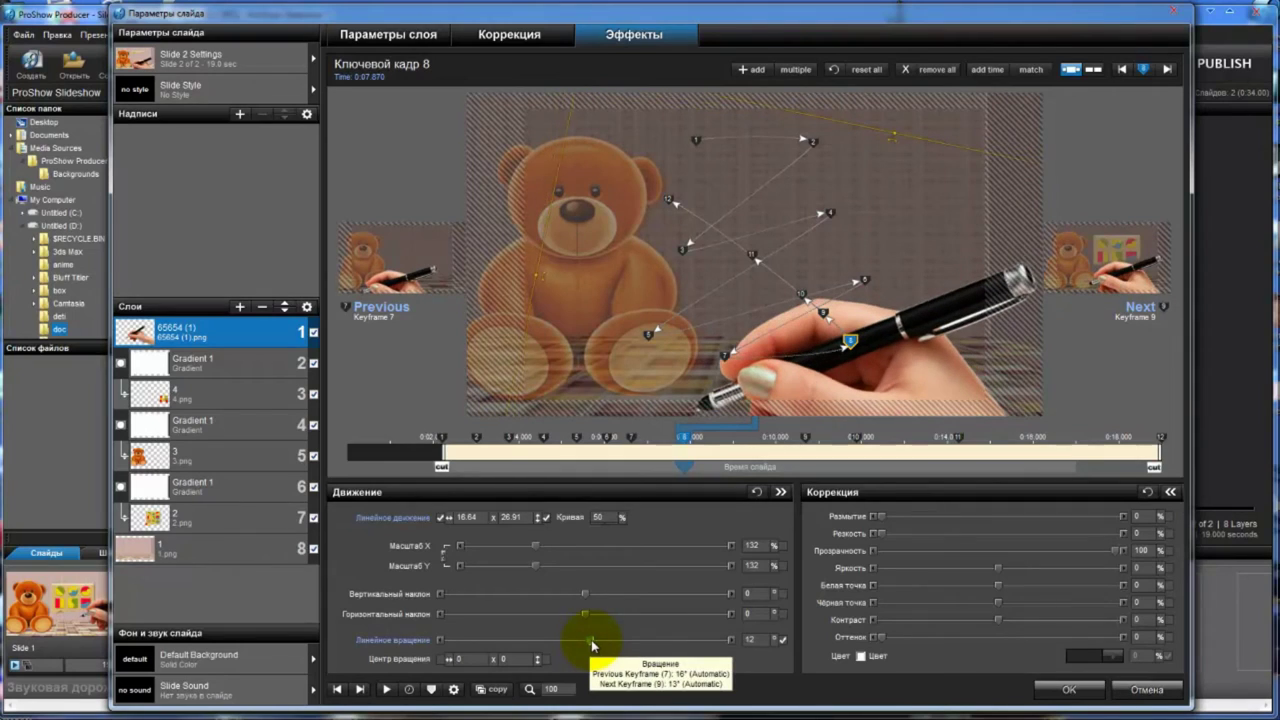
pyautogui.moveTo(945, 390); pyautogui.dragTo(930, 358)
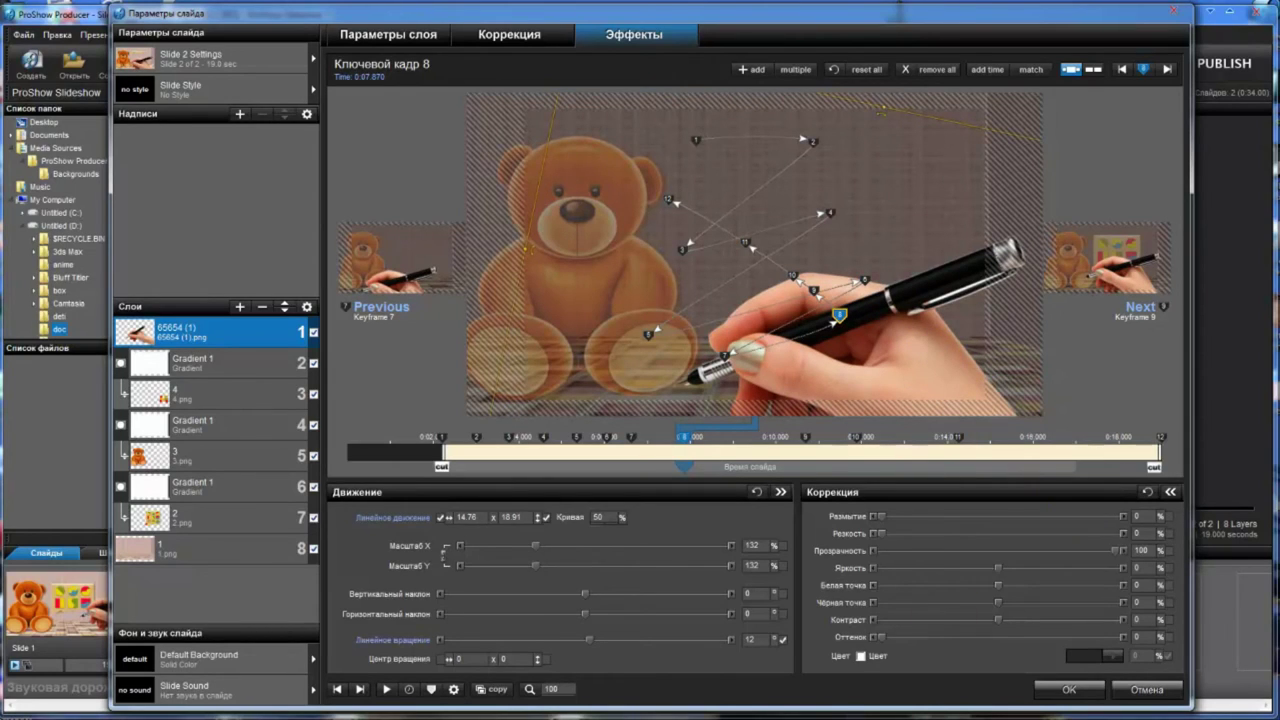
# Step: Preview the hand animation and move the hand layer's first keyframe to about 1.49 s
pyautogui.click(386, 690)
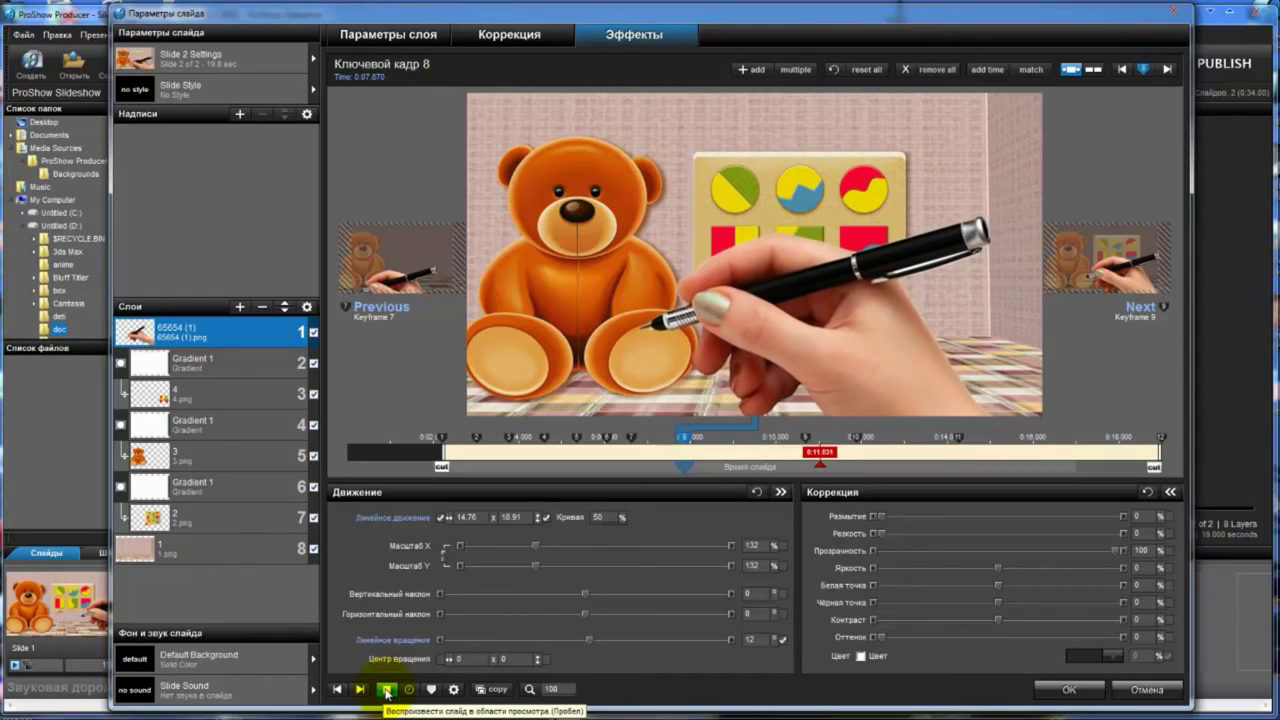
pyautogui.click(386, 689)
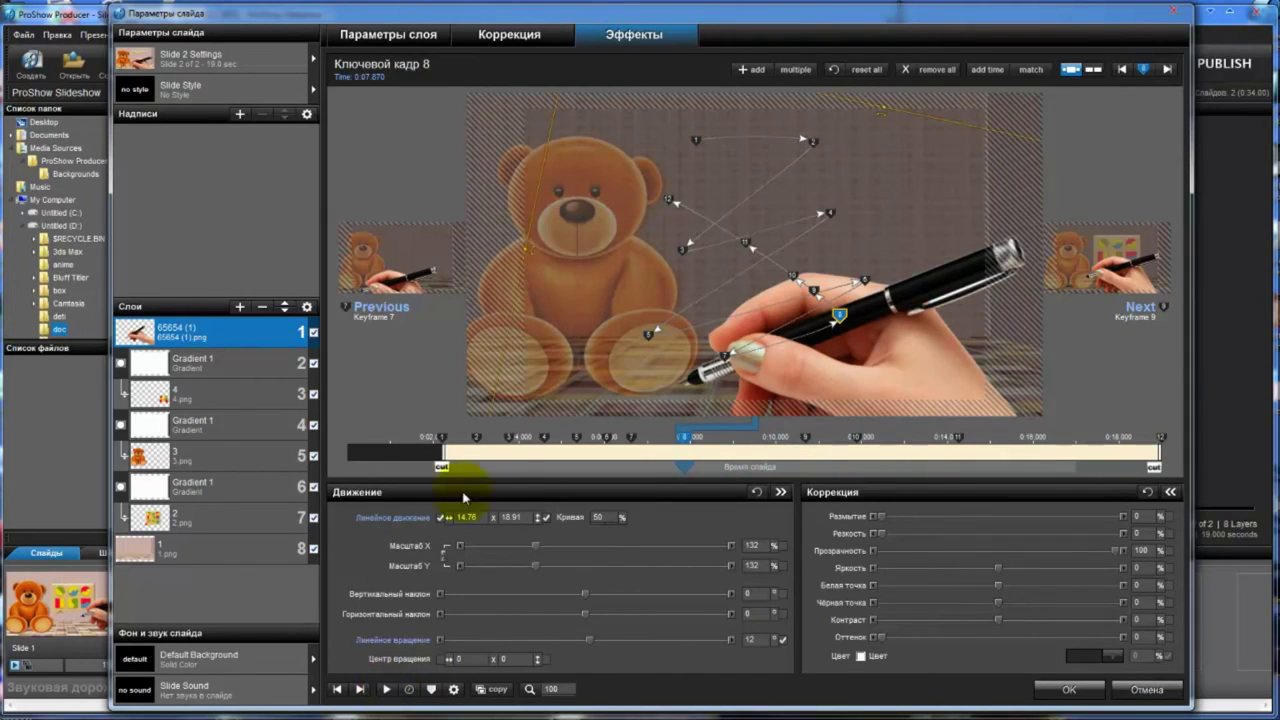
pyautogui.click(441, 438)
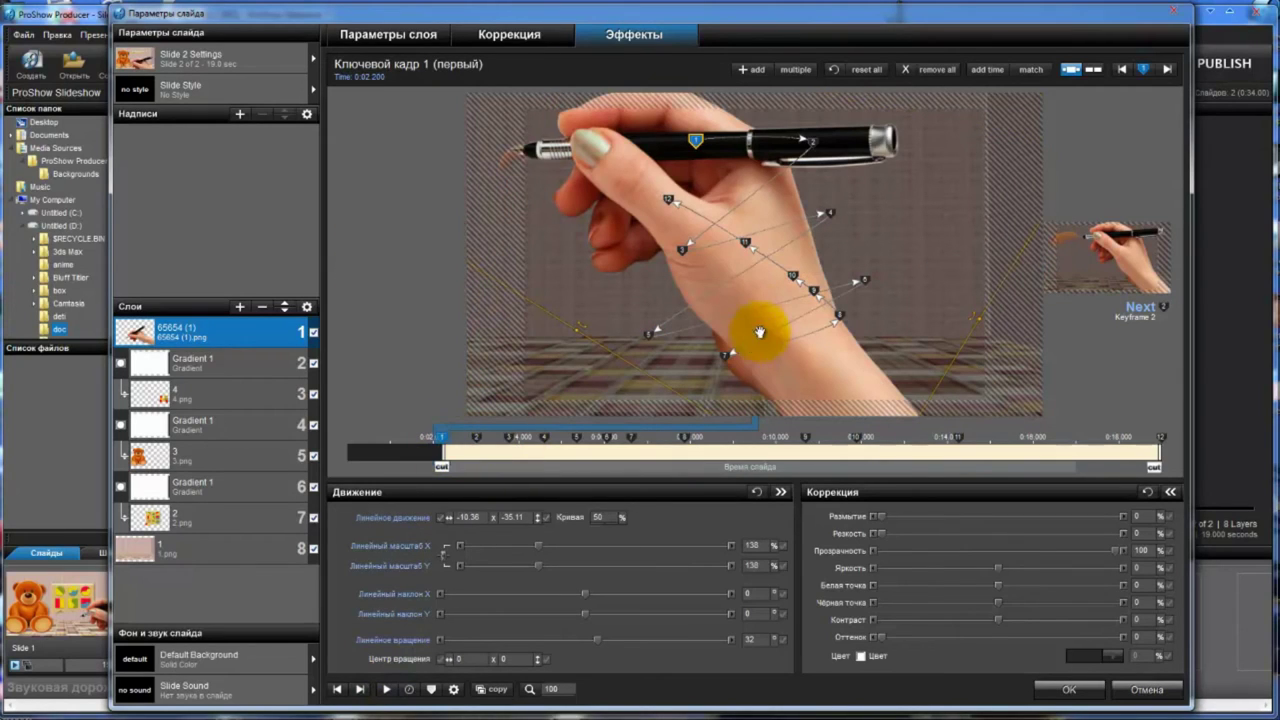
pyautogui.click(476, 440)
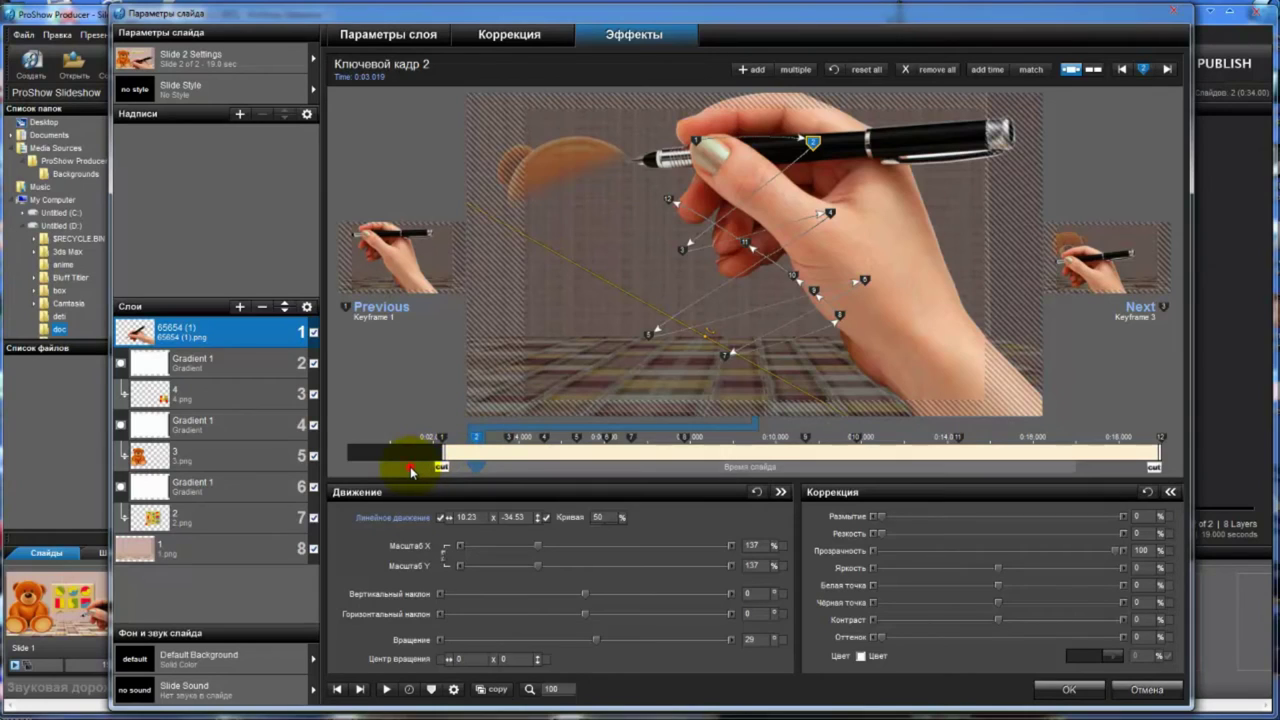
pyautogui.moveTo(411, 469); pyautogui.dragTo(446, 472)
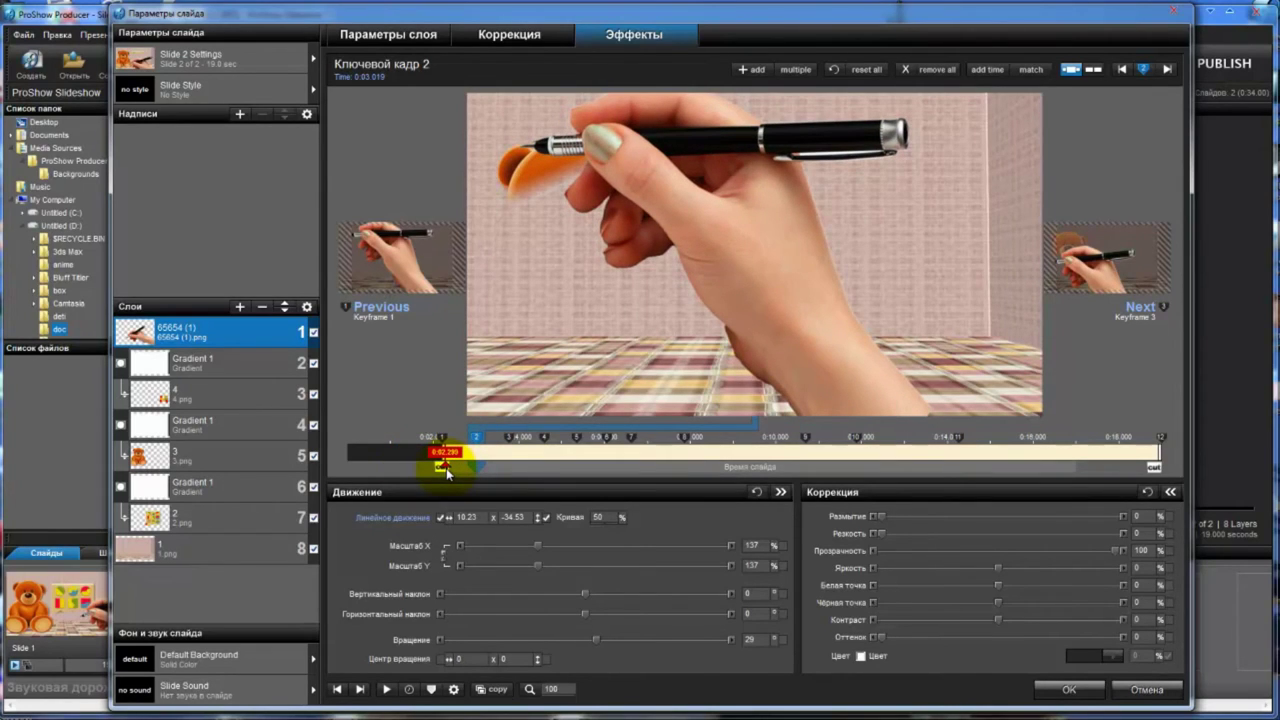
pyautogui.click(443, 440)
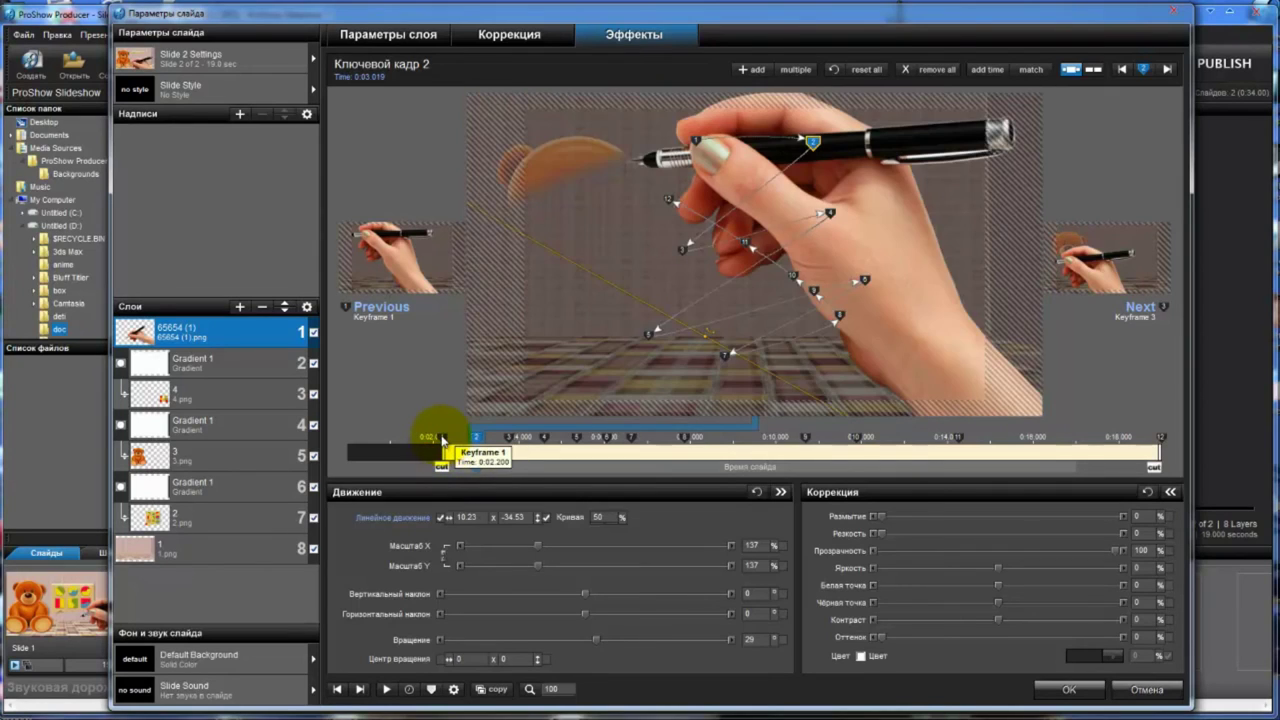
pyautogui.moveTo(441, 439); pyautogui.dragTo(412, 450)
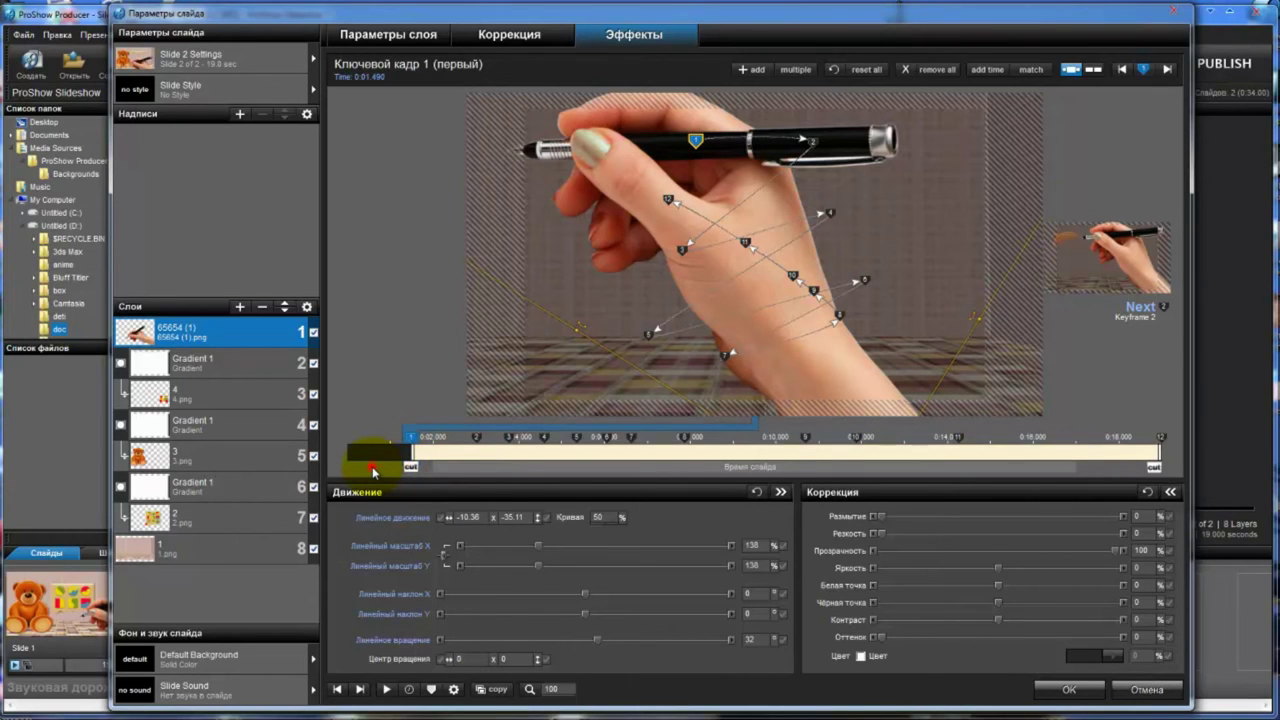
pyautogui.moveTo(377, 472); pyautogui.dragTo(682, 461)
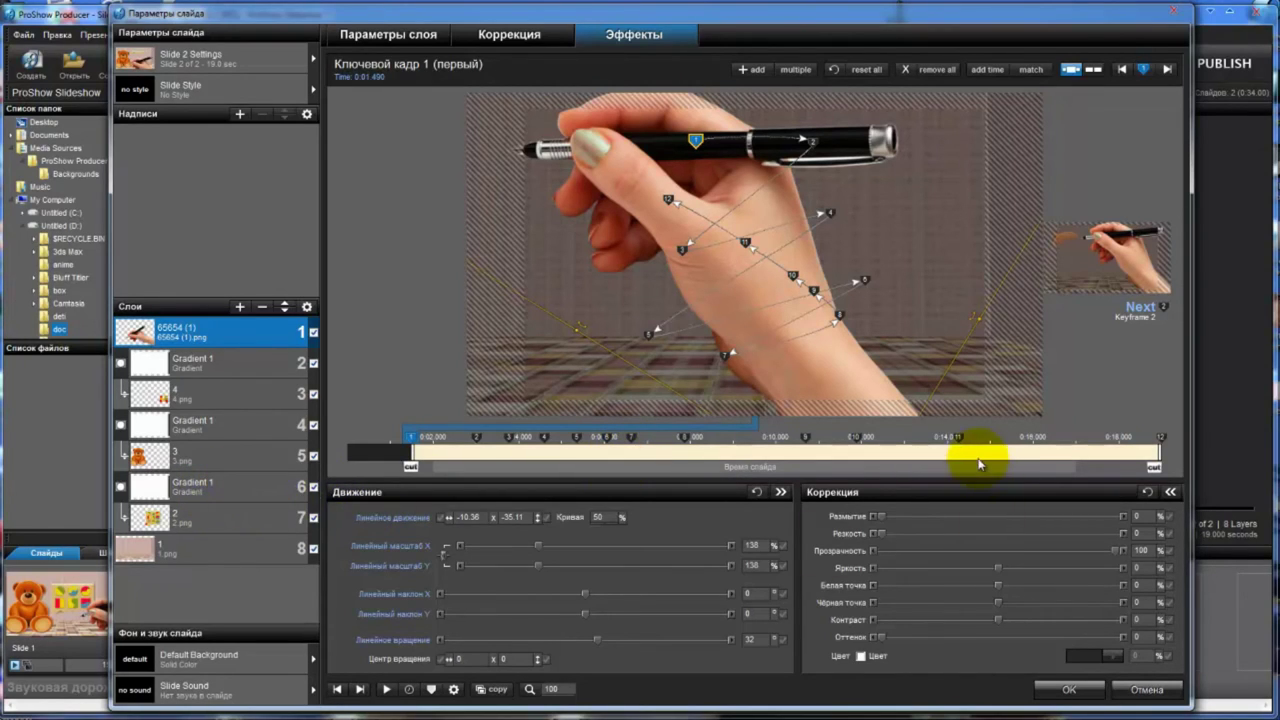
# Step: Add four keyframes between the hand layer's eleventh and last keyframes
pyautogui.click(685, 438)
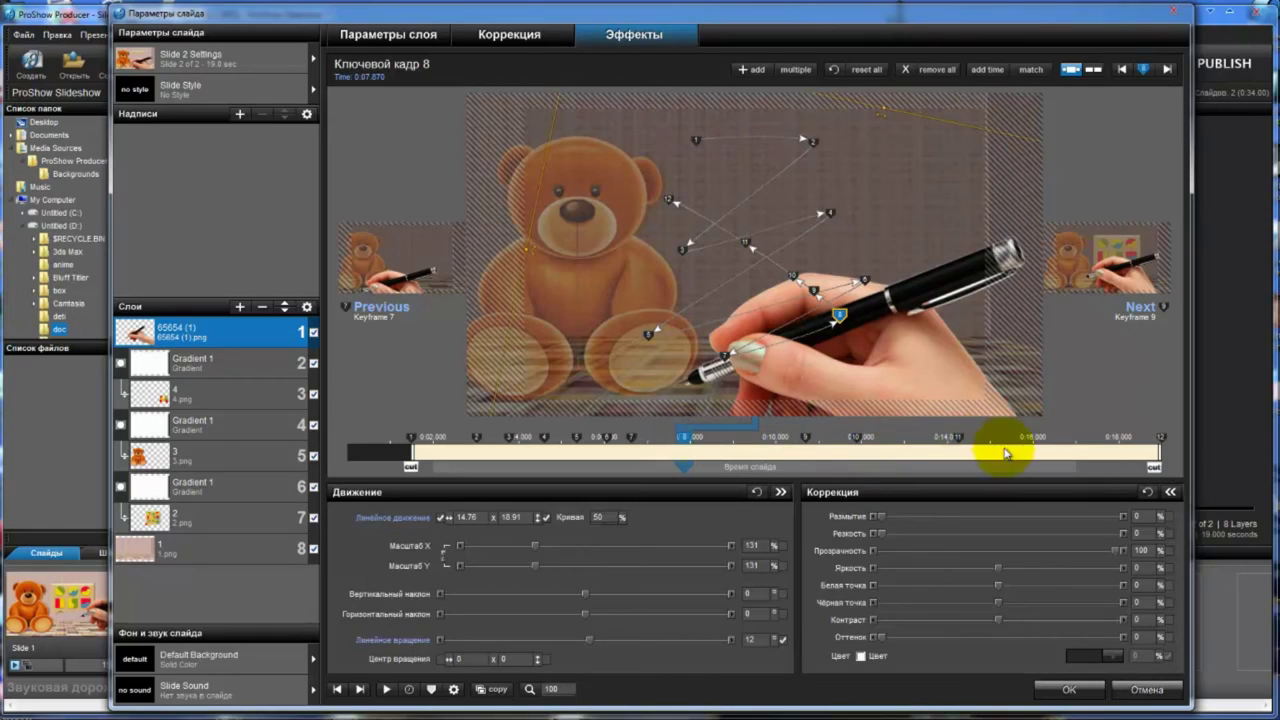
pyautogui.click(1160, 439)
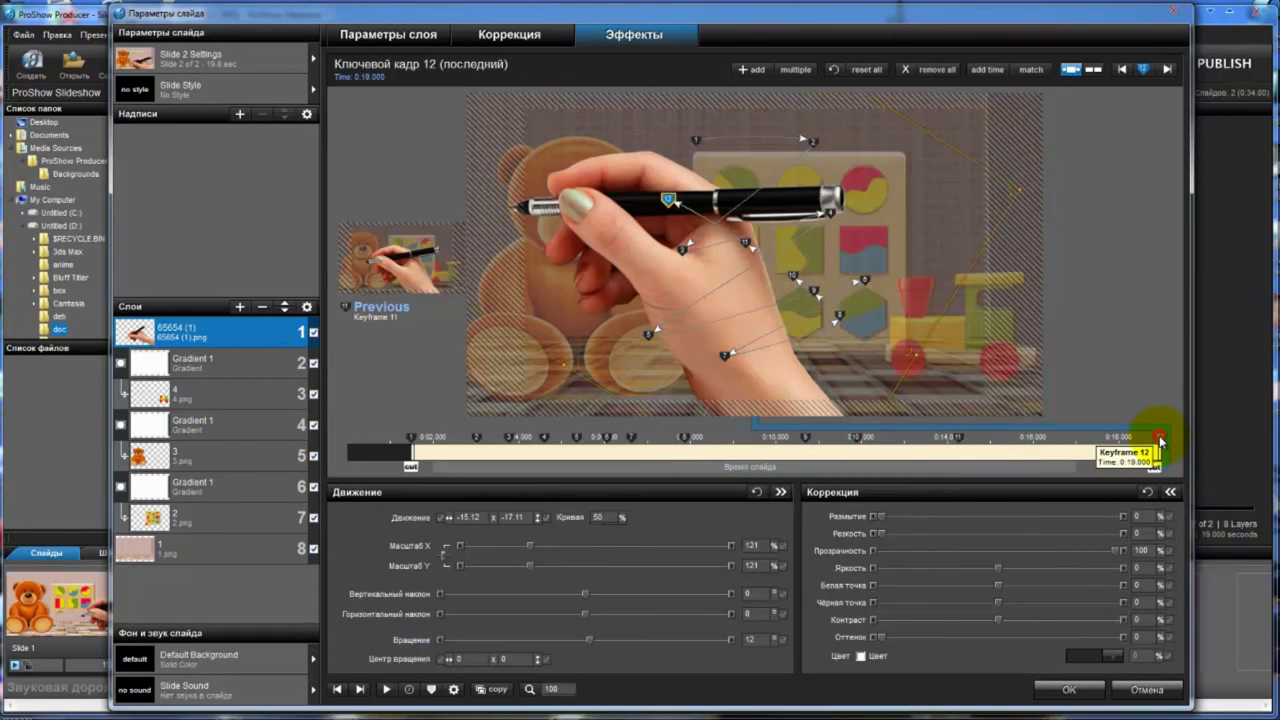
pyautogui.click(762, 72)
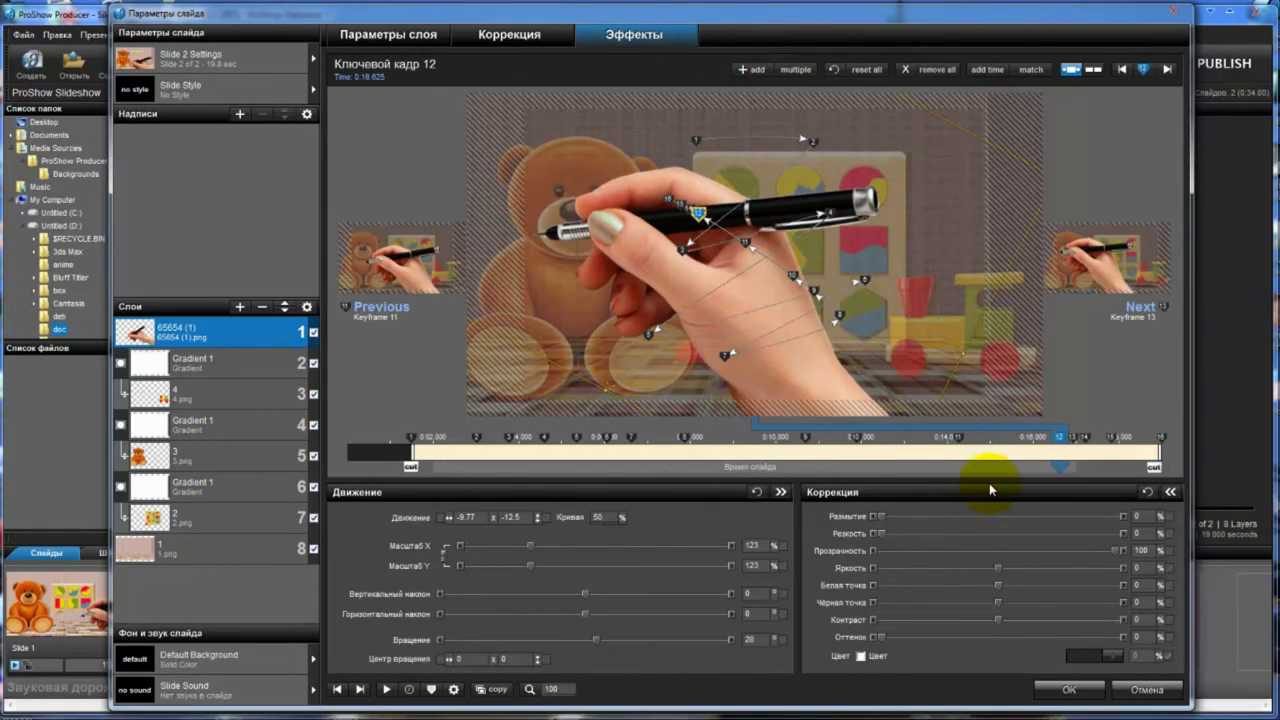
# Step: Move the ninth keyframe to about 9.25 s and place the pen tip at the puzzle board's upper left corner, at about 18.79 × -50.33
pyautogui.click(806, 439)
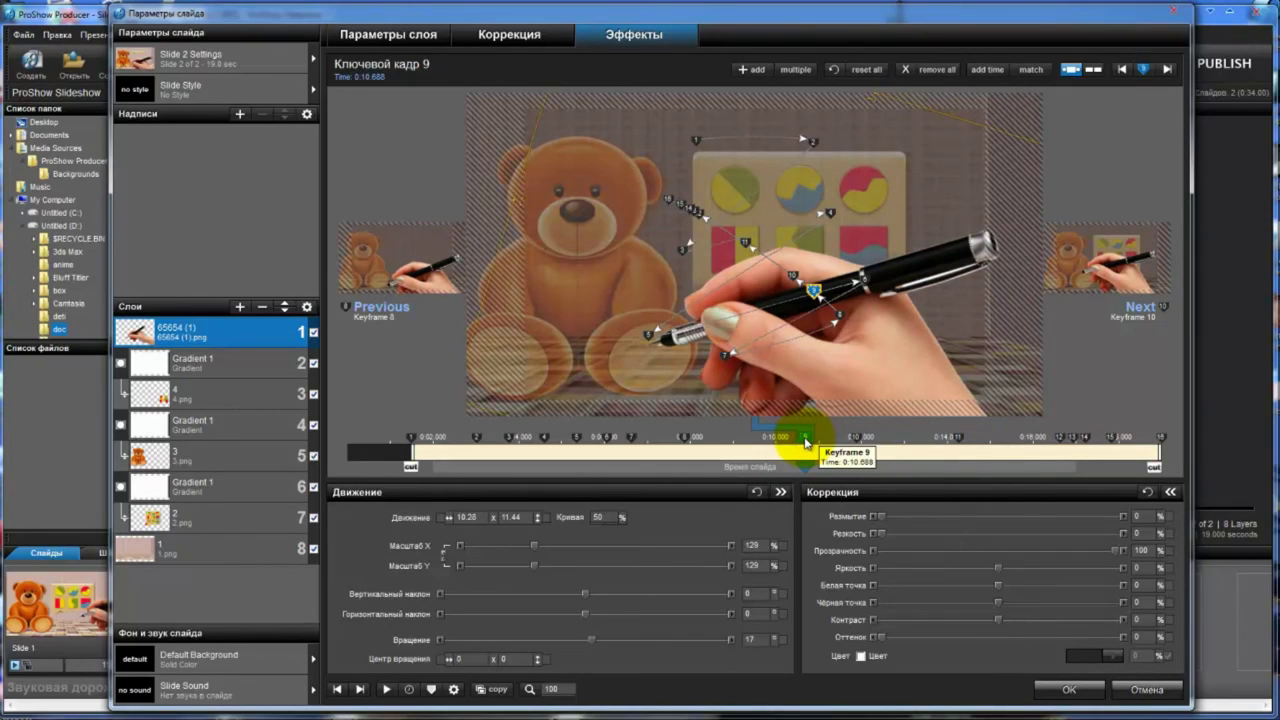
pyautogui.moveTo(806, 441)
pyautogui.mouseDown()
pyautogui.moveTo(730, 437)
pyautogui.moveTo(735, 452)
pyautogui.mouseUp()
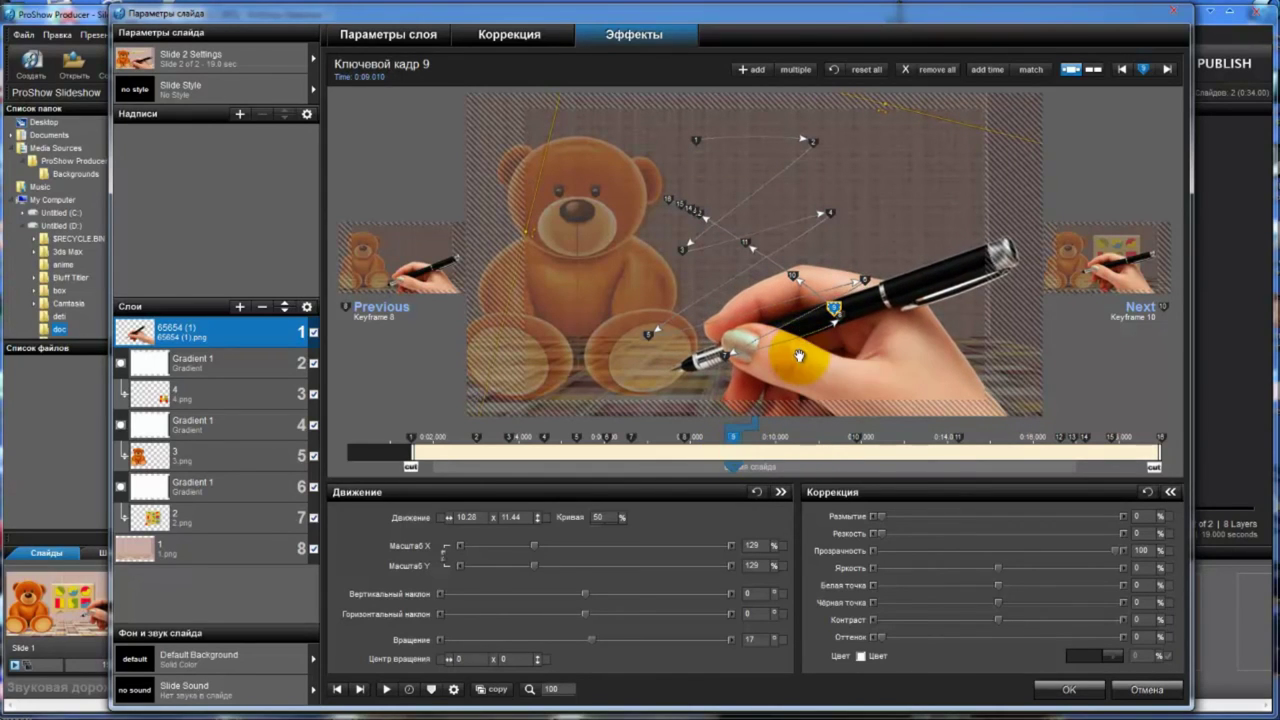
pyautogui.moveTo(735, 440); pyautogui.dragTo(743, 440)
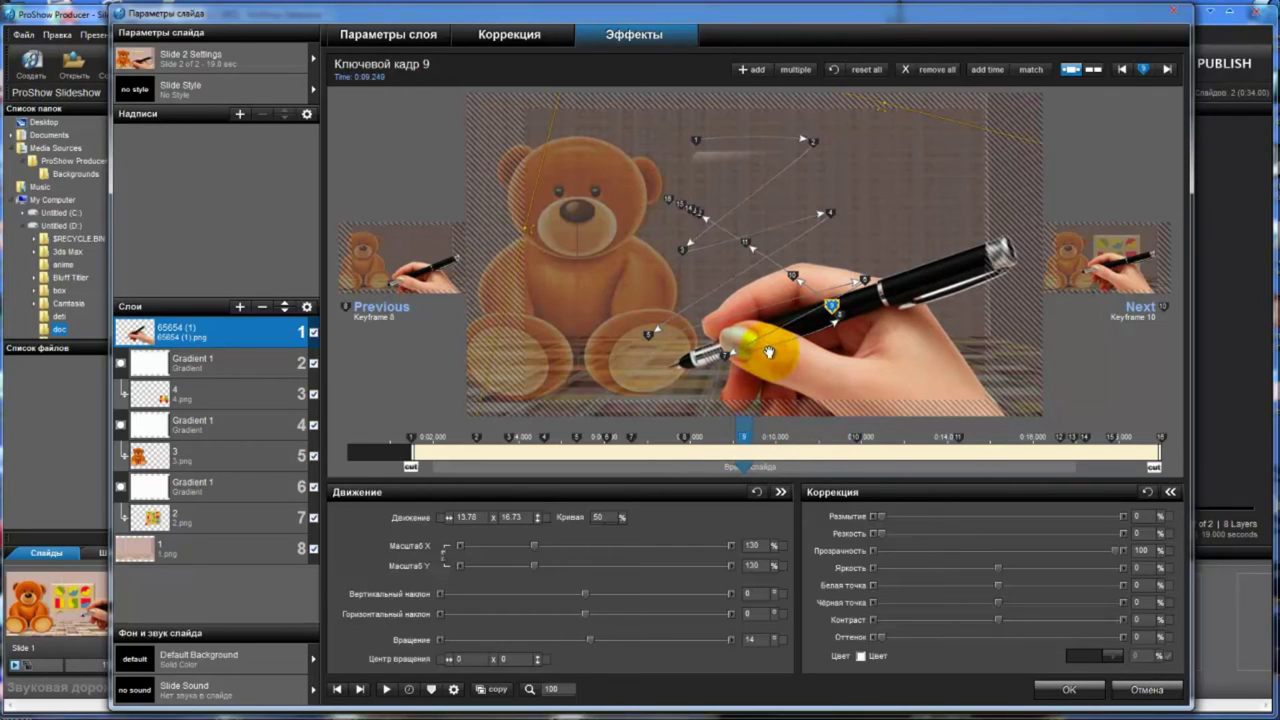
pyautogui.moveTo(769, 352); pyautogui.dragTo(802, 138)
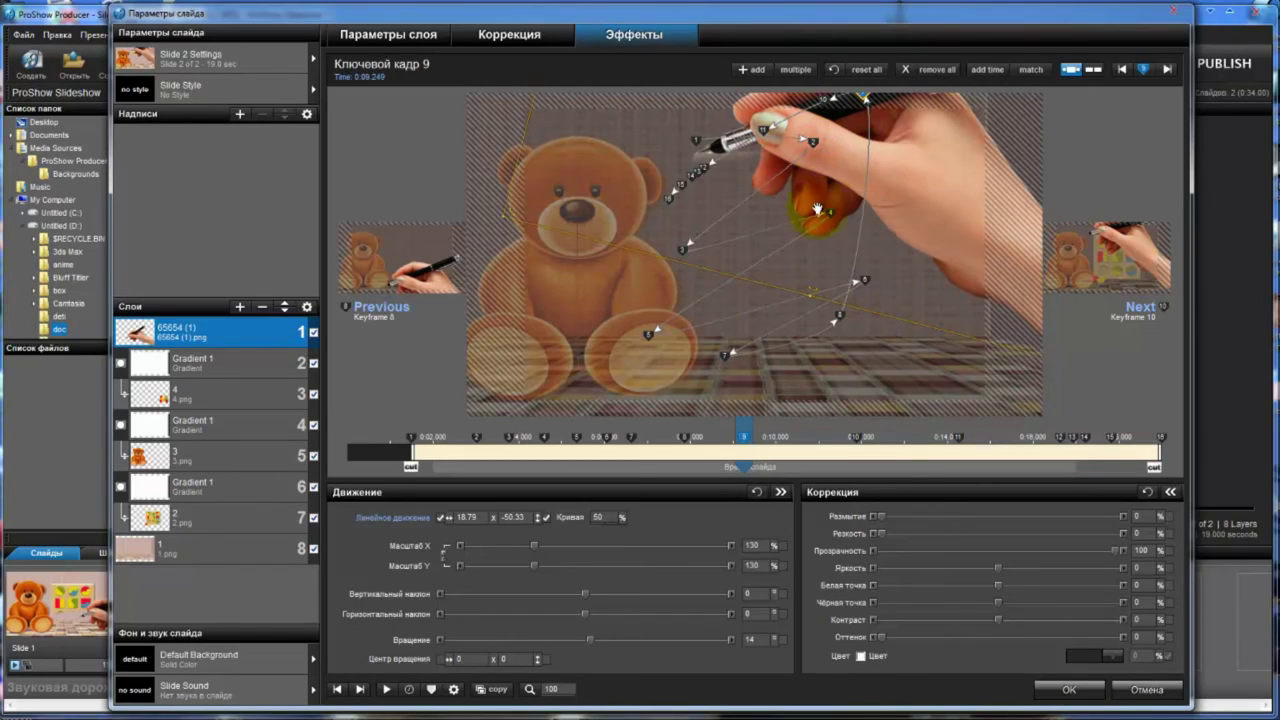
# Step: Move the tenth keyframe to about 10.09 s and place the pen tip at the puzzle board's upper right edge, at about 54.3 × -34.68
pyautogui.click(858, 438)
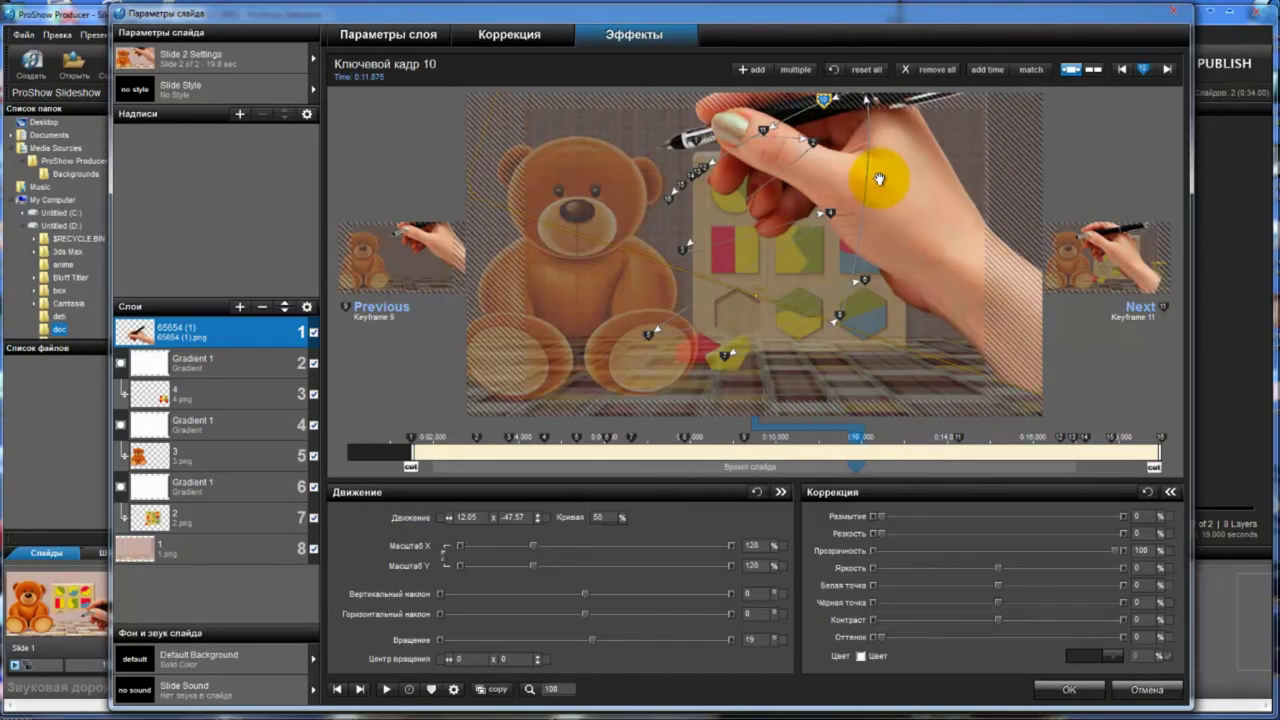
pyautogui.moveTo(1053, 231); pyautogui.dragTo(1106, 206)
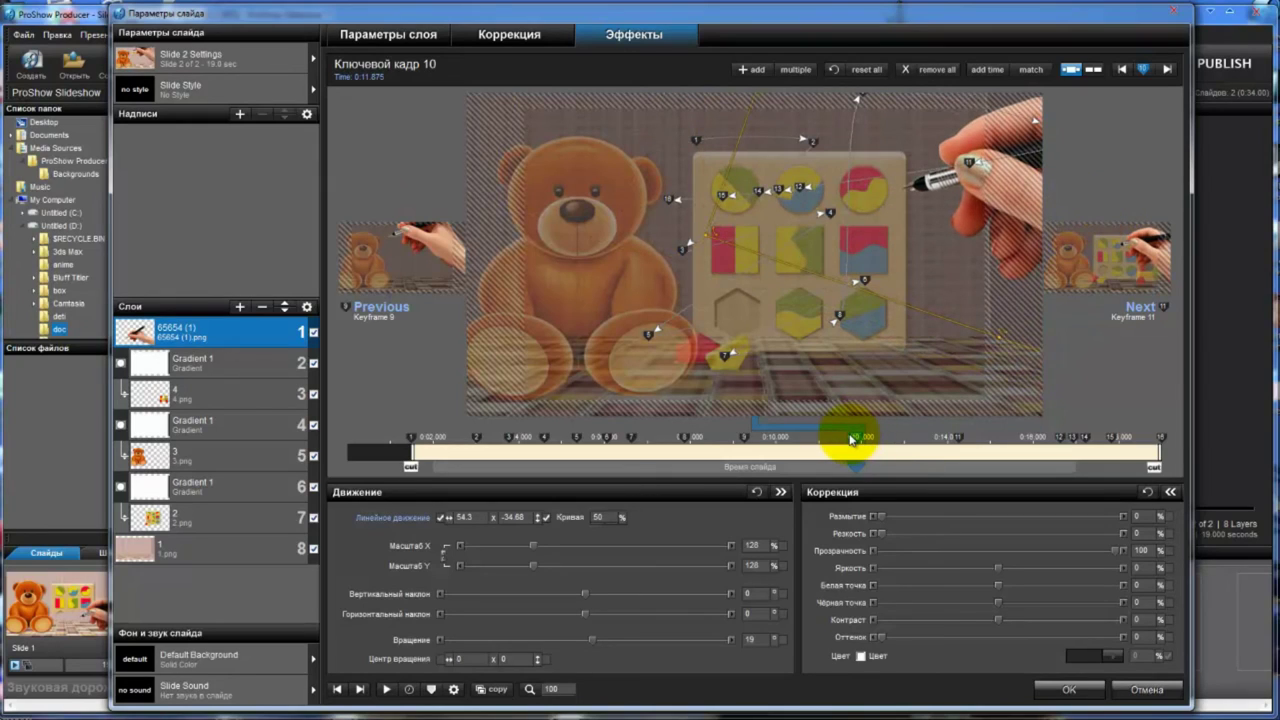
pyautogui.moveTo(855, 438); pyautogui.dragTo(778, 441)
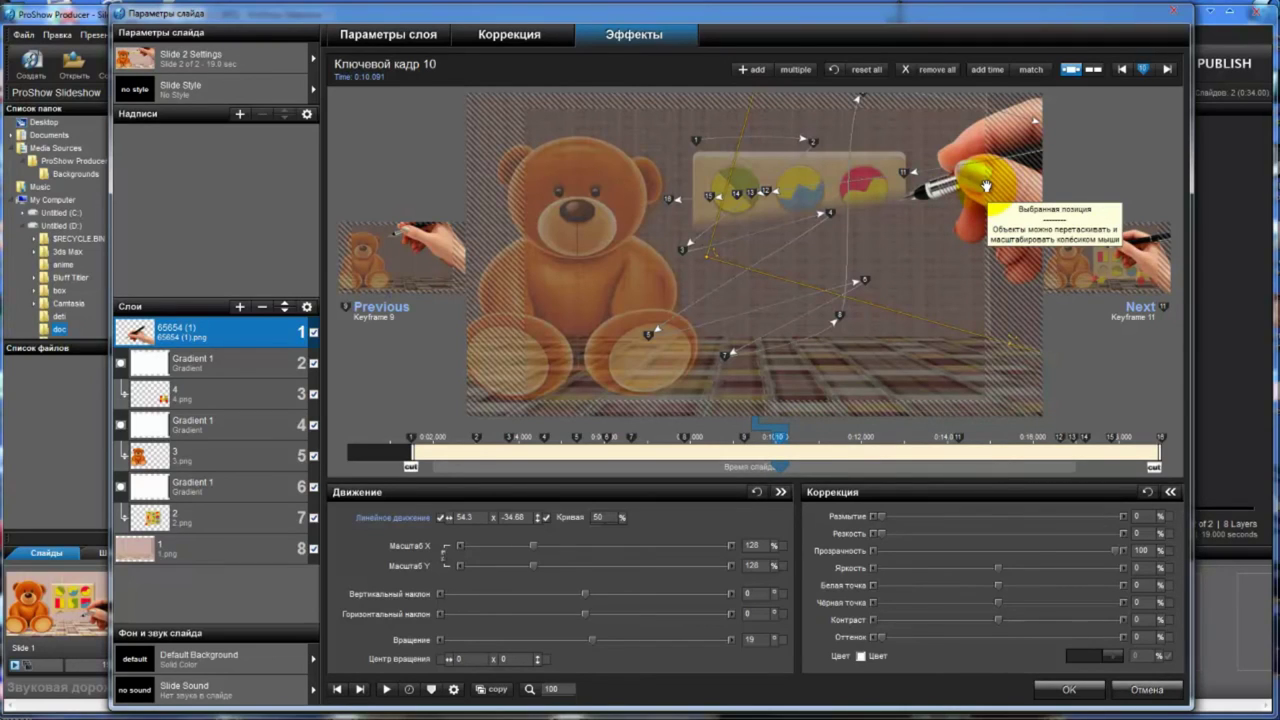
# Step: Move the eleventh keyframe to about 10.66 s and place the pen tip at the puzzle board's left edge, at about 18.44 × -7.84
pyautogui.click(960, 439)
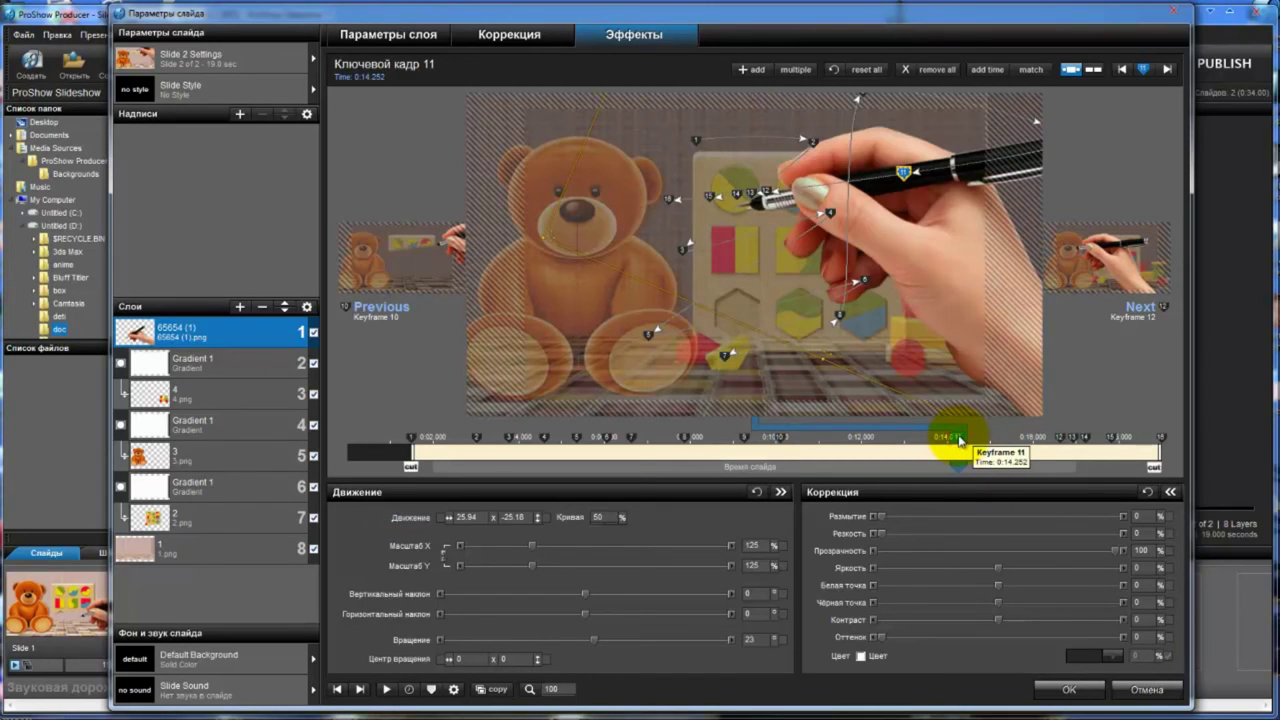
pyautogui.moveTo(929, 237)
pyautogui.mouseDown()
pyautogui.moveTo(908, 294)
pyautogui.moveTo(891, 300)
pyautogui.mouseUp()
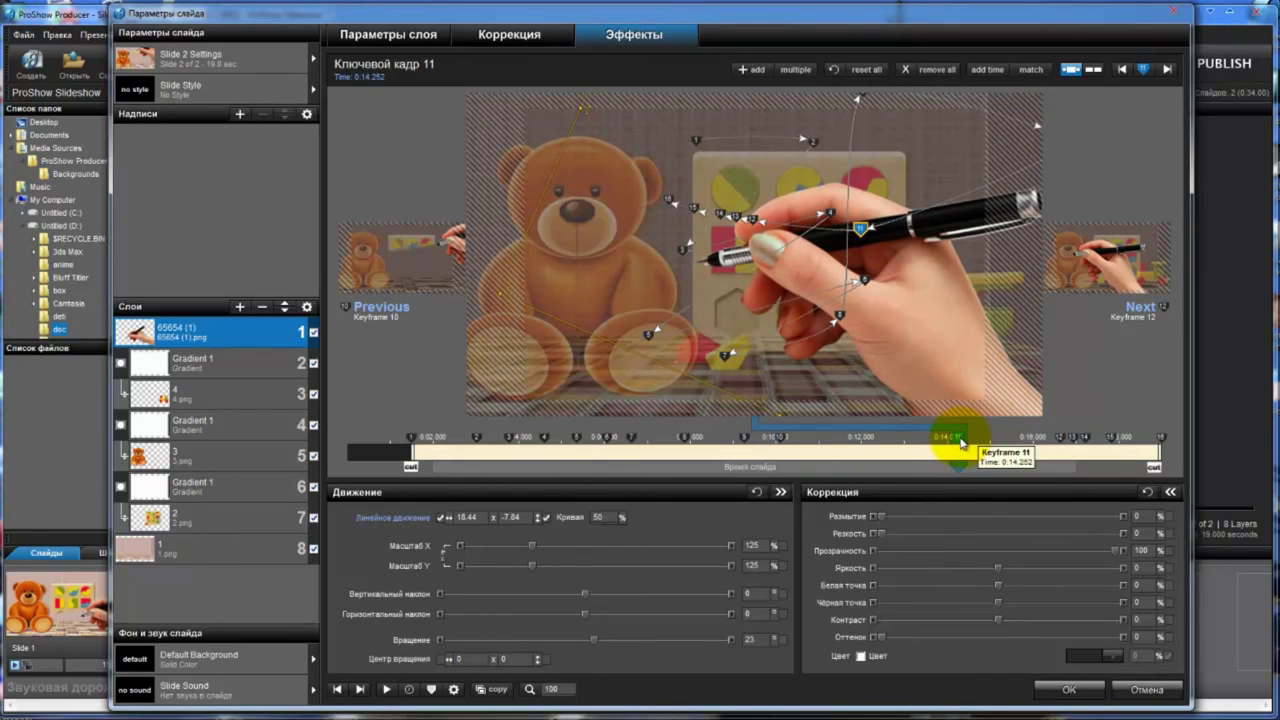
pyautogui.moveTo(960, 439); pyautogui.dragTo(808, 432)
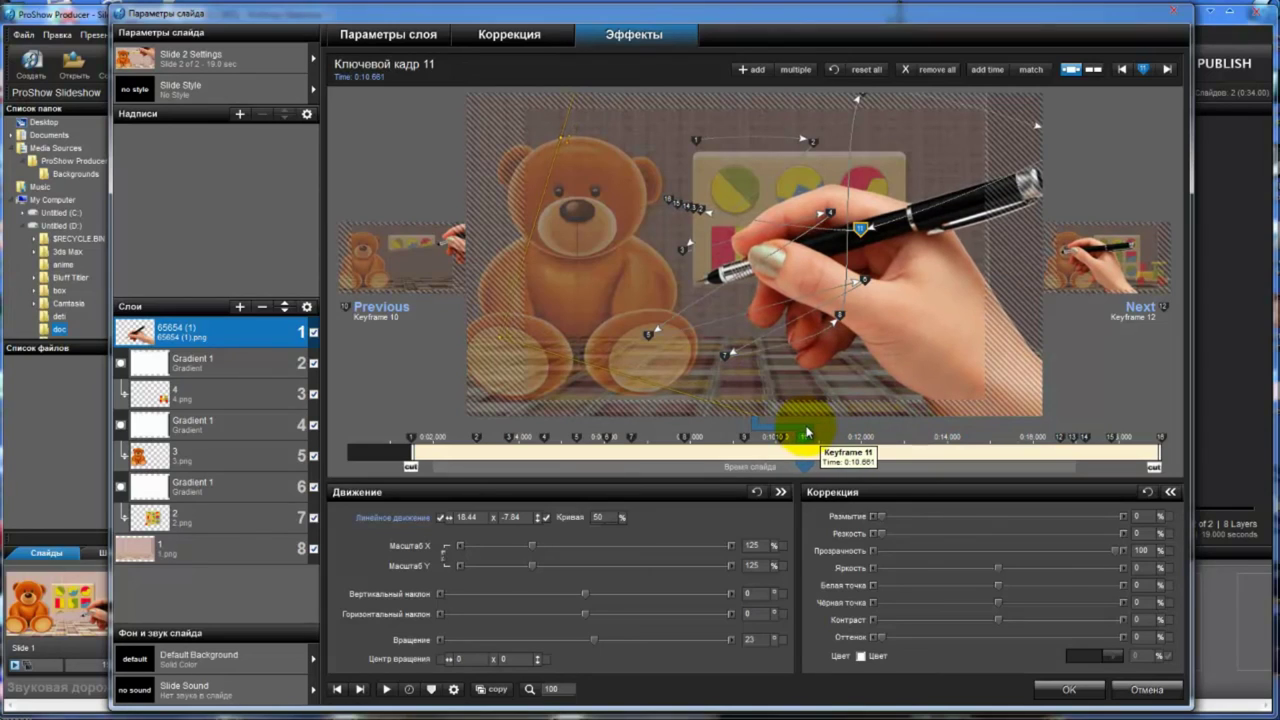
# Step: Move the twelfth keyframe to about 11.04 s, rotate the hand to 18° and place the pen tip at the puzzle board's right edge, at about 53.58 × -3.35
pyautogui.click(1061, 438)
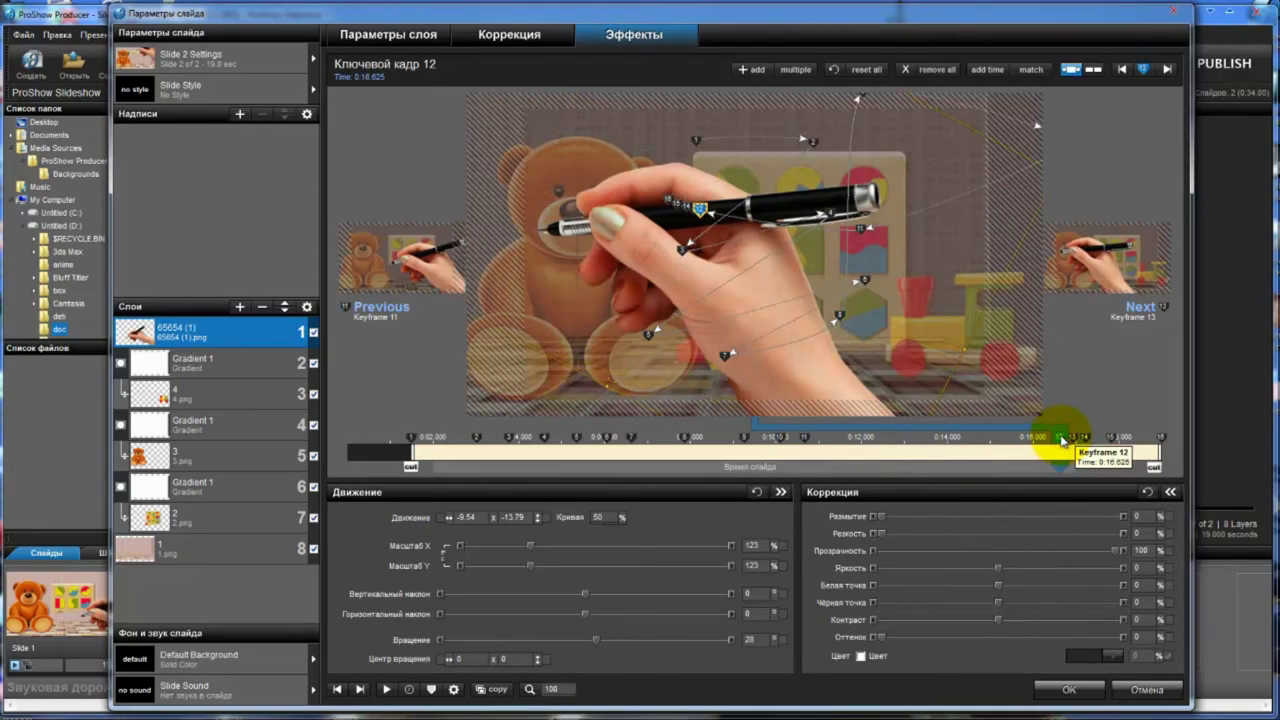
pyautogui.moveTo(700, 300); pyautogui.dragTo(1071, 337)
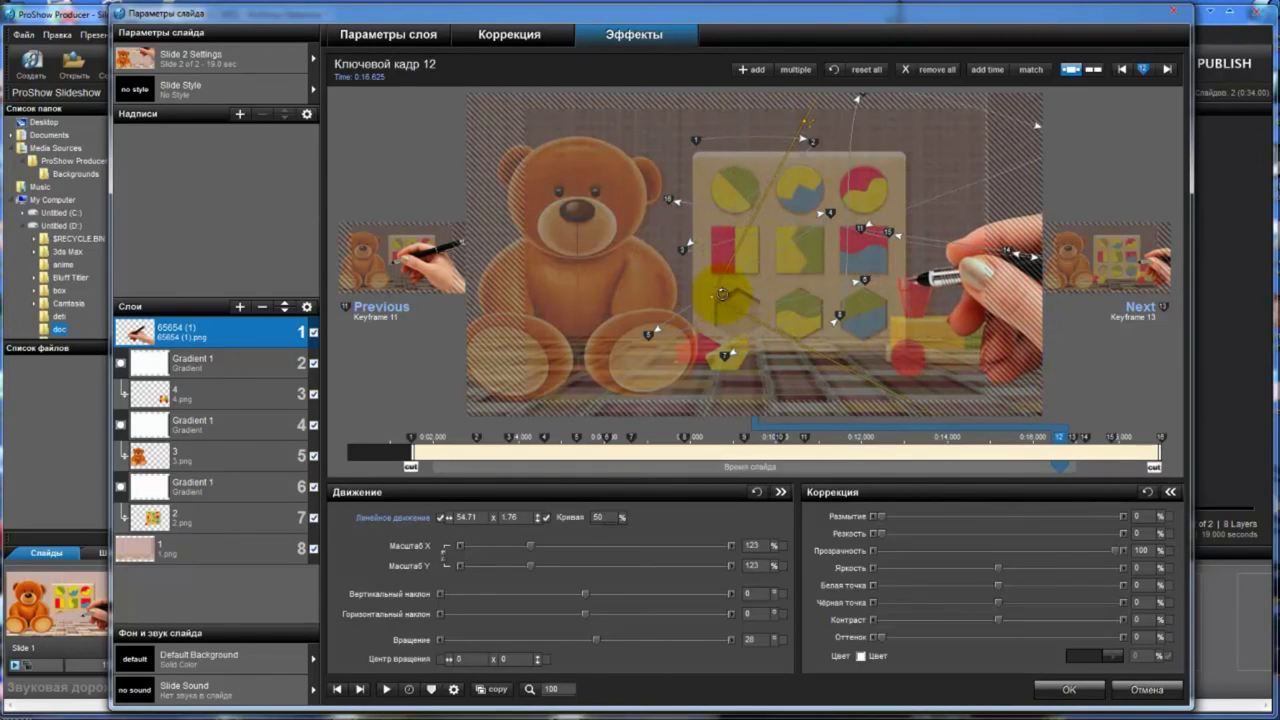
pyautogui.moveTo(722, 294); pyautogui.dragTo(714, 349)
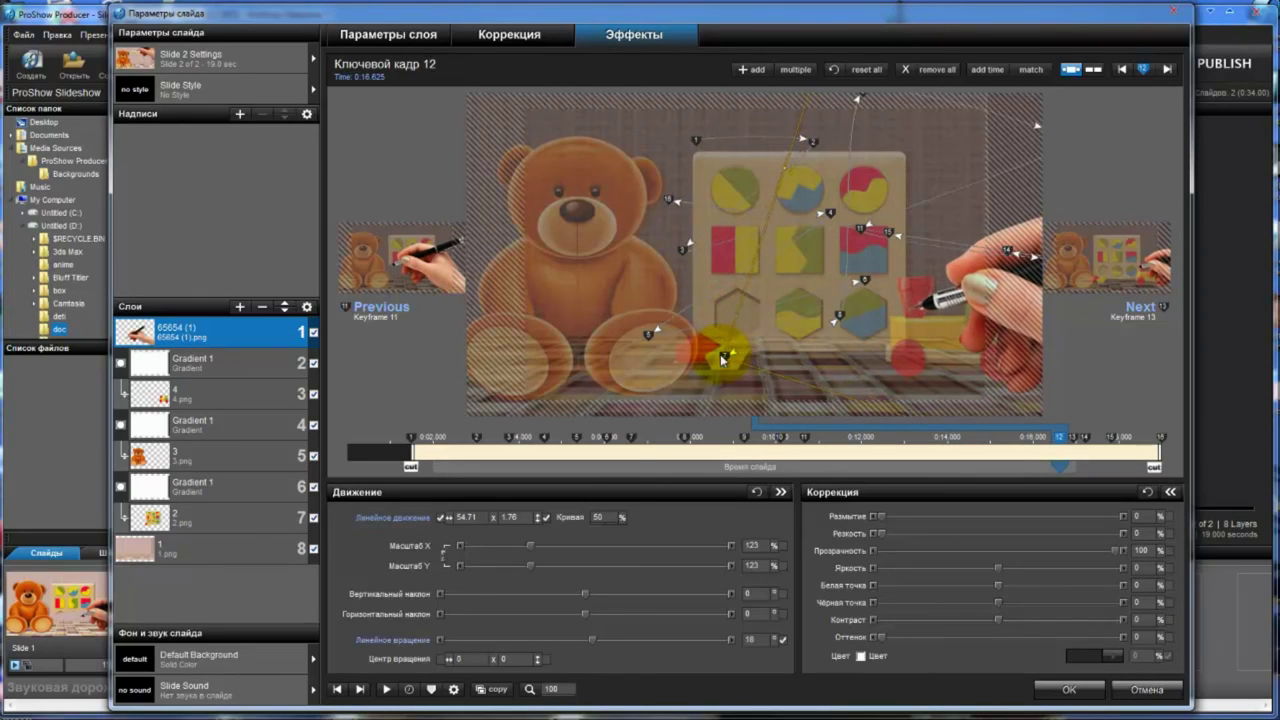
pyautogui.moveTo(1015, 296); pyautogui.dragTo(1009, 281)
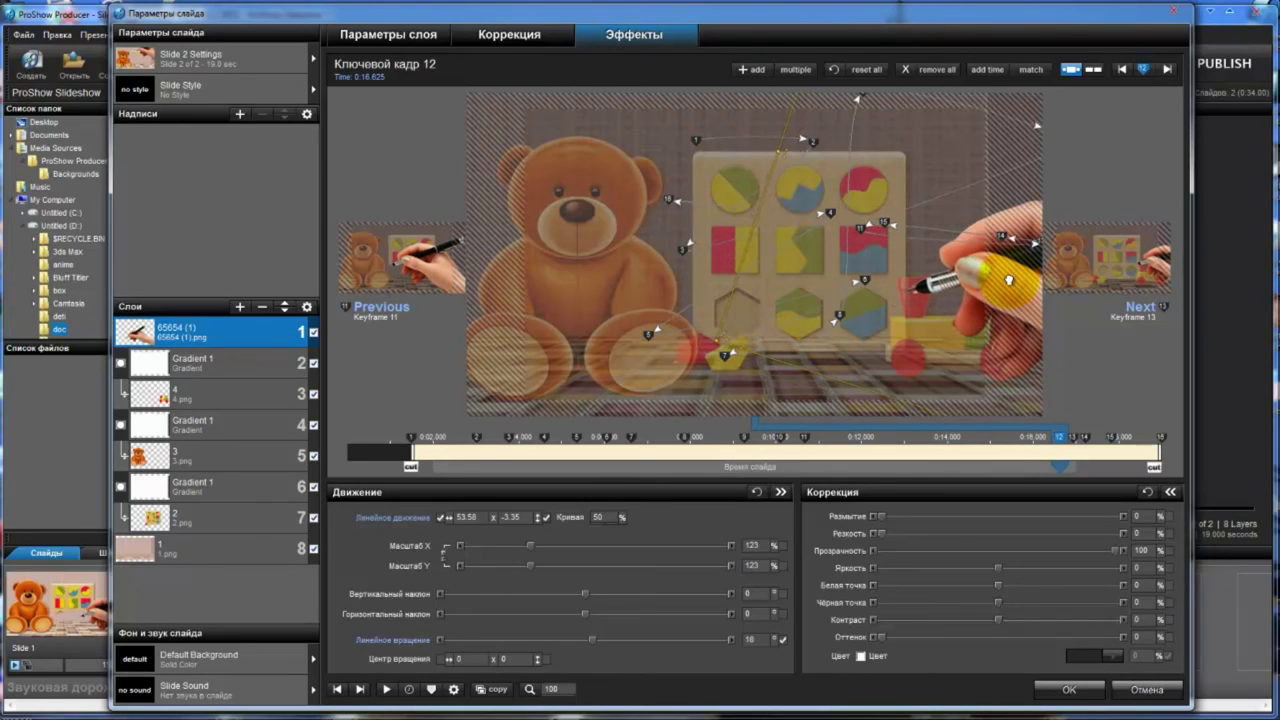
pyautogui.moveTo(1052, 451); pyautogui.dragTo(889, 433)
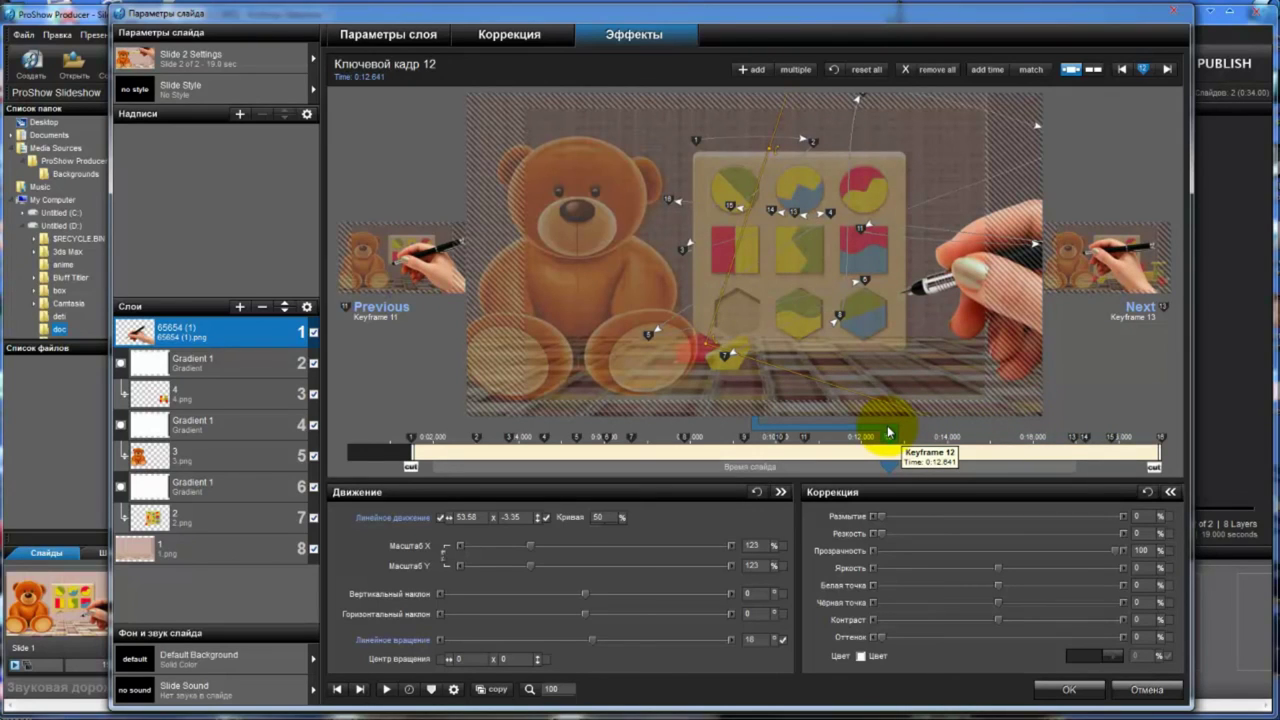
pyautogui.moveTo(889, 433); pyautogui.dragTo(821, 438)
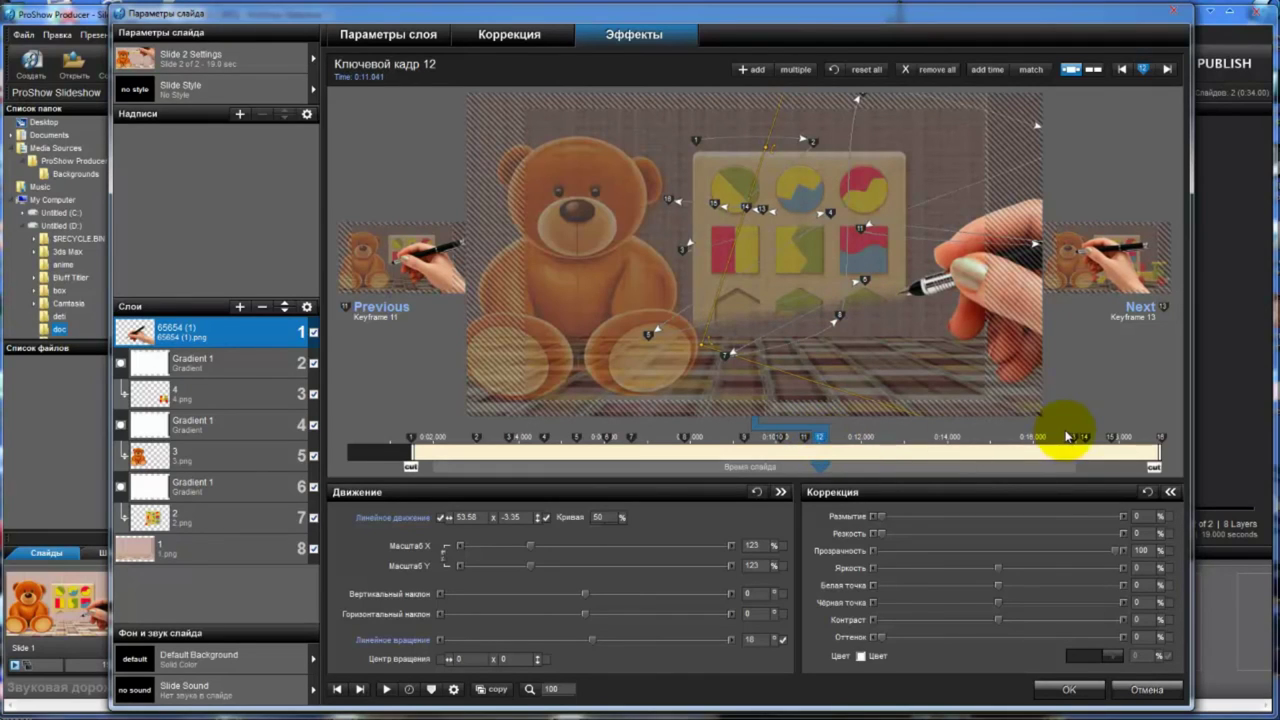
# Step: Enlarge the hand in keyframe 12 to 128%, at about 55.07 × -2.9, and copy that keyframe's settings to the next keyframe
pyautogui.scroll(5, 733, 564)
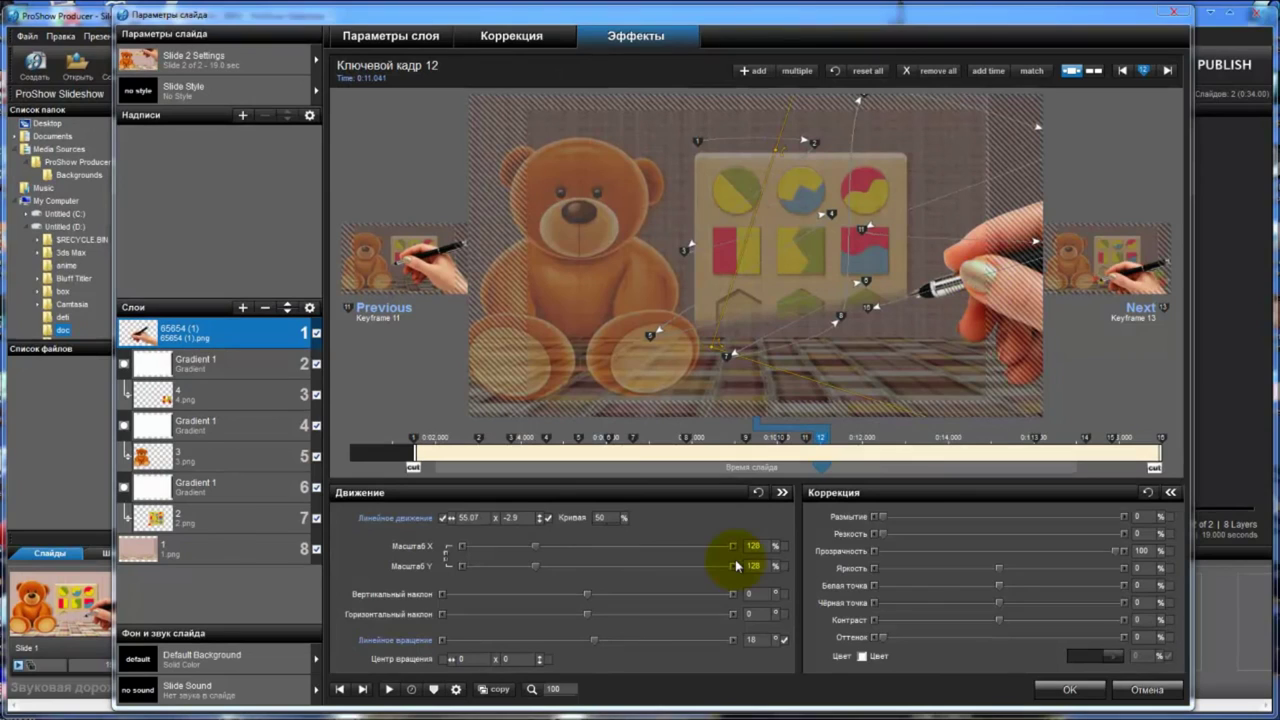
pyautogui.click(828, 441)
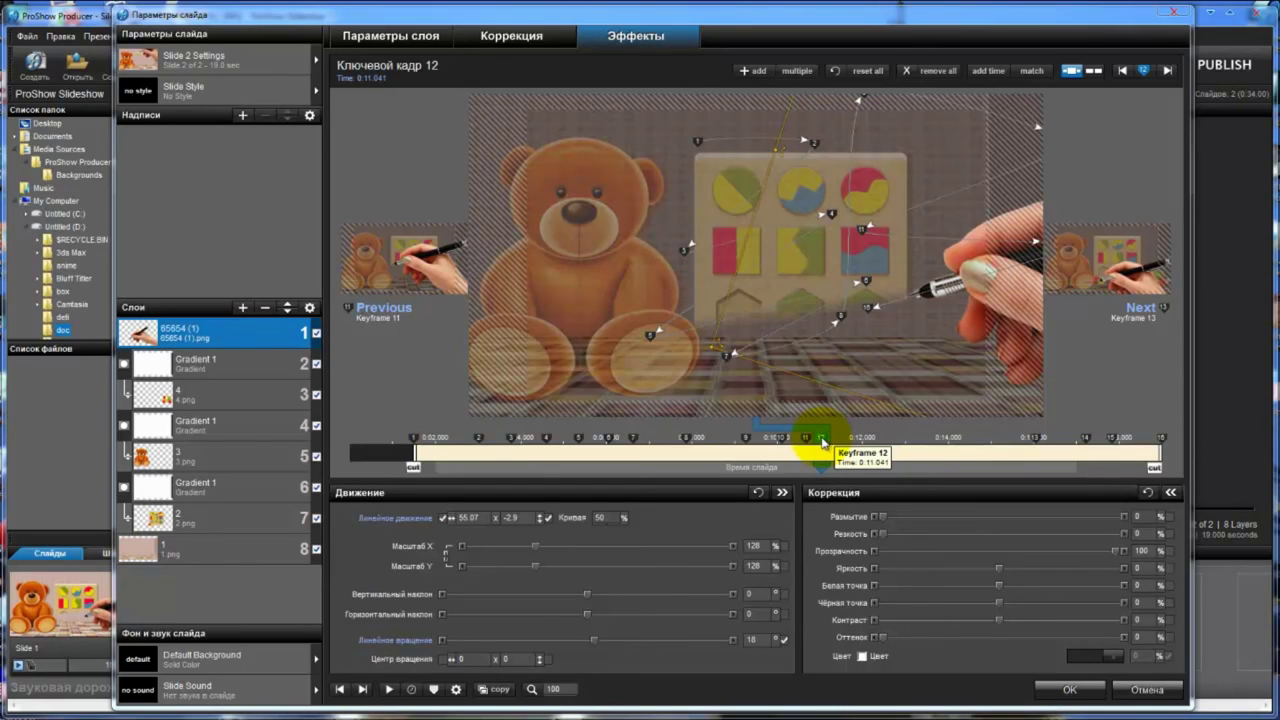
pyautogui.rightClick(822, 443)
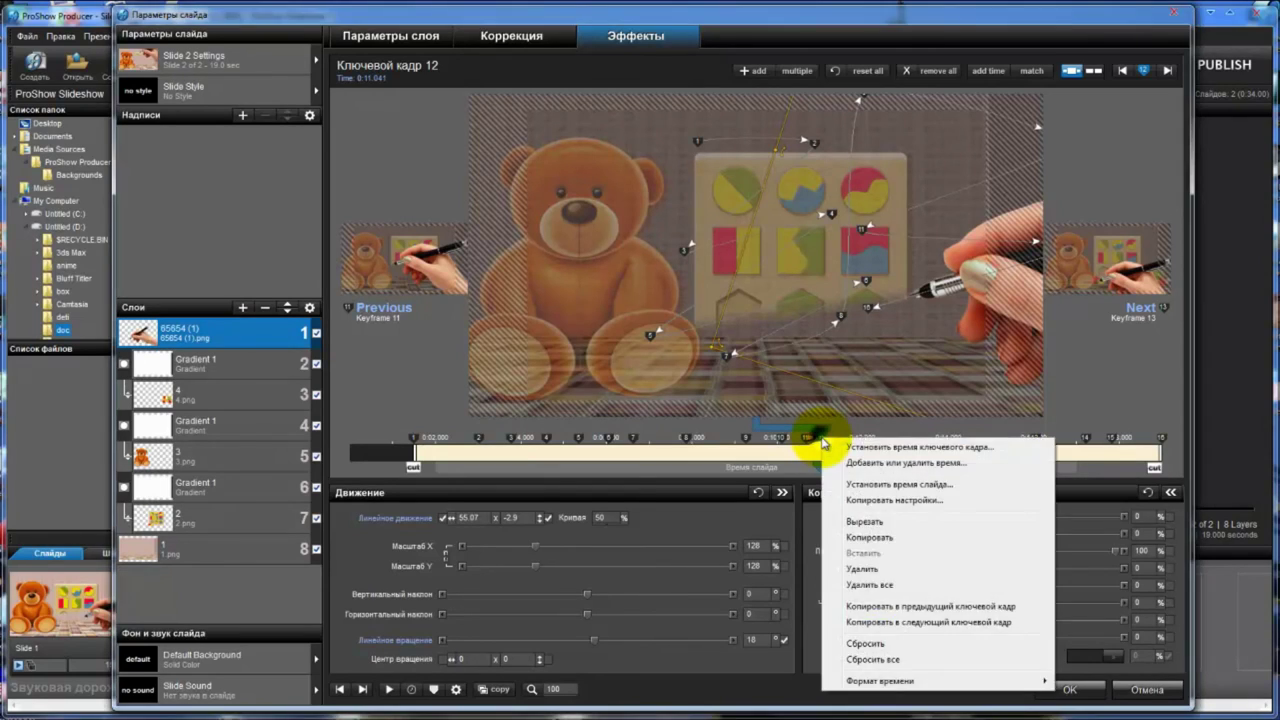
pyautogui.click(872, 622)
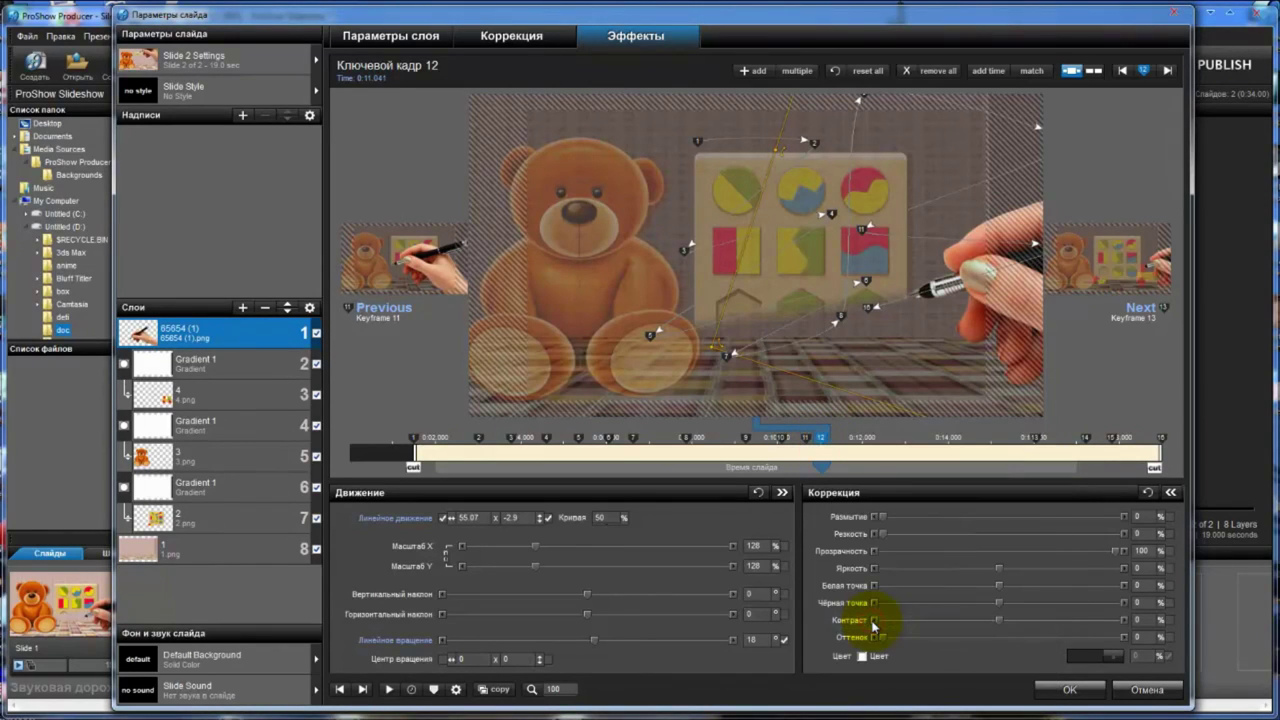
# Step: Copy the hand's settings onward from keyframe 13 to 14, from 14 to 15, and from 15 to 16
pyautogui.click(1038, 443)
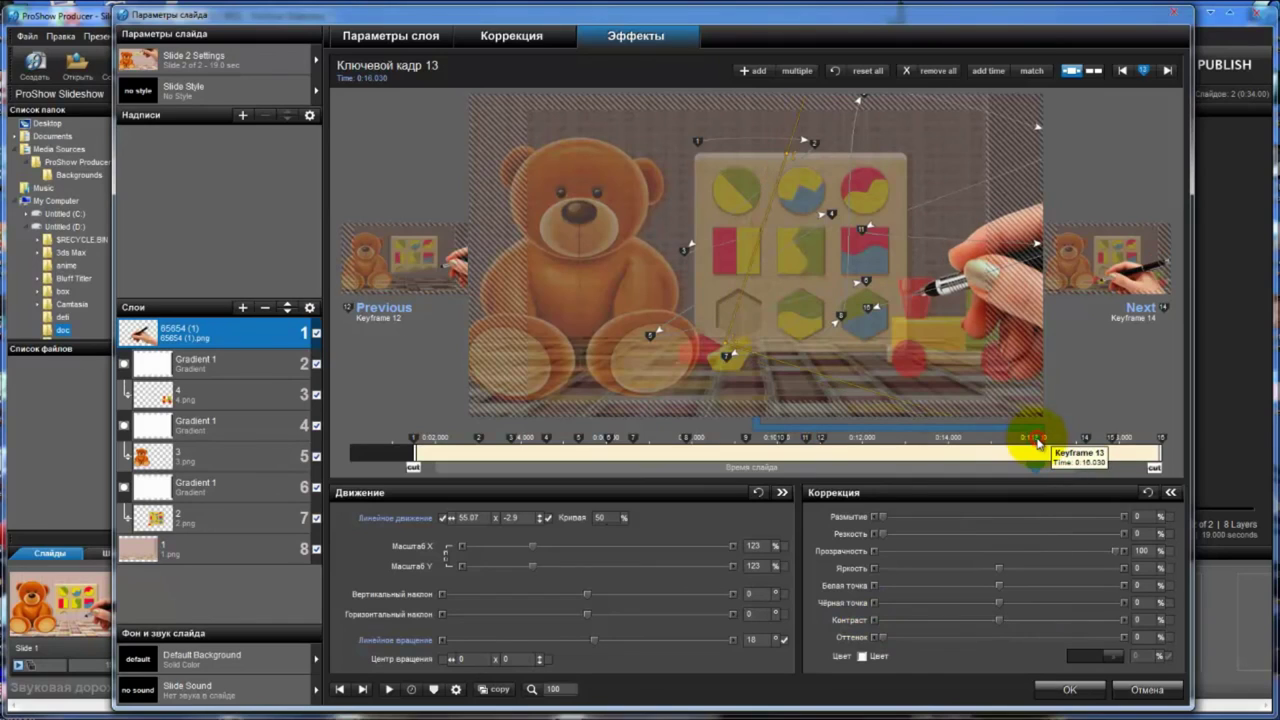
pyautogui.rightClick(1038, 443)
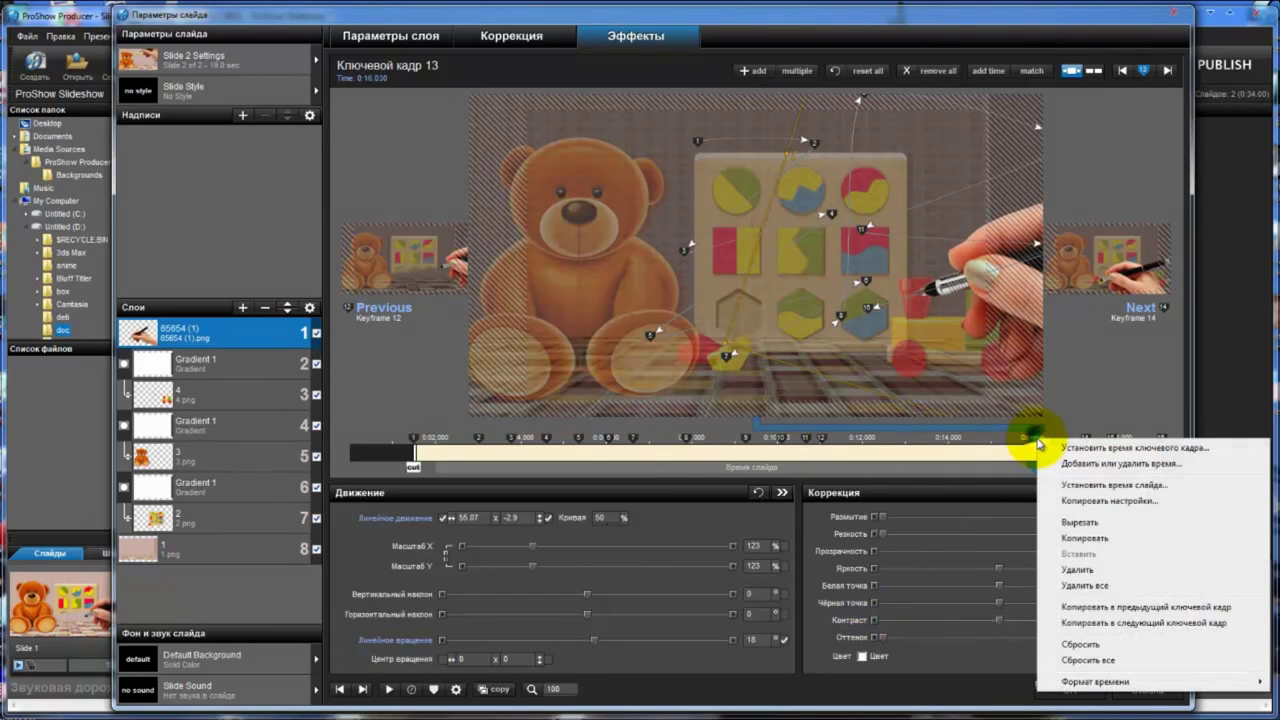
pyautogui.click(1068, 622)
pyautogui.click(1088, 441)
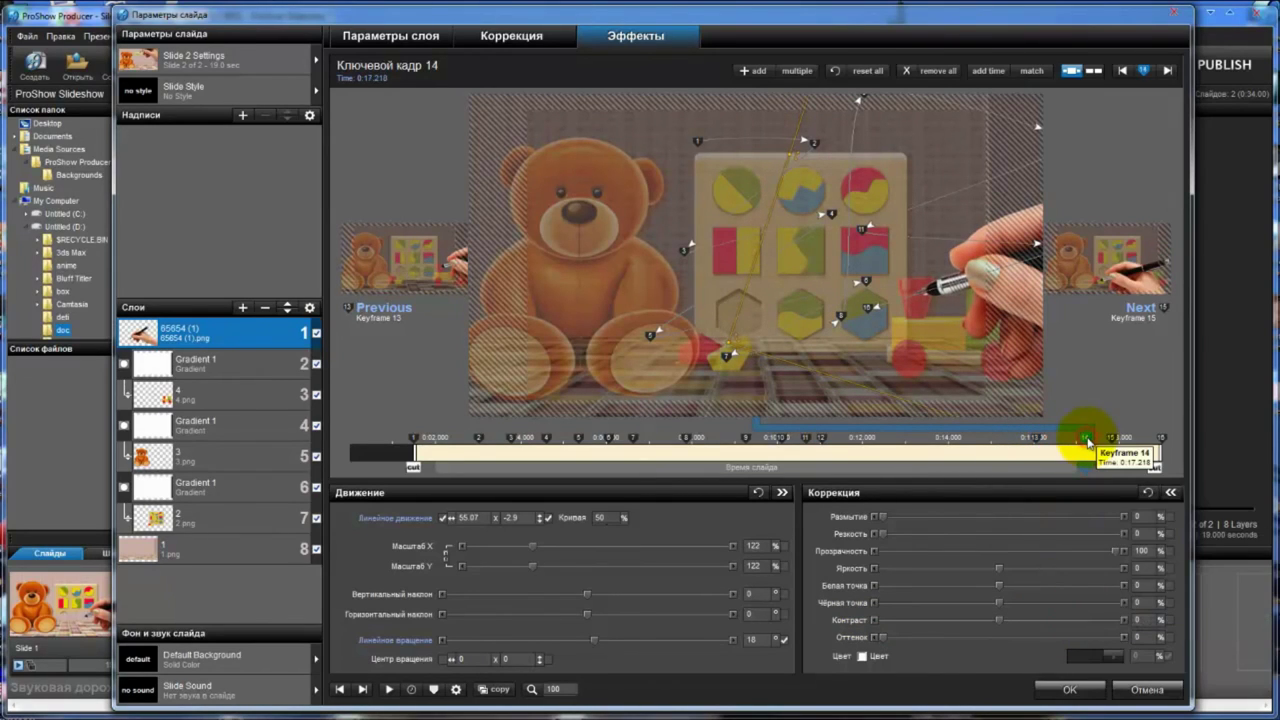
pyautogui.rightClick(1088, 441)
pyautogui.click(1114, 624)
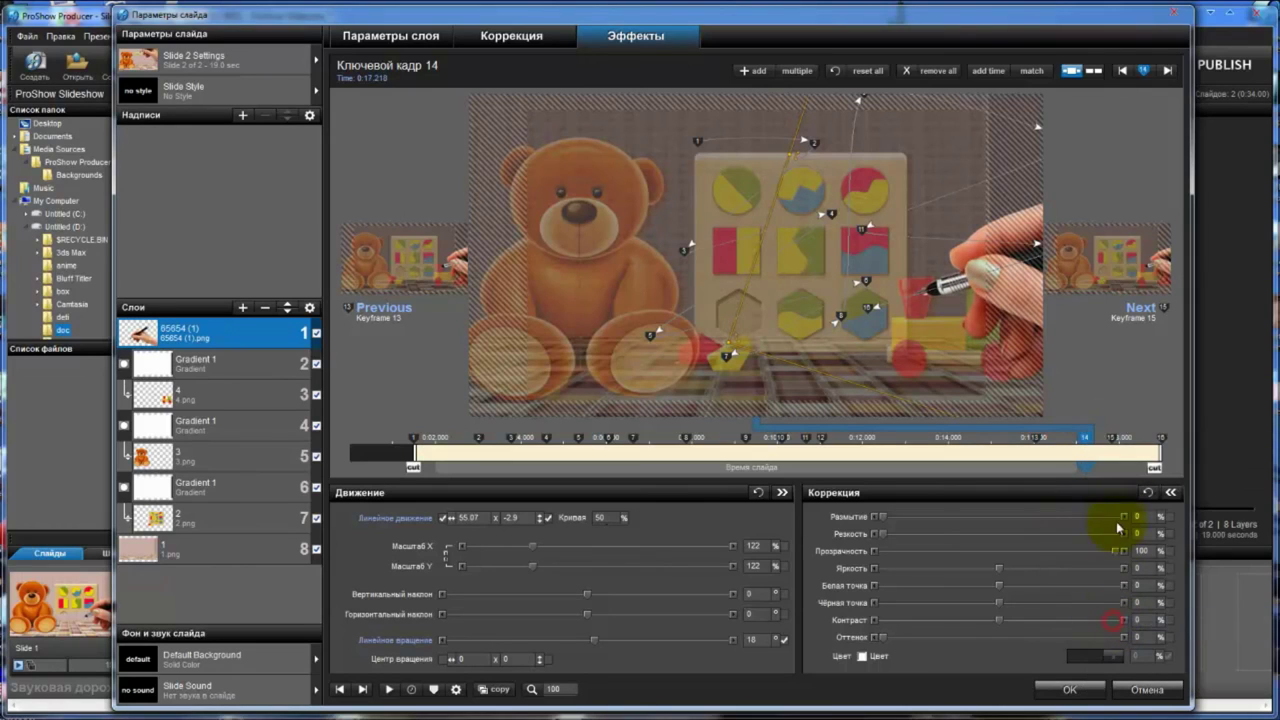
pyautogui.click(1114, 441)
pyautogui.rightClick(1116, 443)
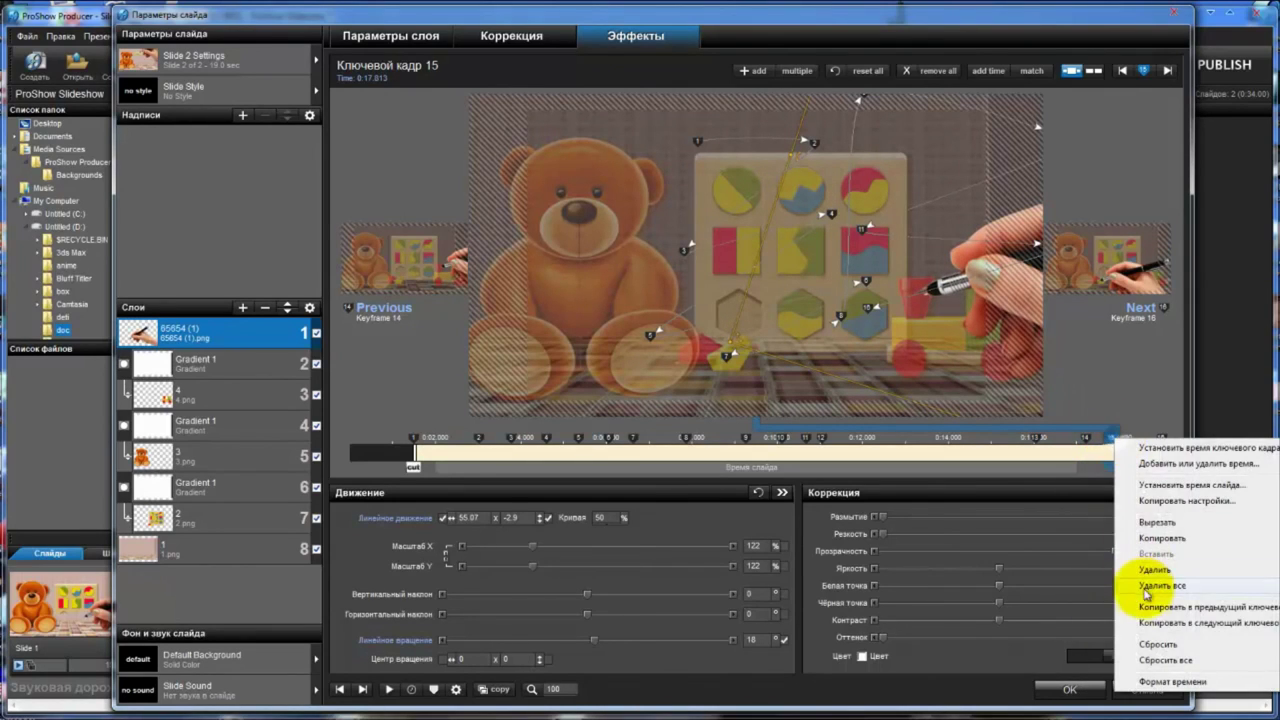
pyautogui.click(1120, 622)
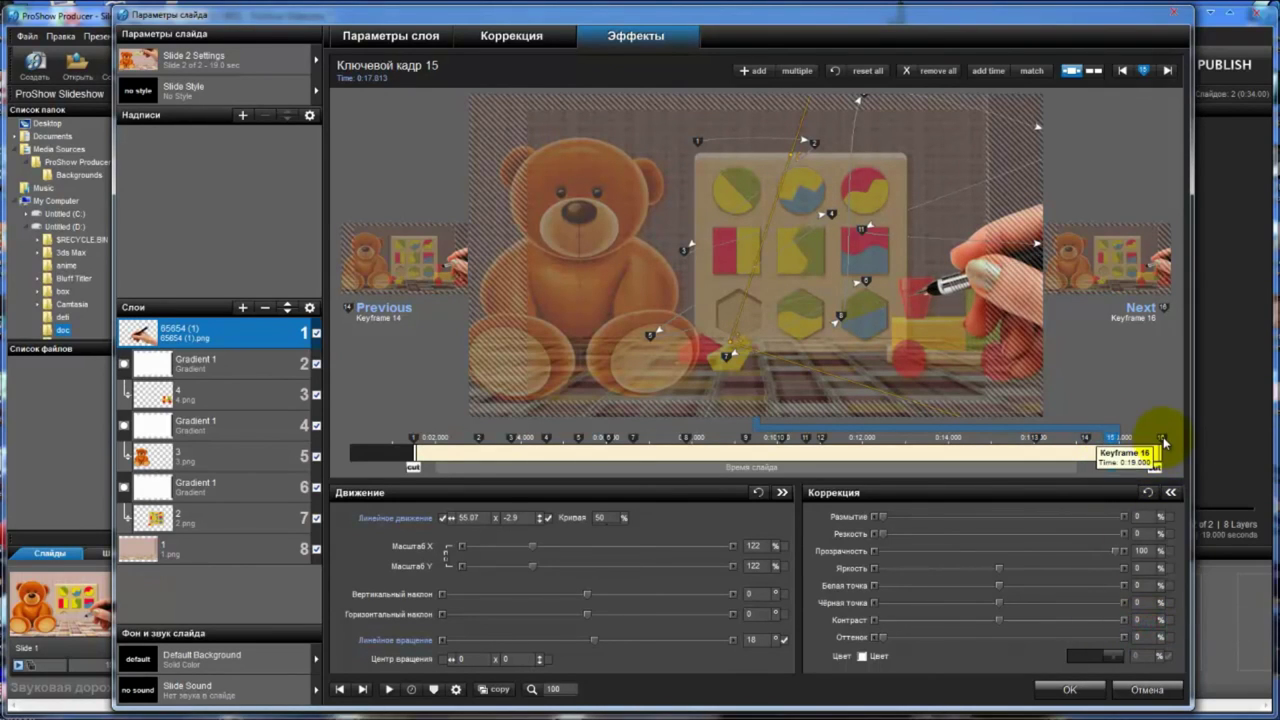
# Step: Move keyframe 13 to about 11.4 s, enlarge the hand to 128% and place the pen tip at the puzzle board's lower left corner, about 28.19 × 17.31
pyautogui.click(822, 440)
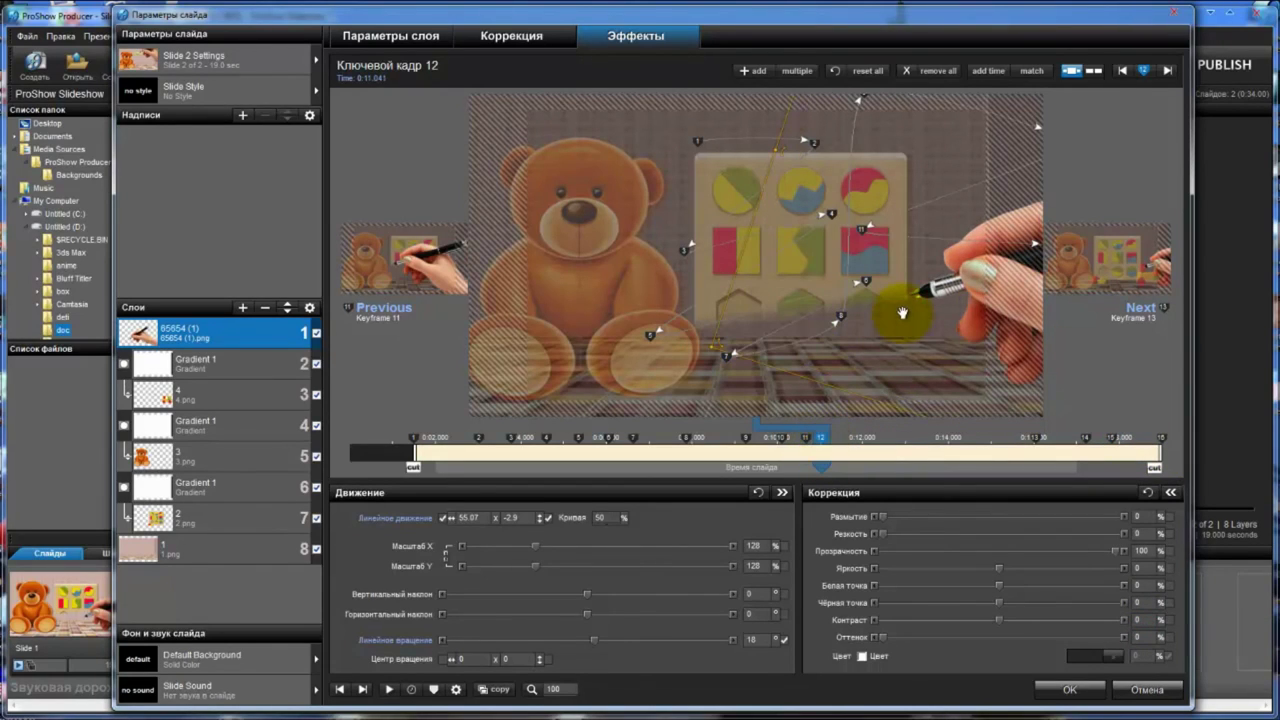
pyautogui.click(1037, 440)
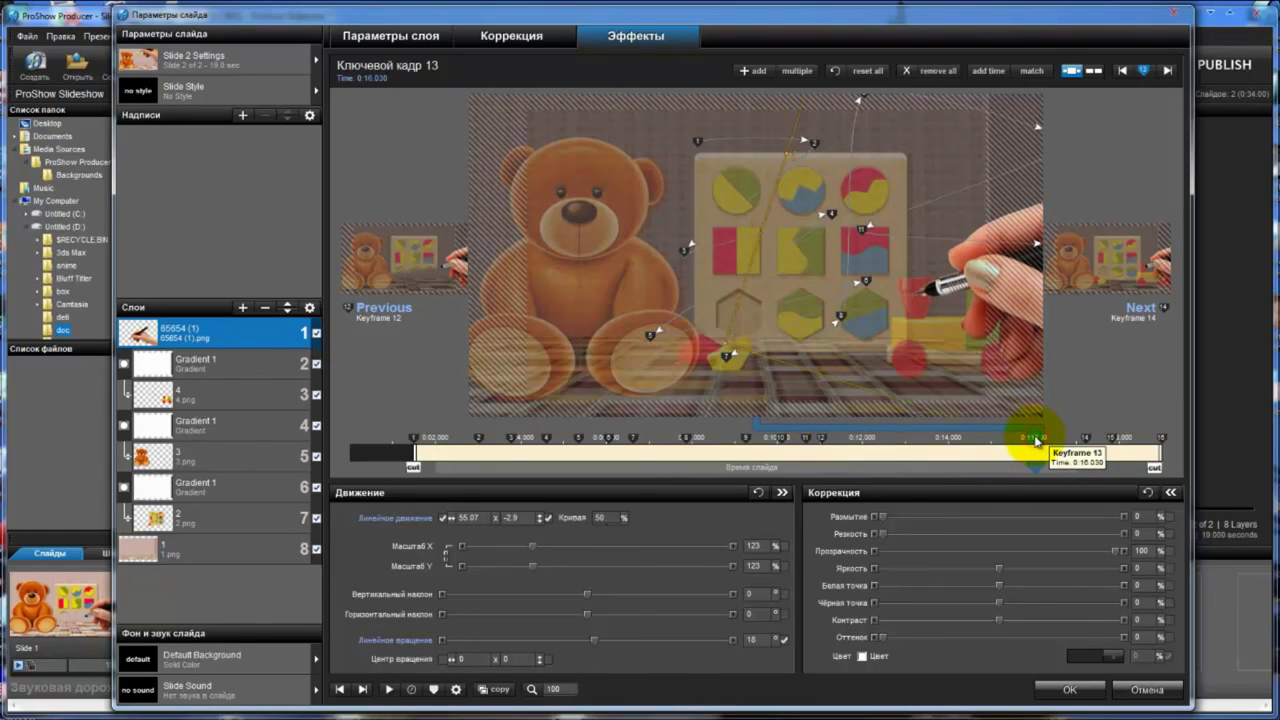
pyautogui.moveTo(1035, 442)
pyautogui.mouseDown()
pyautogui.moveTo(838, 451)
pyautogui.moveTo(854, 455)
pyautogui.mouseUp()
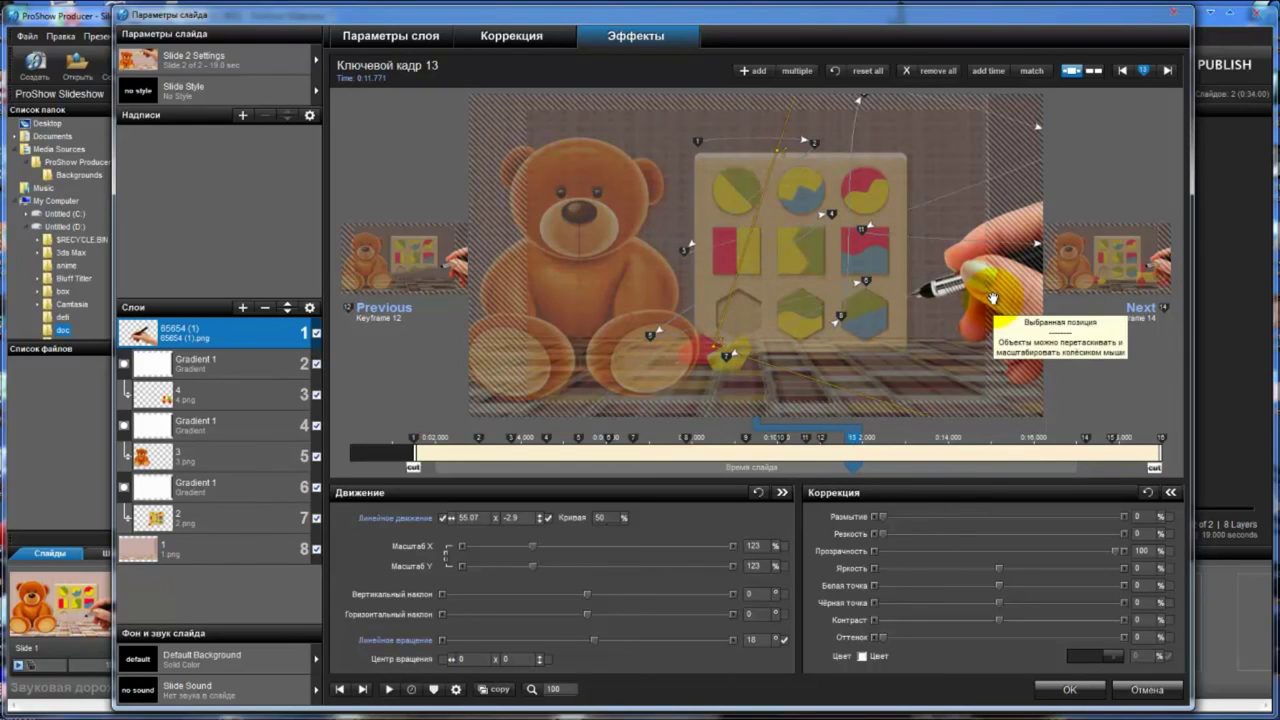
pyautogui.moveTo(1006, 283); pyautogui.dragTo(808, 351)
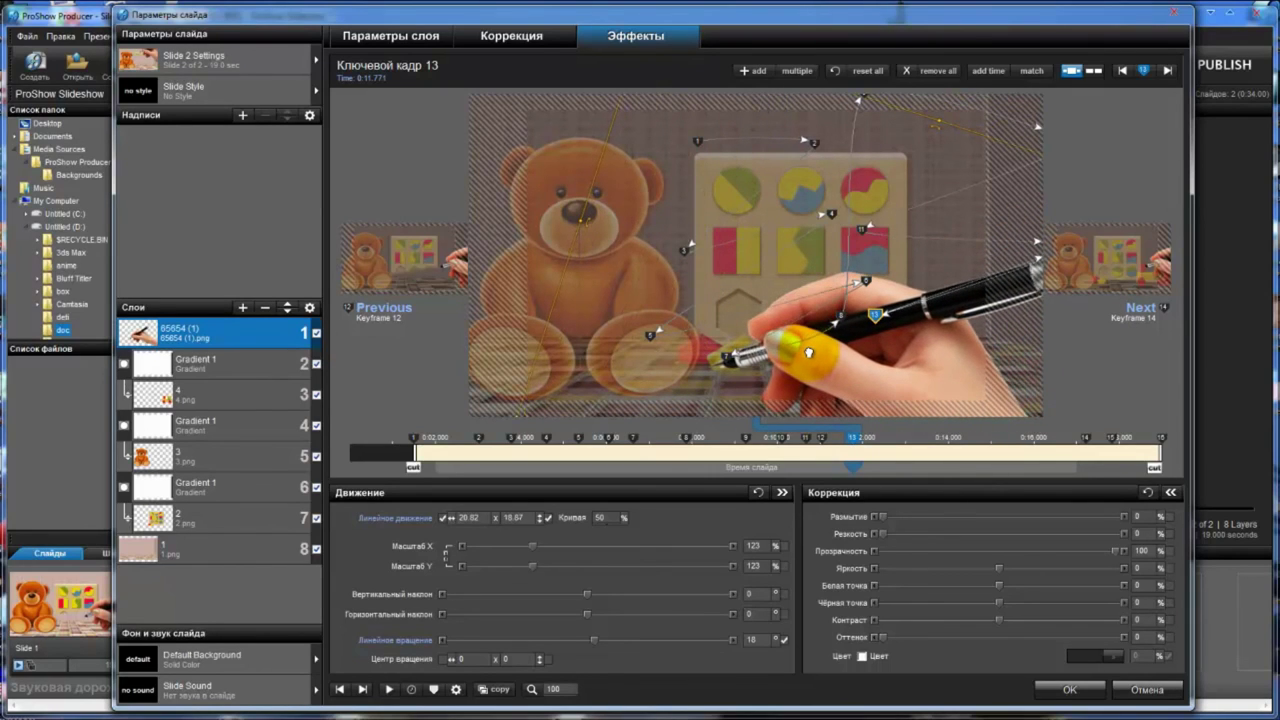
pyautogui.scroll(5, 861, 374)
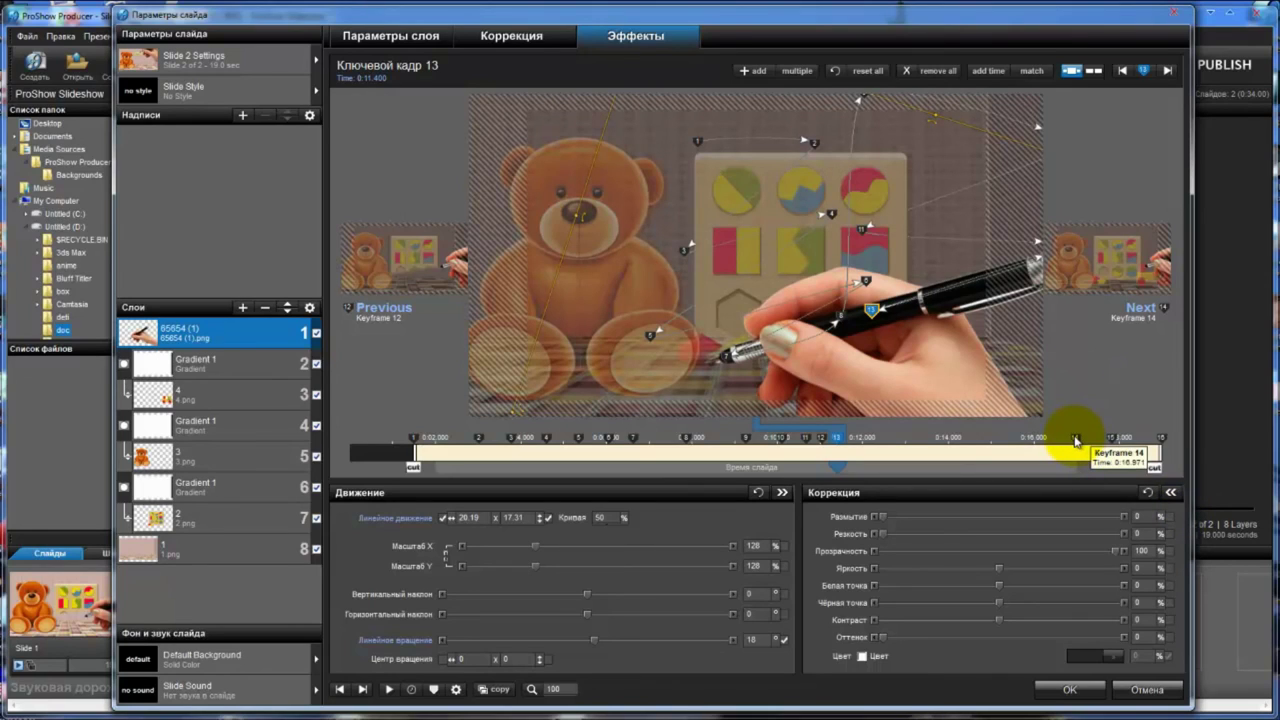
# Step: Move keyframe 14 to about 11.97 s, place the pen tip at the board's lower right corner, about 54.07 × 14.21, and preview the slide
pyautogui.click(1076, 441)
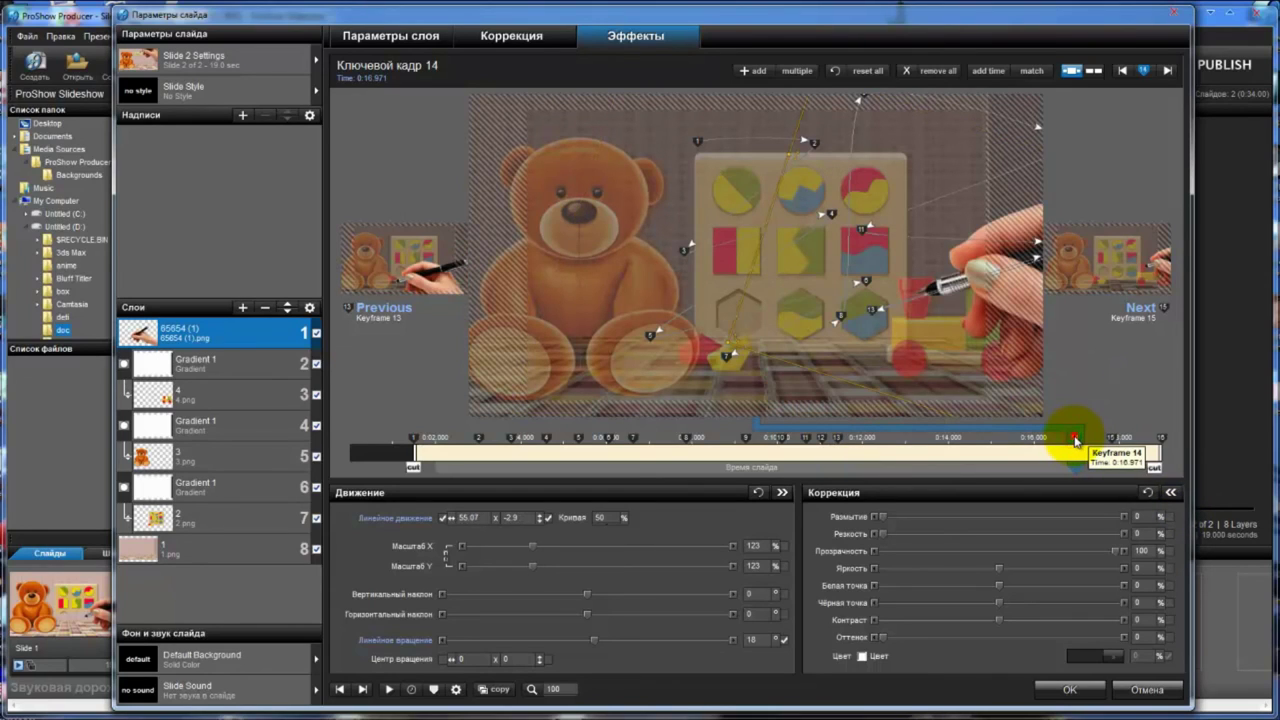
pyautogui.moveTo(1076, 441)
pyautogui.mouseDown()
pyautogui.moveTo(843, 457)
pyautogui.moveTo(860, 460)
pyautogui.mouseUp()
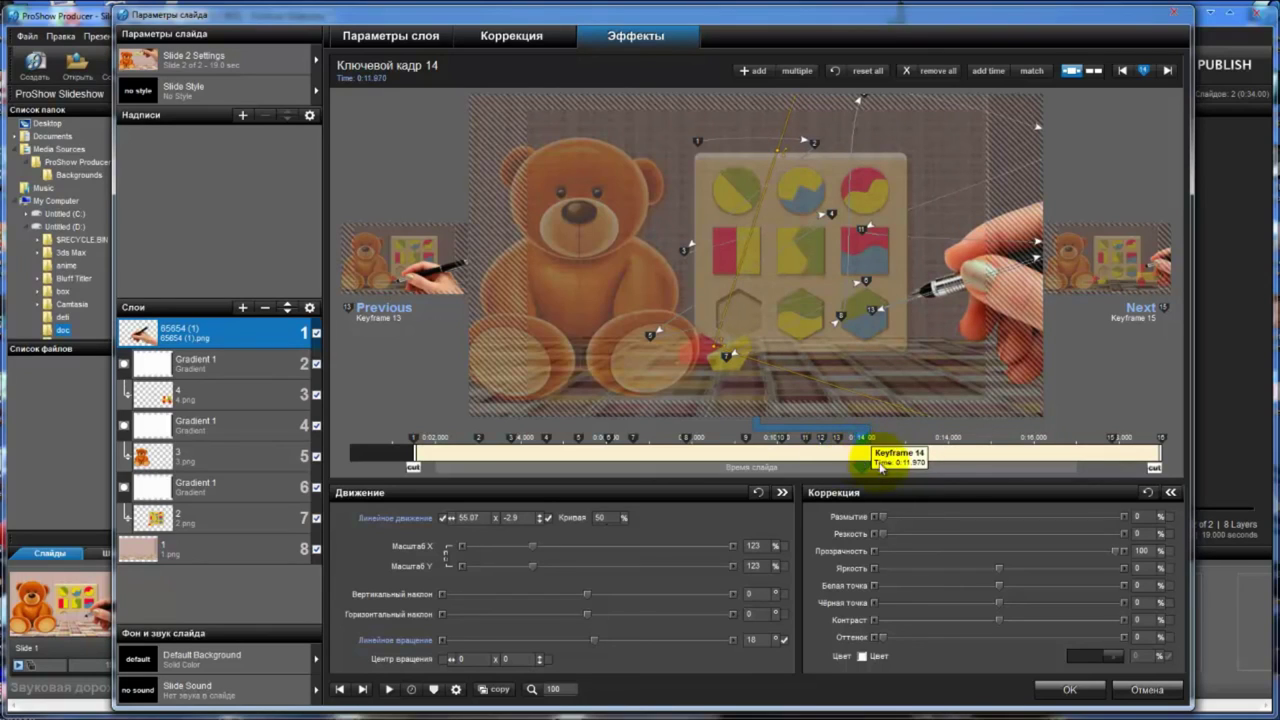
pyautogui.moveTo(1011, 288); pyautogui.dragTo(1010, 336)
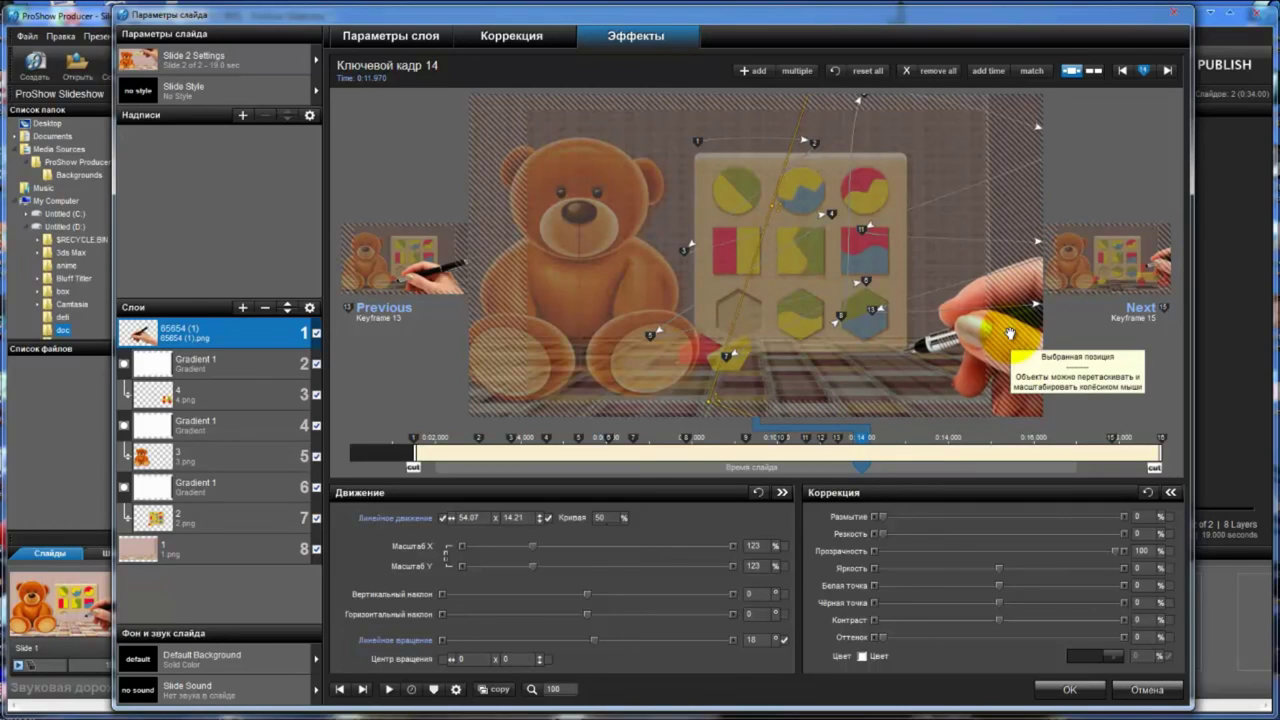
pyautogui.click(389, 691)
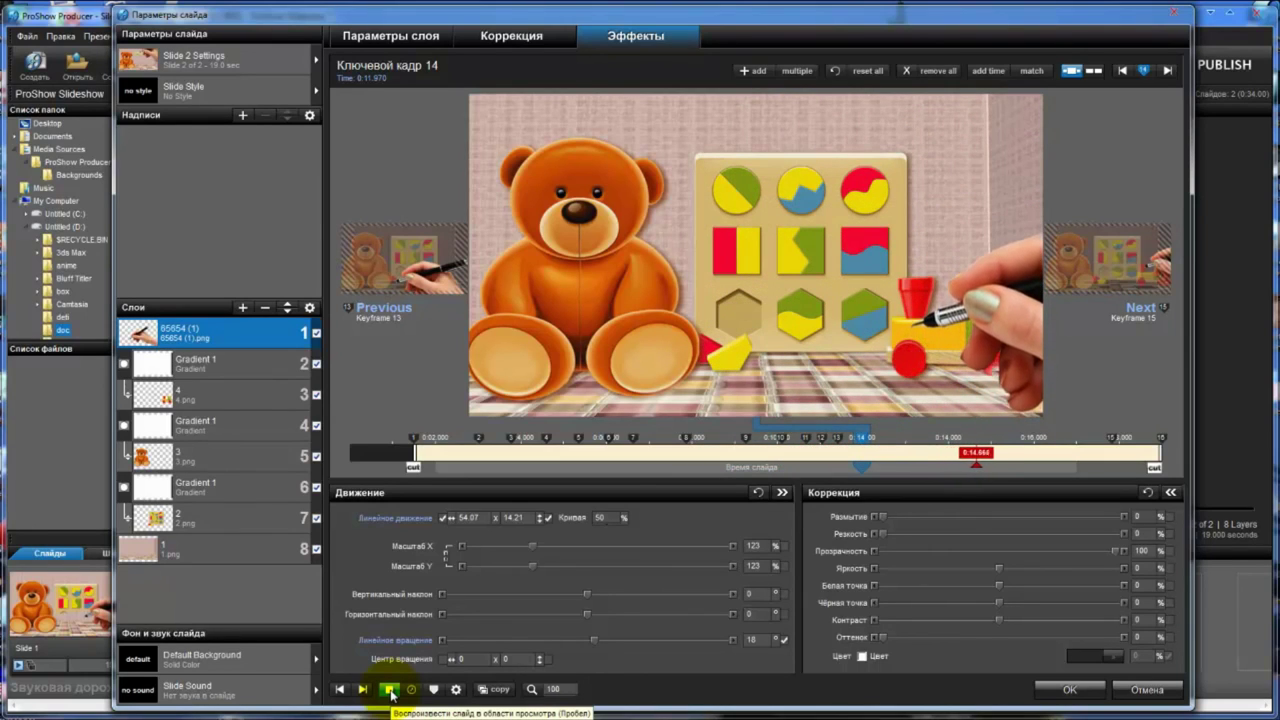
pyautogui.click(390, 690)
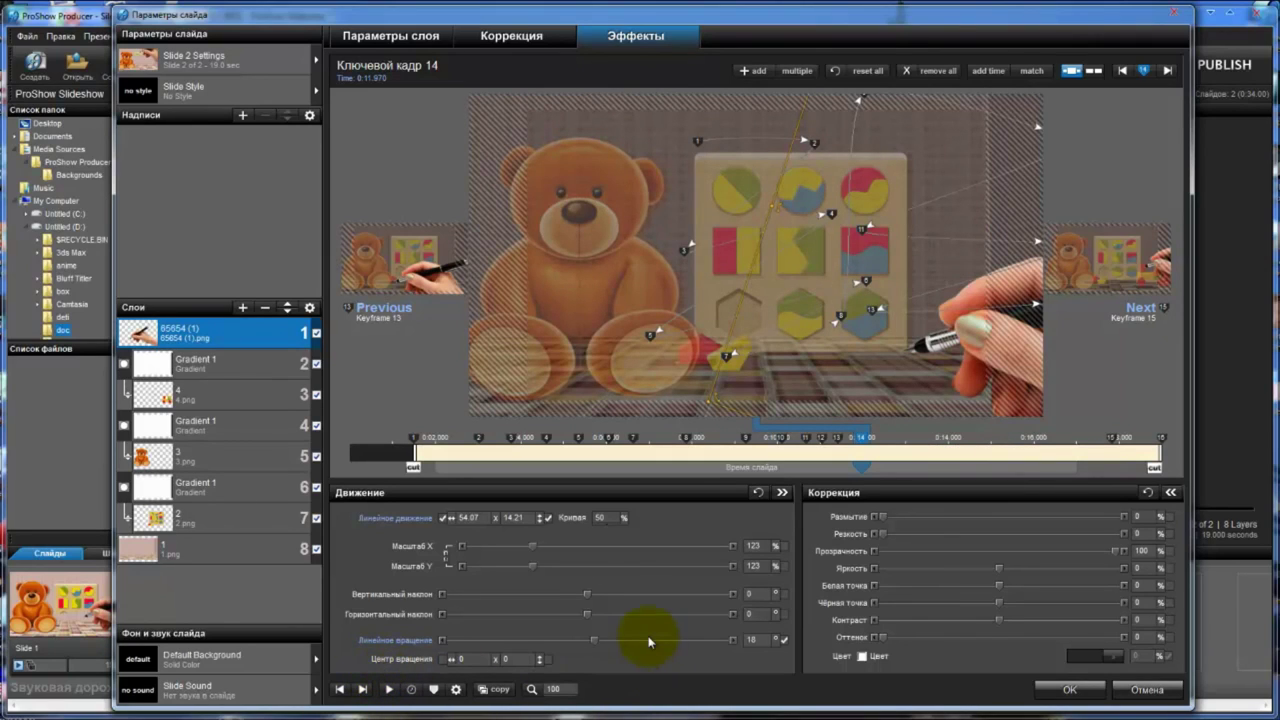
# Step: Add four keyframes to the hand layer between keyframe 15 and the last keyframe
pyautogui.click(1161, 439)
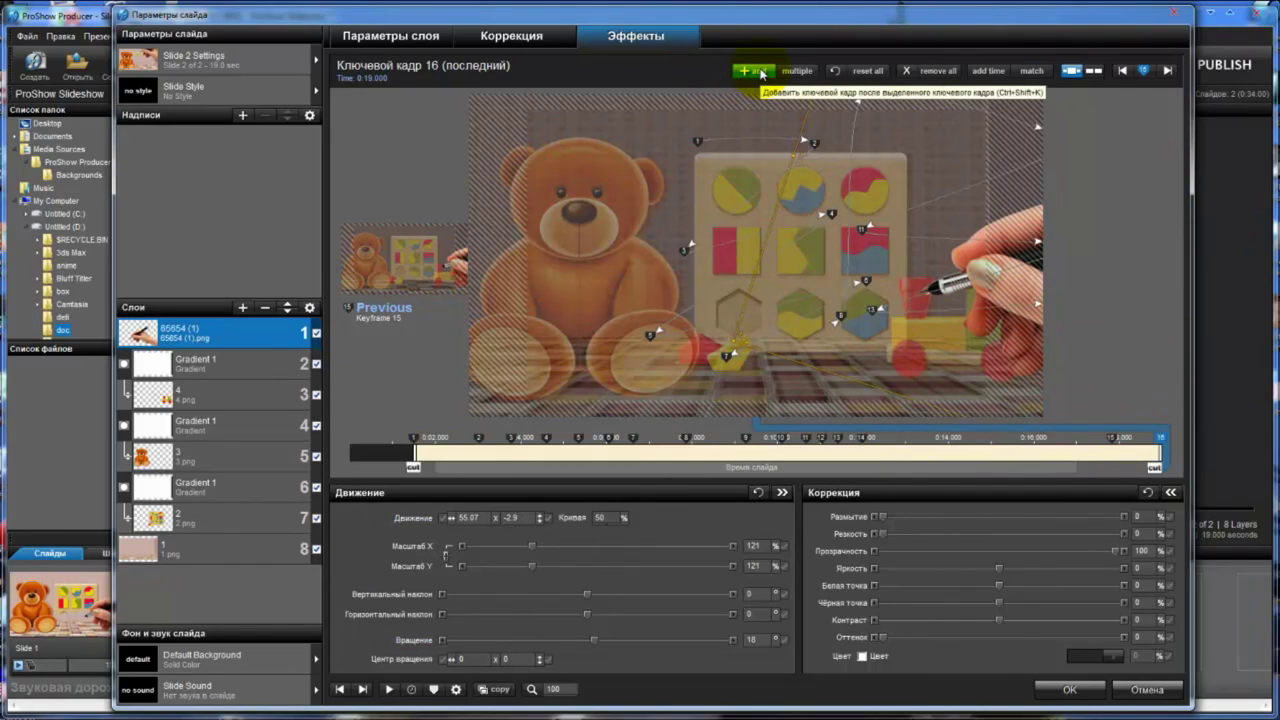
pyautogui.click(762, 72)
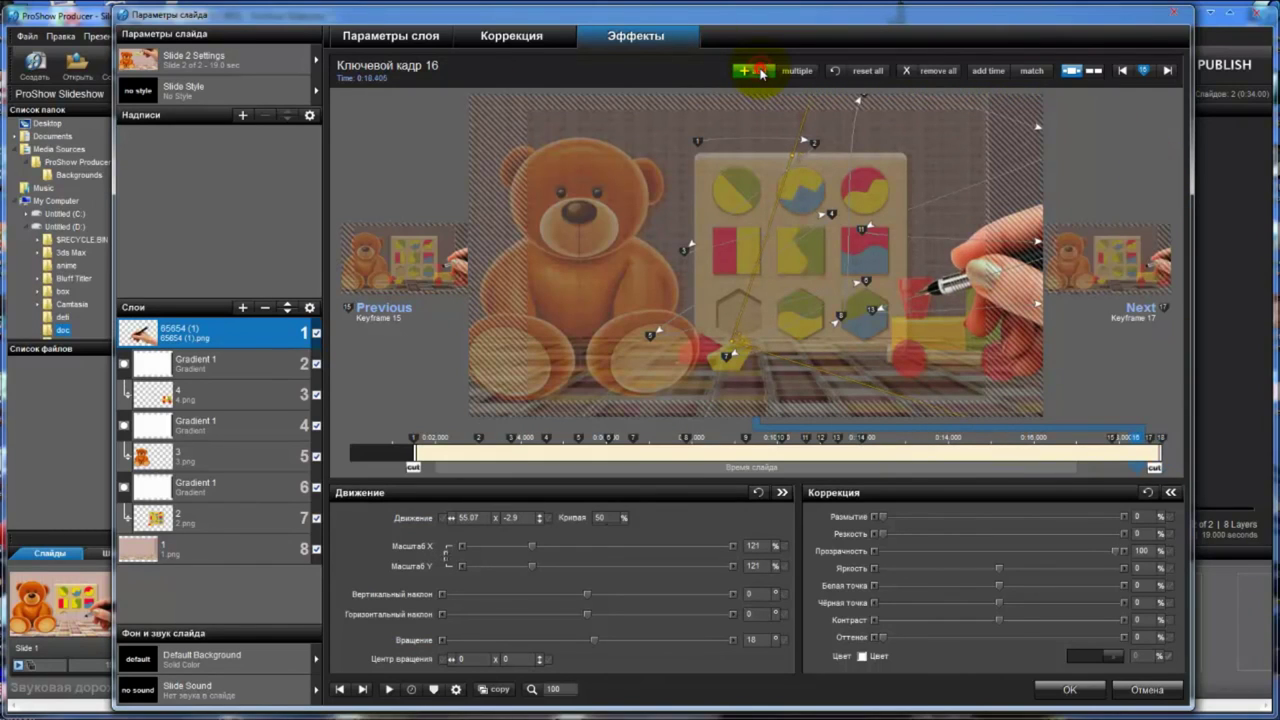
pyautogui.click(762, 72)
pyautogui.click(762, 72)
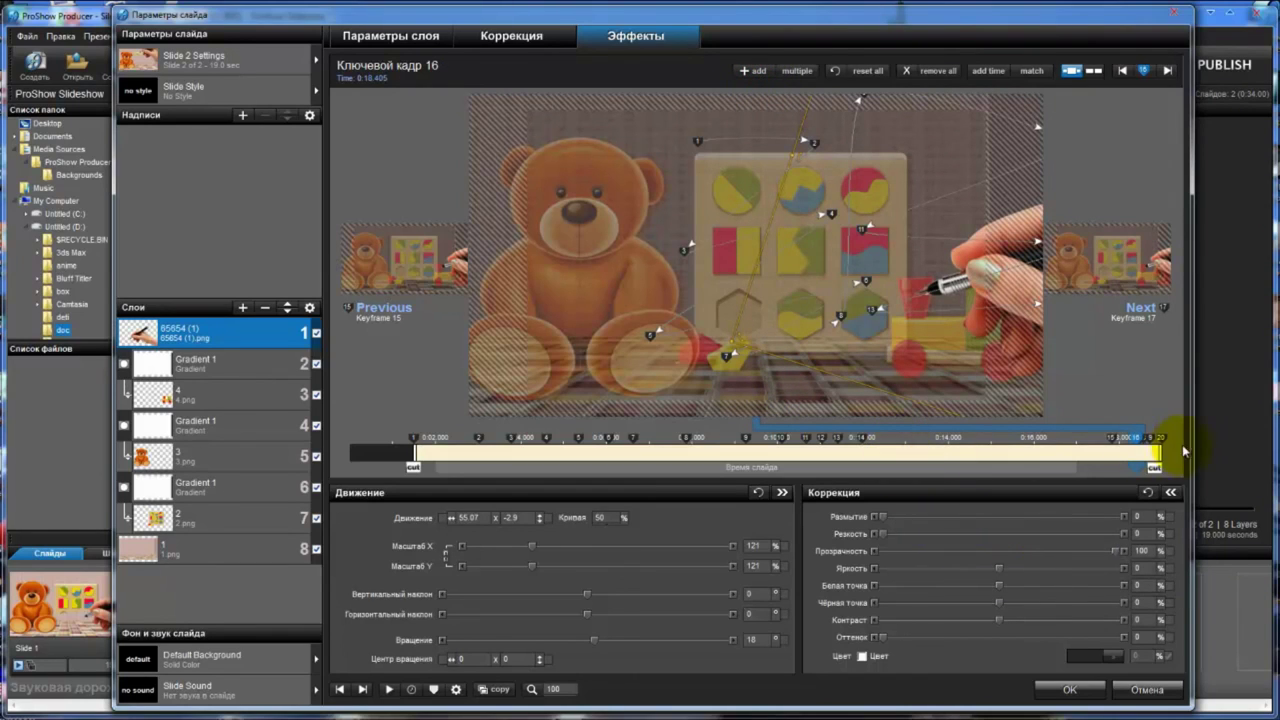
# Step: Move keyframe 15 to about 13.14 s and place the pen tip at the top of the toy train's chimney, at about 53.32 × -7.12
pyautogui.click(1112, 439)
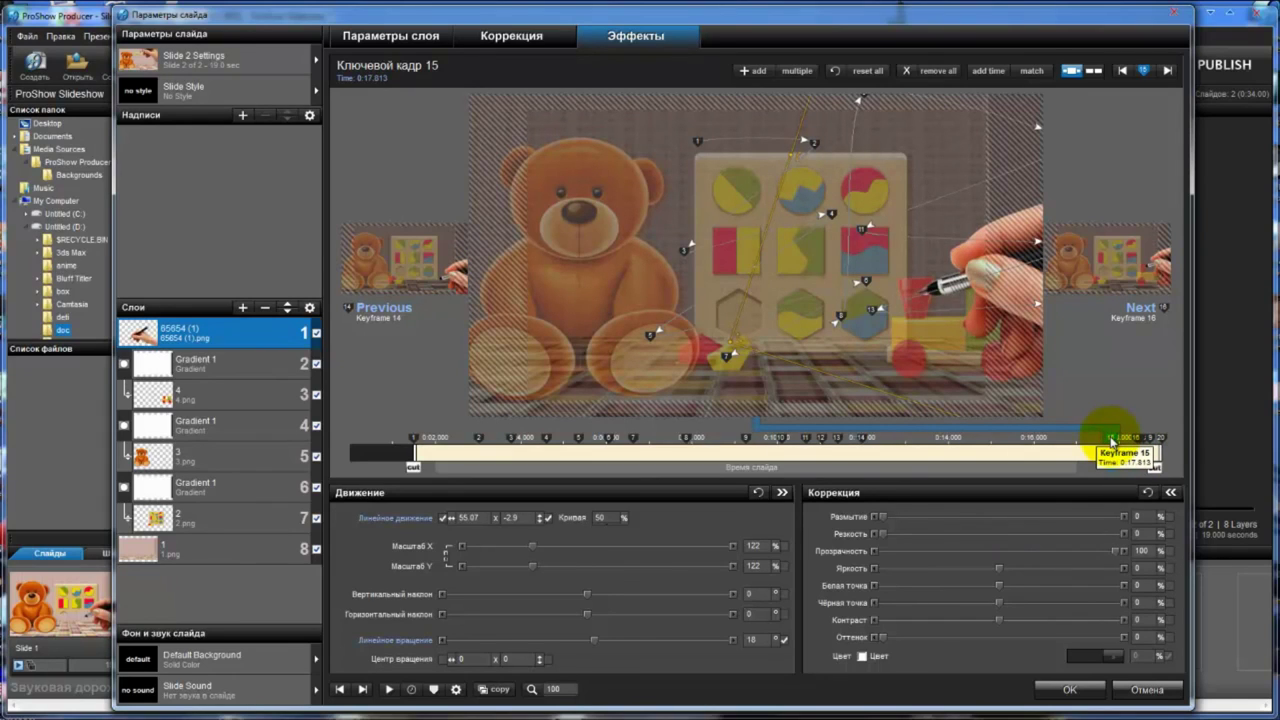
pyautogui.moveTo(1112, 441)
pyautogui.mouseDown()
pyautogui.moveTo(895, 446)
pyautogui.moveTo(910, 446)
pyautogui.mouseUp()
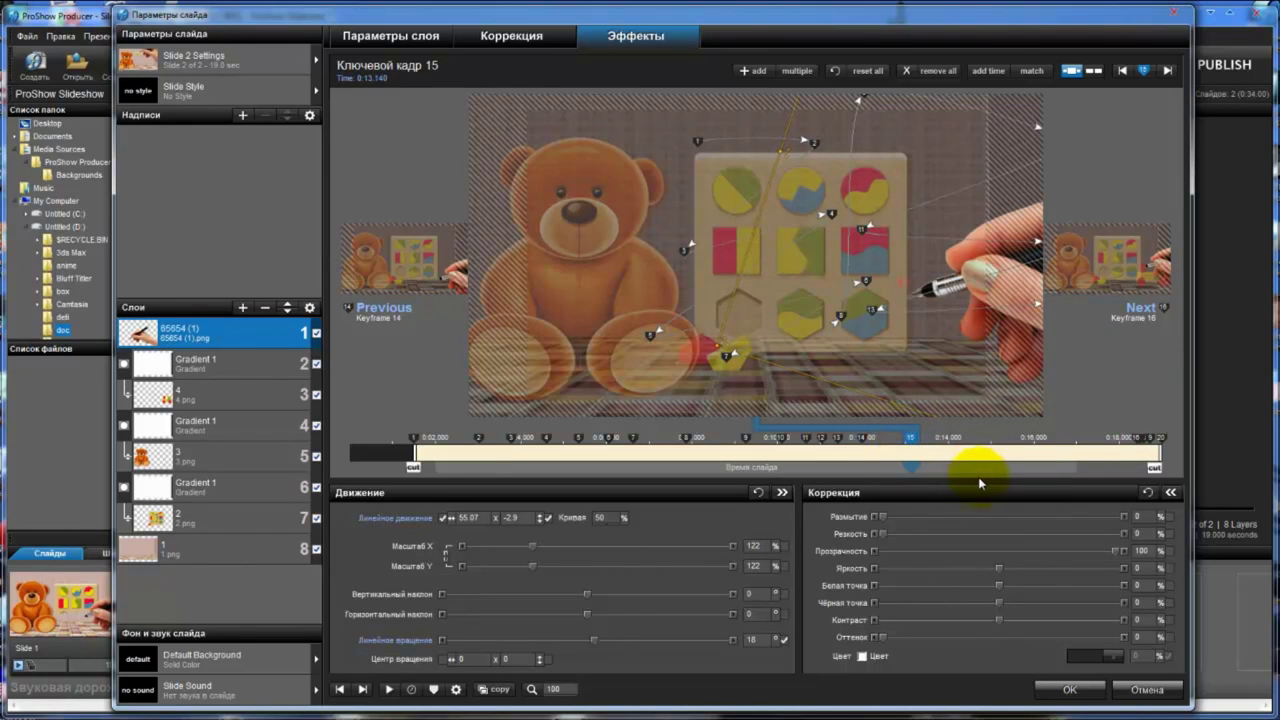
pyautogui.moveTo(1025, 290); pyautogui.dragTo(982, 271)
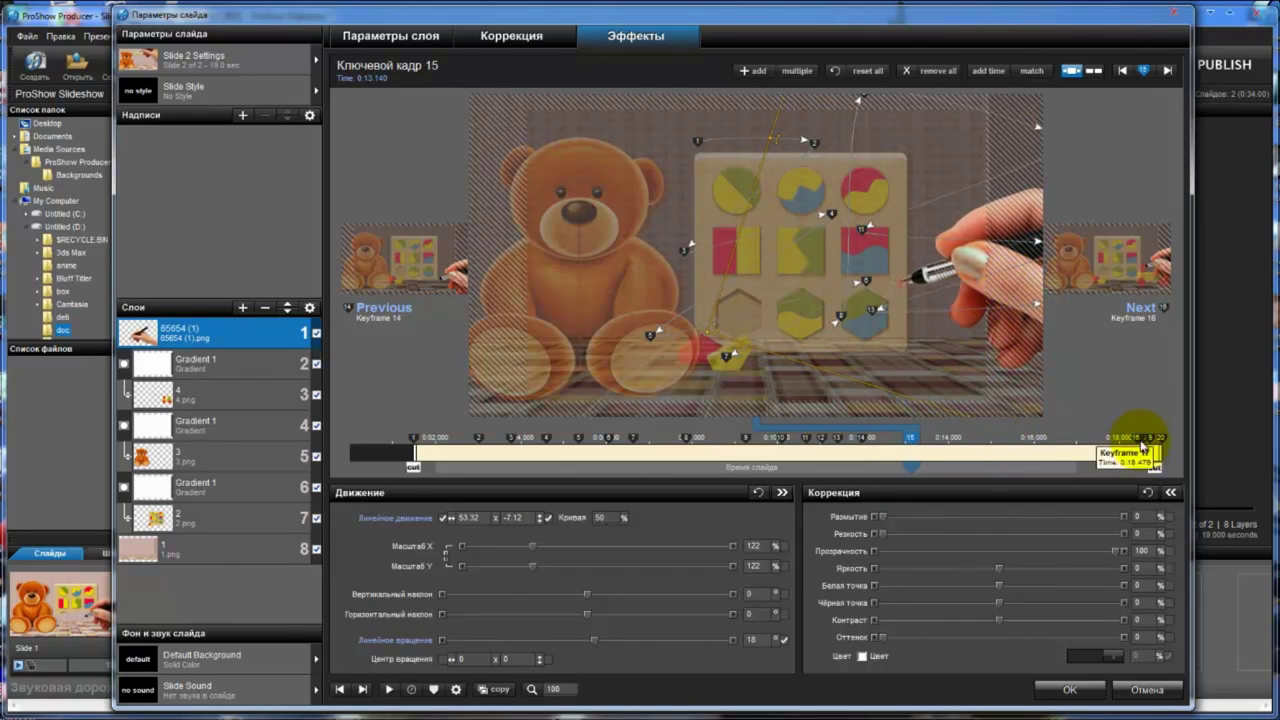
# Step: Move keyframe 16 to about 13.7 s and place the pen tip on the train body right of the chimney, at about 58.62 × 4.26
pyautogui.click(1135, 441)
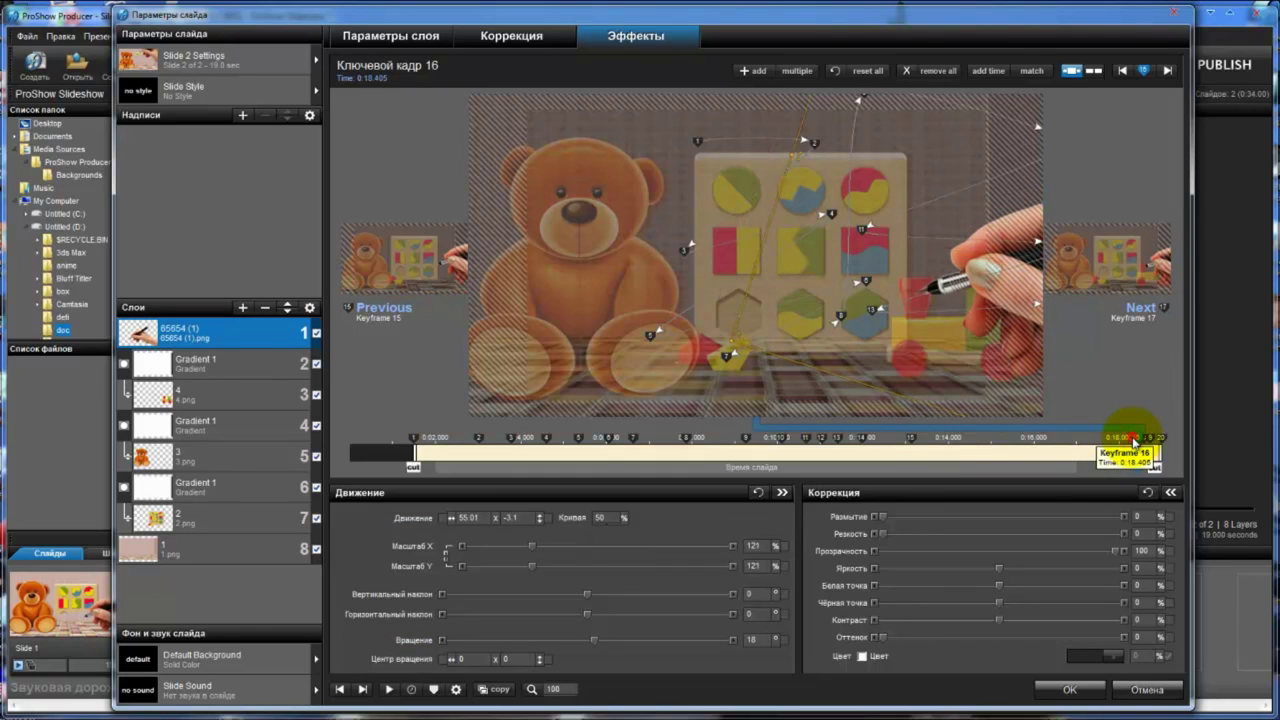
pyautogui.moveTo(1135, 441); pyautogui.dragTo(931, 449)
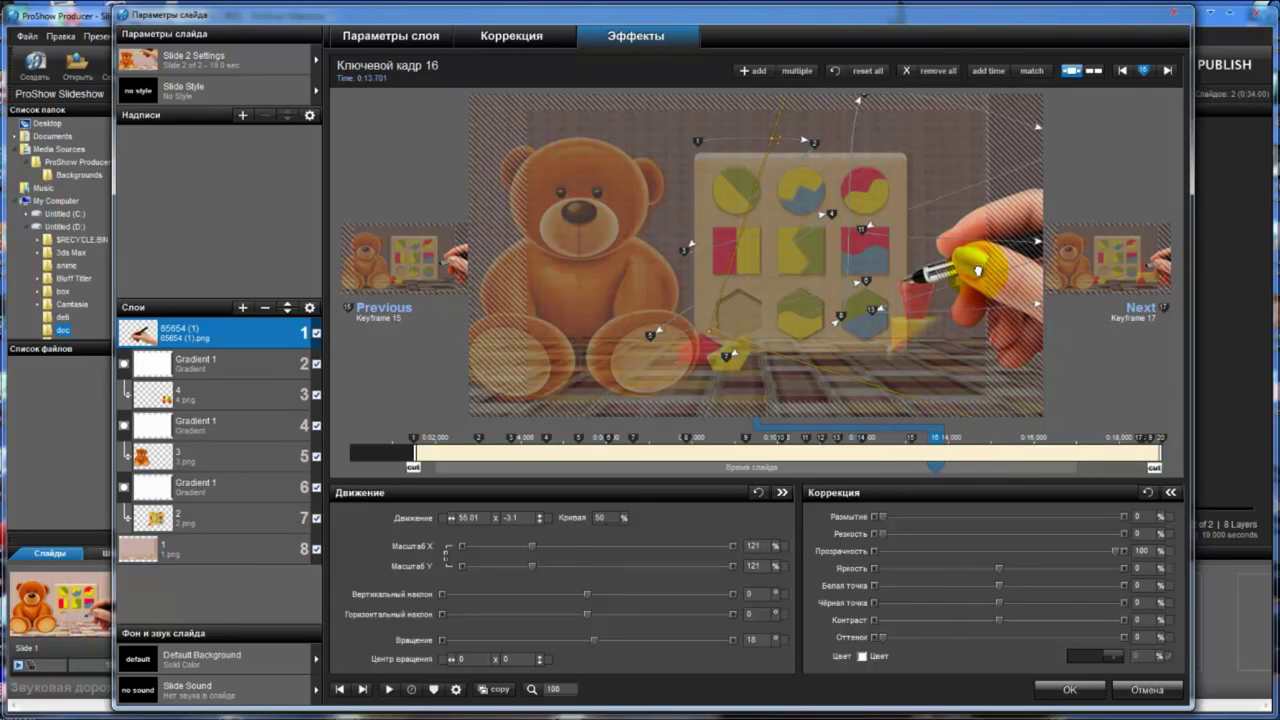
pyautogui.moveTo(978, 270); pyautogui.dragTo(1009, 306)
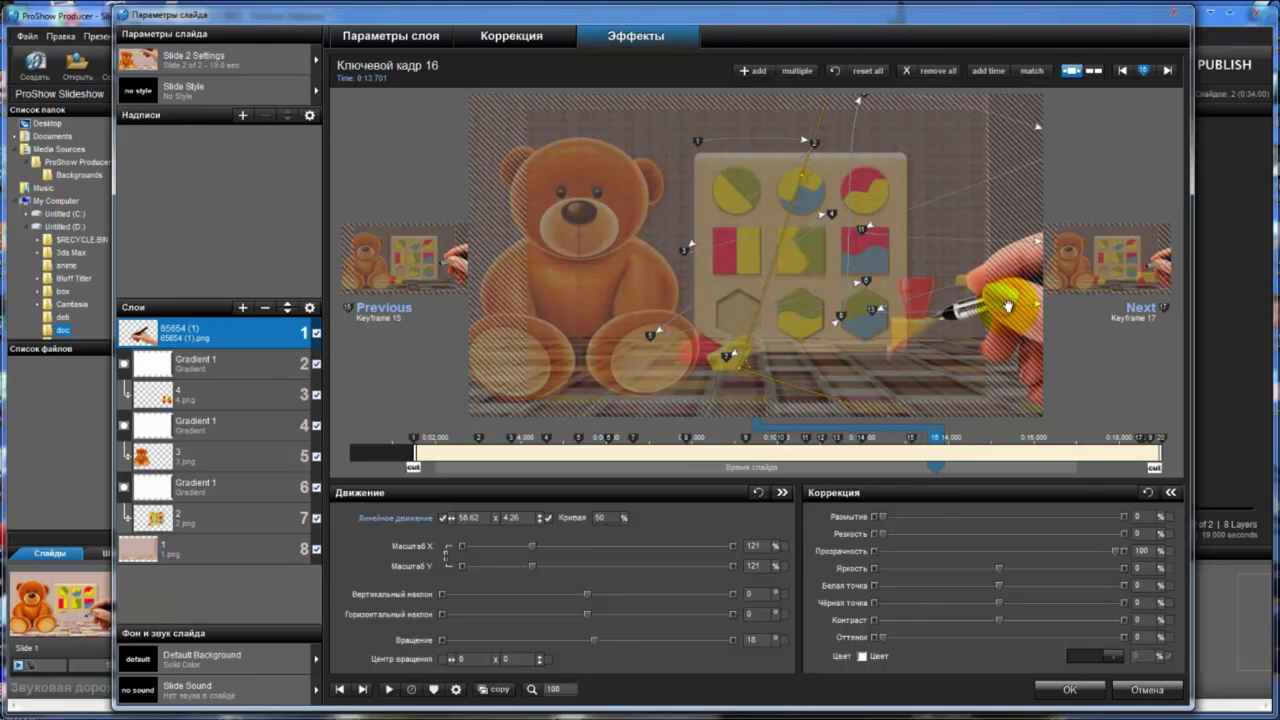
# Step: Move keyframe 17 to about 14.1 s and place the pen tip at the train cab's upper right corner, at about 73.44 × -6.05
pyautogui.click(1139, 443)
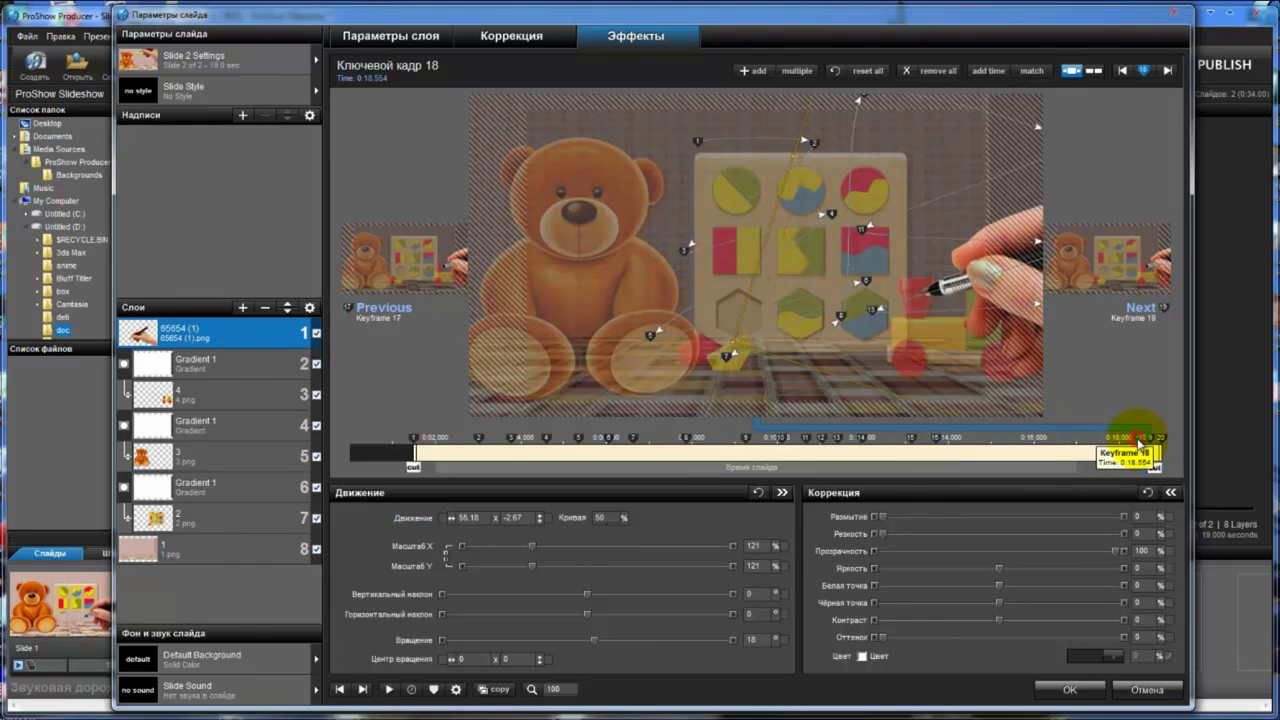
pyautogui.moveTo(1139, 443)
pyautogui.mouseDown()
pyautogui.moveTo(938, 447)
pyautogui.moveTo(952, 447)
pyautogui.mouseUp()
pyautogui.moveTo(976, 312); pyautogui.dragTo(1072, 273)
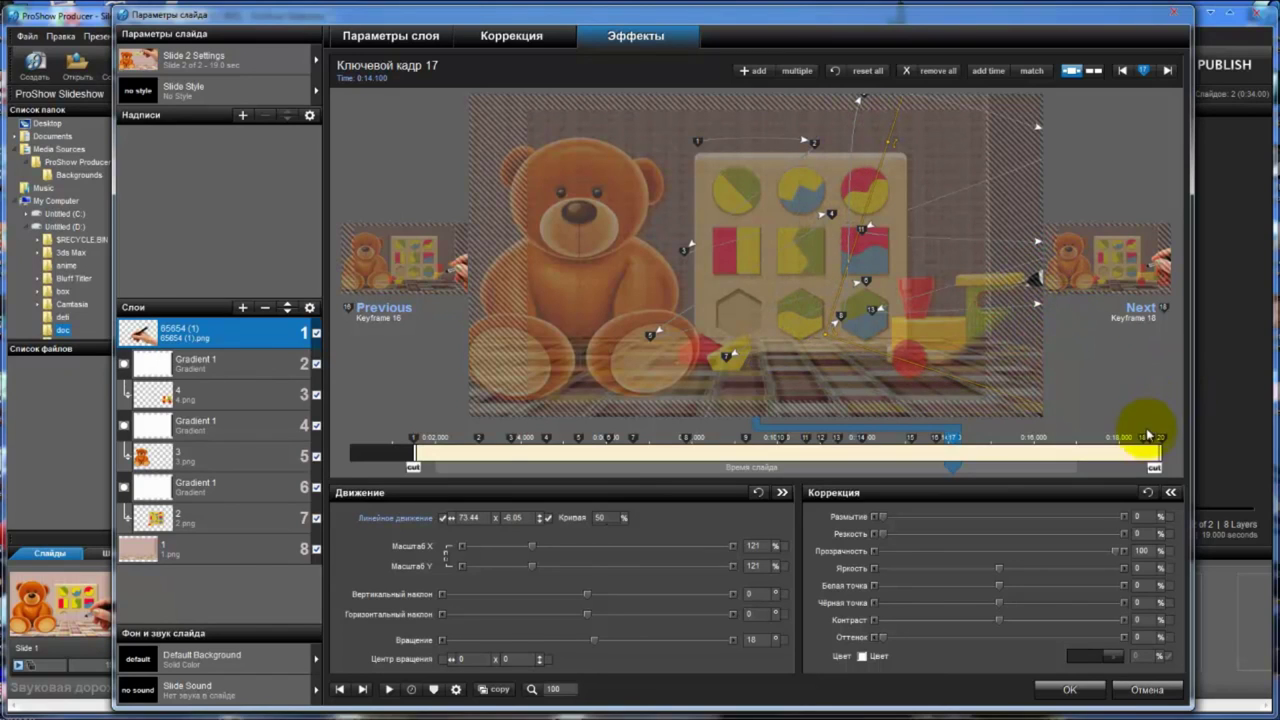
# Step: Move keyframe 18 to about 14.47 s and place the pen tip on the train's left wheel, at about 55.5 × 17.4
pyautogui.moveTo(1145, 442); pyautogui.dragTo(969, 440)
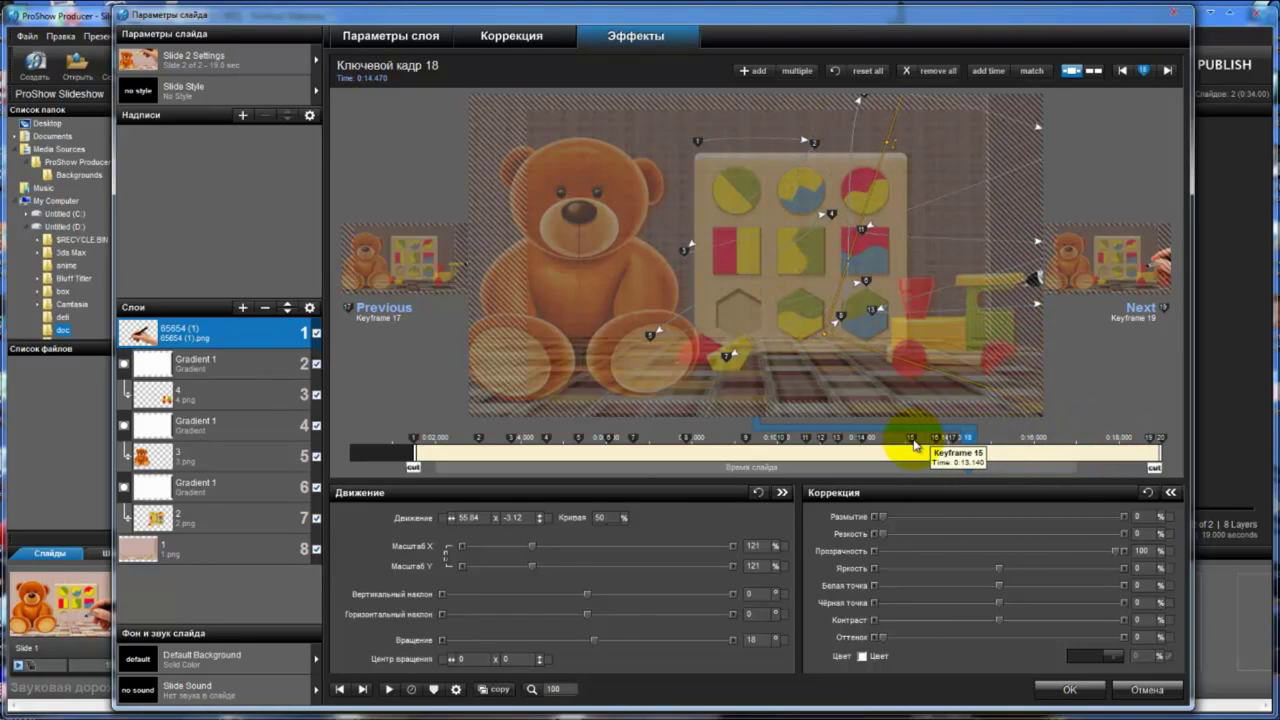
pyautogui.moveTo(1041, 280); pyautogui.dragTo(935, 355)
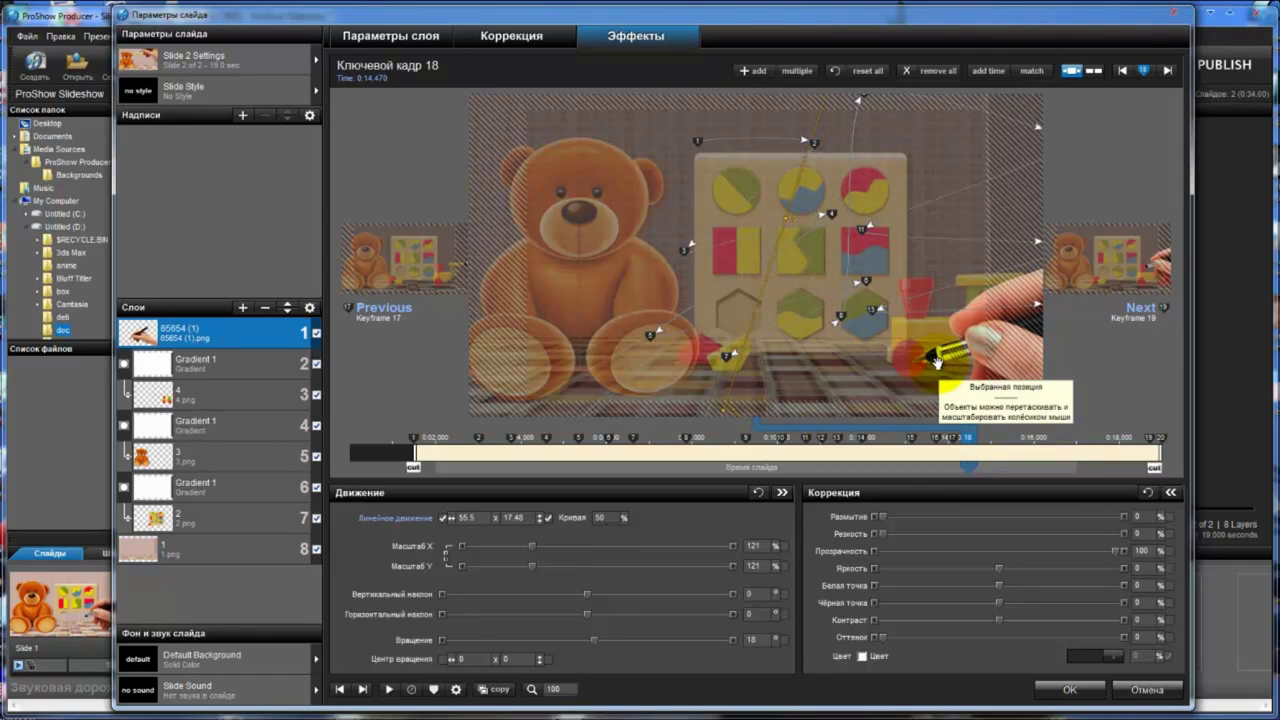
# Step: Move keyframe 19 to about 14.82 s, scale the hand to 125% and place the pen tip beside the train's right wheel, at about 72.69 × 20.78
pyautogui.moveTo(1148, 439); pyautogui.dragTo(966, 447)
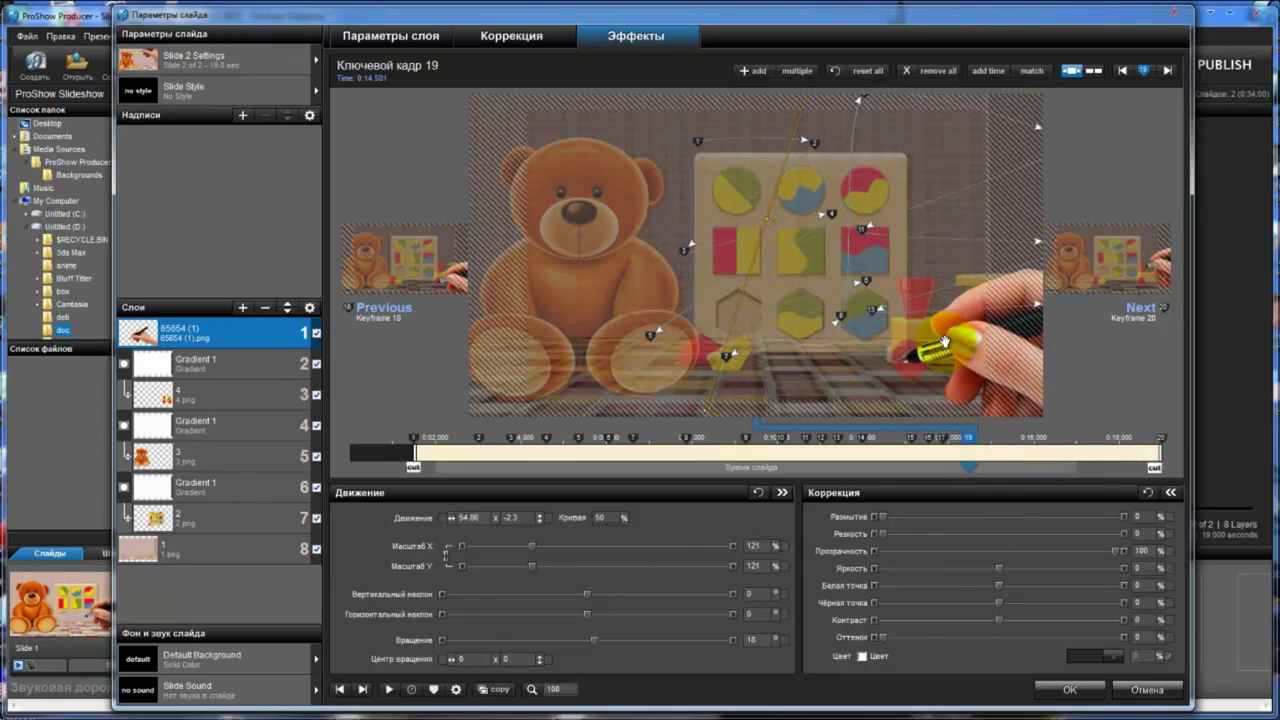
pyautogui.moveTo(1008, 348); pyautogui.dragTo(1080, 355)
pyautogui.click(975, 456)
pyautogui.moveTo(968, 439); pyautogui.dragTo(988, 452)
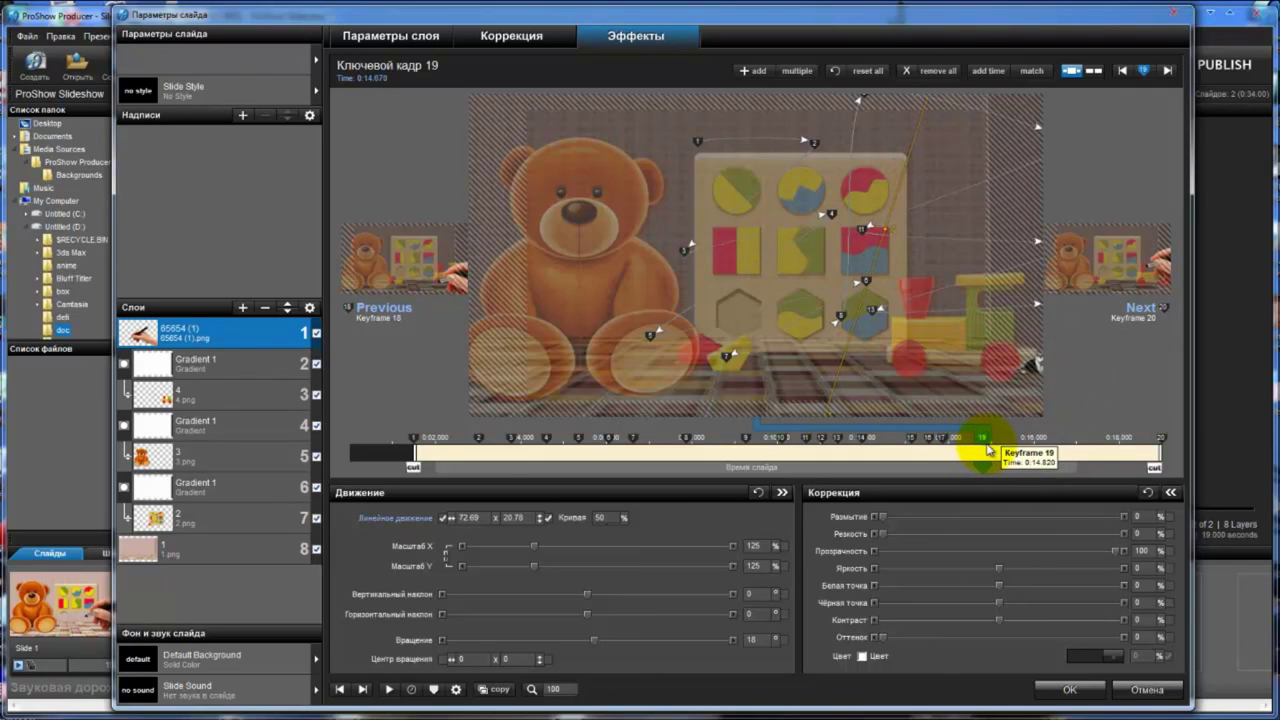
# Step: Shift the hand on keyframe 19 slightly down beside the train's right wheel, to about 71.06 × 23.89
pyautogui.click(1035, 369)
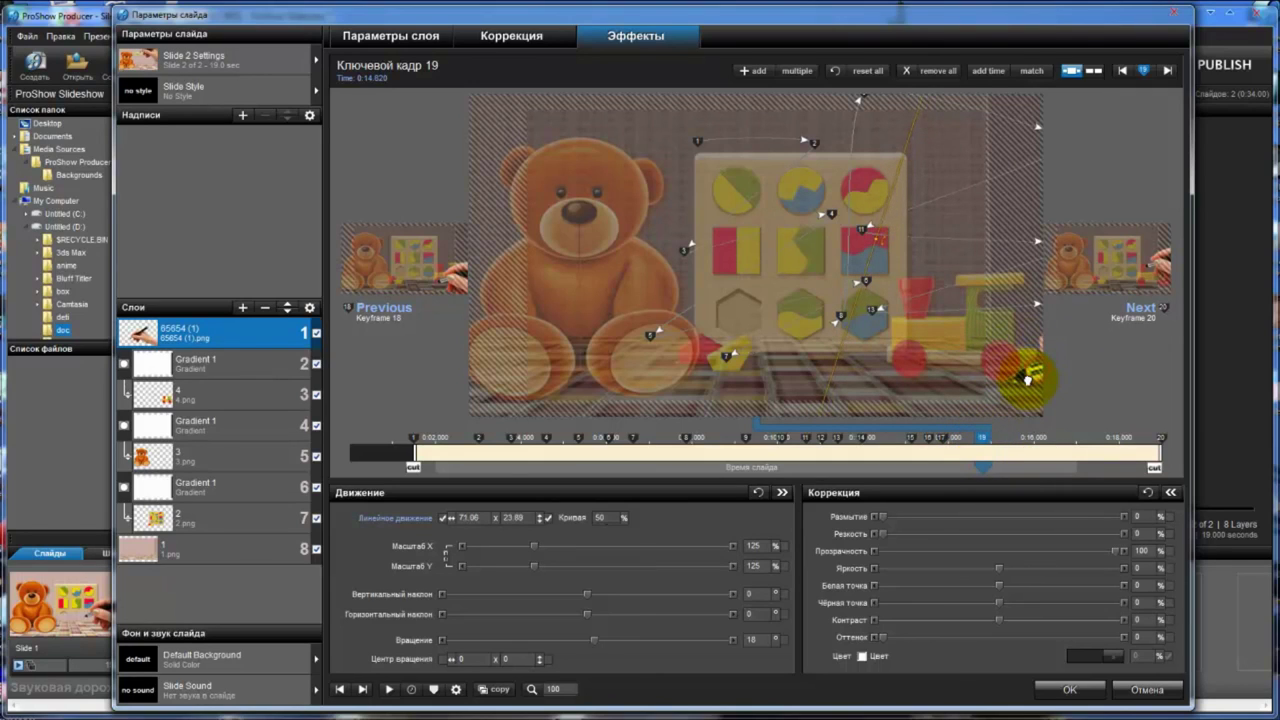
pyautogui.click(983, 468)
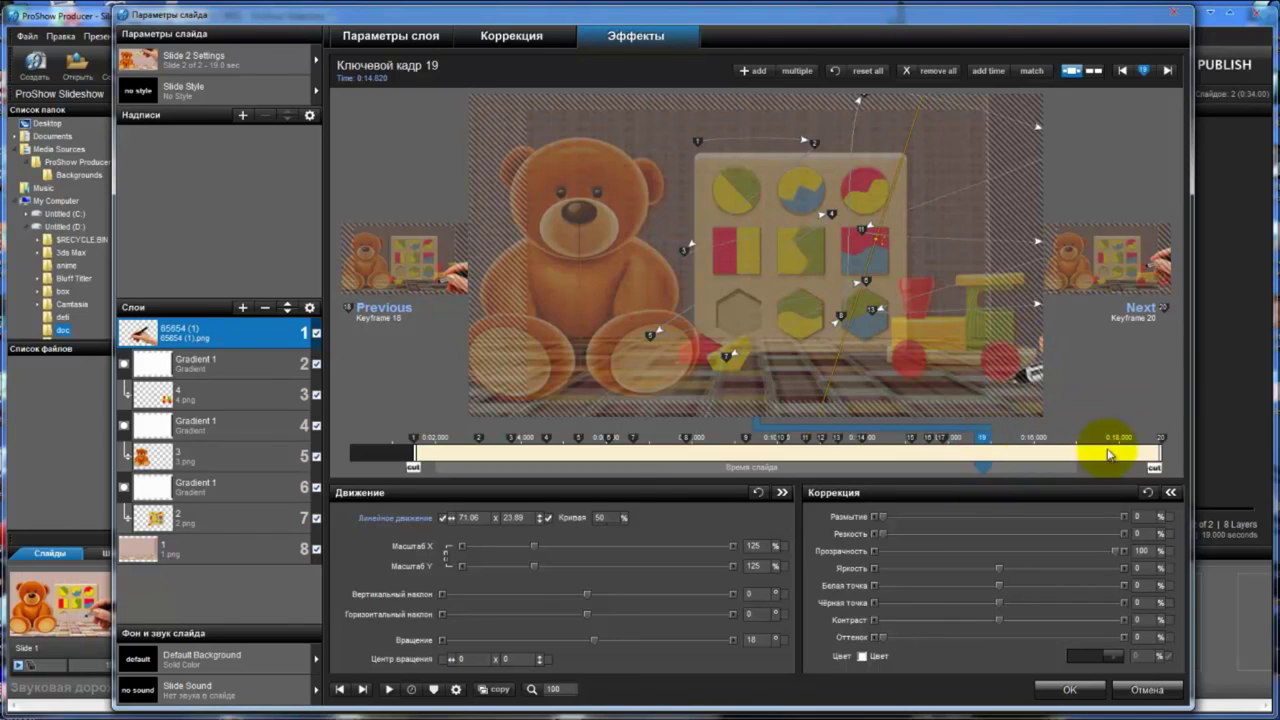
# Step: Move the last keyframe, 20, to about 15.42 s and place the hand outside the slide's lower right corner, at about 83.07 × 31.32
pyautogui.moveTo(1162, 440); pyautogui.dragTo(1015, 447)
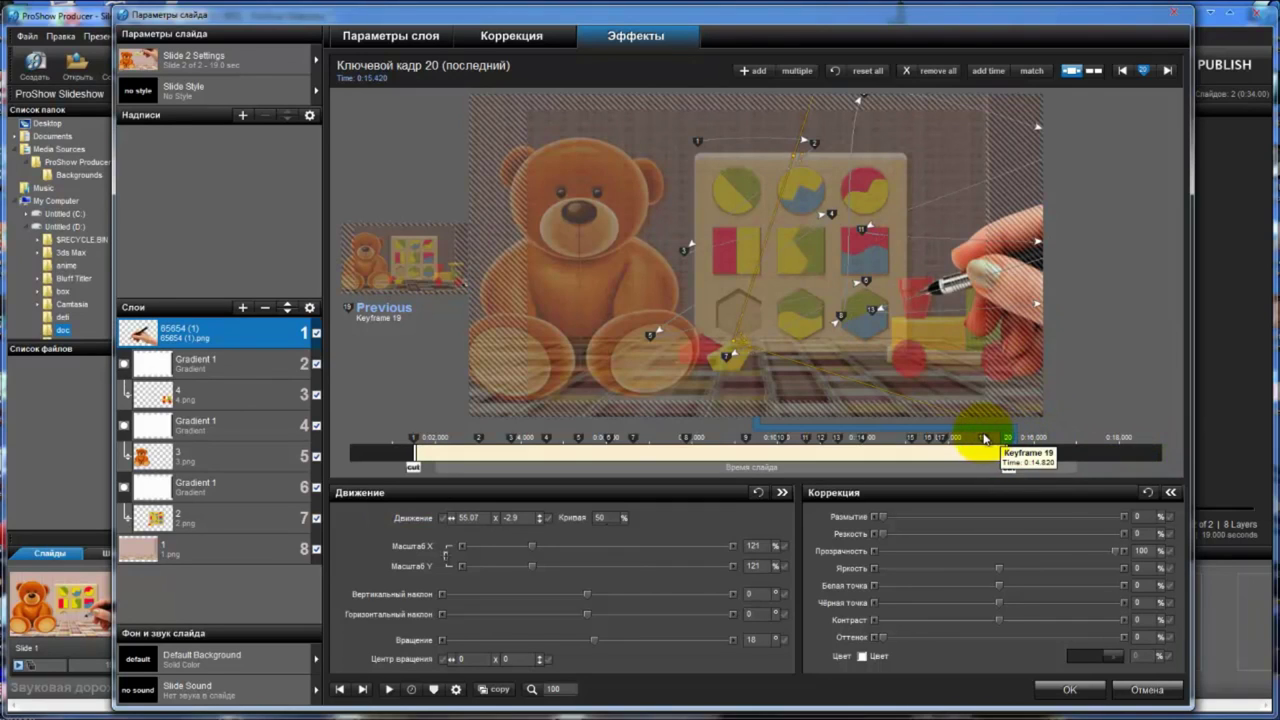
pyautogui.moveTo(974, 288); pyautogui.dragTo(1120, 395)
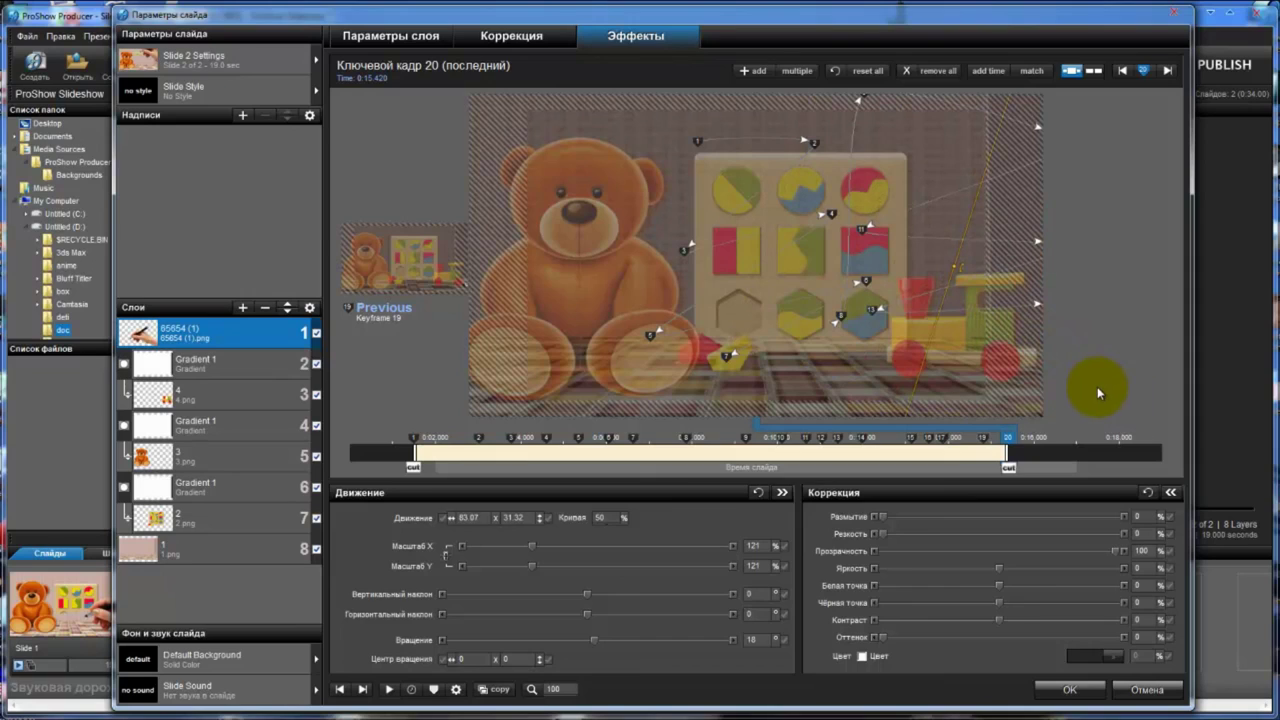
pyautogui.moveTo(1088, 383); pyautogui.dragTo(1088, 383)
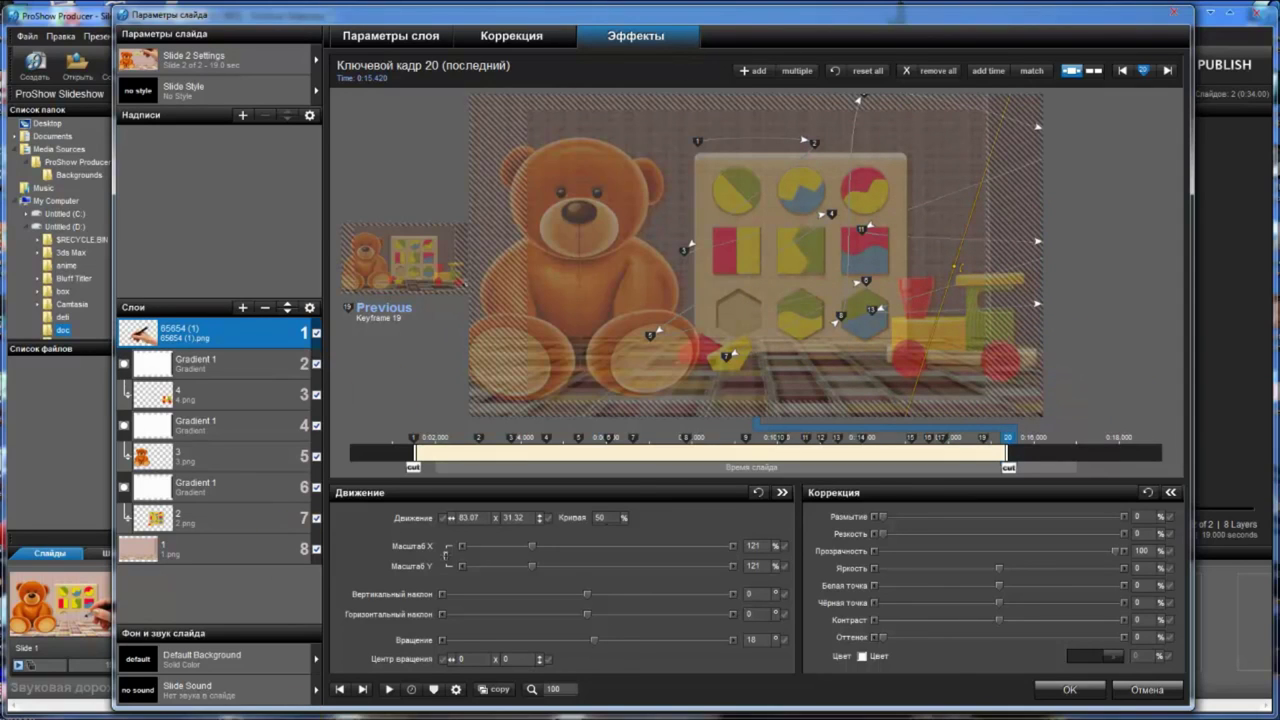
# Step: Play the slide in the preview area to check the hand's drawing motion against the toy reveals
pyautogui.click(389, 690)
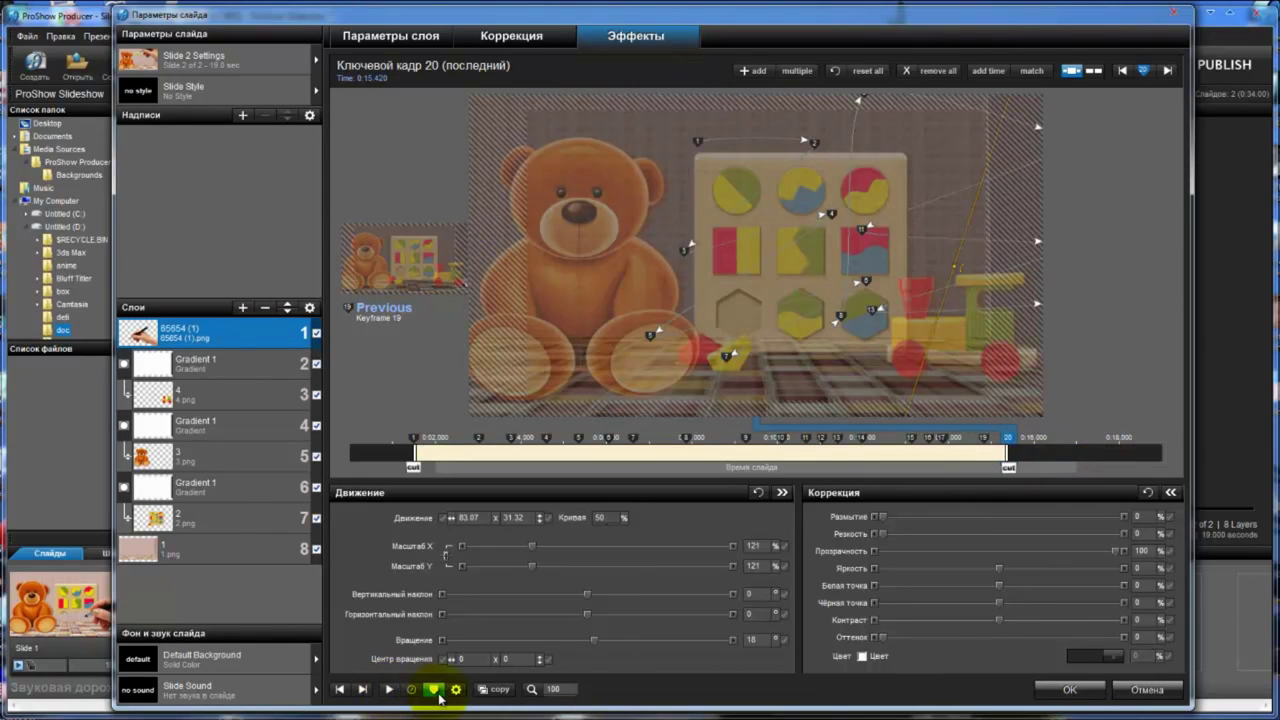
pyautogui.click(390, 690)
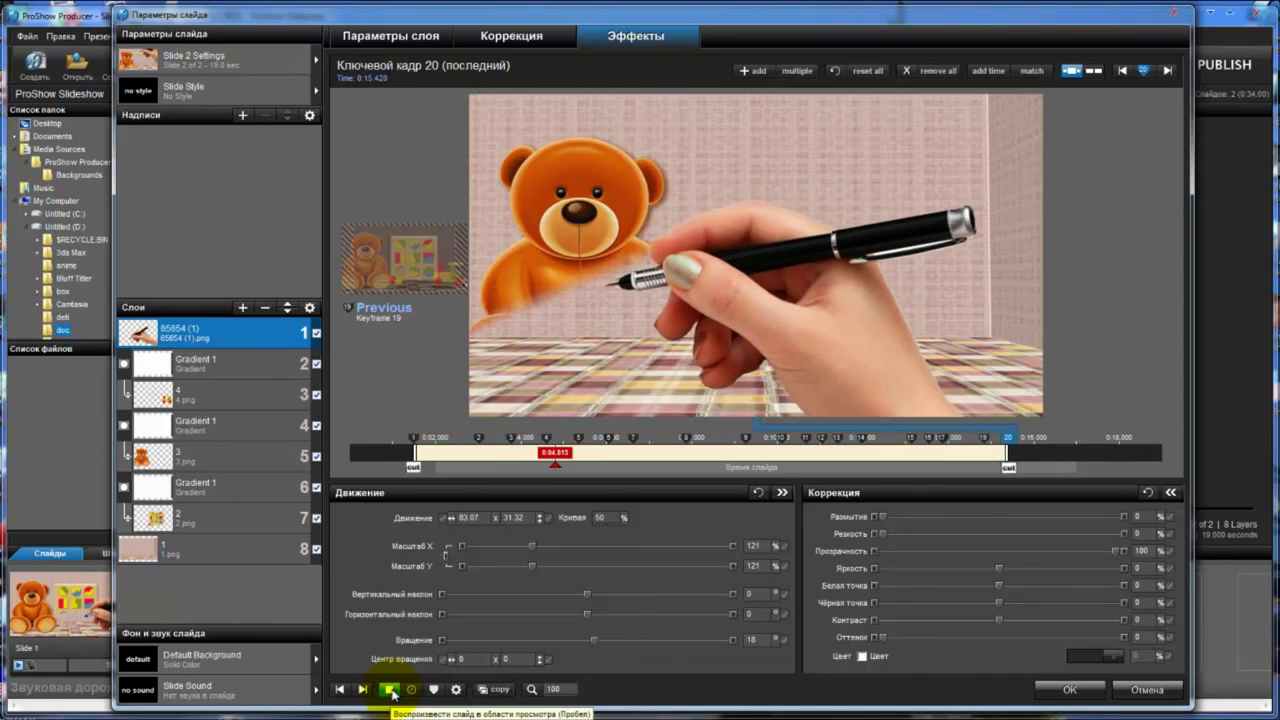